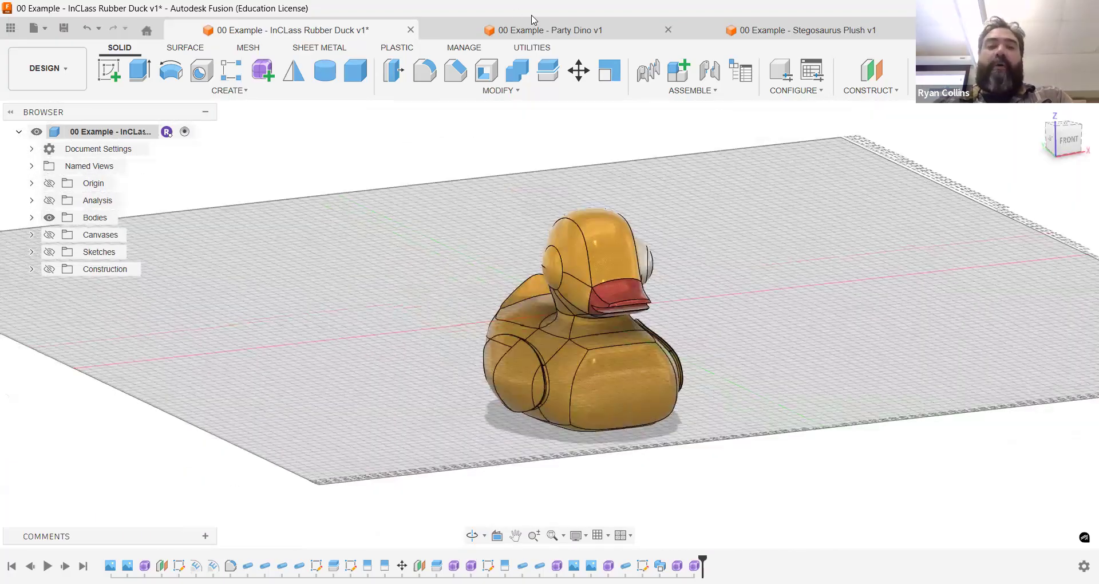
- Examine the Party Dino and Stegosaurus Plush example models from several angles
shift+middle_drag(756, 304, 790, 271)
scroll(764, 313, down, 3)
shift+middle_drag(761, 314, 765, 223)
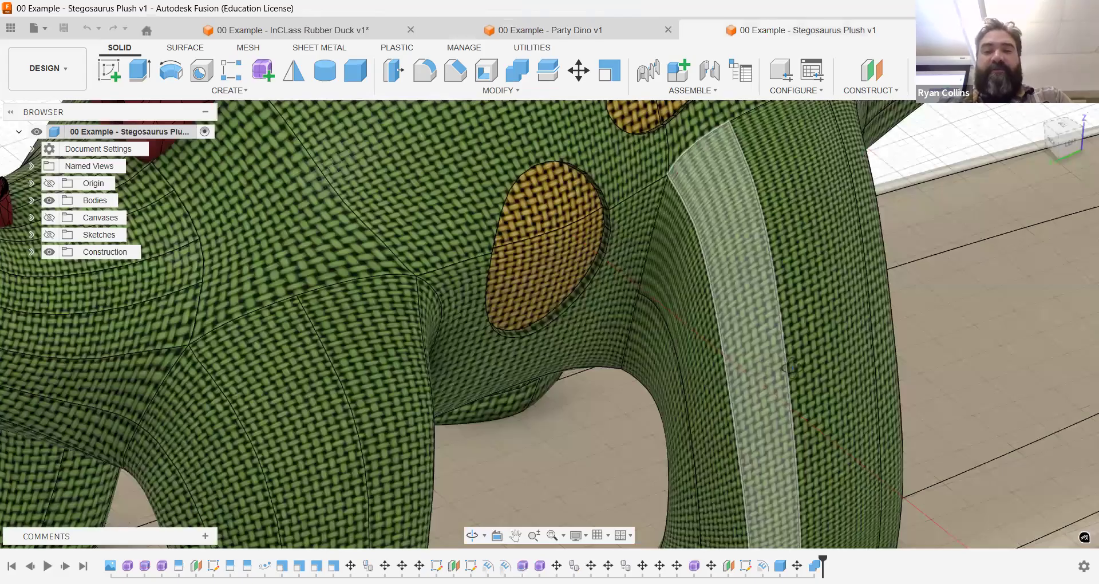
scroll(819, 380, down, 5)
shift+middle_drag(822, 383, 784, 365)
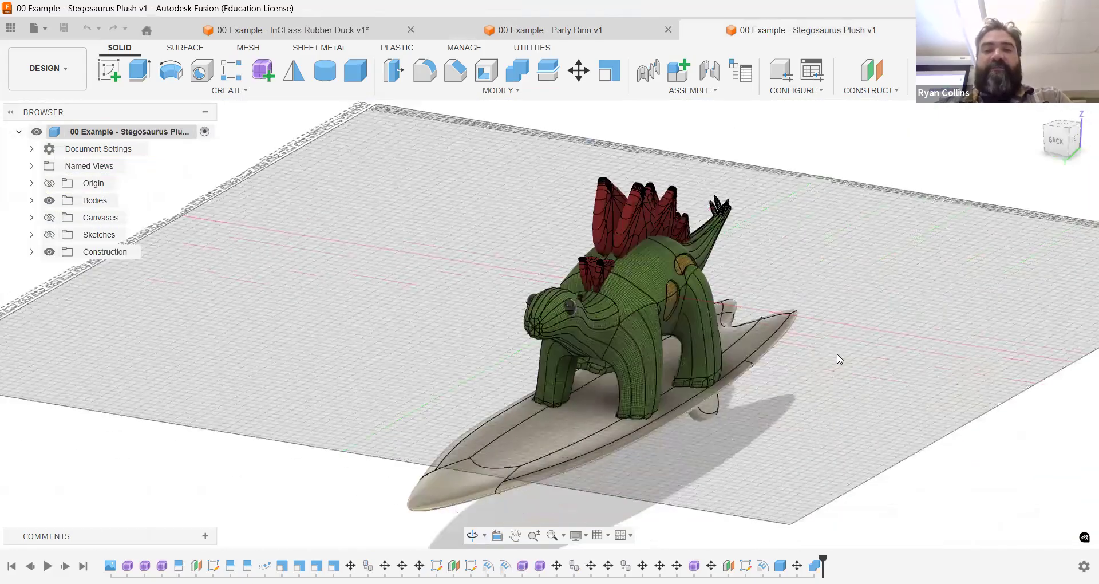
shift+middle_drag(752, 364, 730, 377)
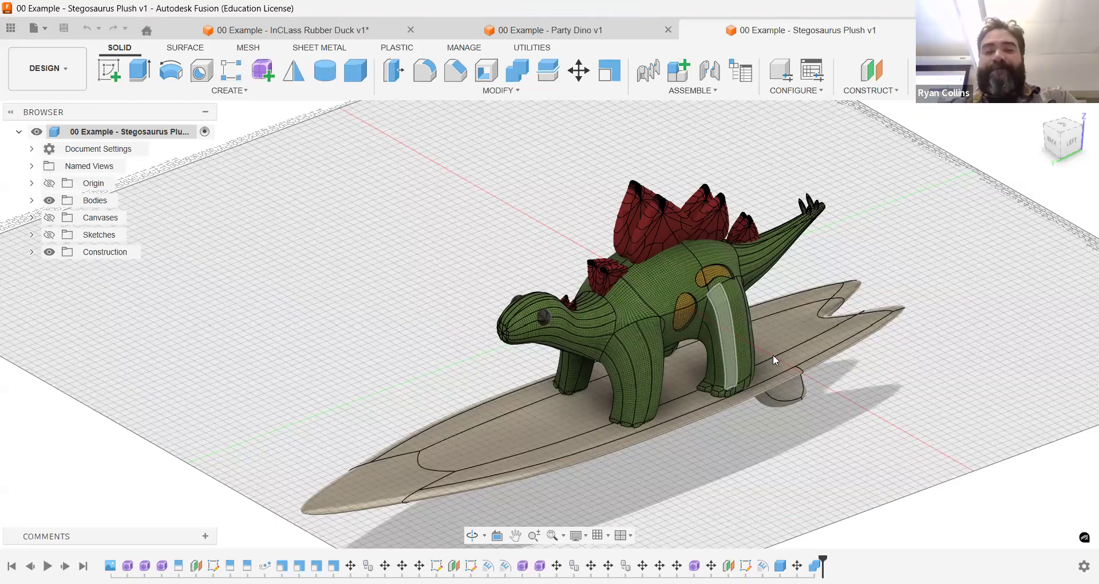
shift+middle_drag(714, 189, 775, 238)
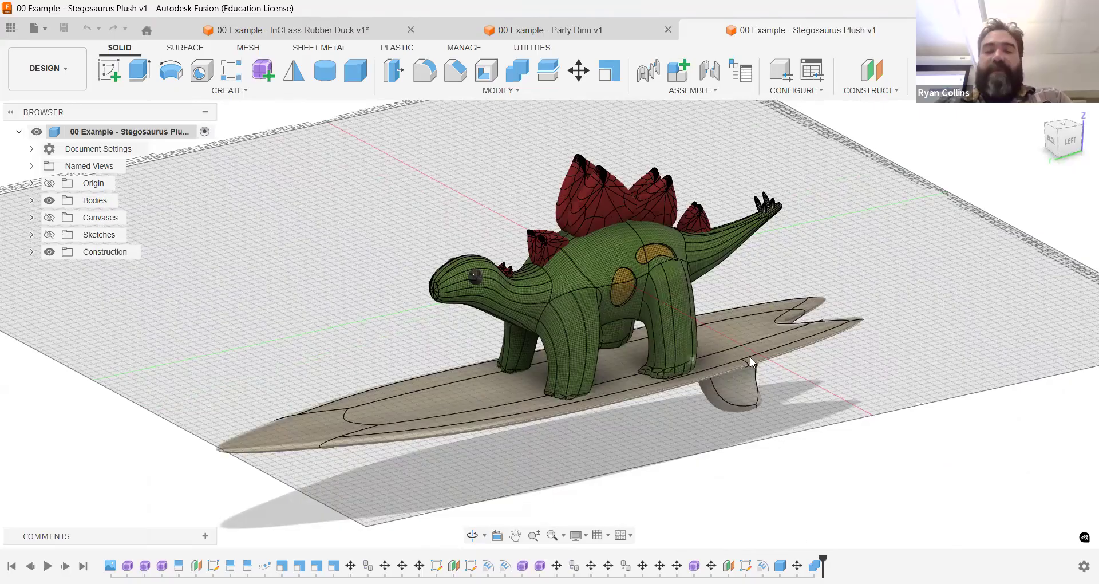
click(566, 31)
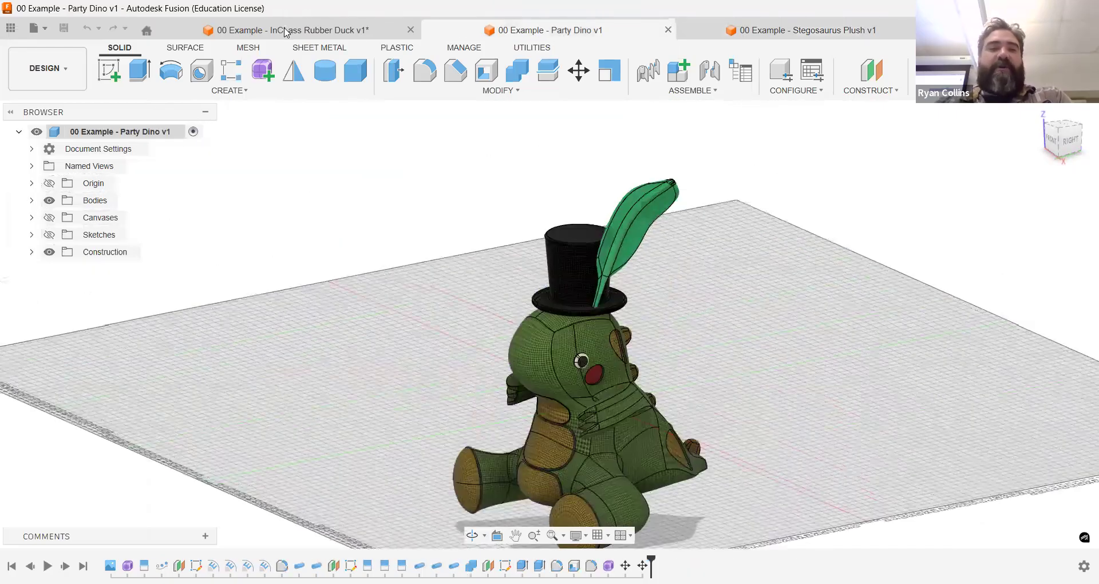
- Switch to the InClass Rubber Duck example and show its Cape, Cowboay Hat 2 and Neckerchief (1) bodies
click(284, 32)
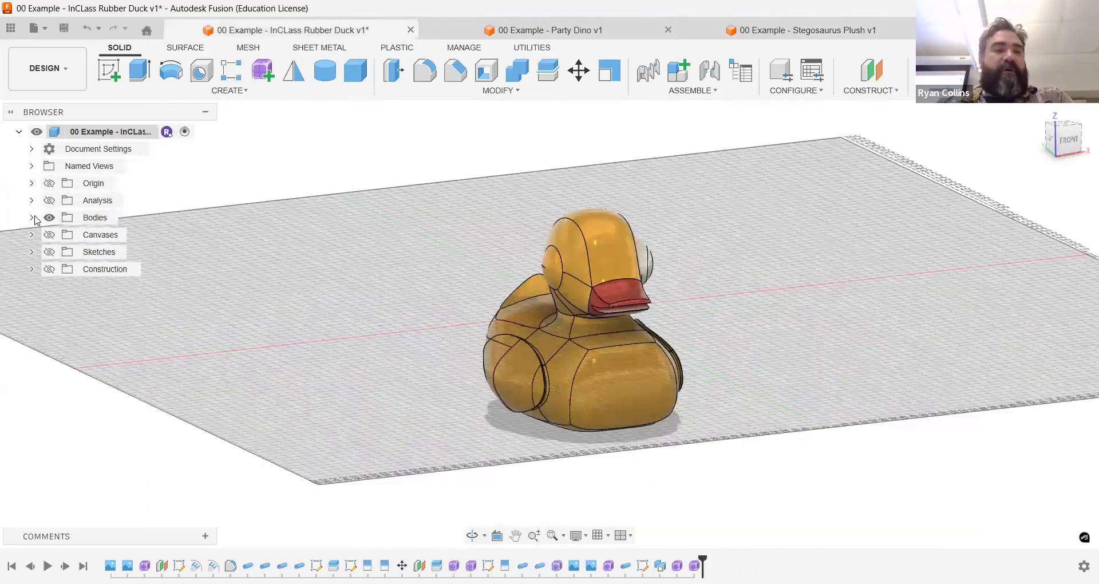
click(32, 217)
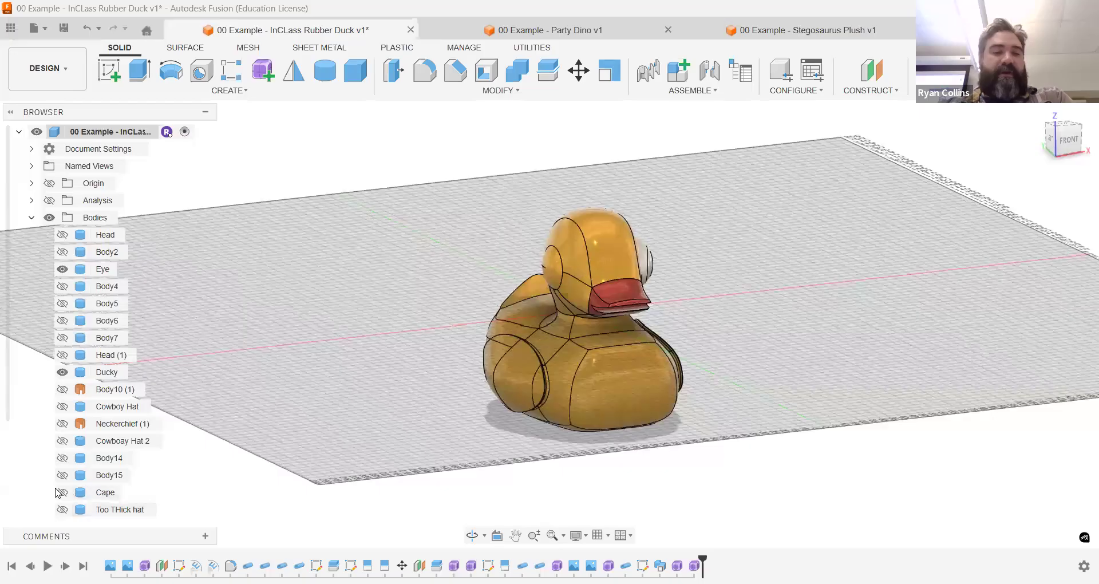
click(62, 492)
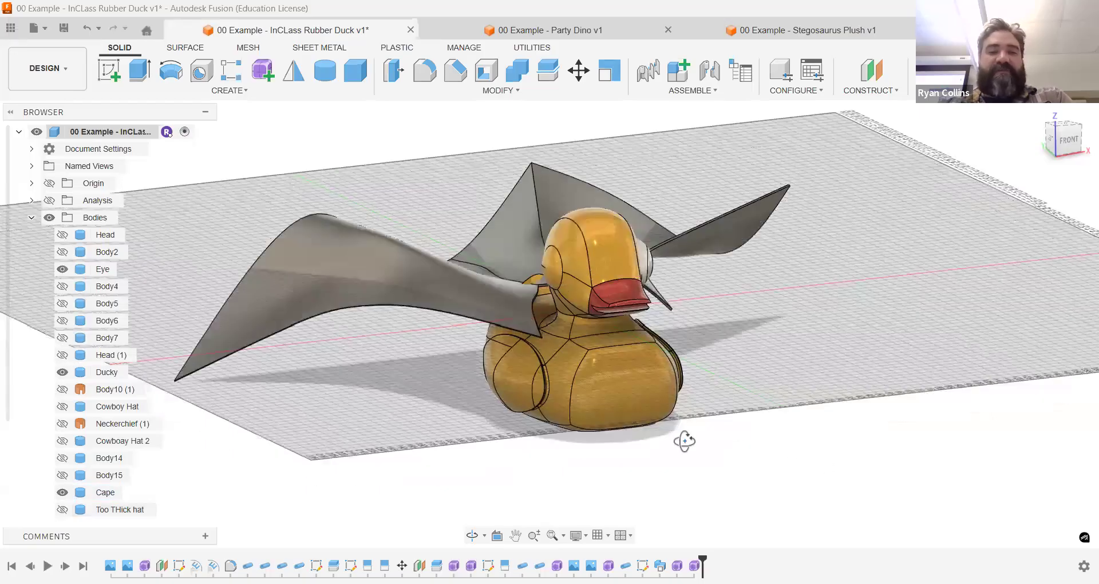
shift+middle_drag(684, 441, 694, 450)
scroll(618, 437, up, 1)
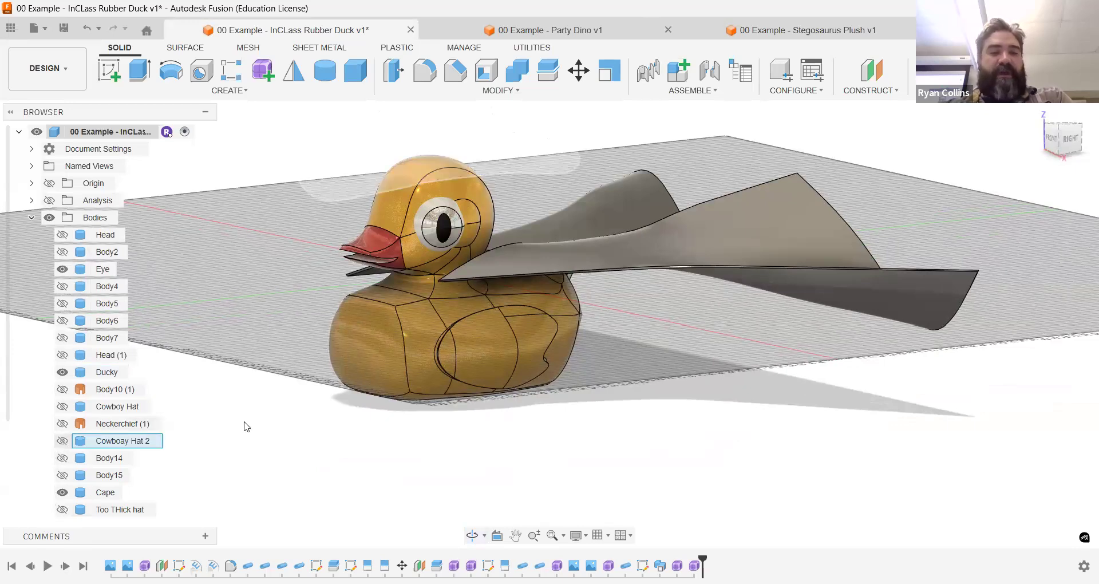
click(62, 441)
click(62, 424)
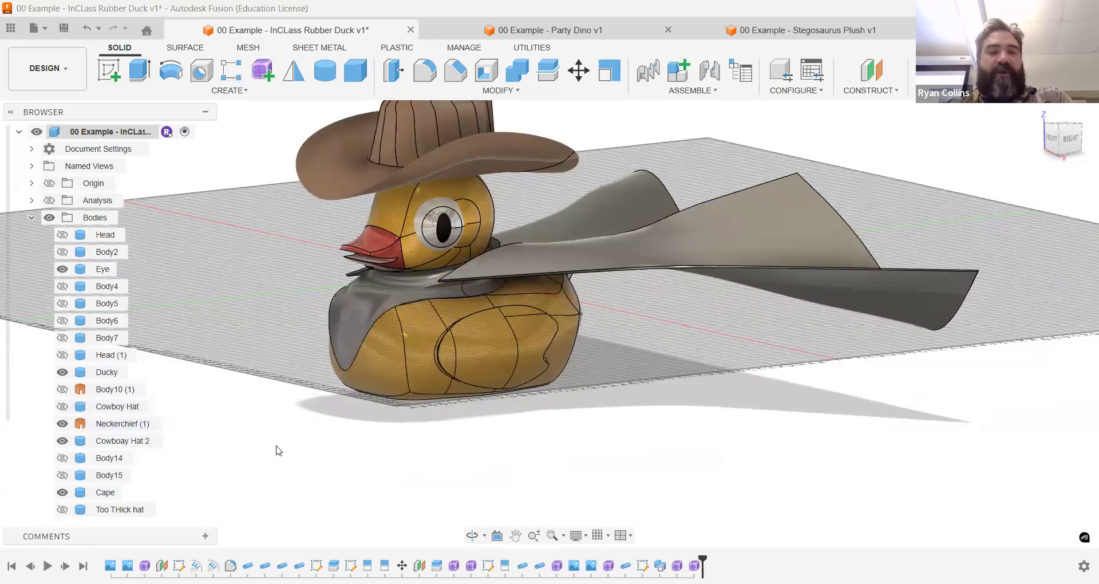
shift+middle_drag(351, 458, 551, 385)
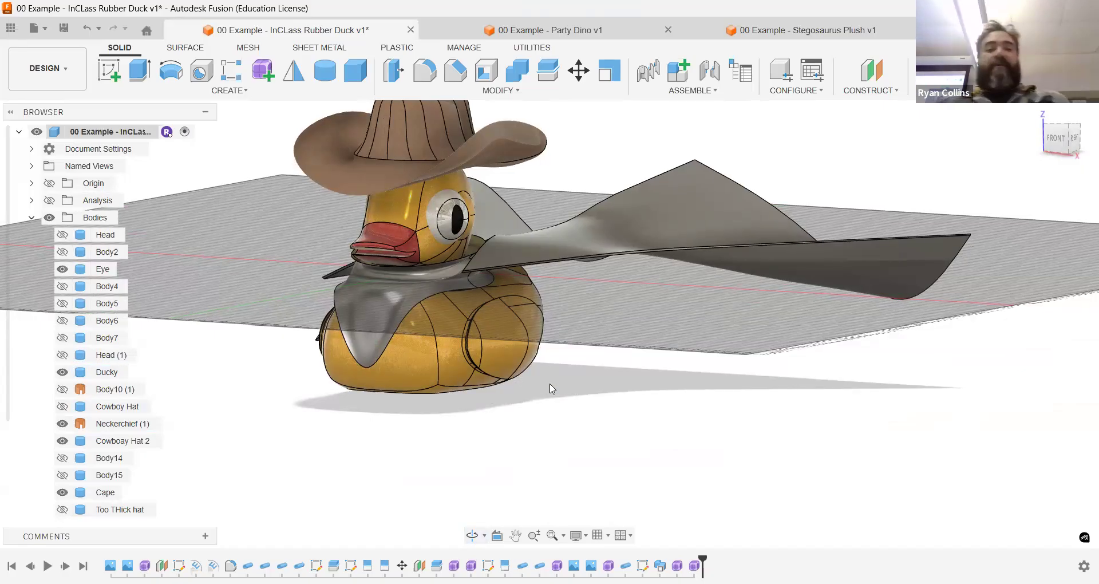
middle_drag(622, 381, 653, 430)
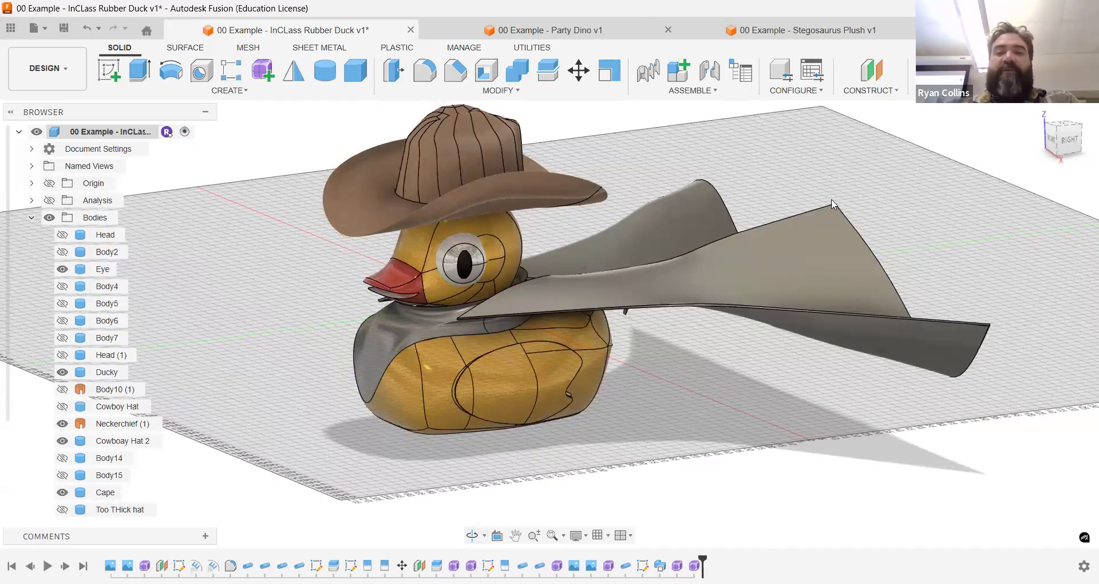
- Create a new design and save it as "00 - In class example Rubber Duck" in the 06 - Form Animals folder
key(ctrl+n)
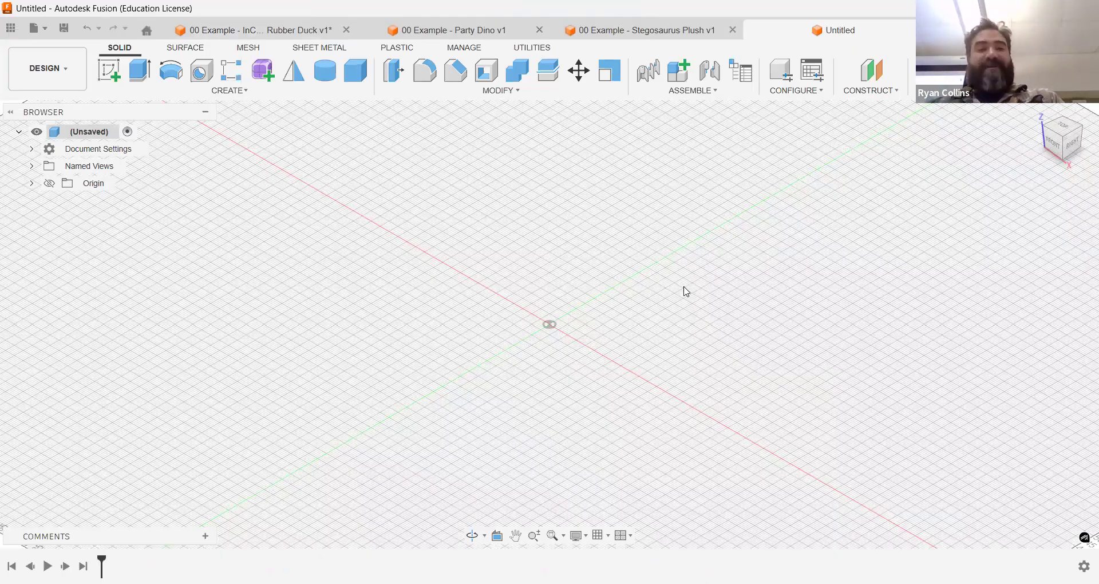
key(ctrl+s)
text(00 - In class example Rubber Duck)
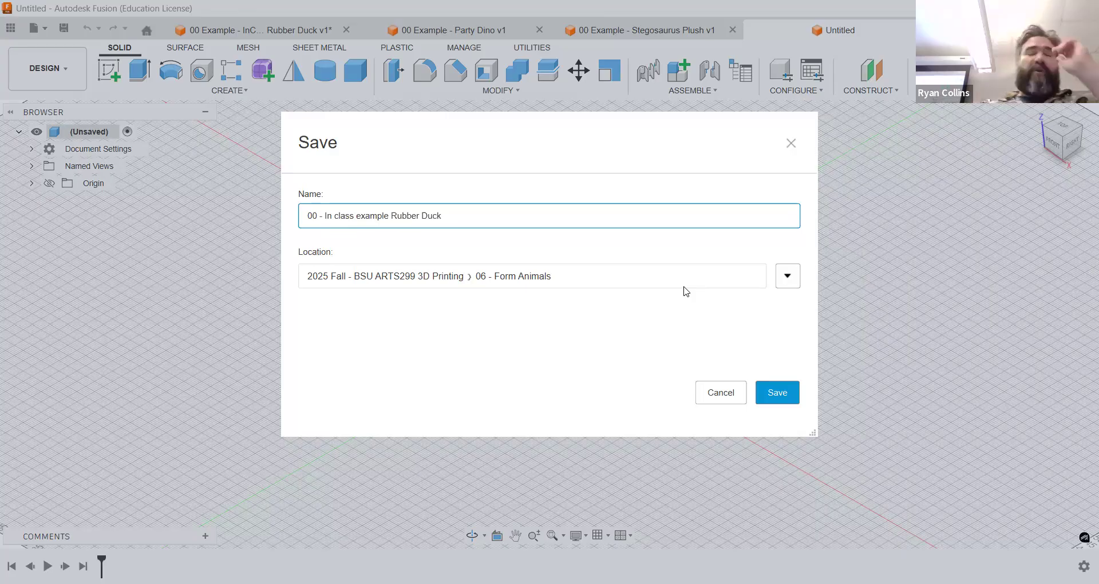
key(Return)
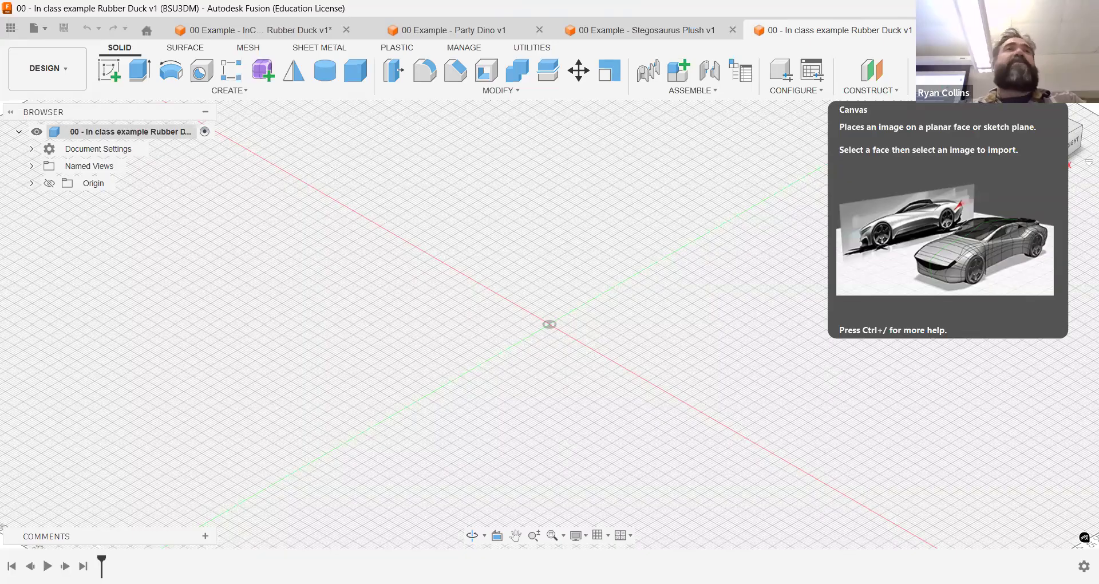
- Insert the "Rubber duck front view" image from Downloads as a canvas on the XZ plane
click(1020, 91)
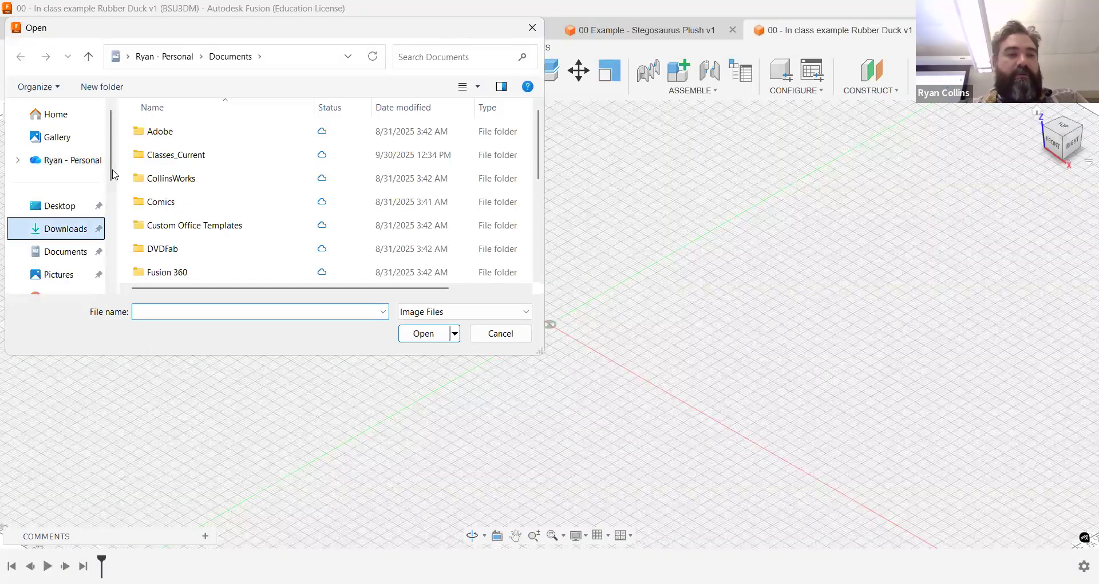
click(55, 229)
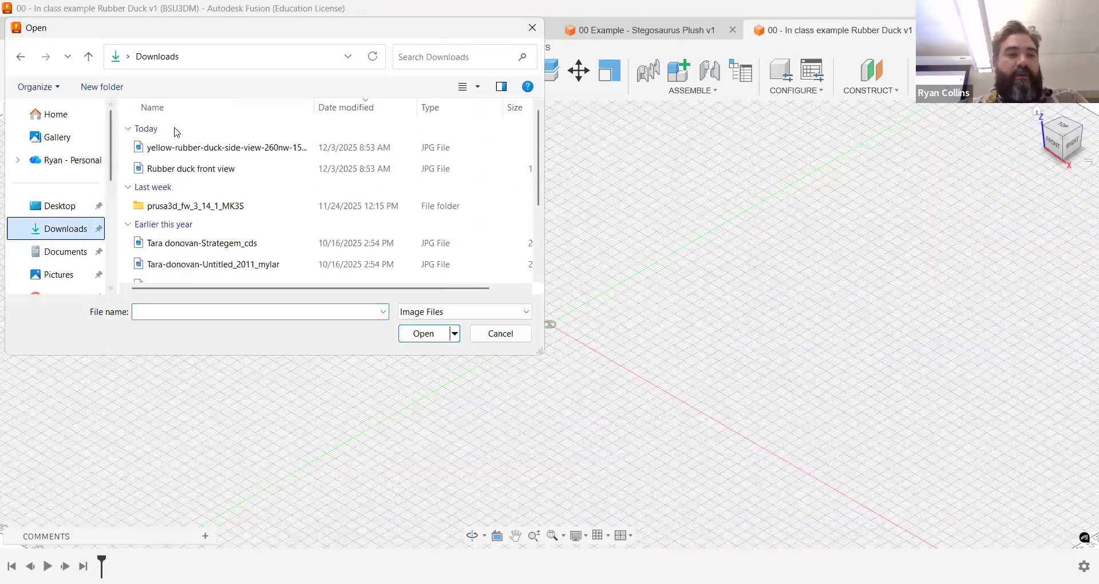
click(218, 168)
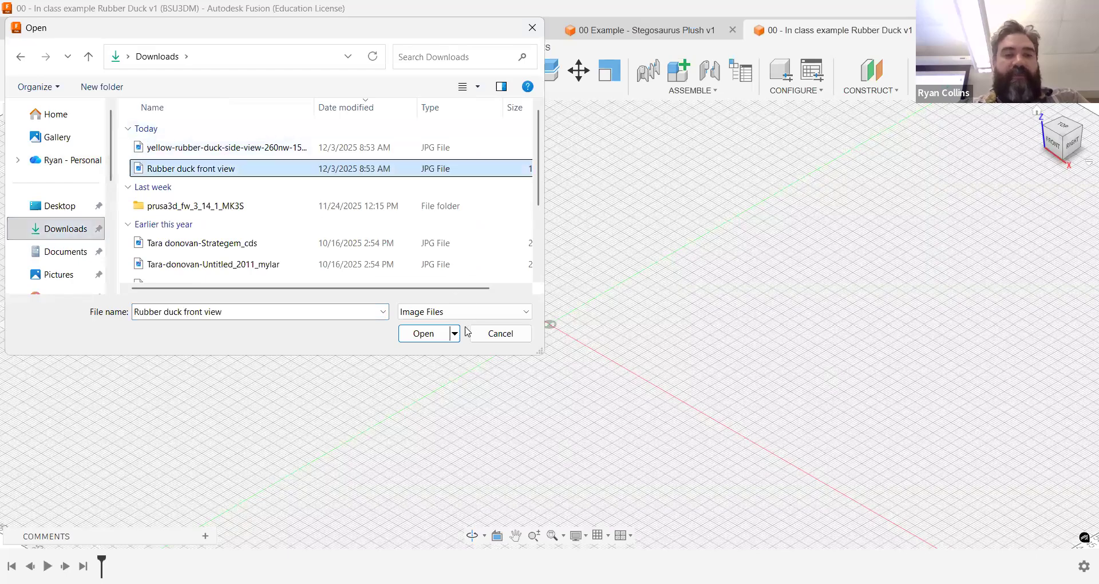
click(430, 336)
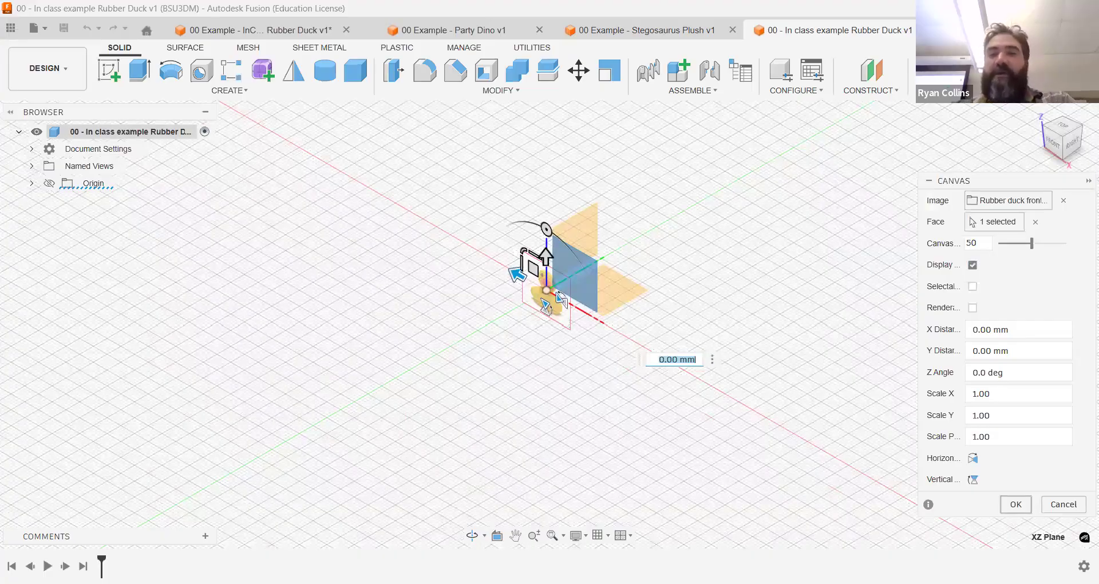
key(Return)
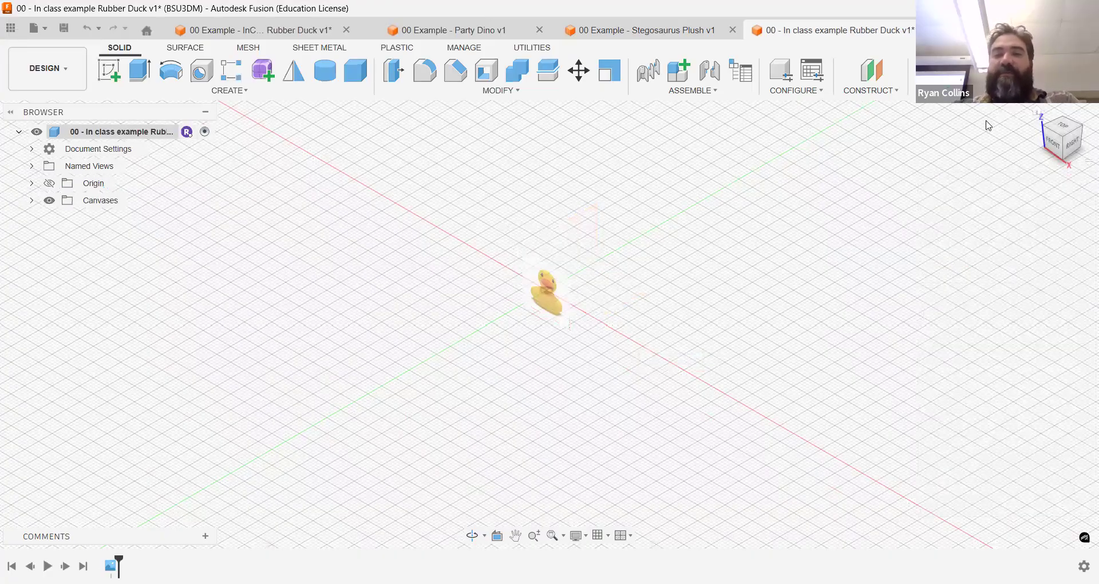
- Insert the yellow-rubber-duck-side-view image as a canvas on the YZ plane and expand the list of canvases
click(989, 90)
click(955, 150)
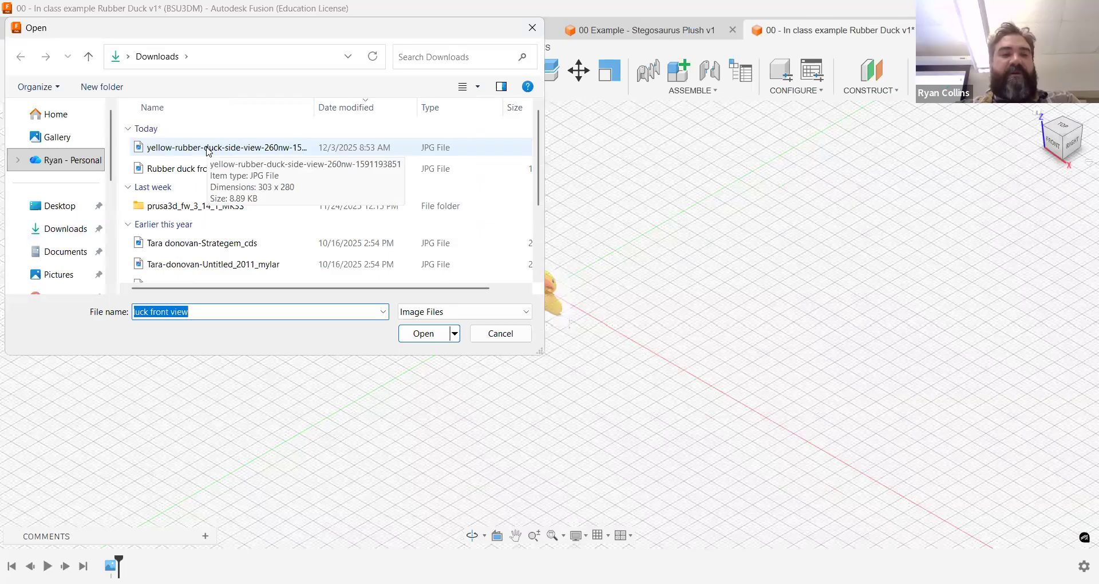
click(206, 150)
click(424, 334)
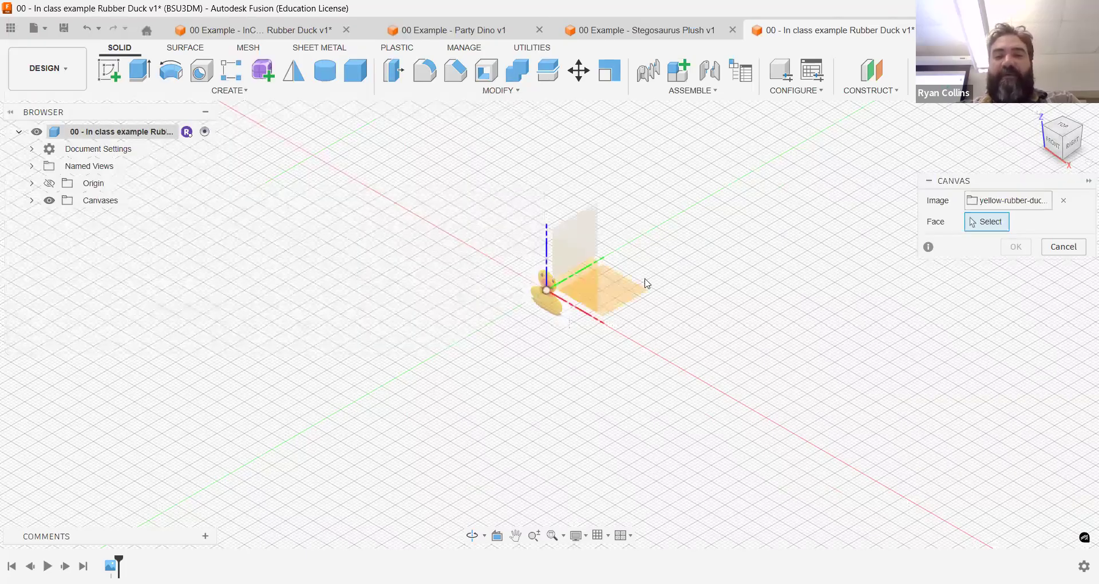
click(678, 294)
click(1018, 509)
shift+middle_drag(592, 312, 649, 256)
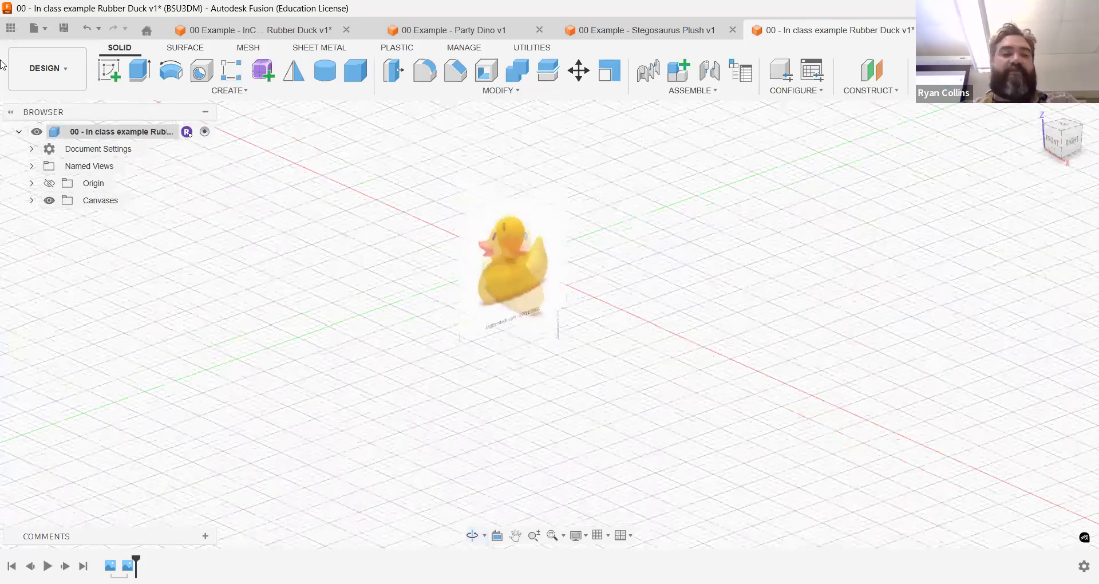
click(32, 201)
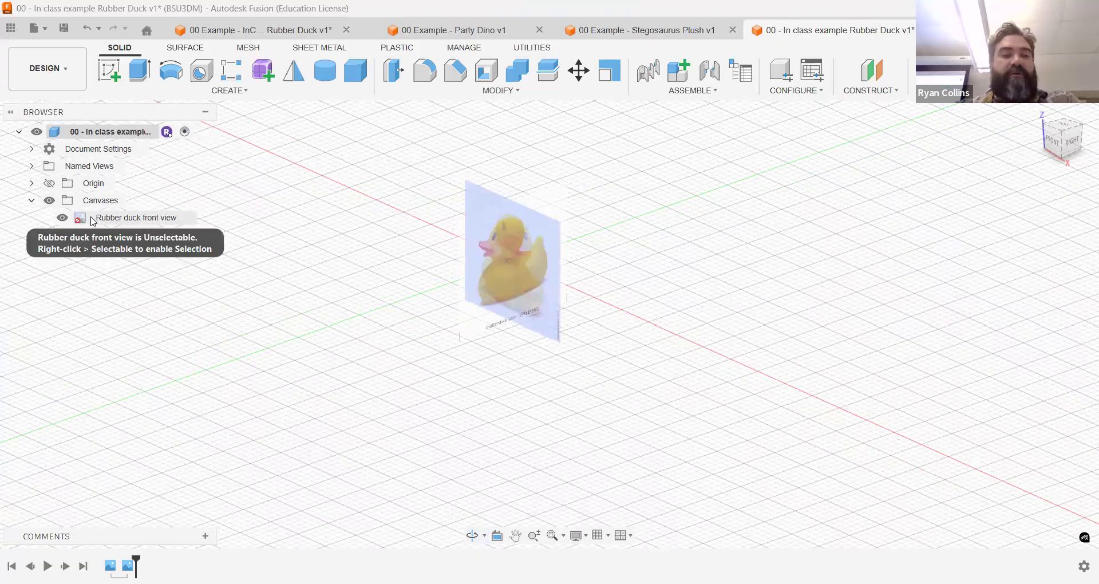
right_click(92, 220)
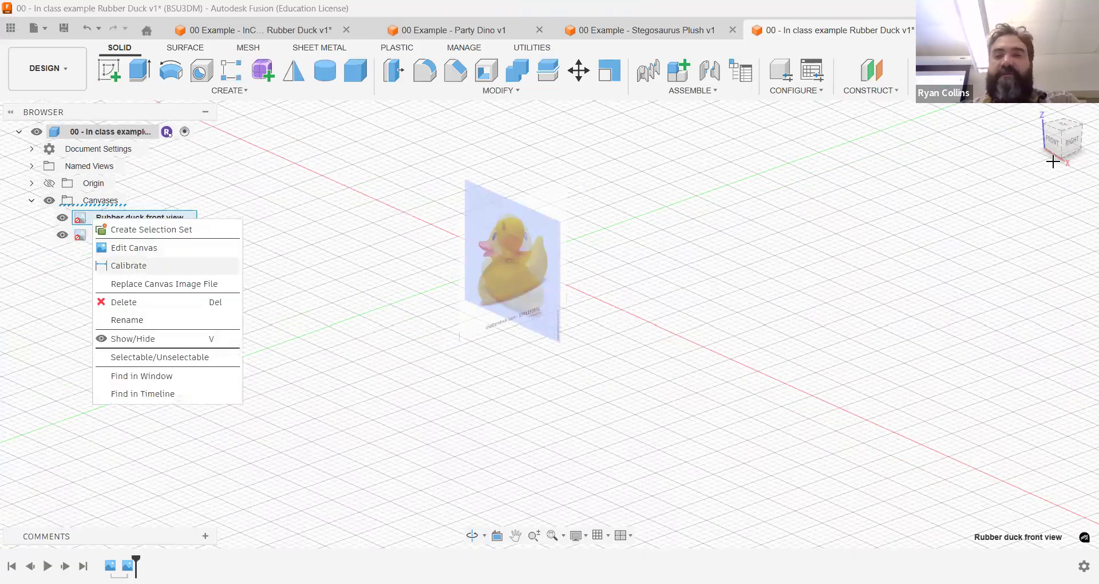
click(1053, 160)
click(1076, 150)
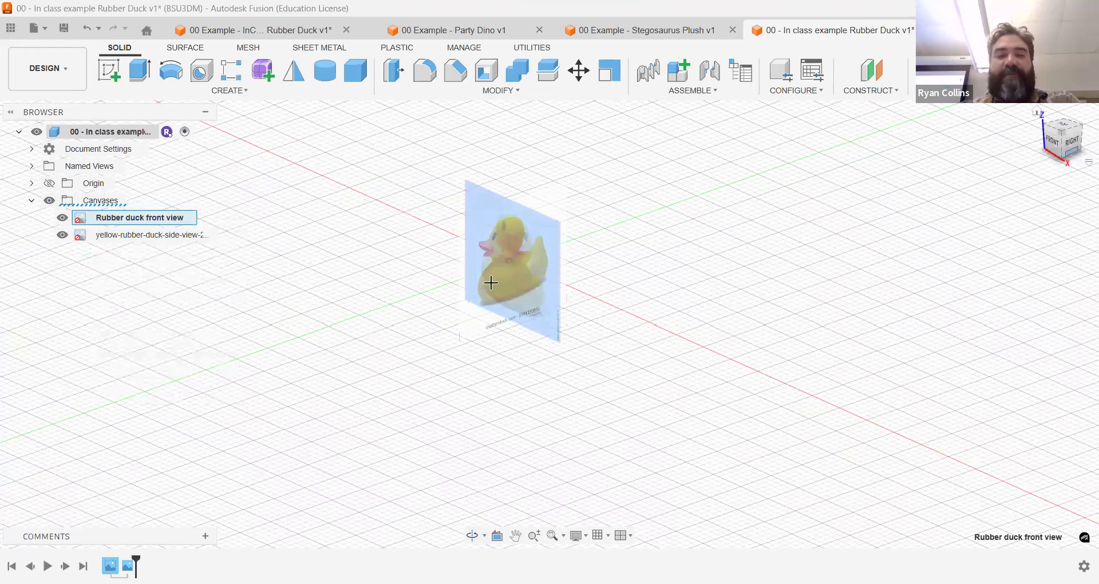
click(585, 279)
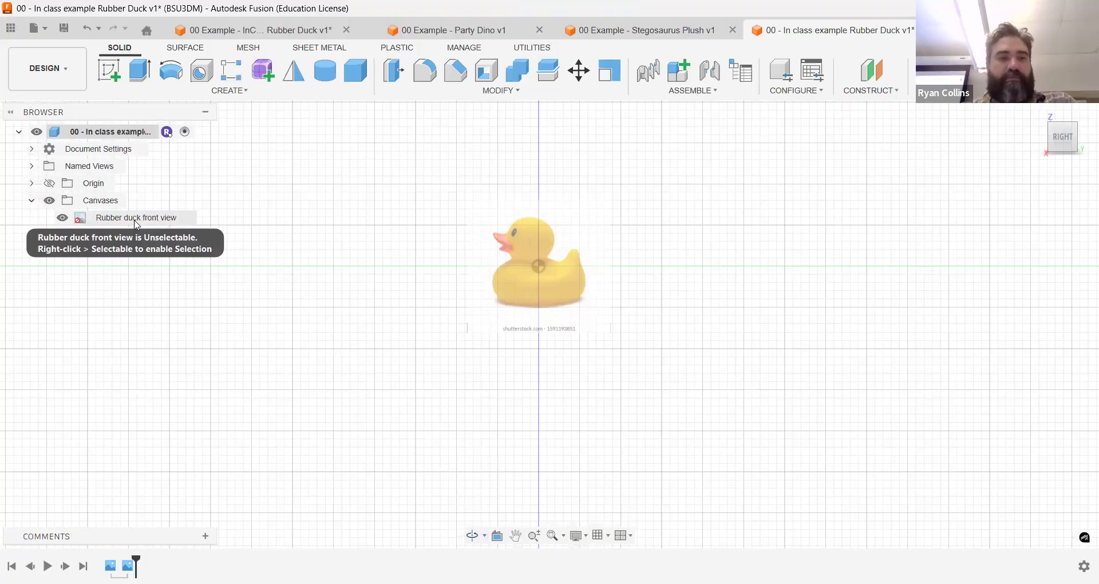
right_click(138, 225)
click(510, 309)
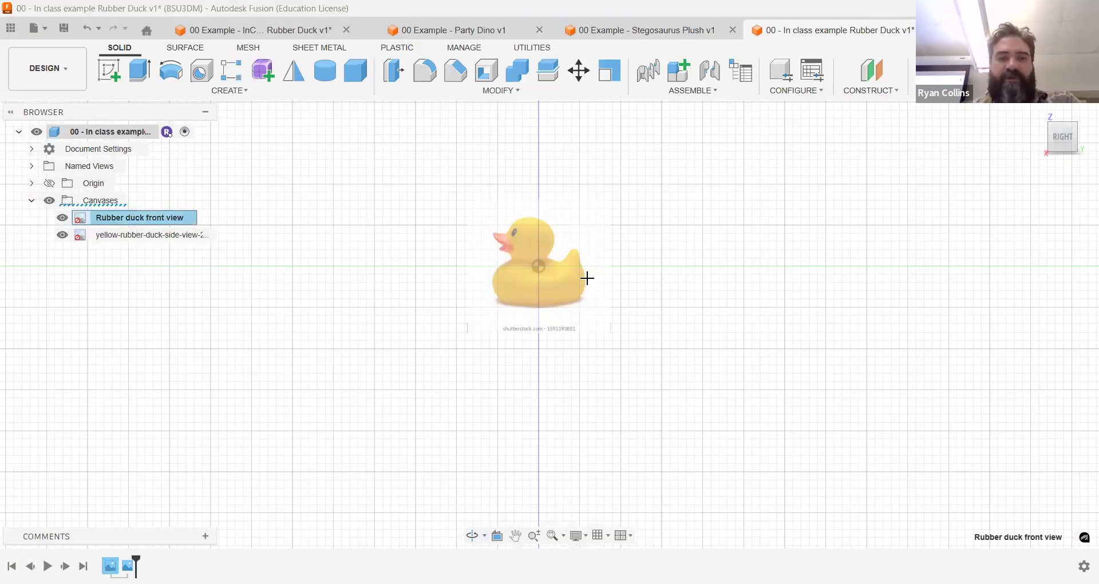
click(212, 308)
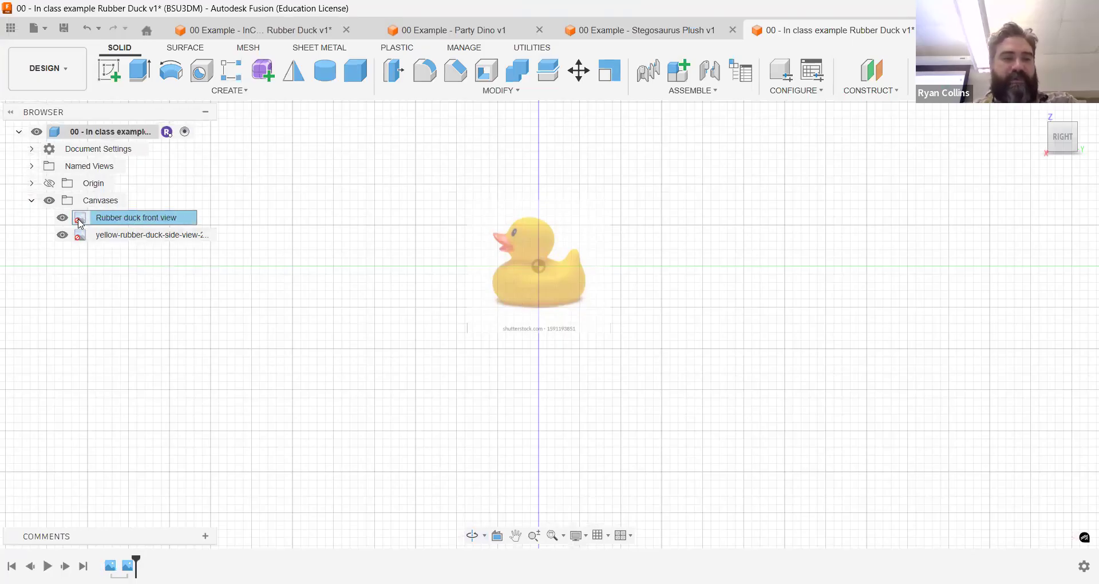
right_click(79, 223)
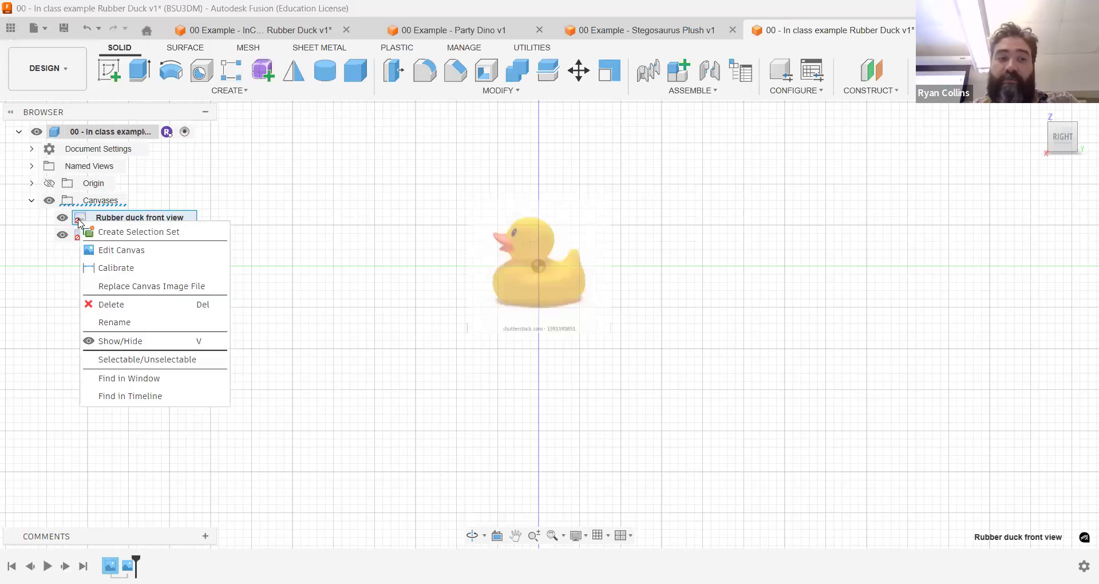
click(128, 220)
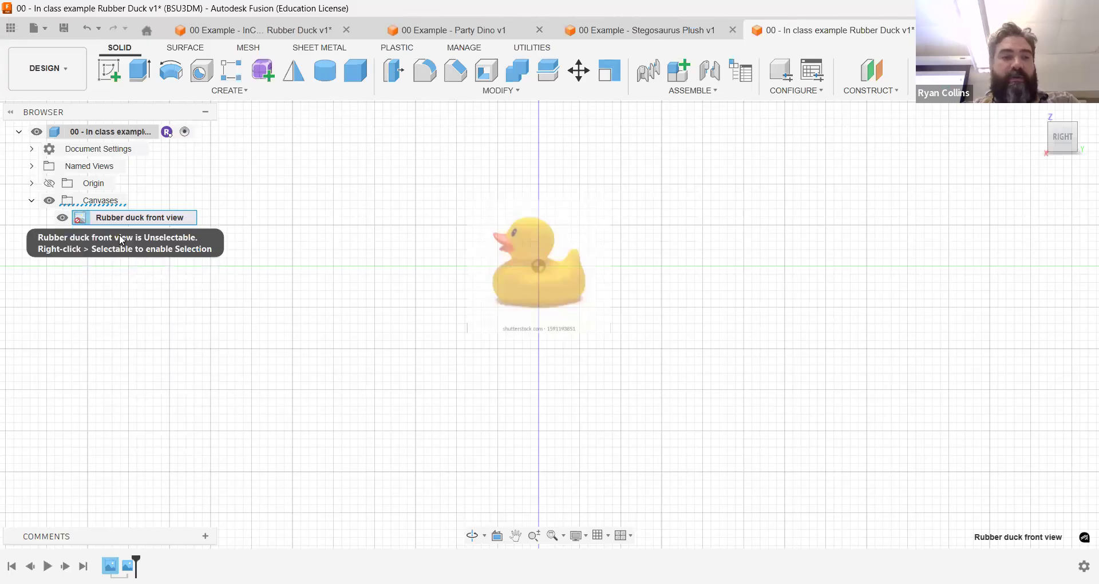
- Calibrate the side-view canvas by setting the duck's body length from chest to tail to 100 mm
click(131, 235)
right_click(120, 236)
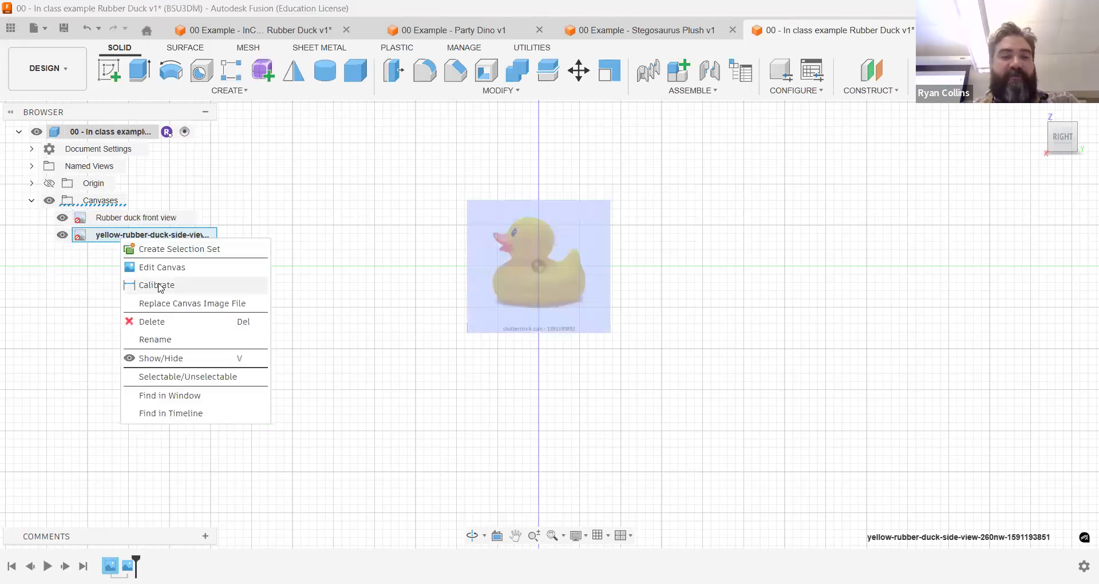
click(160, 286)
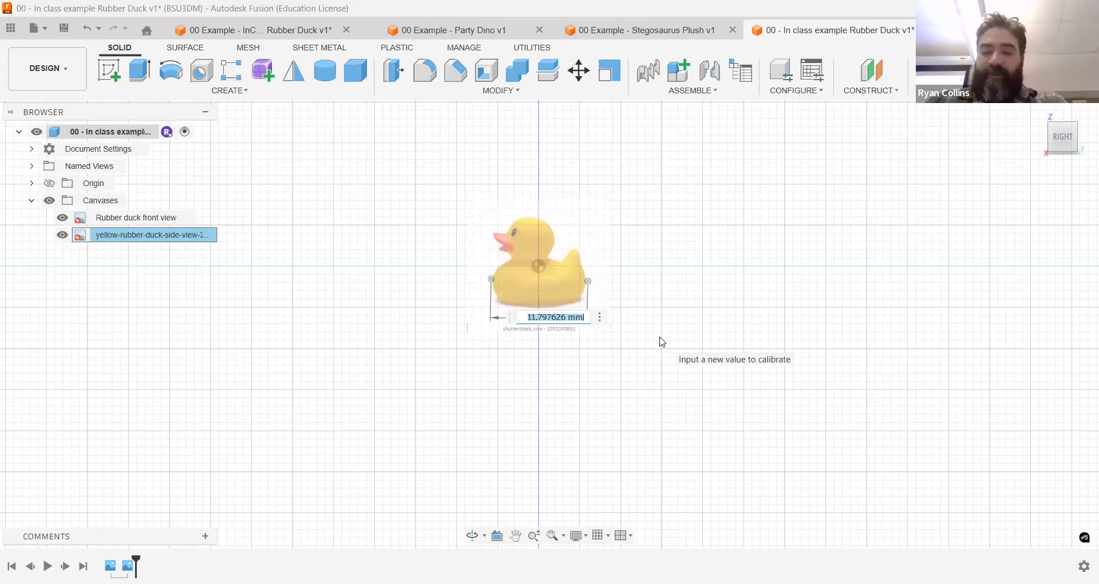
text(100)
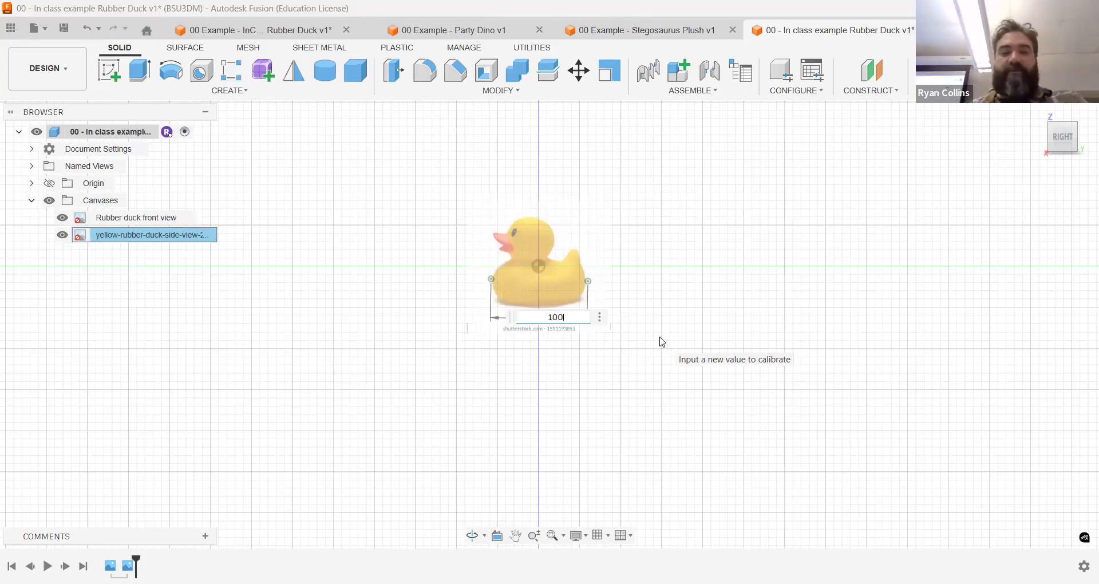
key(Return)
scroll(659, 380, down, 5)
shift+middle_drag(506, 290, 503, 344)
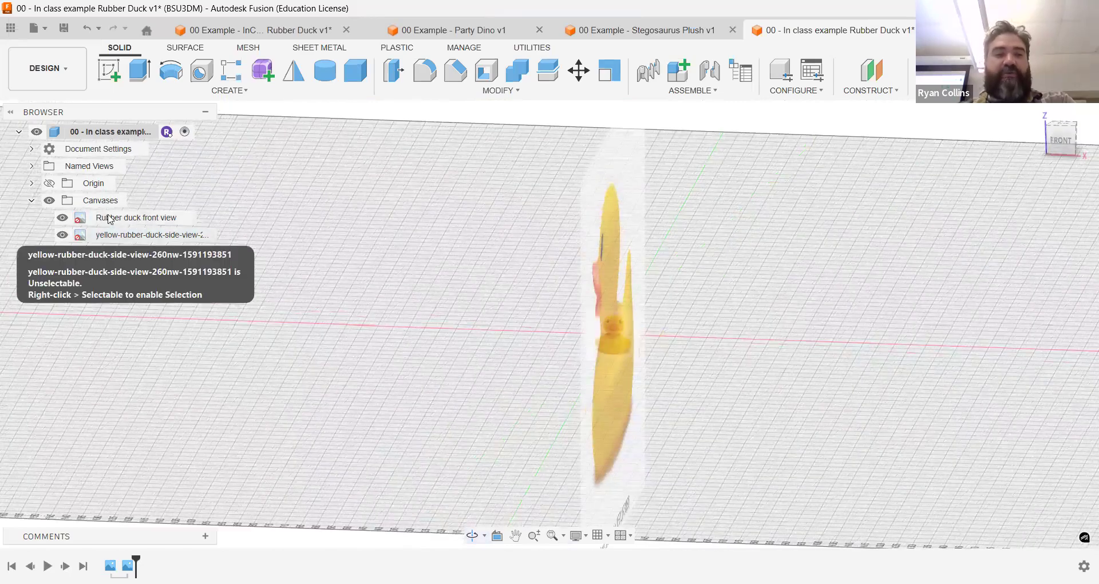
- Calibrate the front-view canvas by setting the duck's body width to 100 mm
right_click(92, 217)
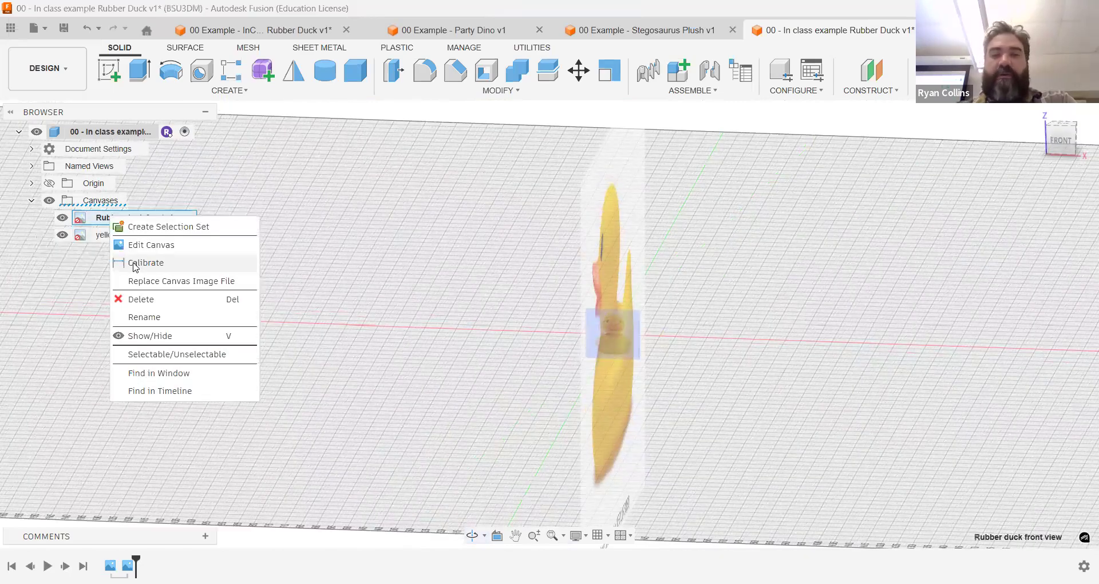
click(1063, 149)
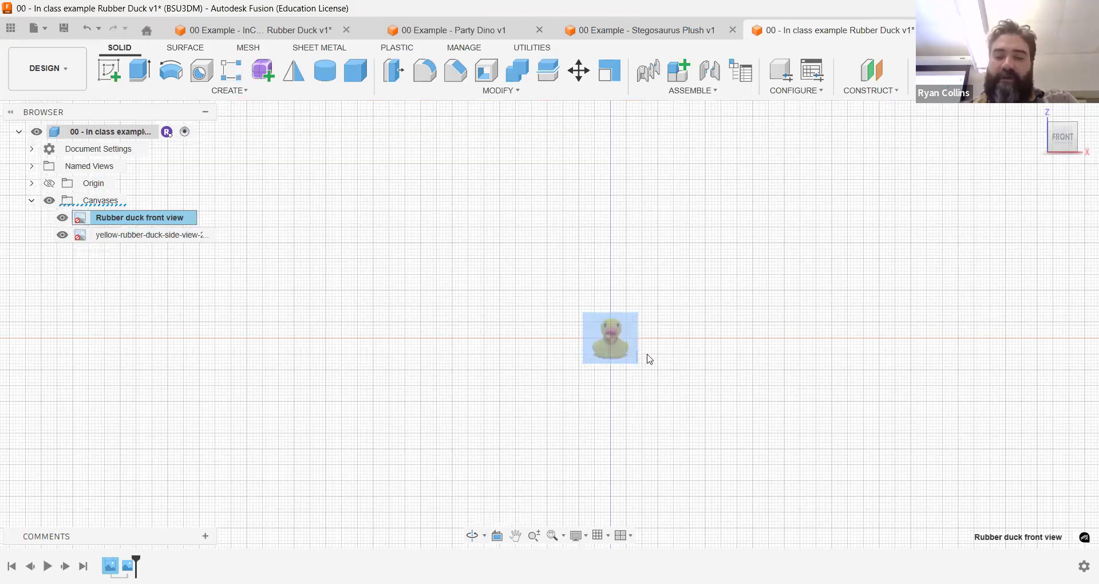
text(1)
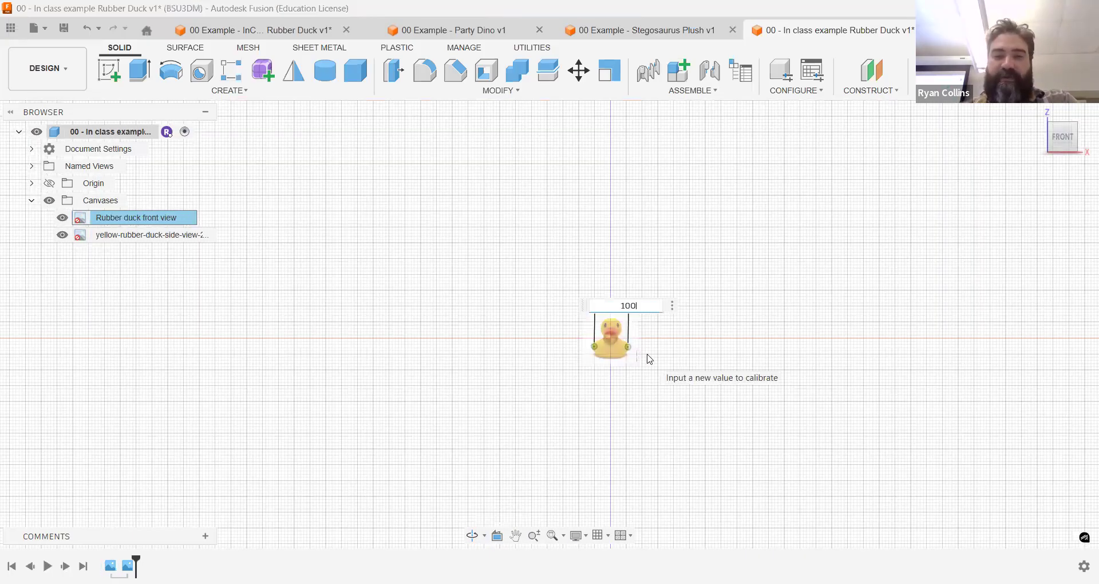
text(00)
key(Return)
mouse_move(696, 326)
shift+middle_down()
mouse_move(620, 336)
mouse_move(669, 332)
mouse_move(694, 337)
mouse_move(690, 346)
shift+middle_up()
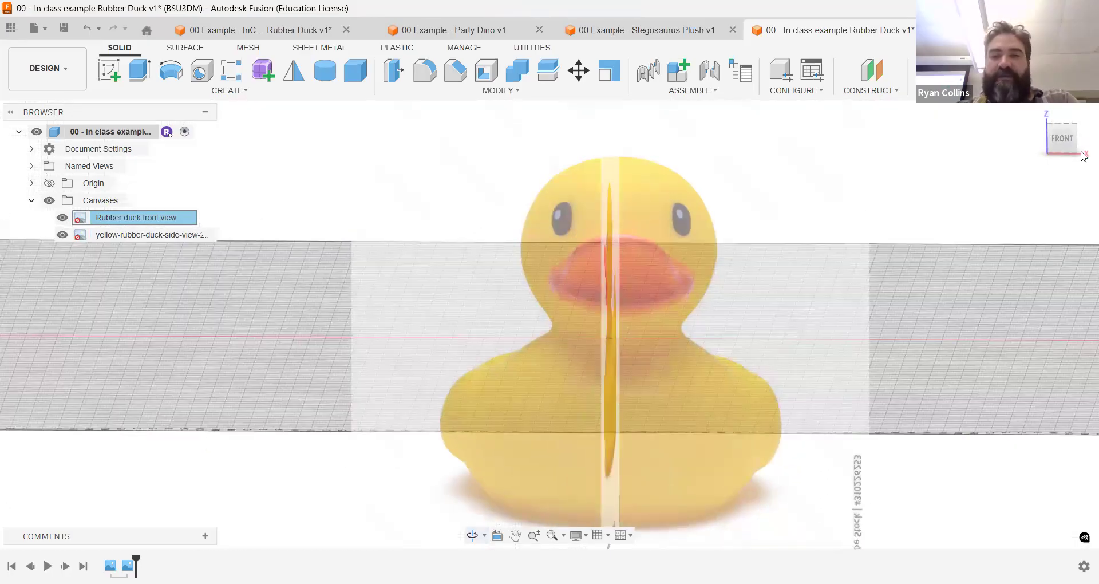
- Recalibrate the front-view canvas by setting the duck's body width across its widest points to 80 mm
click(1064, 143)
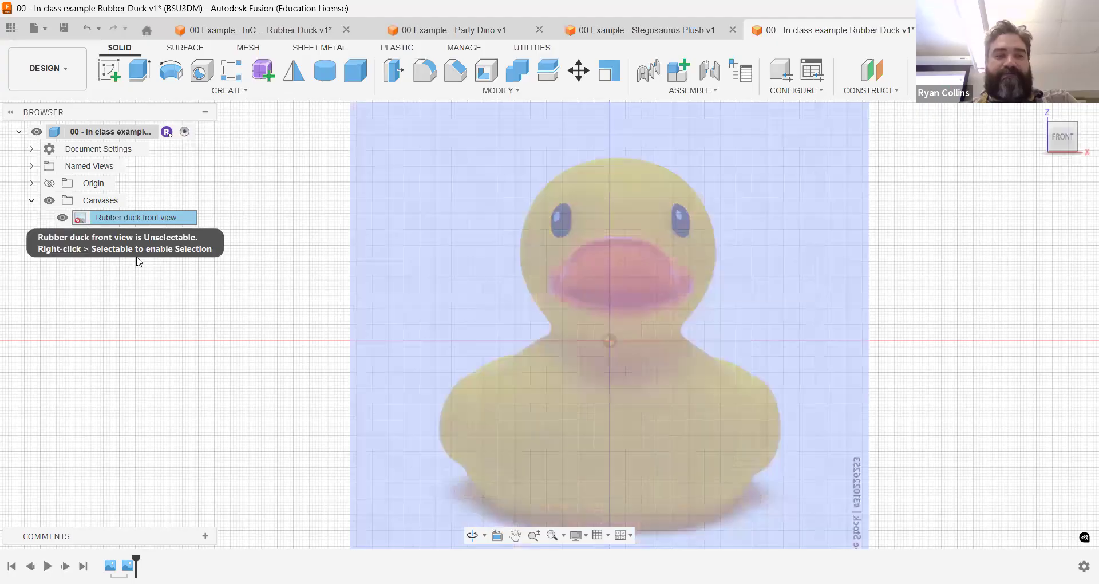
right_click(117, 218)
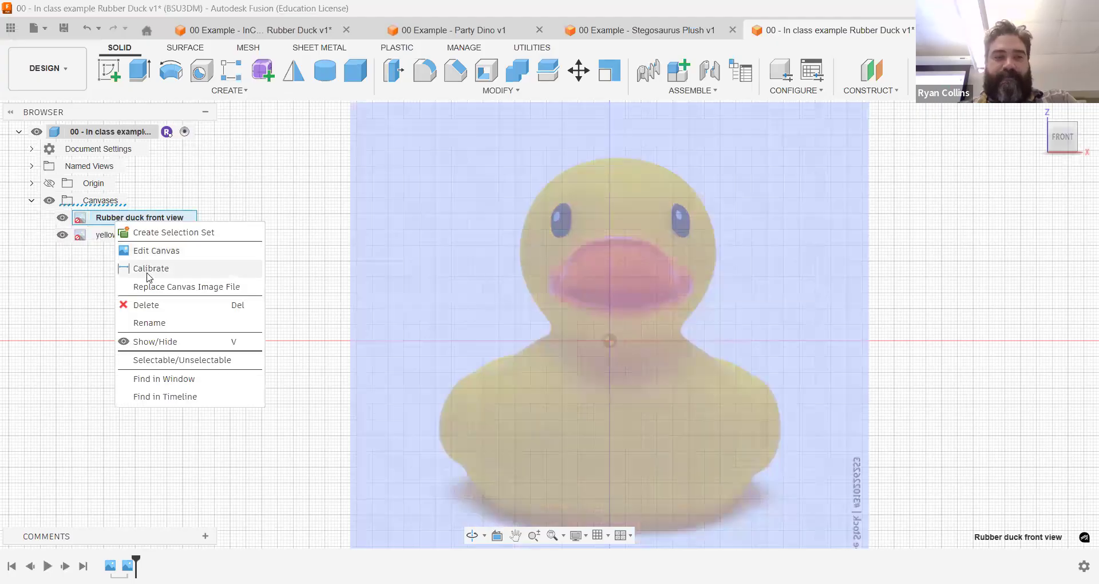
click(147, 270)
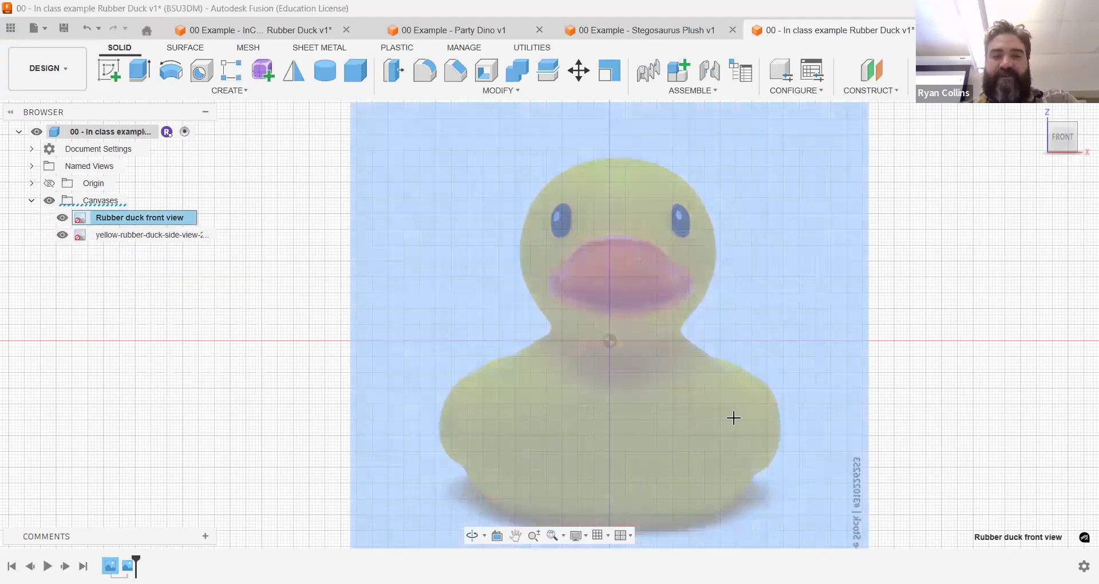
click(780, 433)
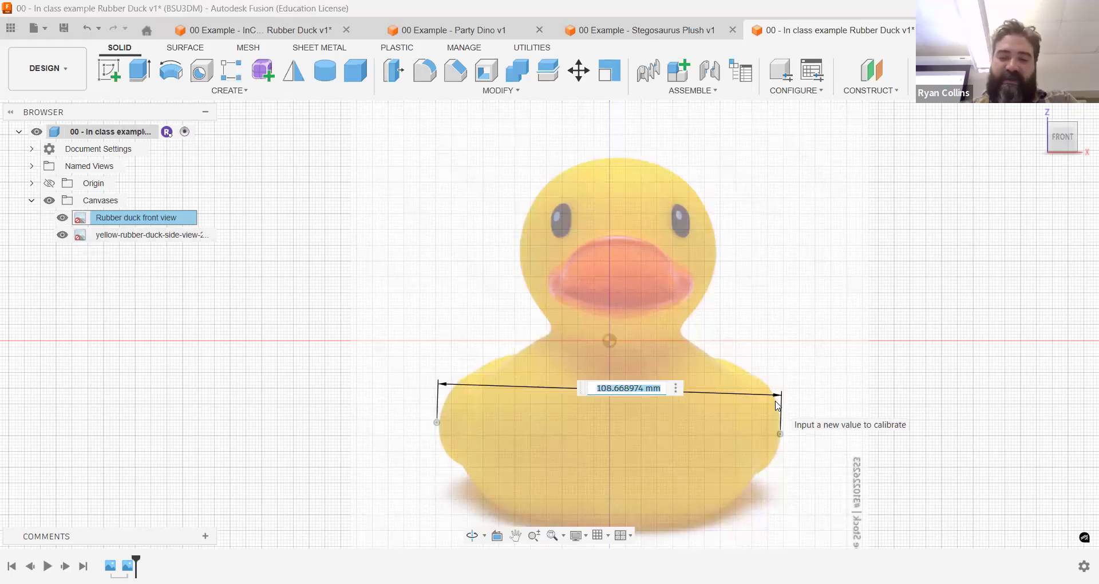
text(80)
key(Return)
shift+middle_drag(760, 393, 682, 395)
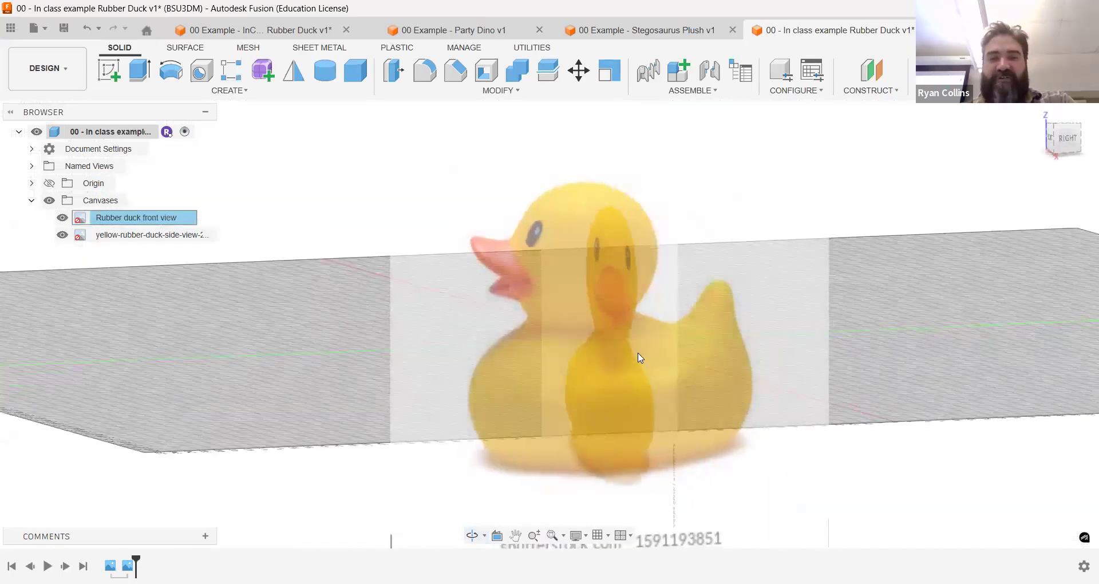
click(83, 235)
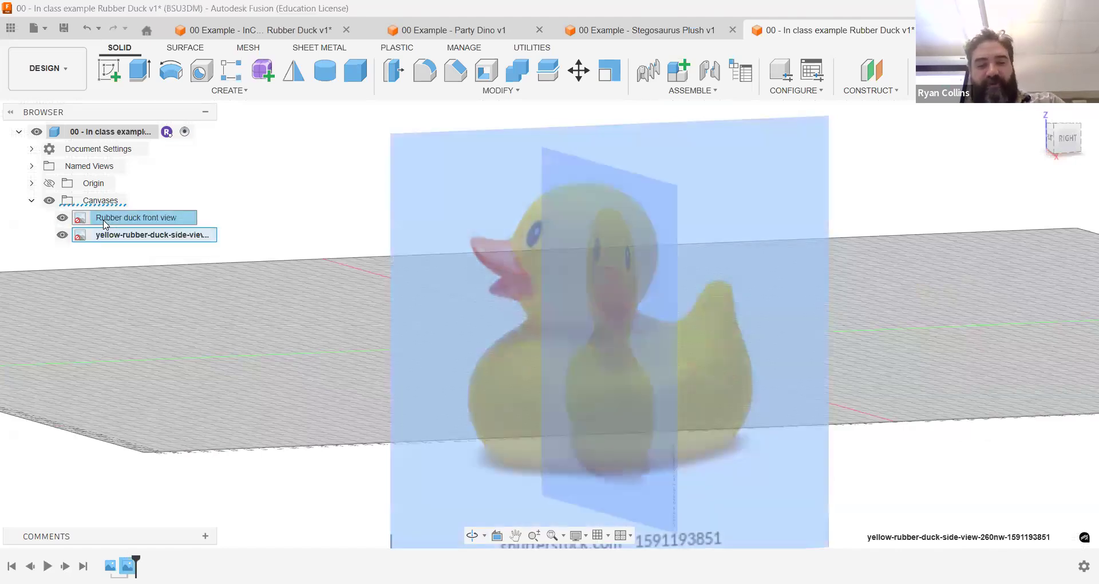
click(104, 224)
key(m)
scroll(716, 374, down, 3)
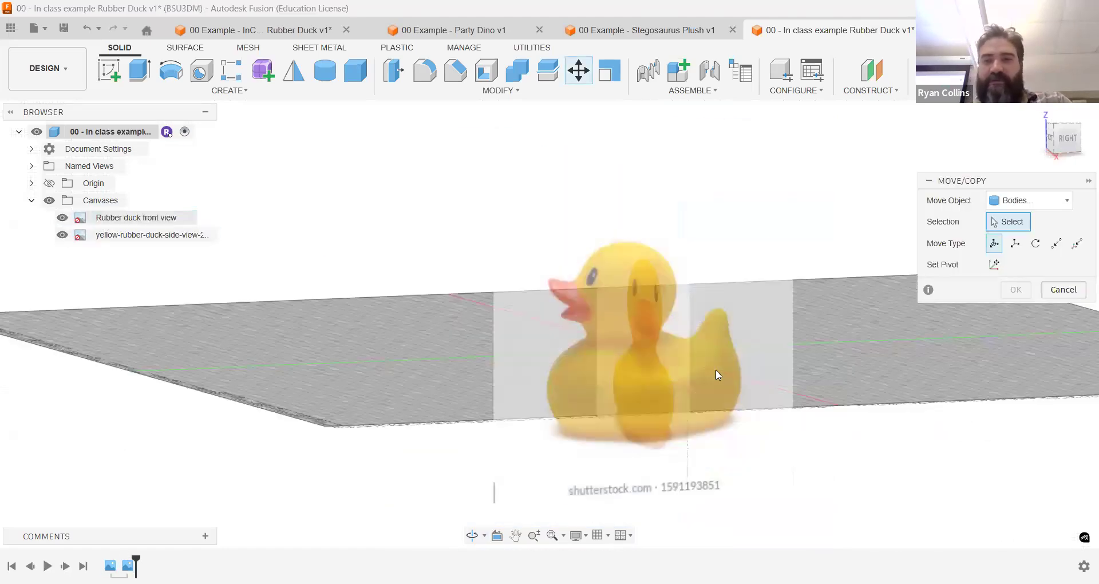
click(1029, 203)
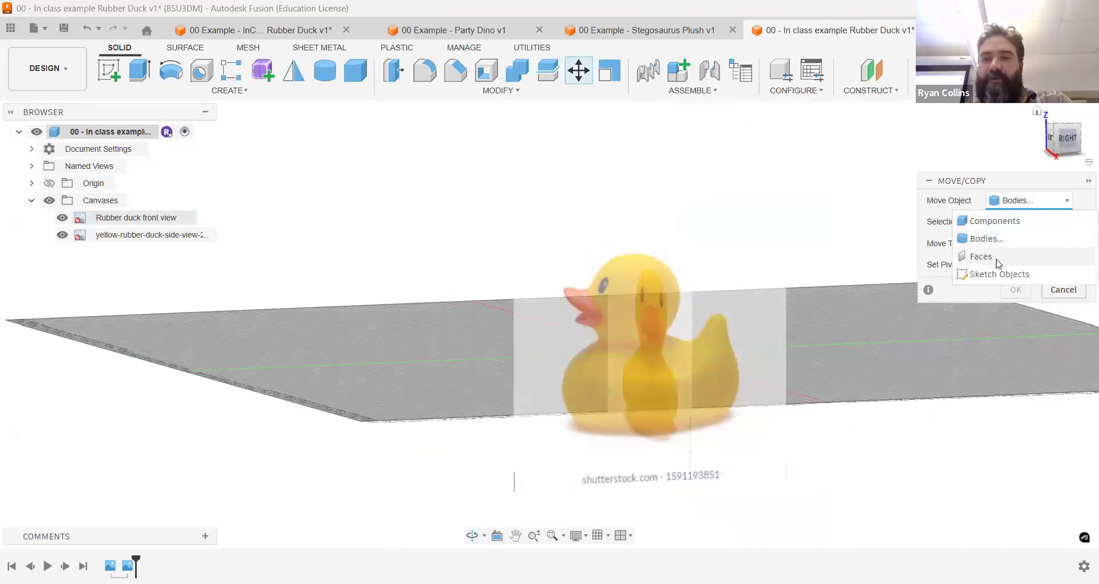
click(997, 274)
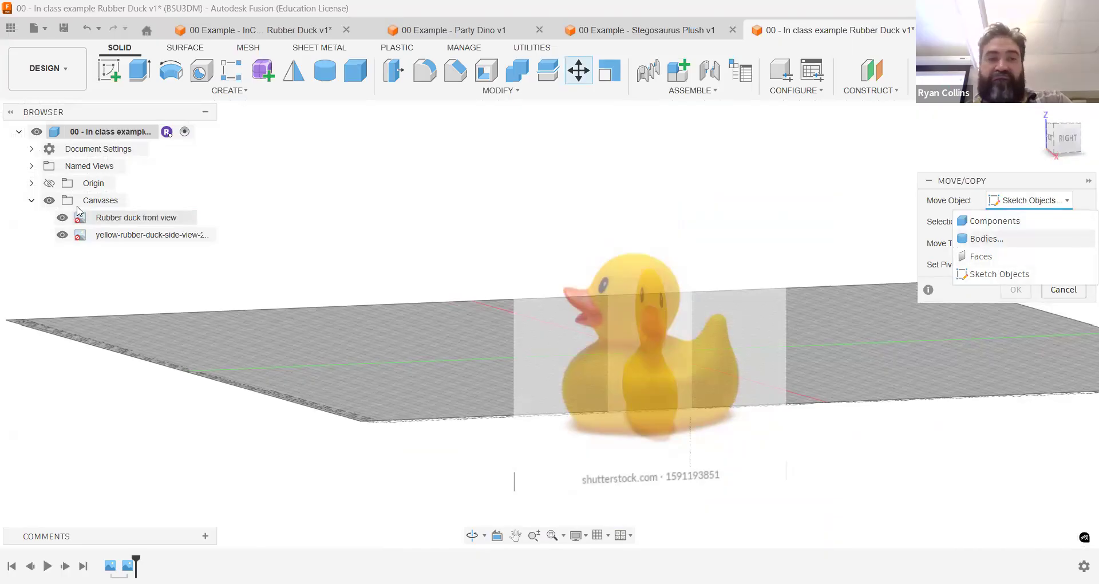
click(107, 218)
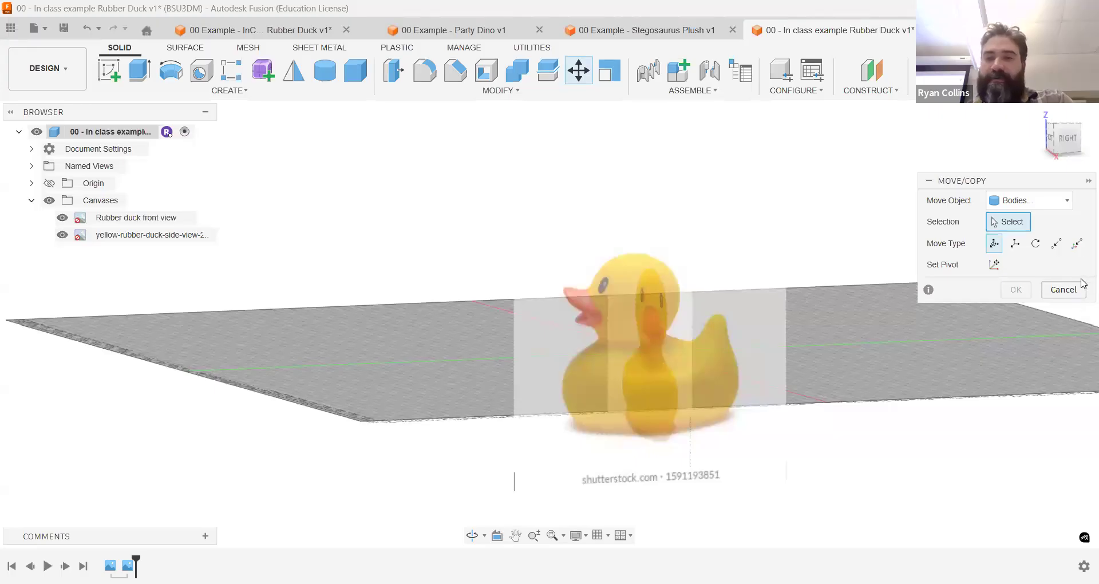
key(Escape)
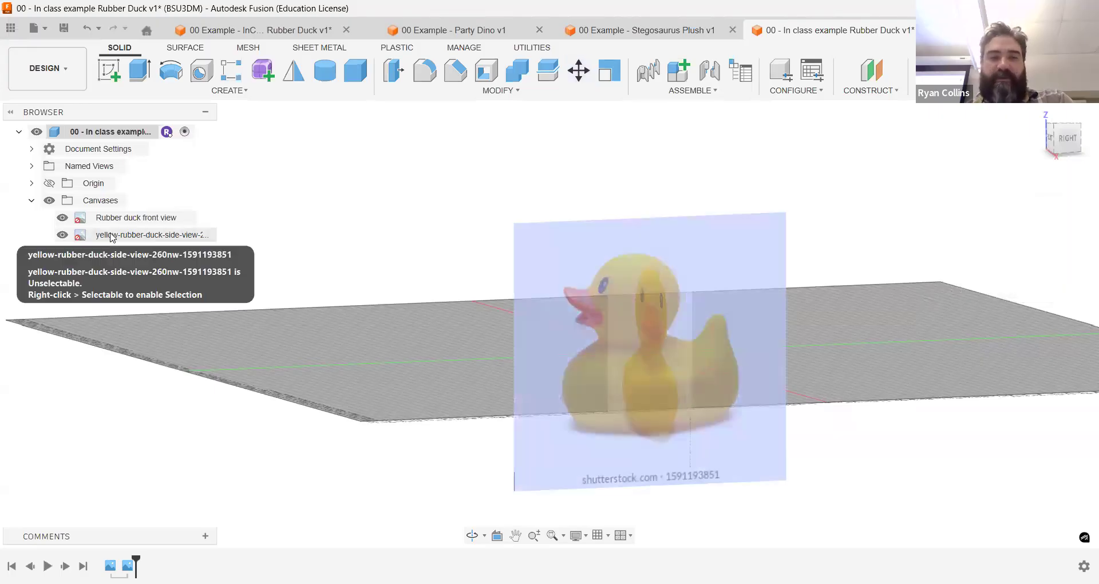
click(107, 236)
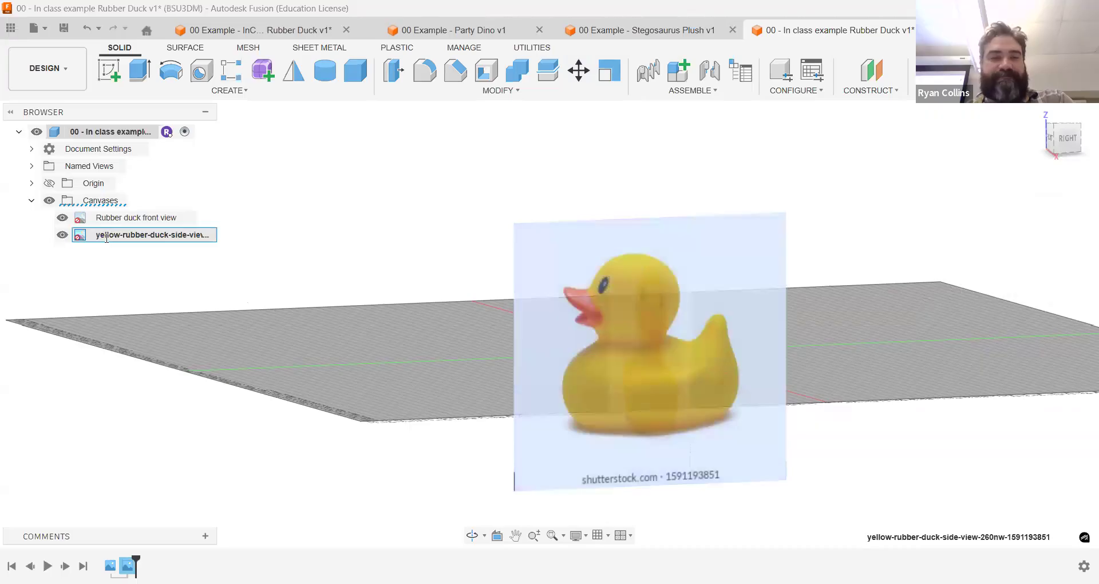
right_click(107, 237)
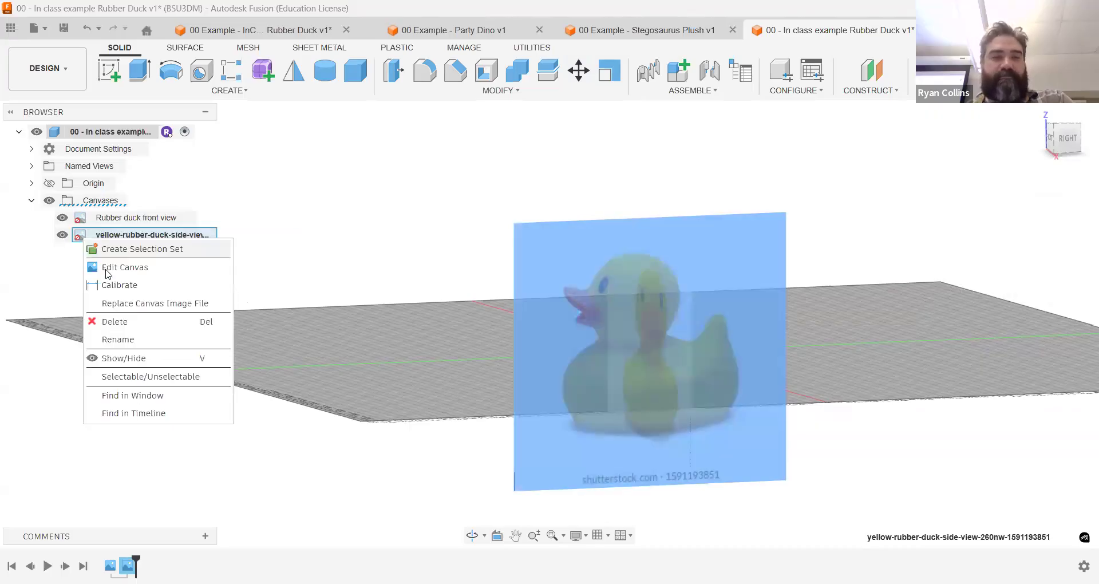
click(384, 223)
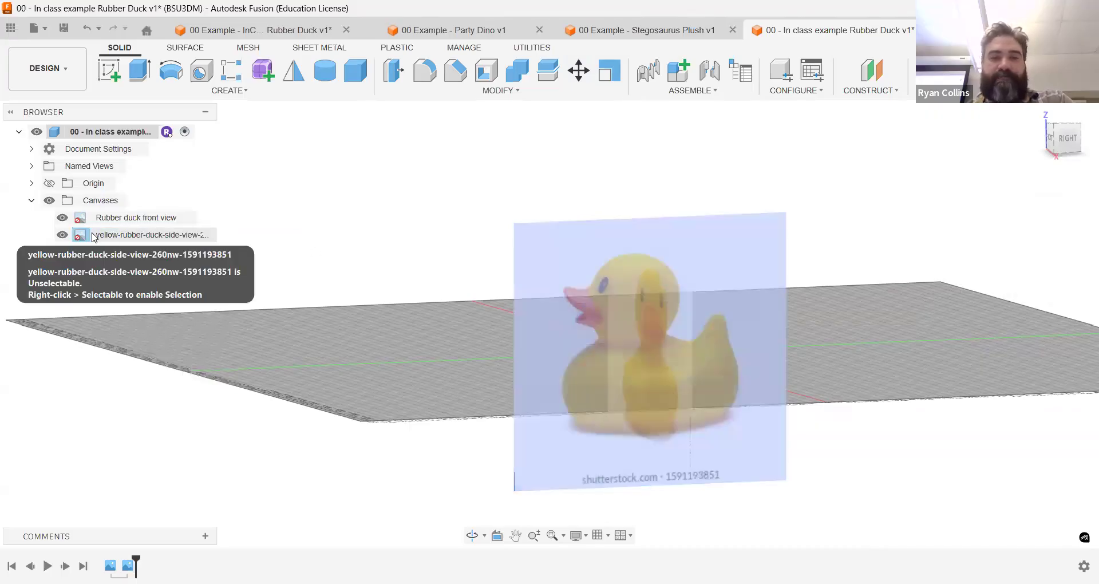
key(m)
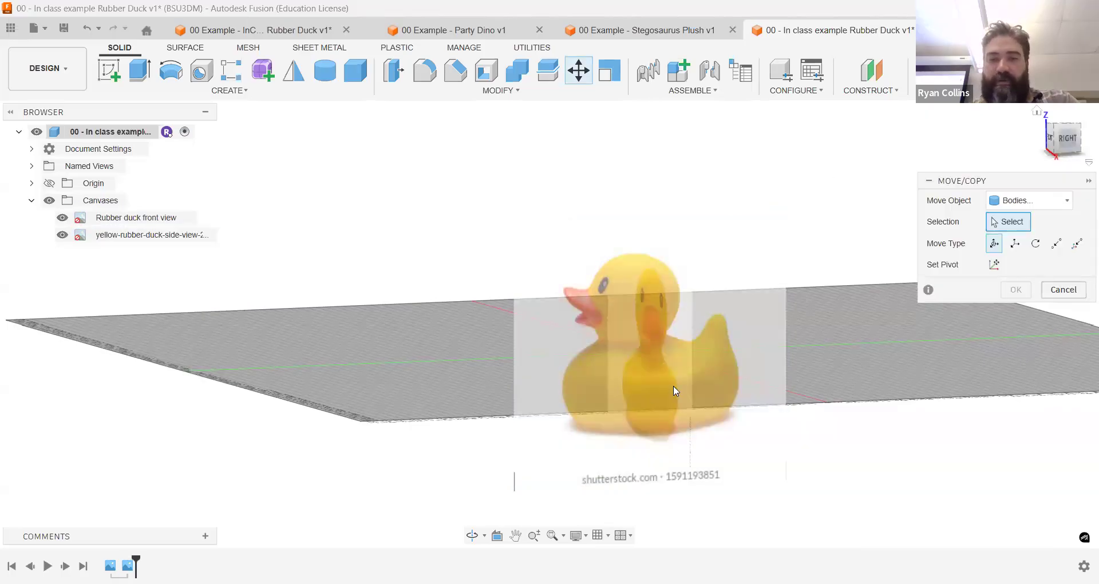
scroll(651, 337, down, 2)
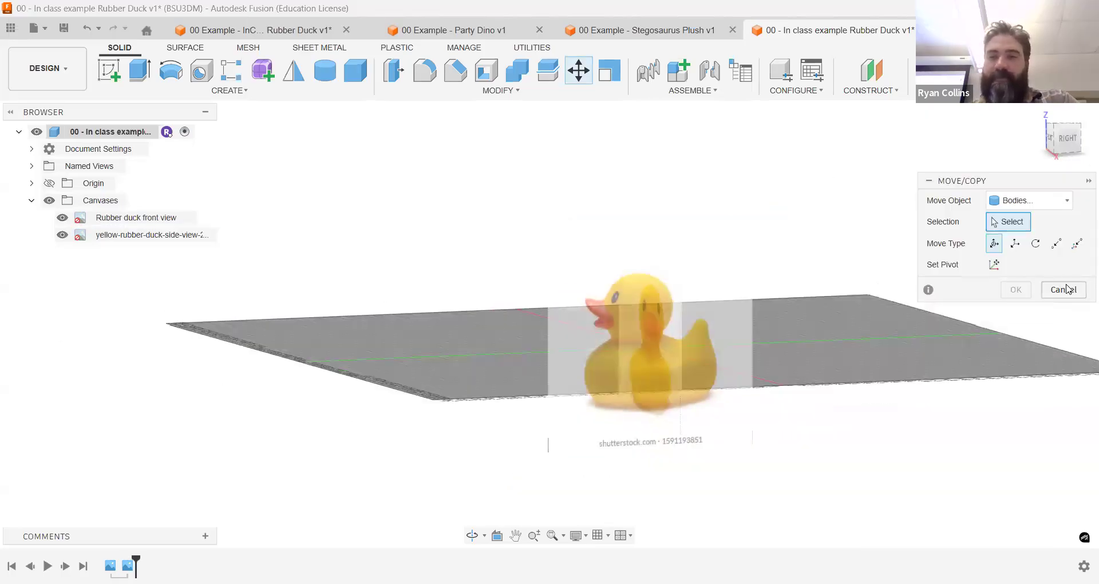
click(1064, 289)
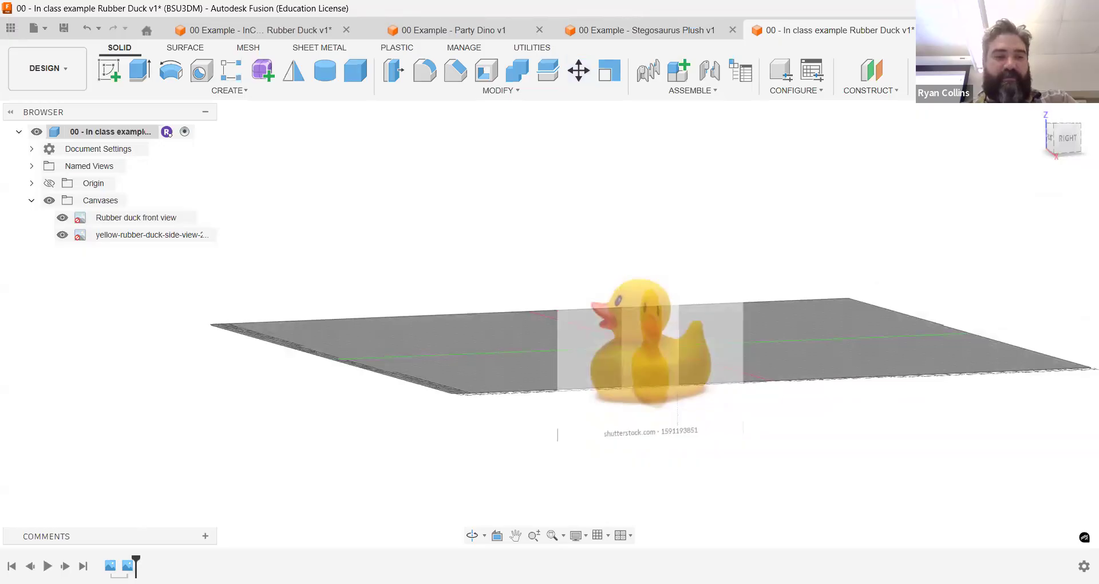
- Open the "Rubber duck front view" canvas feature for editing and accept its placement settings
right_click(110, 566)
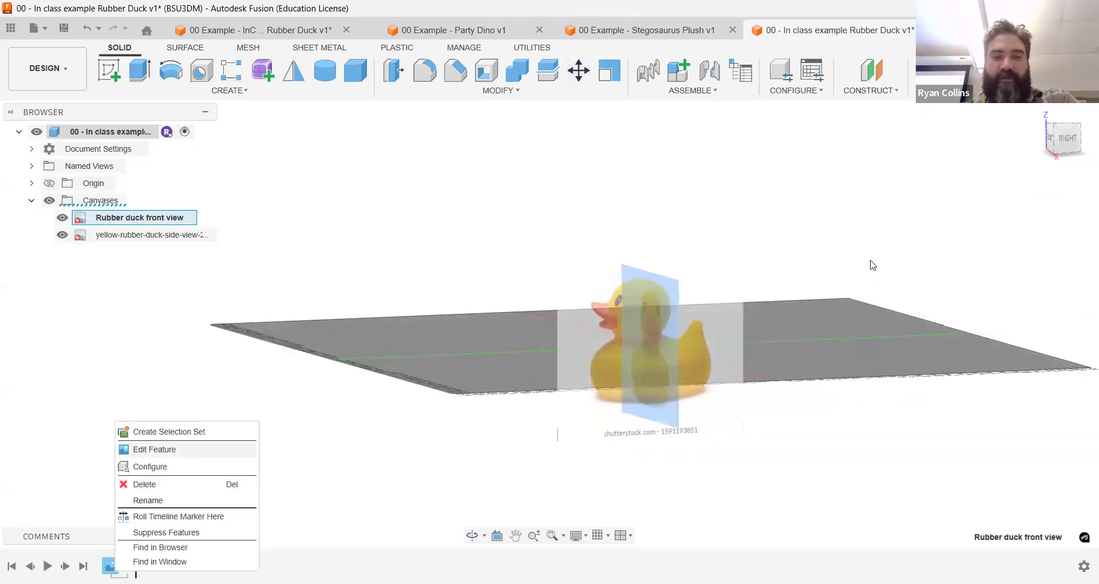
key(Return)
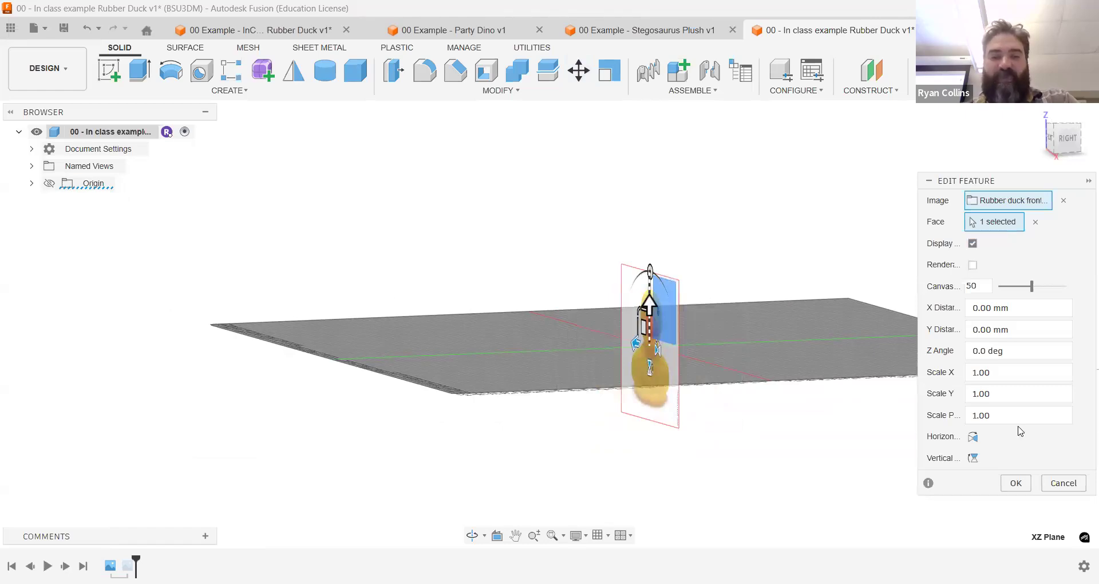
key(Return)
shift+middle_drag(765, 338, 809, 341)
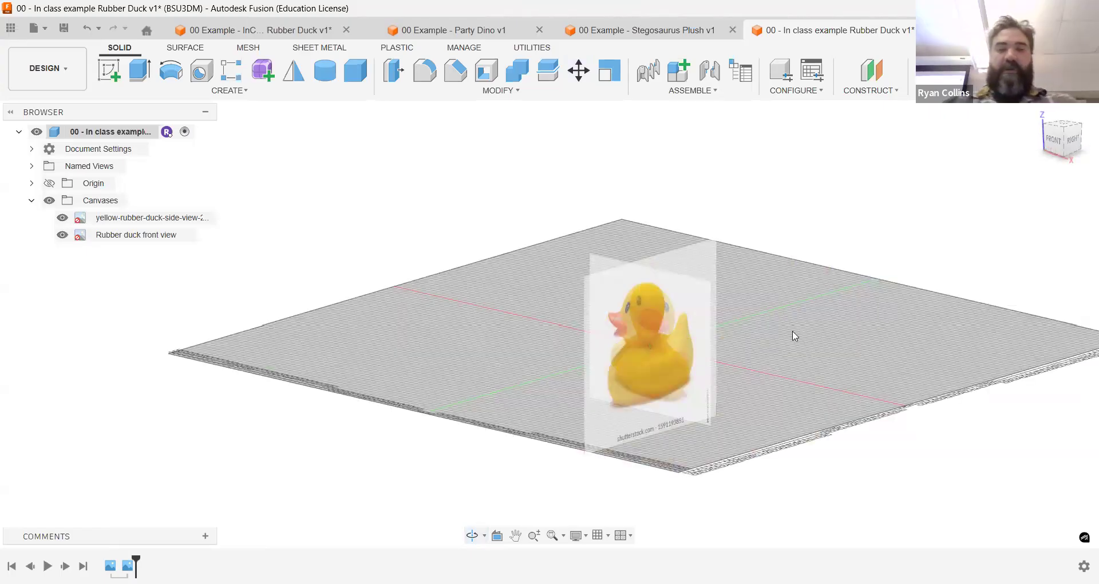
- Save a new version of the design with the version description "canvas imanges"
key(ctrl+s)
text(s)
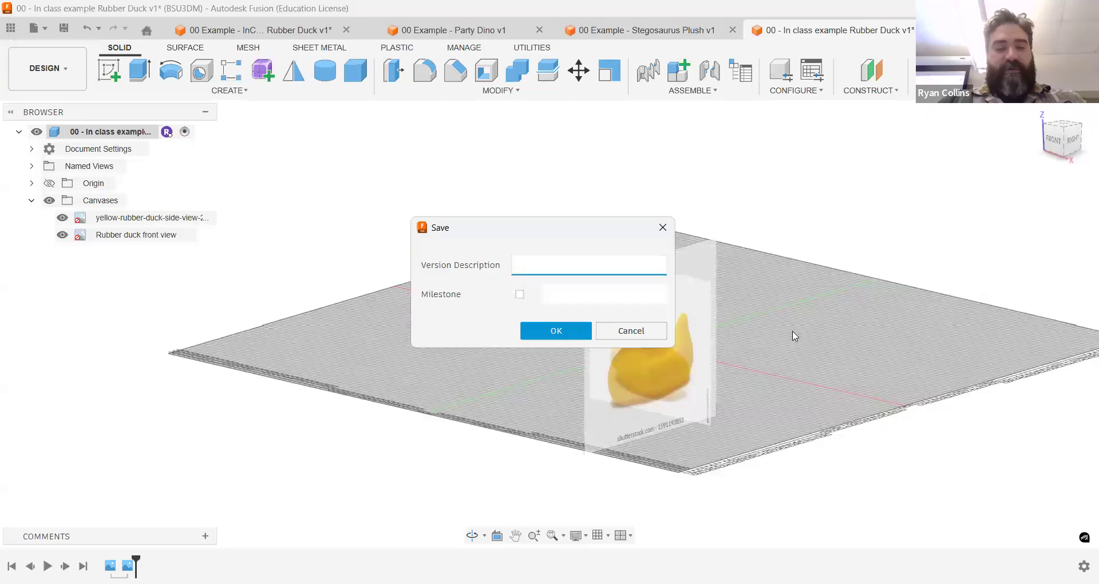
text(cnavaim)
key(BackSpace)
key(BackSpace)
key(BackSpace)
key(BackSpace)
key(BackSpace)
key(BackSpace)
key(BackSpace)
key(BackSpace)
key(BackSpace)
text(ca)
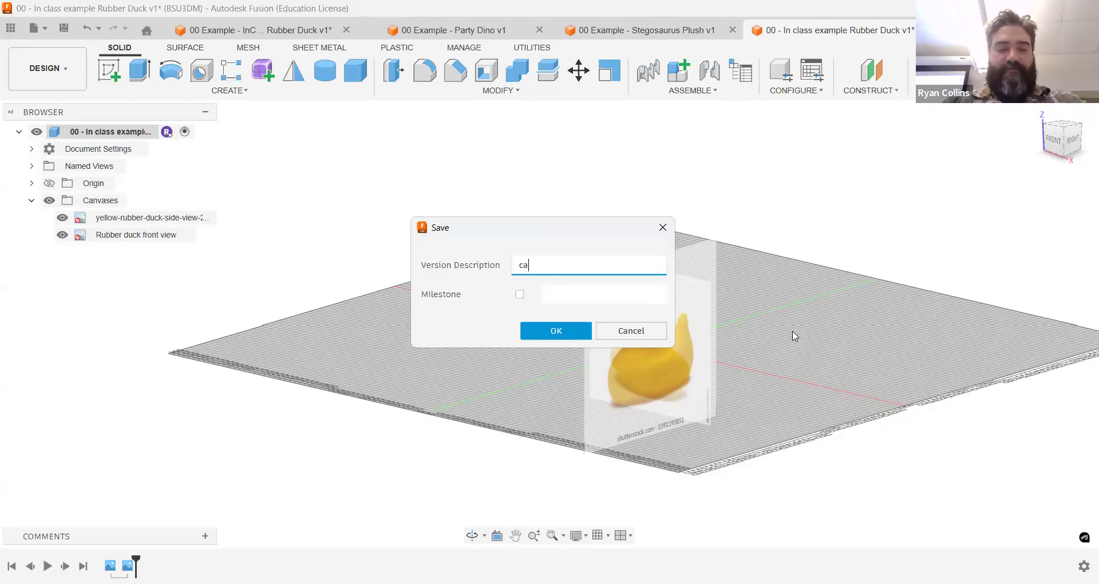
text(nvas imanges)
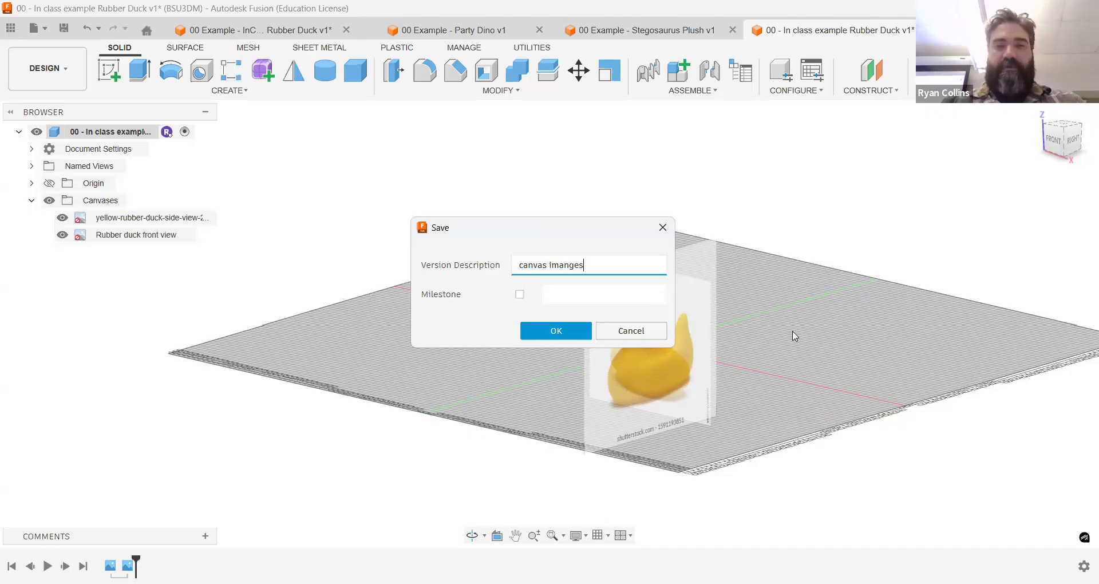
key(Return)
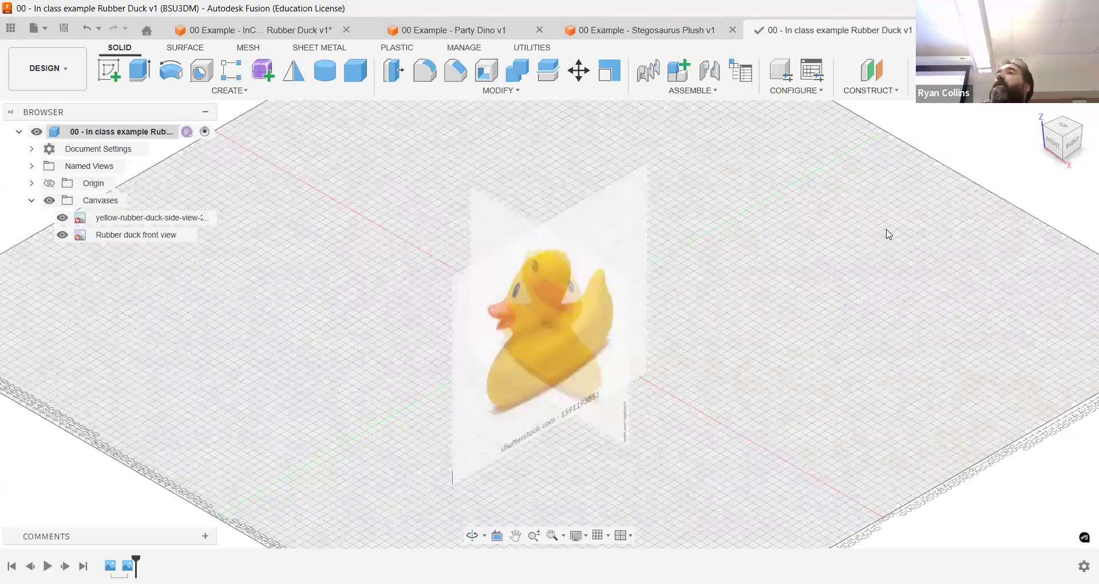
- Create a form and draw a center-rectangle T-spline box about 72 by 44 mm over the duck's body on the side-view plane
shift+middle_drag(851, 218, 849, 209)
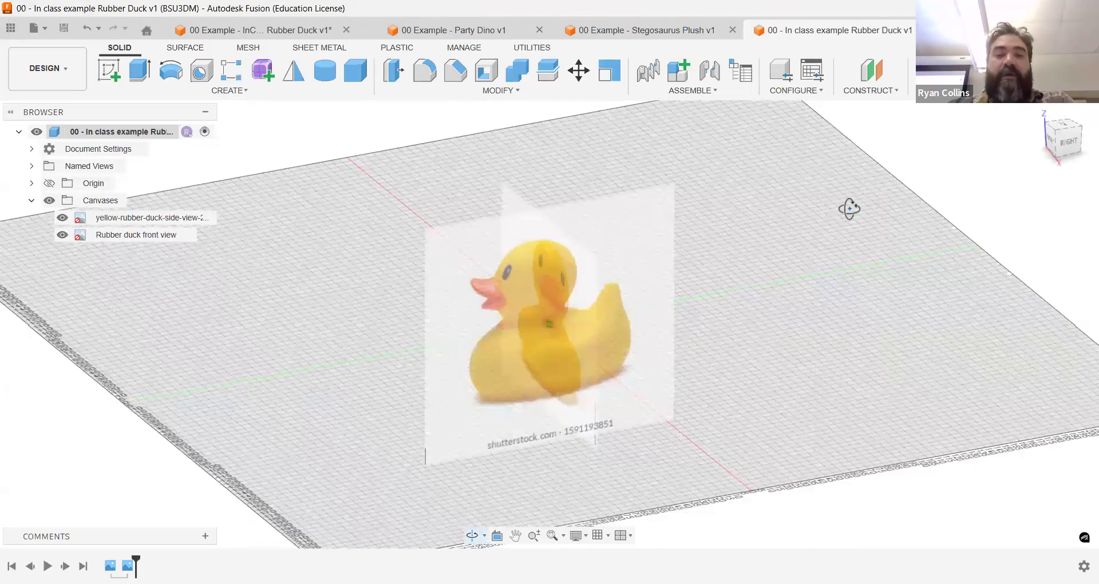
click(1059, 143)
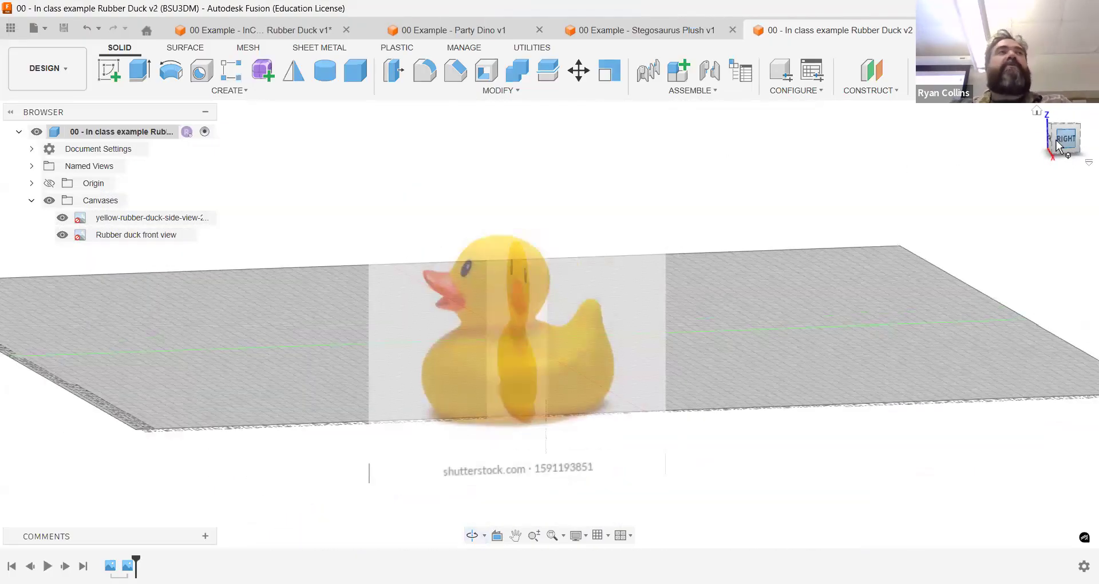
click(1066, 141)
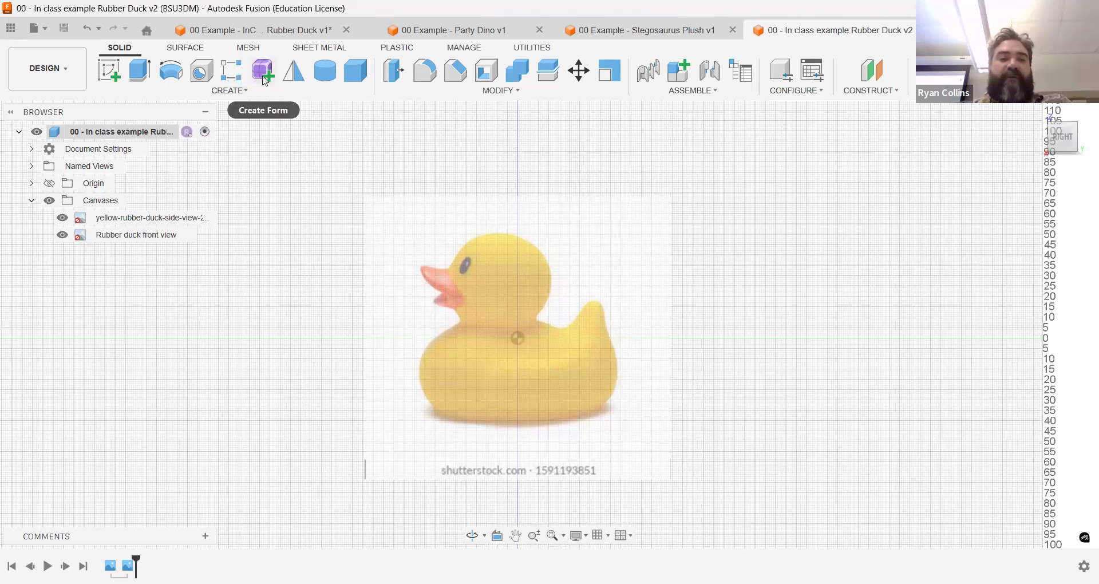
click(264, 70)
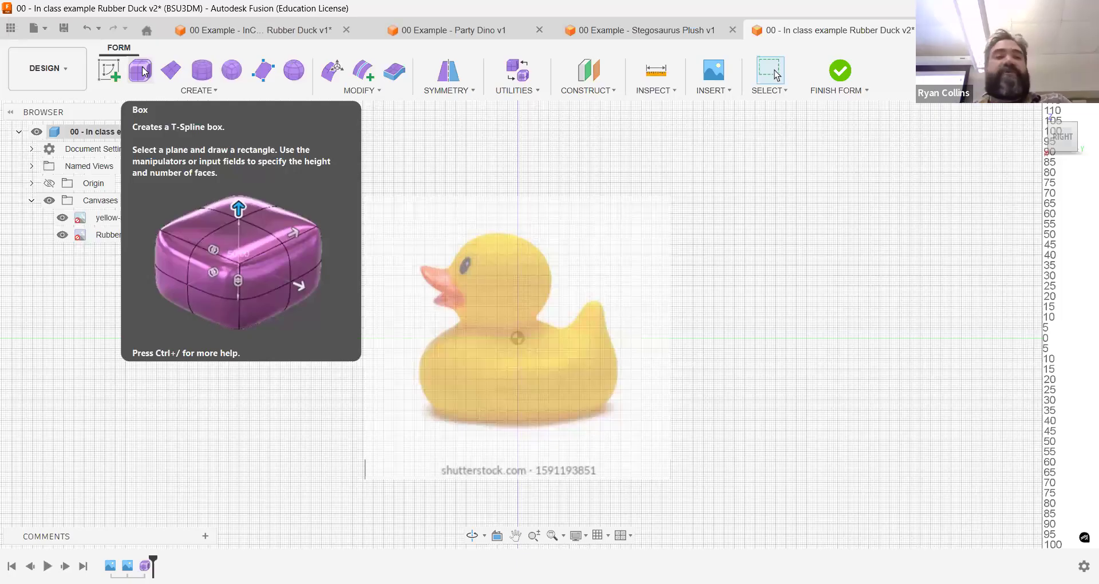
click(144, 71)
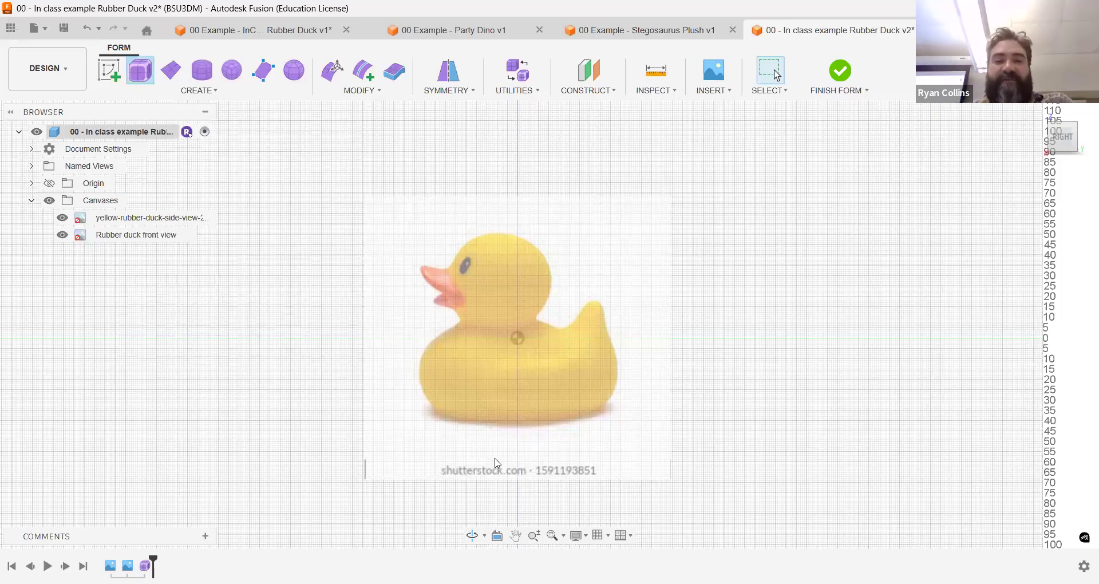
click(517, 371)
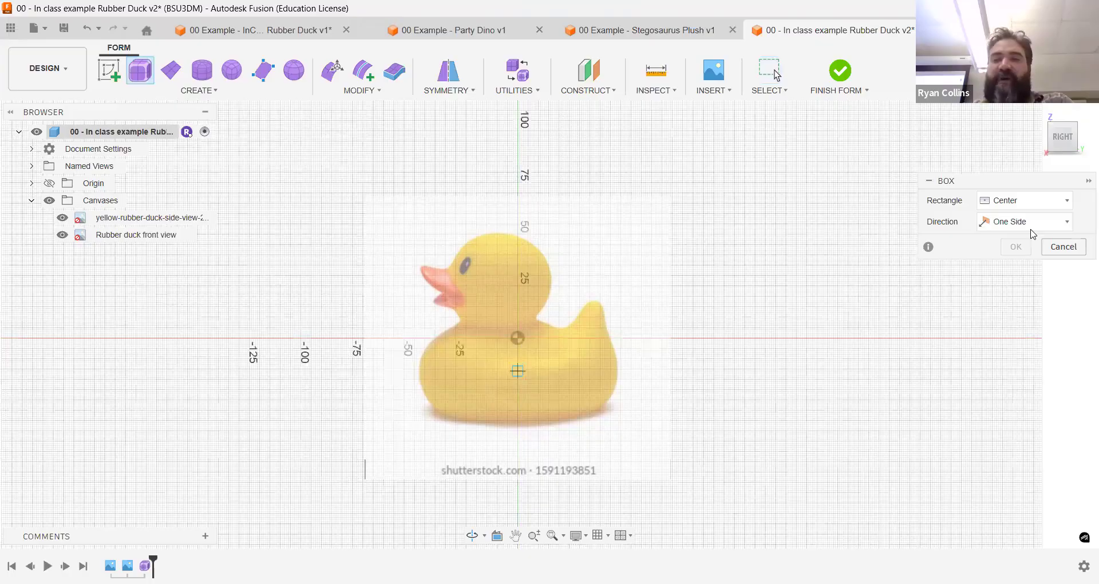
click(1034, 201)
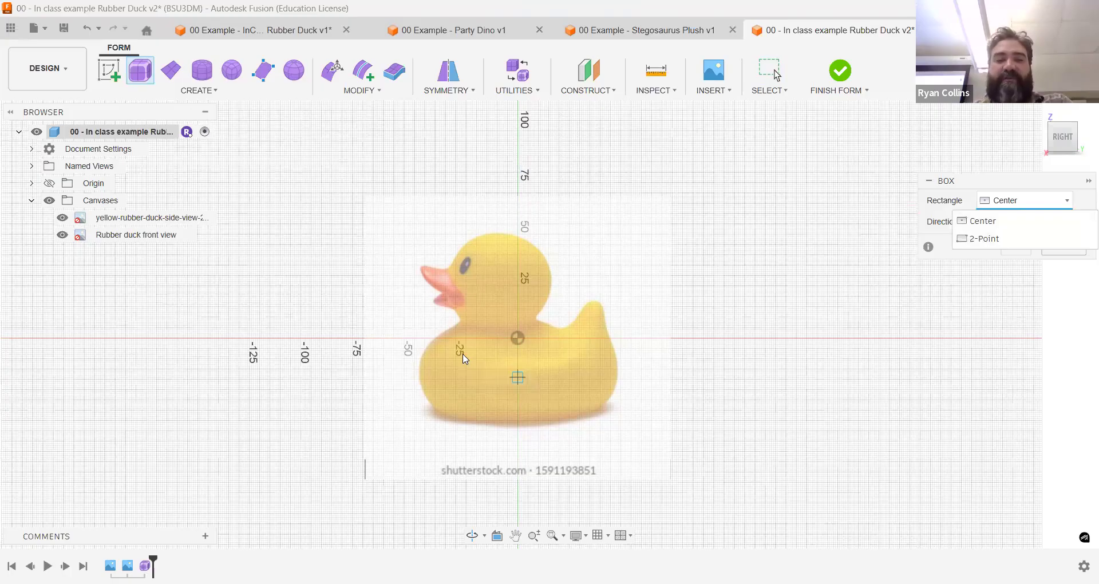
click(444, 336)
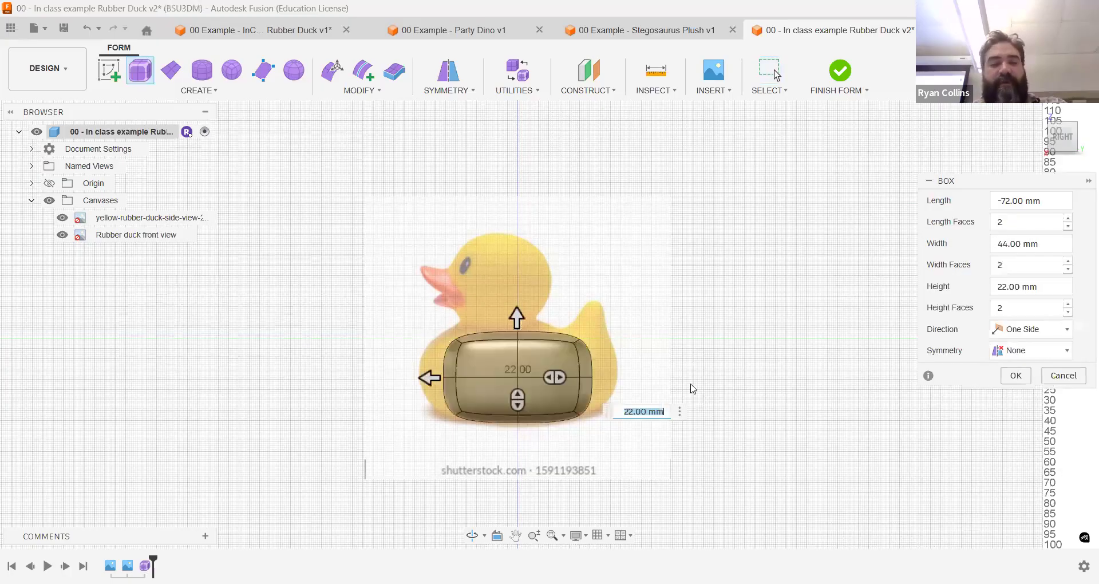
- Set the box's extrusion direction to Symmetric about the side-view plane
shift+middle_drag(753, 377, 785, 361)
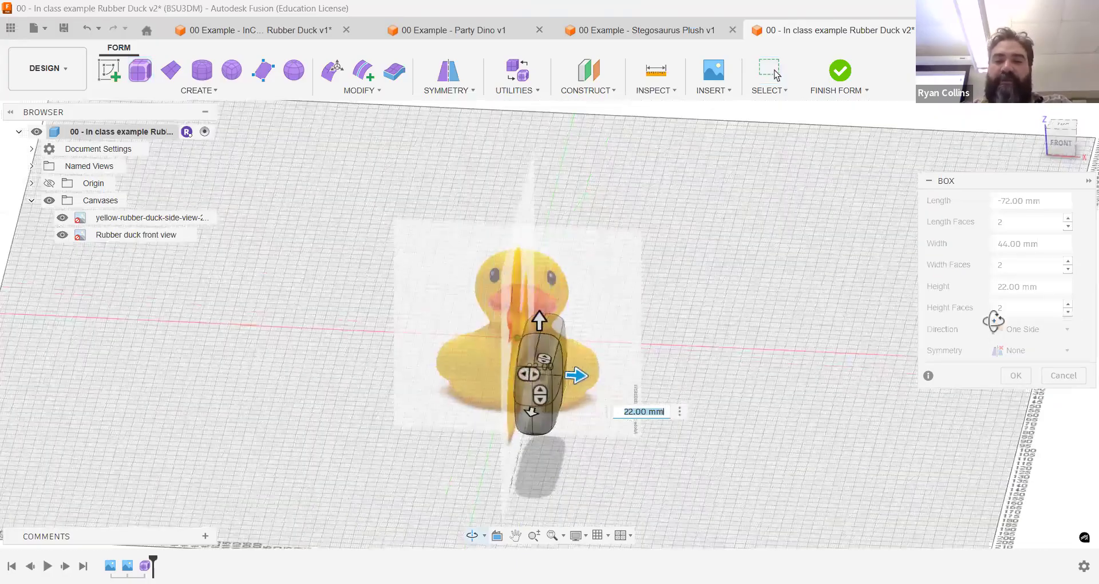
click(1027, 331)
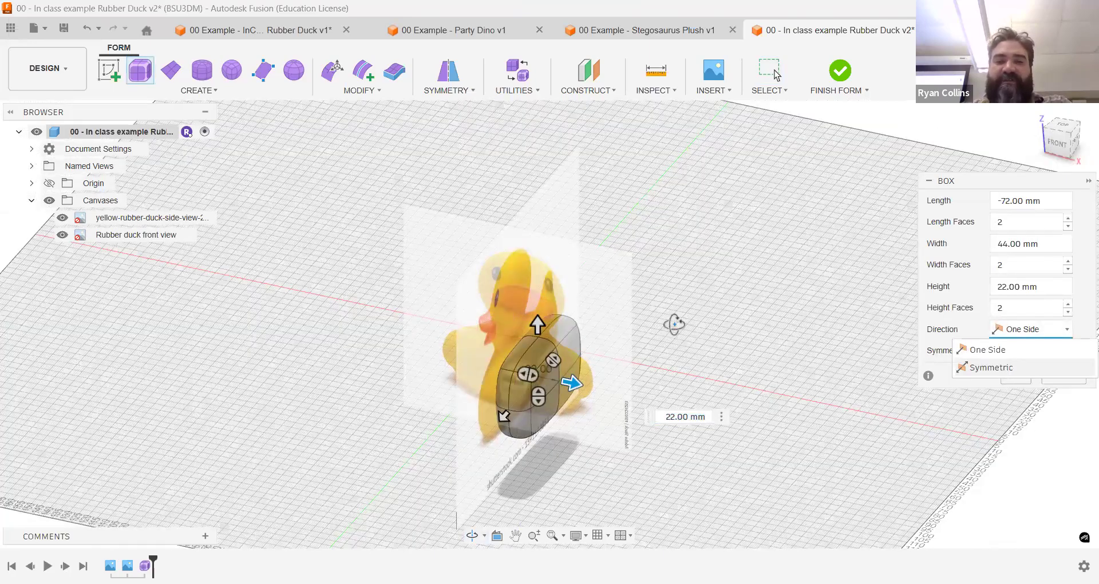
click(1023, 368)
- Give the box mirror symmetry with only Height Symmetry enabled
shift+middle_drag(674, 324, 660, 319)
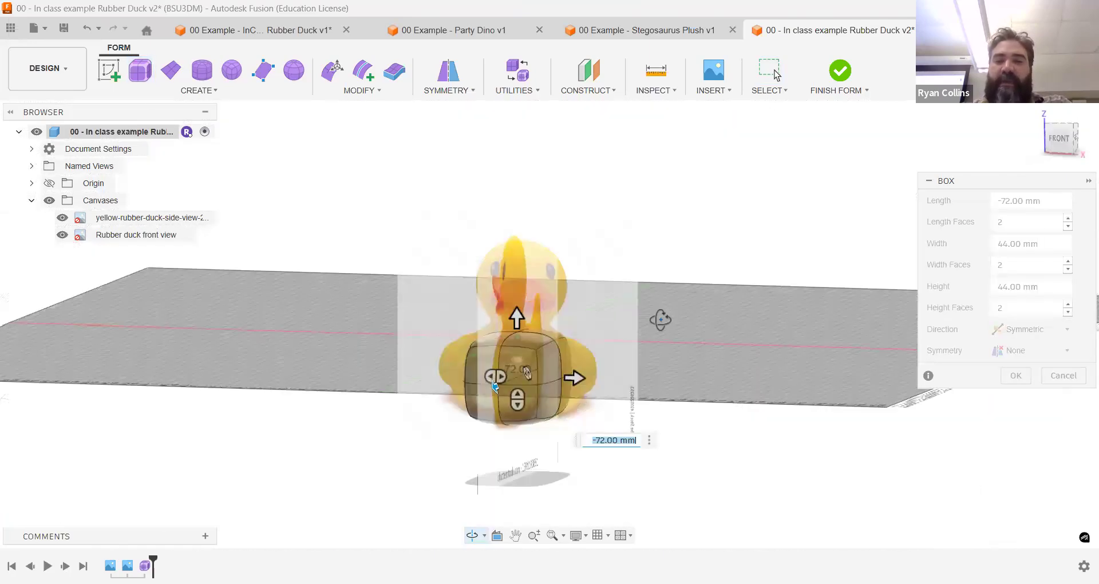
click(1023, 351)
click(982, 389)
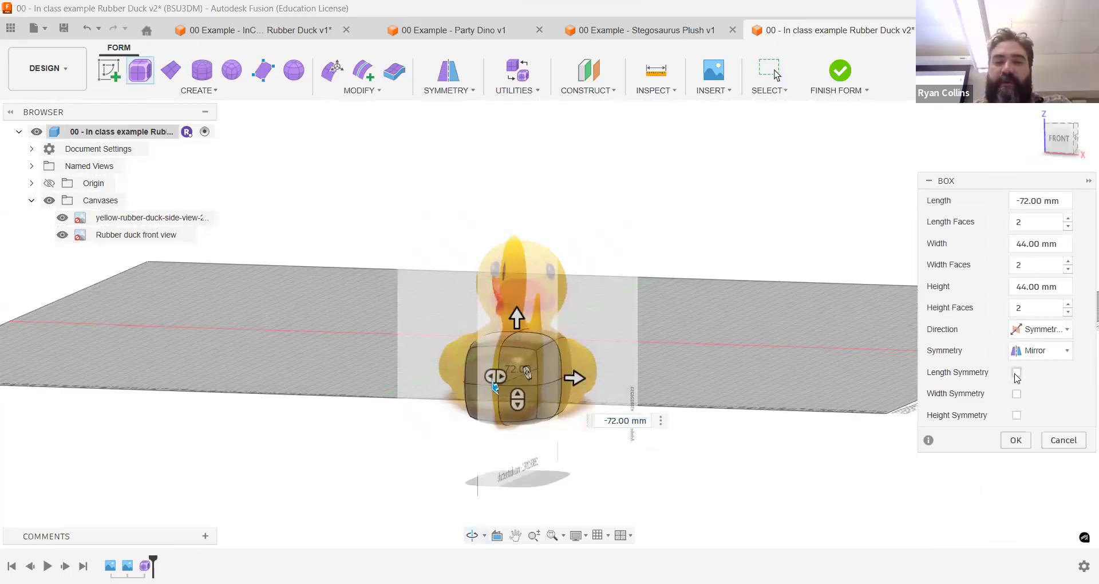
click(1015, 393)
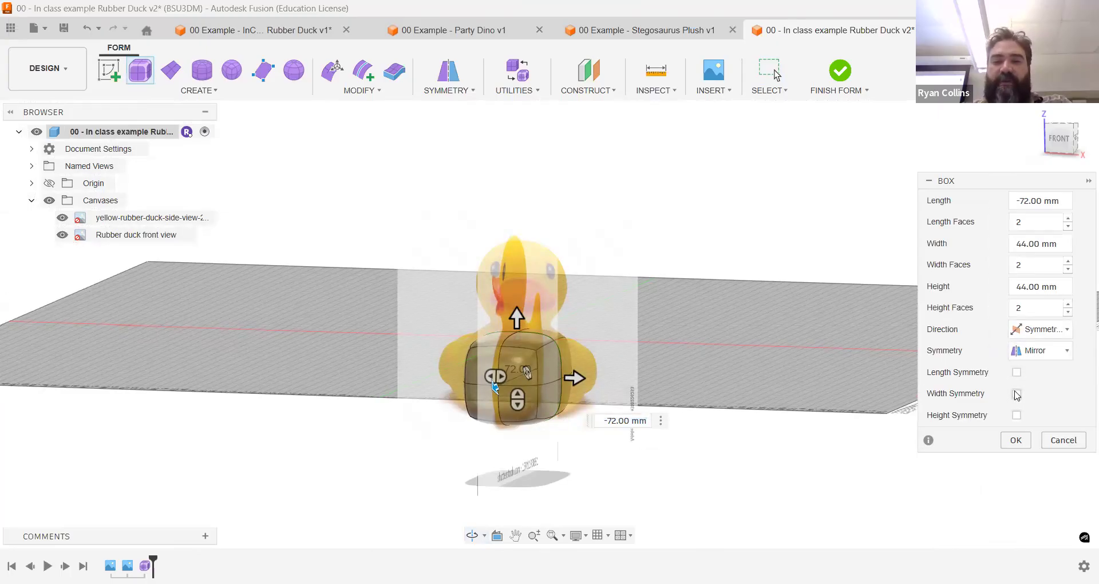
click(1015, 394)
click(1015, 415)
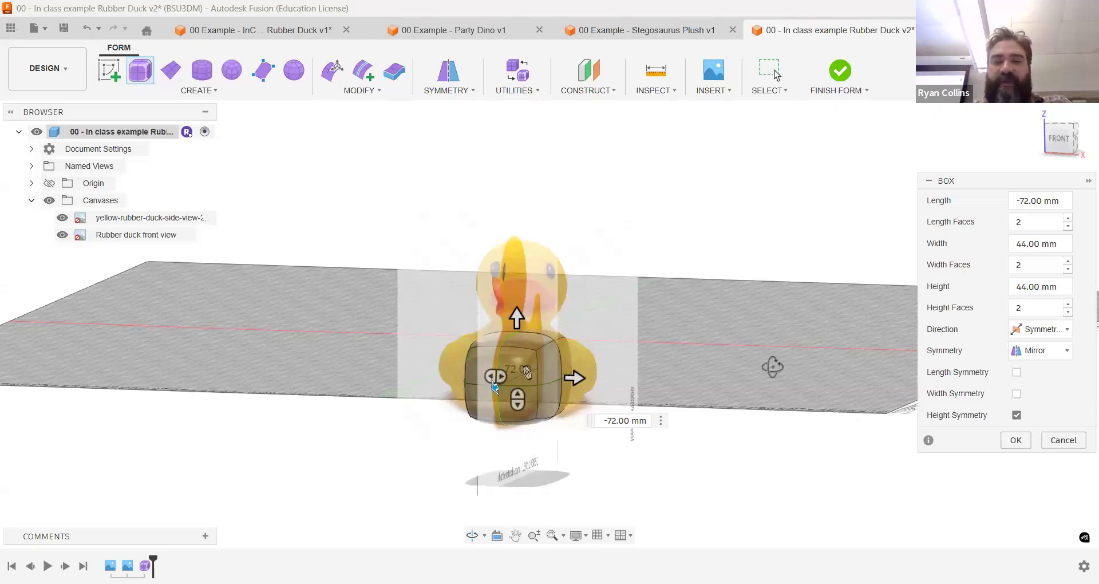
- Lengthen the box to 90 mm to match the duck's body, divide its length into 3 faces, and accept the box
scroll(558, 394, up, 4)
mouse_move(536, 392)
shift+middle_down()
mouse_move(562, 363)
mouse_move(543, 396)
shift+middle_up()
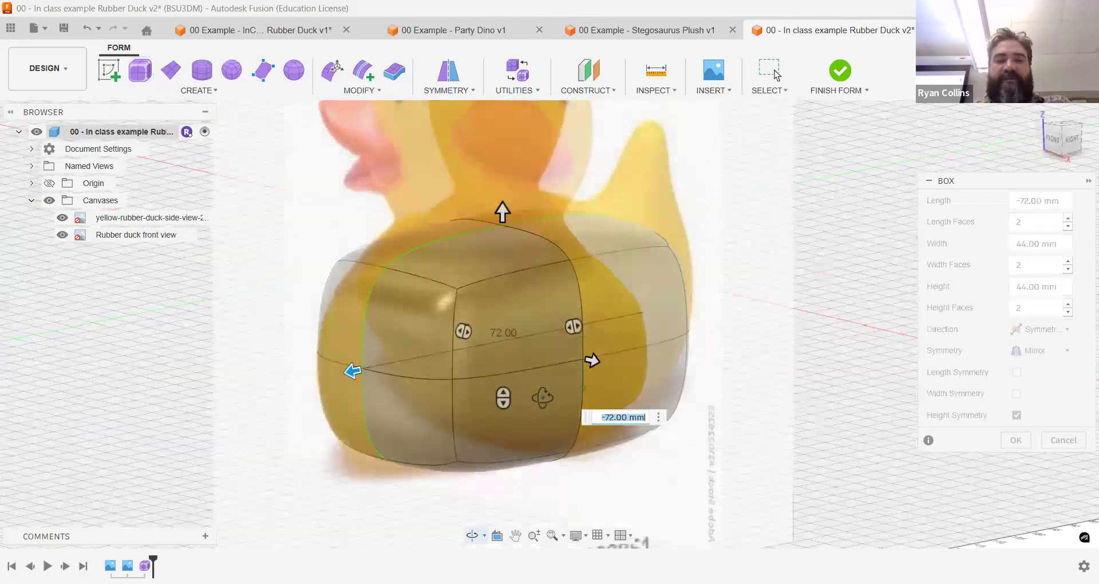
scroll(541, 408, down, 5)
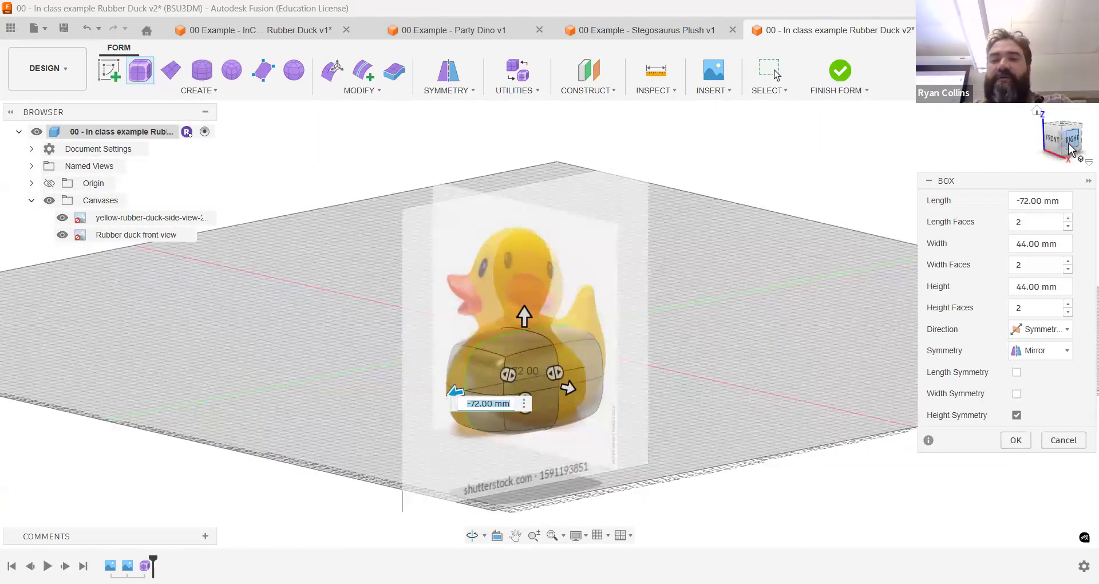
click(1072, 147)
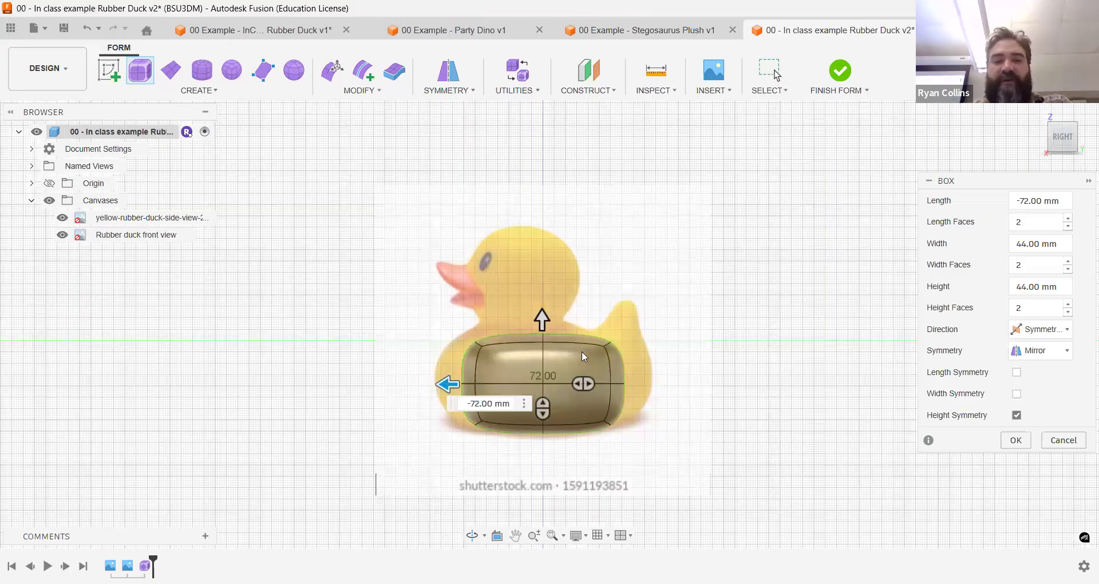
shift+middle_drag(736, 363, 636, 351)
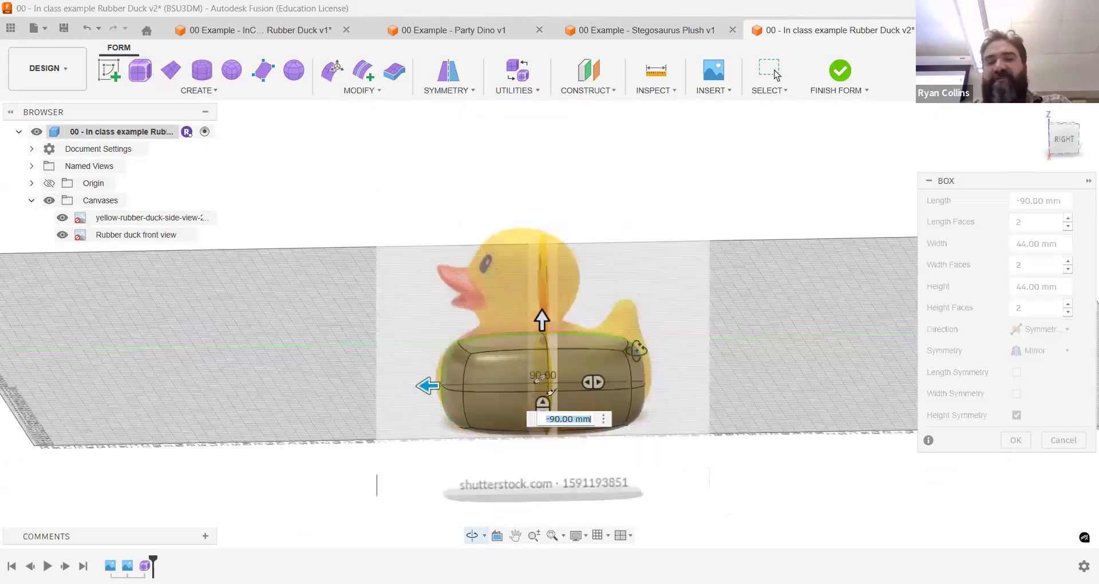
click(1063, 142)
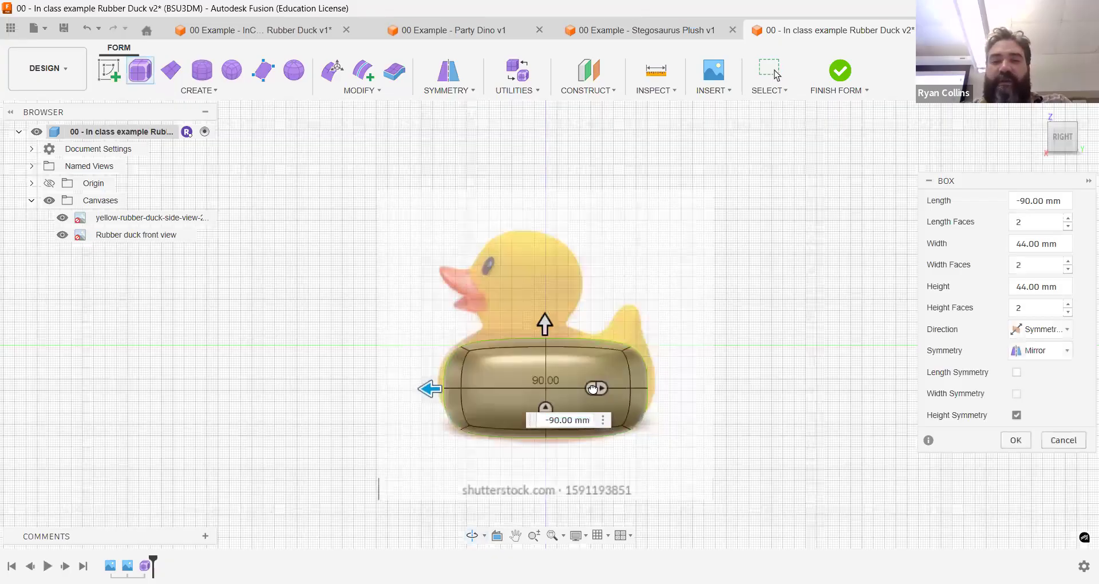
drag(581, 383, 586, 386)
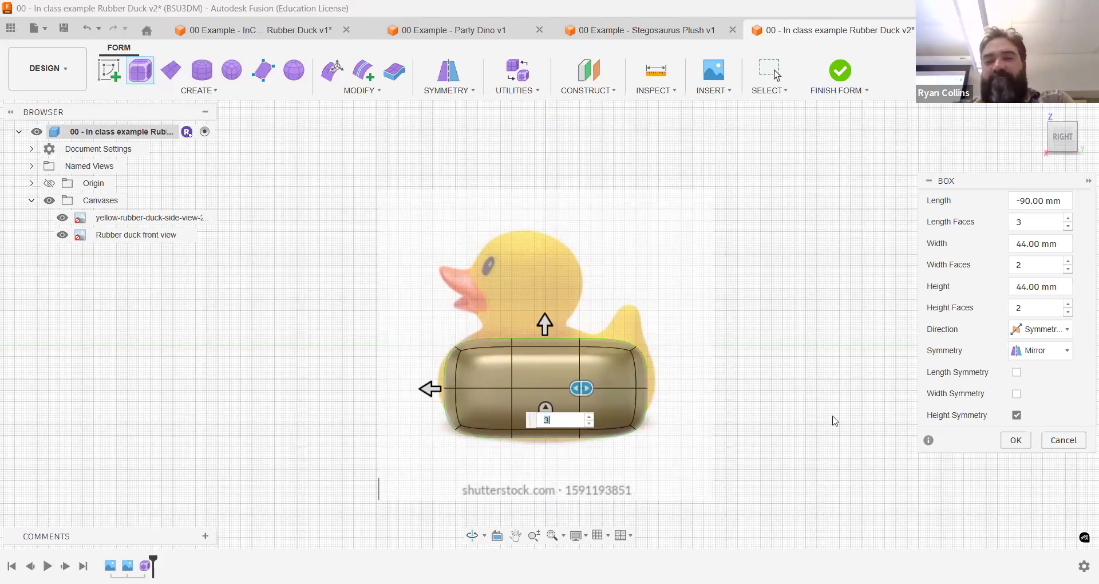
shift+middle_drag(638, 338, 702, 348)
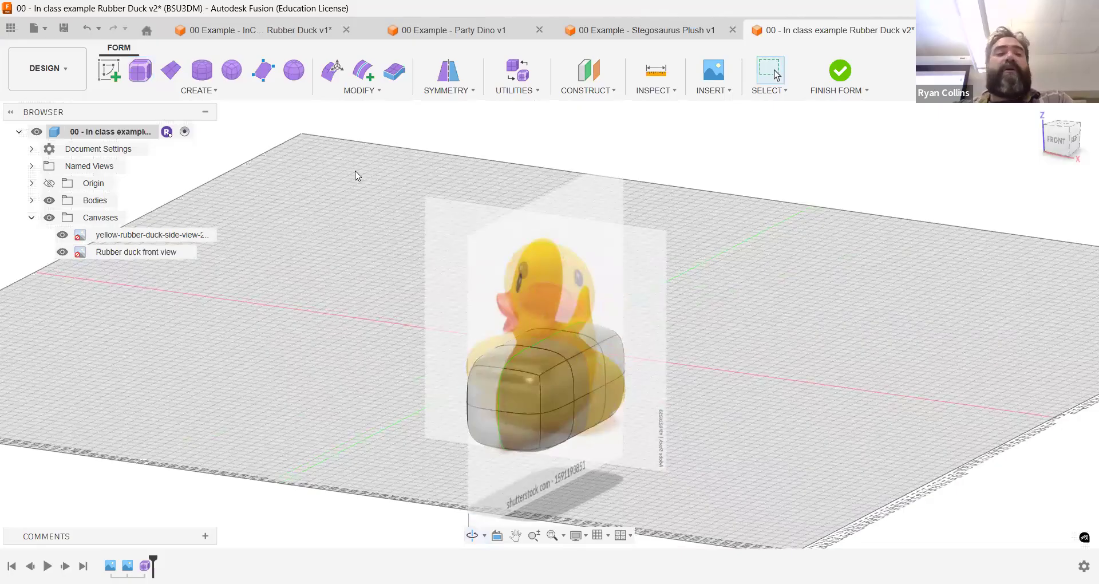
- Edit the form with the edge selection filter and raise the body's upper rear edge about 17 mm toward the duck's tail
click(338, 76)
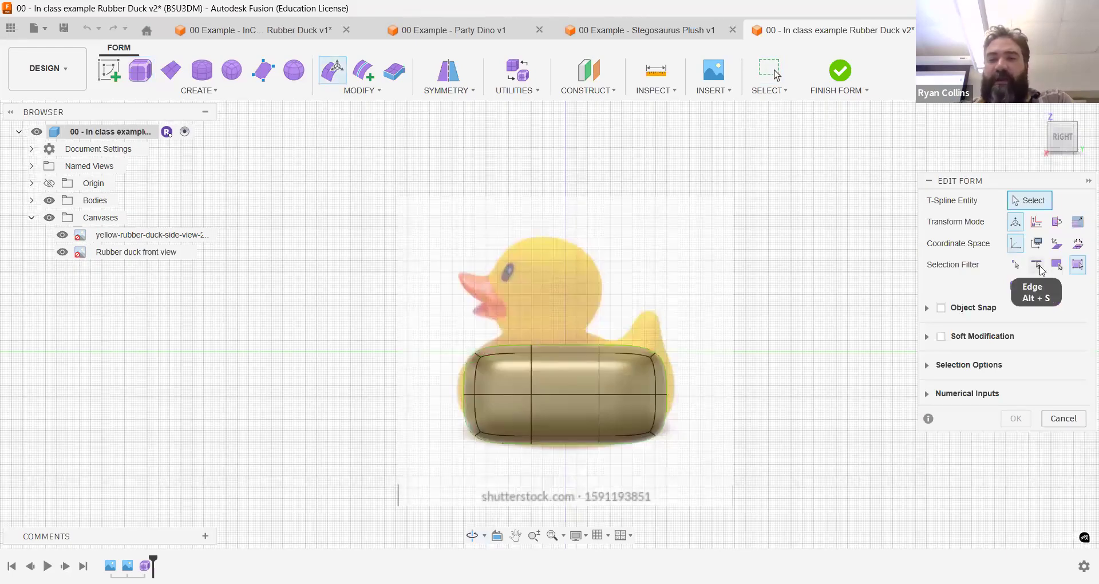
key(alt+s)
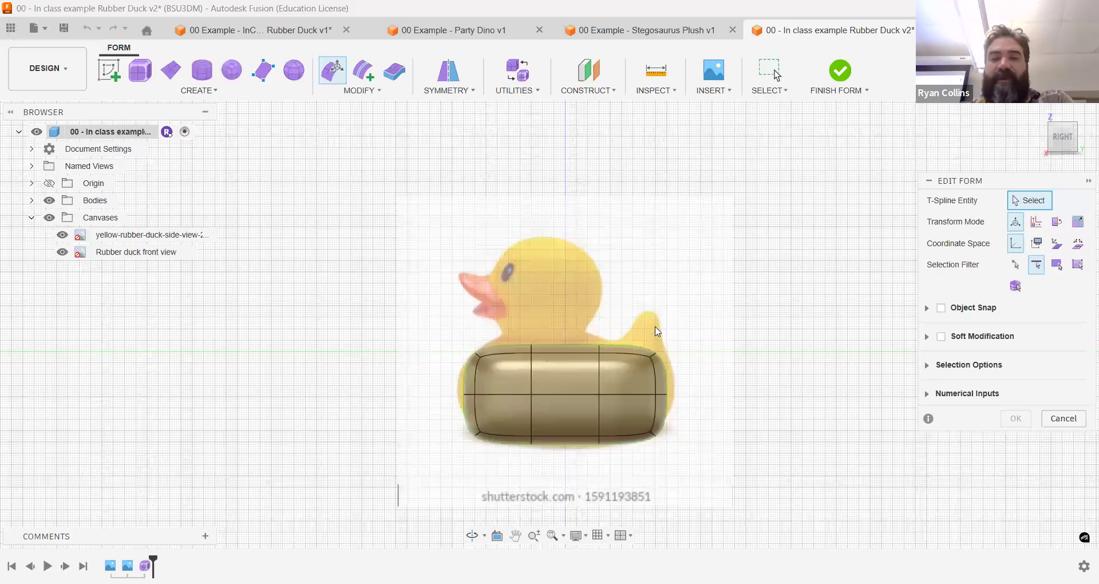
scroll(655, 331, up, 4)
click(660, 345)
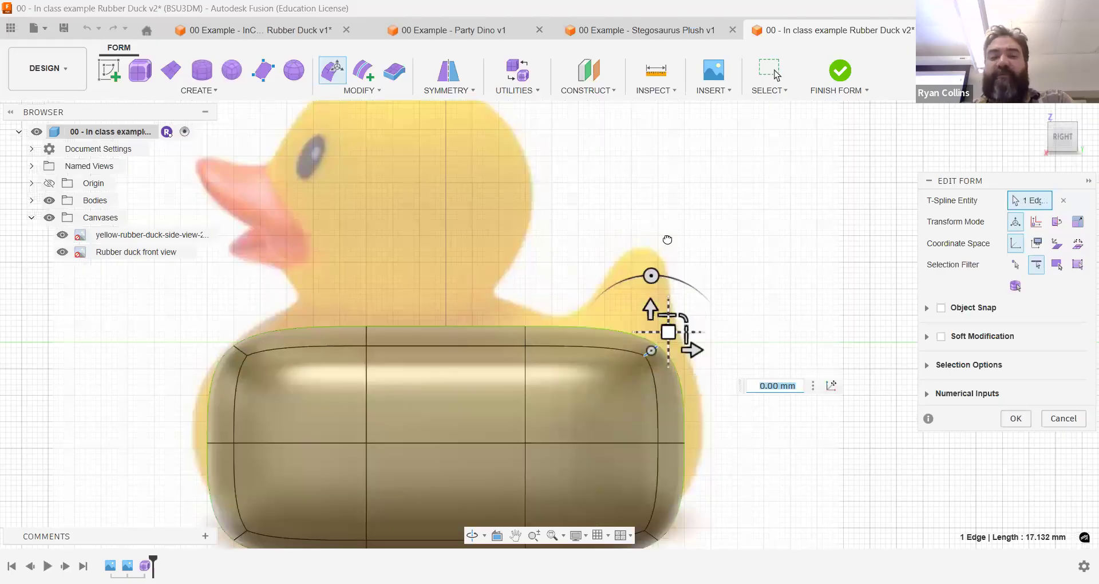
drag(668, 332, 665, 239)
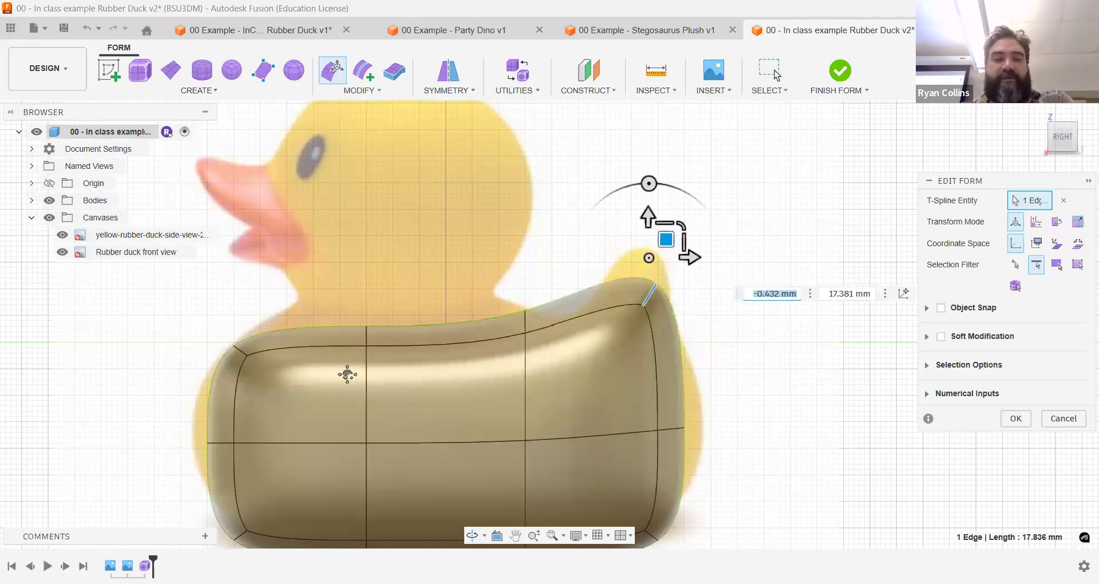
- Pull the lower front edge inward about 4.6 mm, move the middle rear edge about 6.2 mm outward and 6.5 mm up, and accept
middle_drag(347, 374, 406, 273)
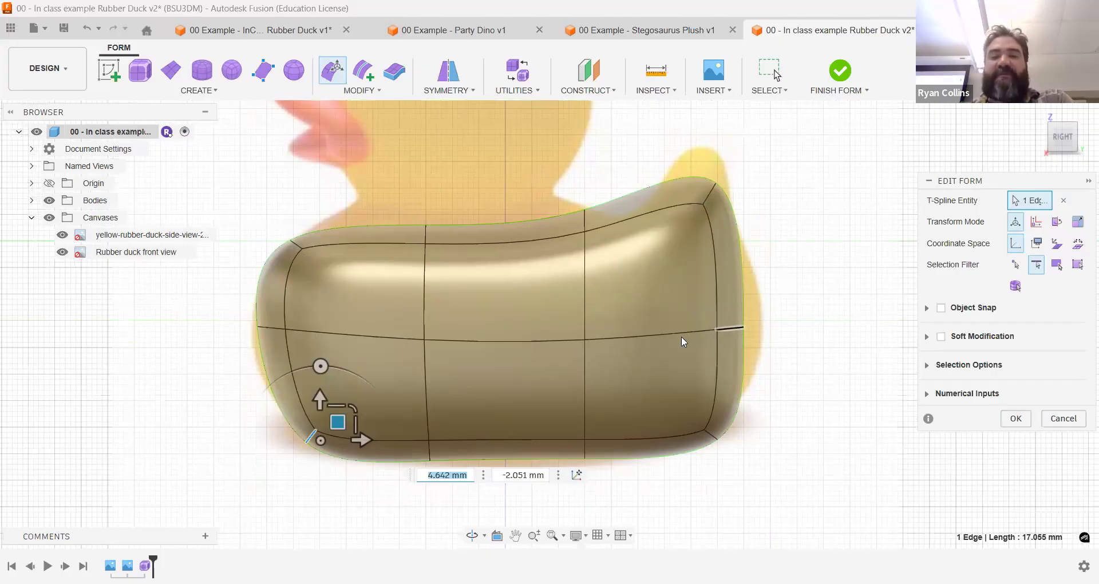
drag(744, 330, 766, 305)
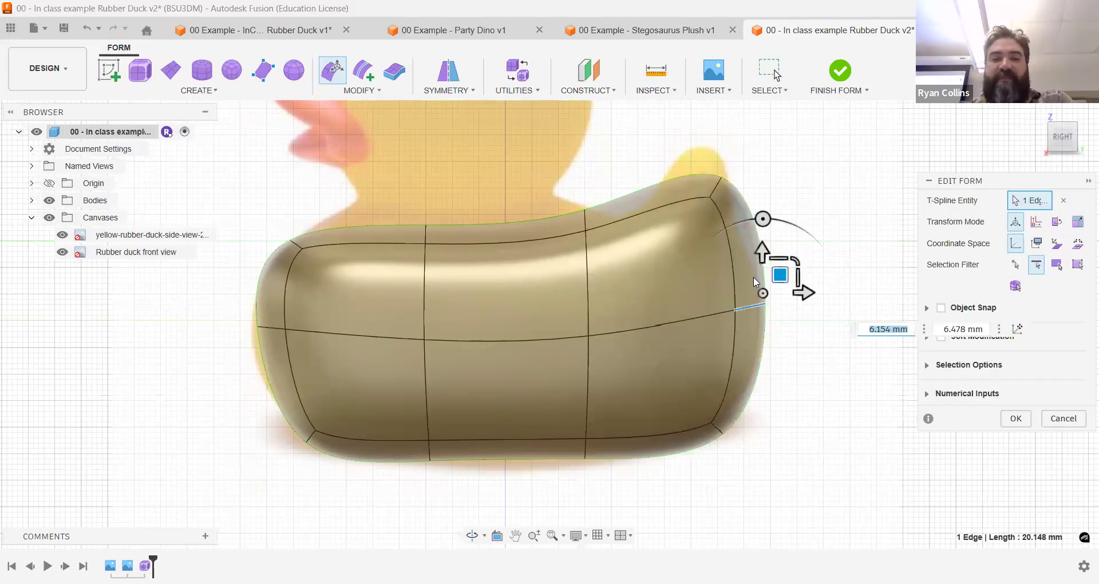
click(742, 242)
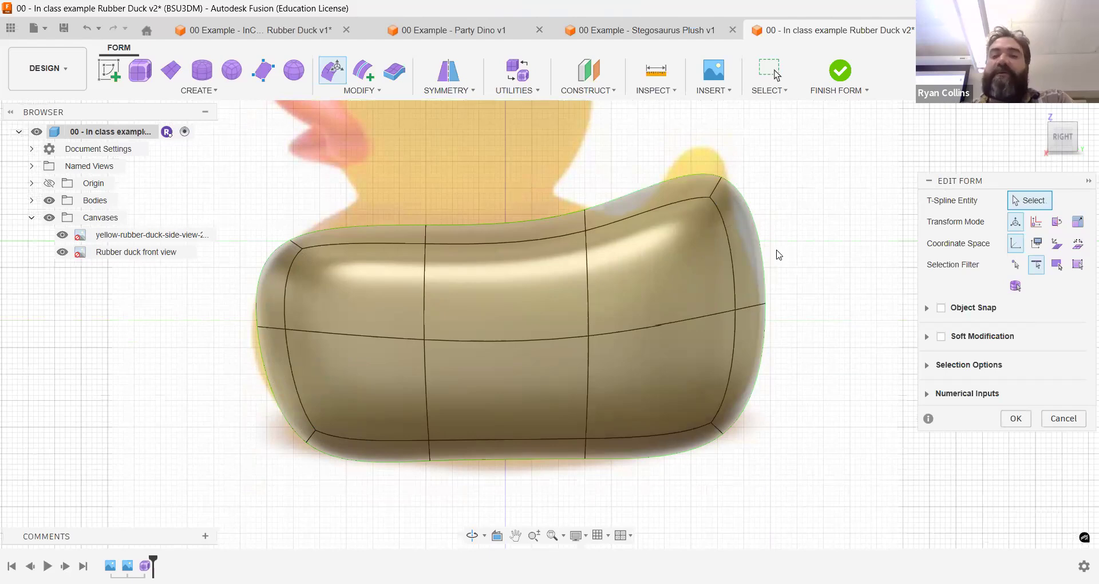
click(1023, 421)
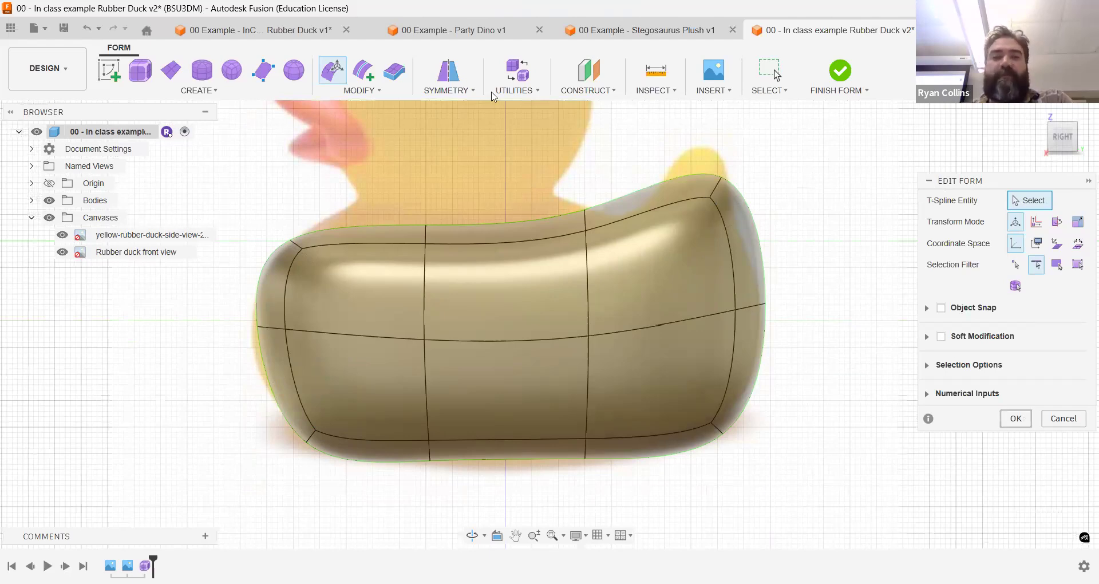
- Insert new edges on both sides of the upper tail edge in Simple mode at location 0.5
click(364, 72)
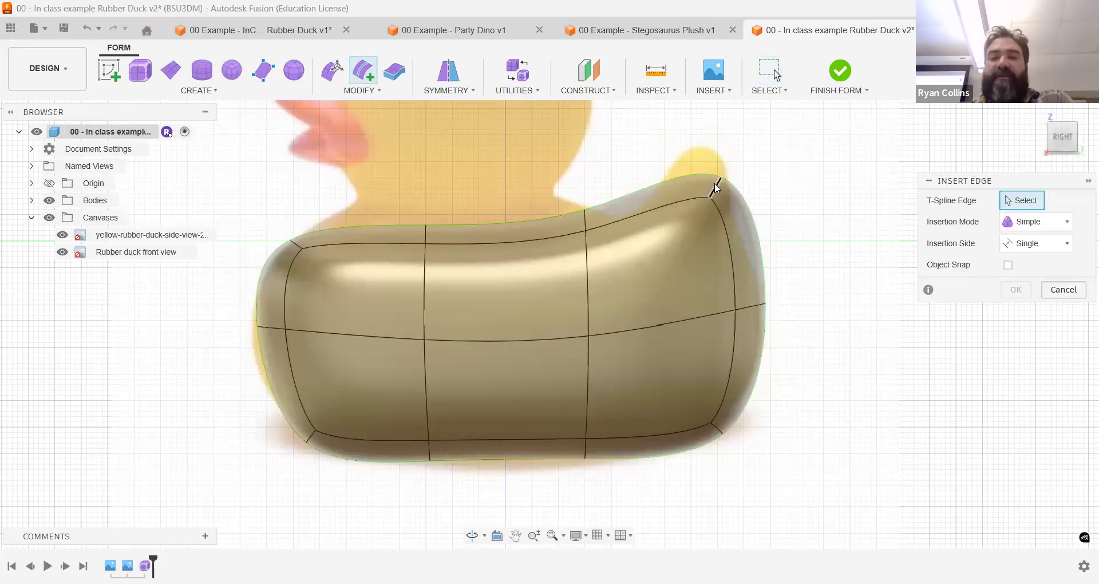
click(664, 190)
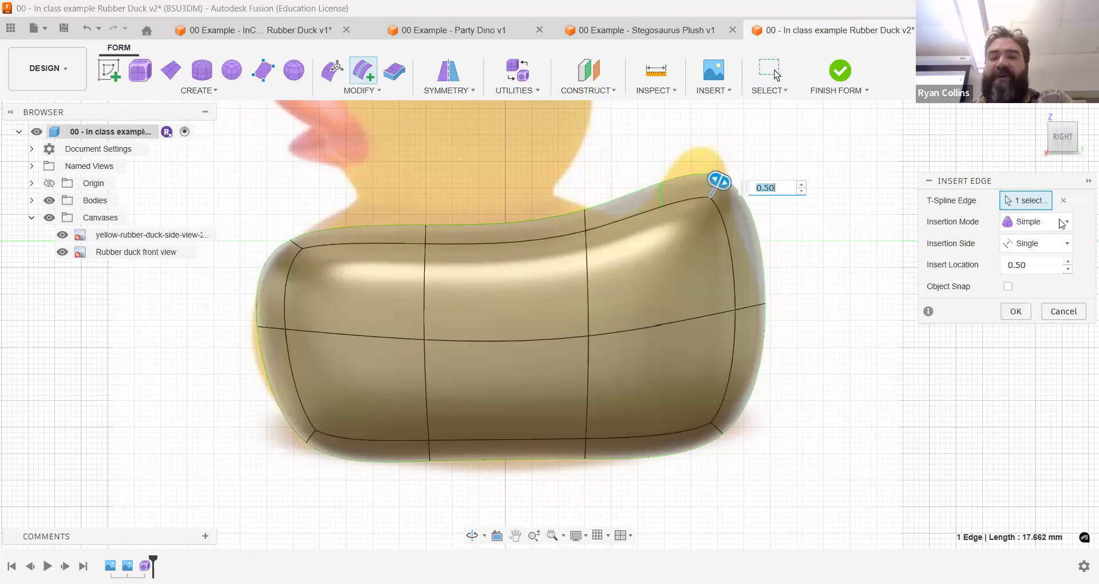
click(1022, 249)
click(1012, 283)
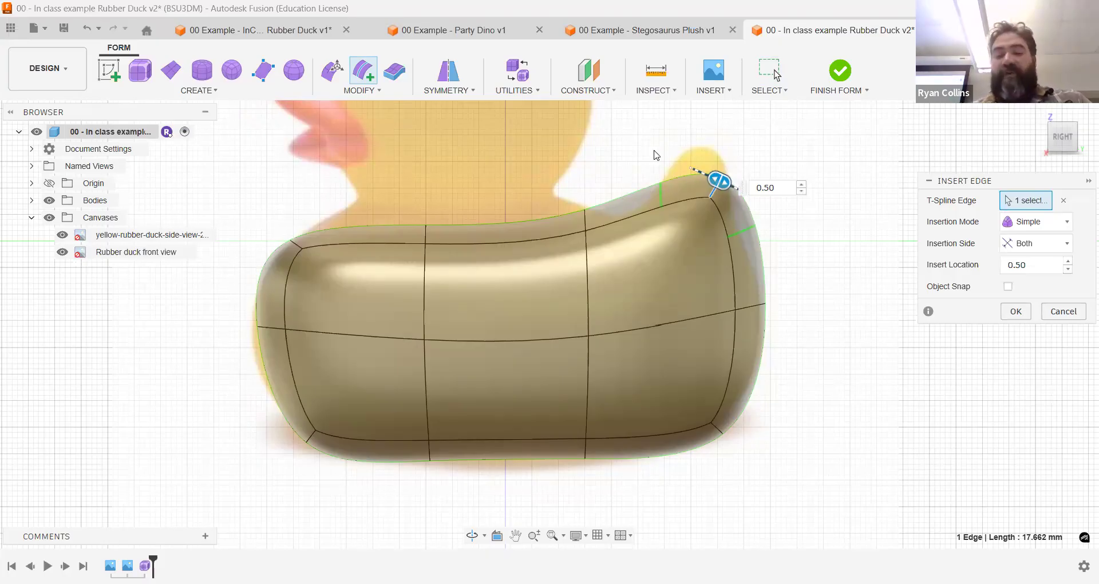
text(.5)
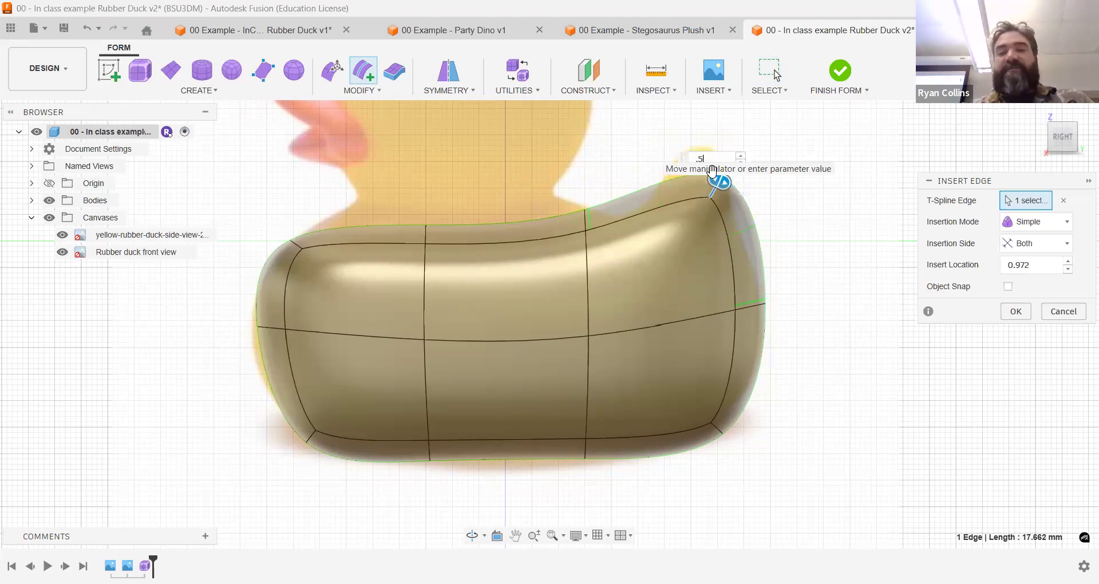
key(Return)
scroll(701, 183, up, 2)
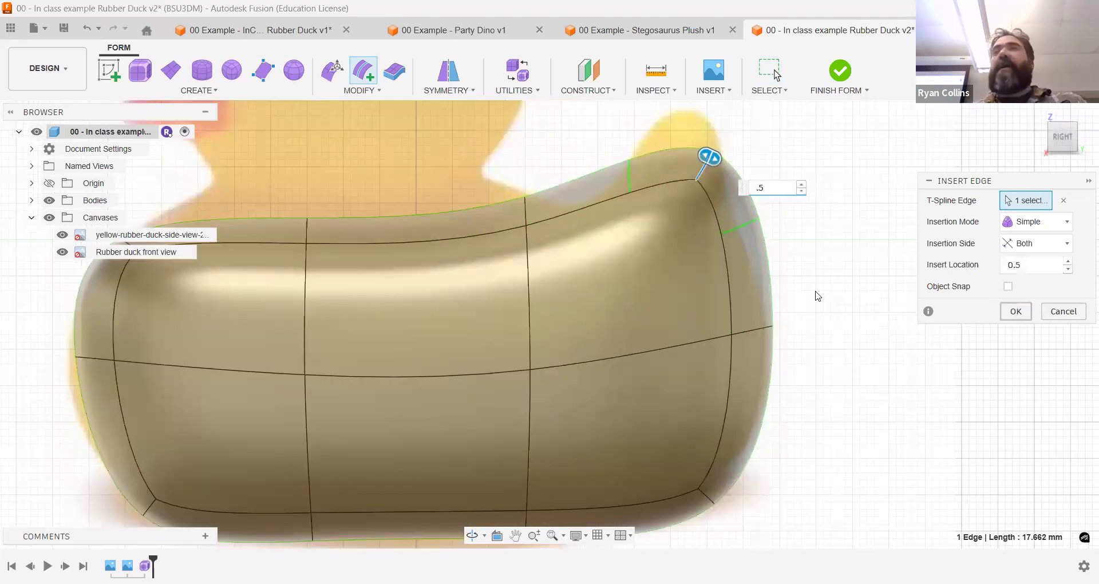
key(Return)
shift+middle_drag(800, 225, 772, 233)
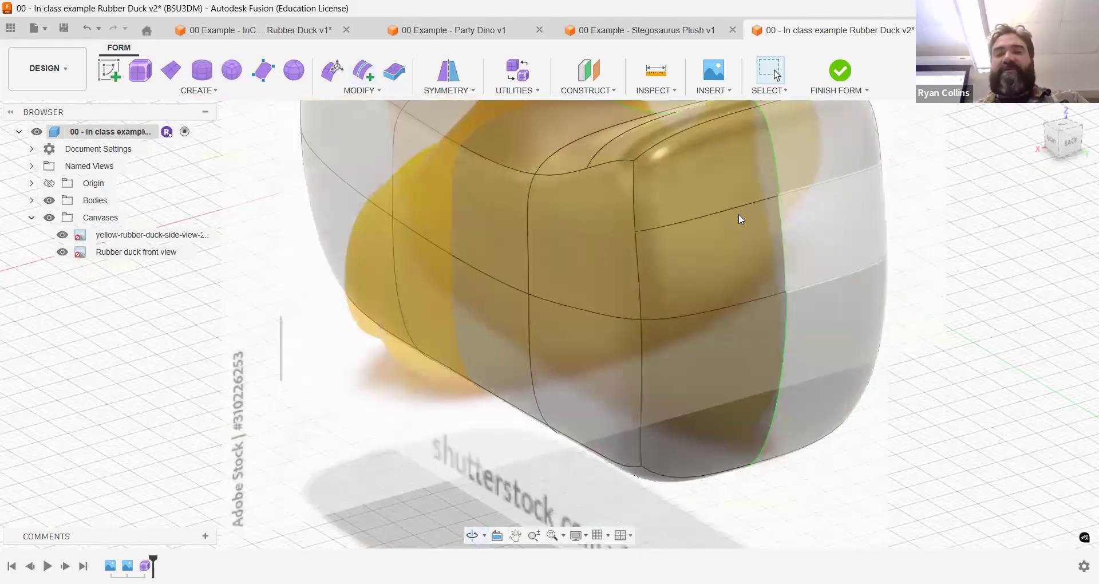
- Edit the form from the right side, shifting the inserted edge behind the tail about 3.8 mm forward and 3.3 mm down, and the one before it 7.3 mm forward and 7.6 mm down
shift+middle_drag(740, 218, 762, 250)
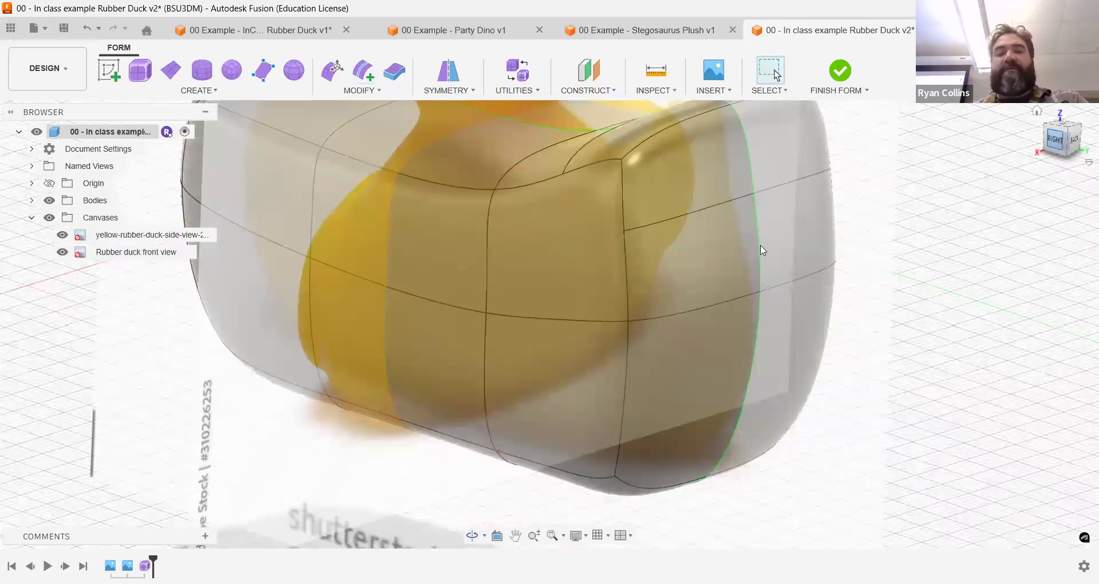
click(1054, 139)
click(334, 71)
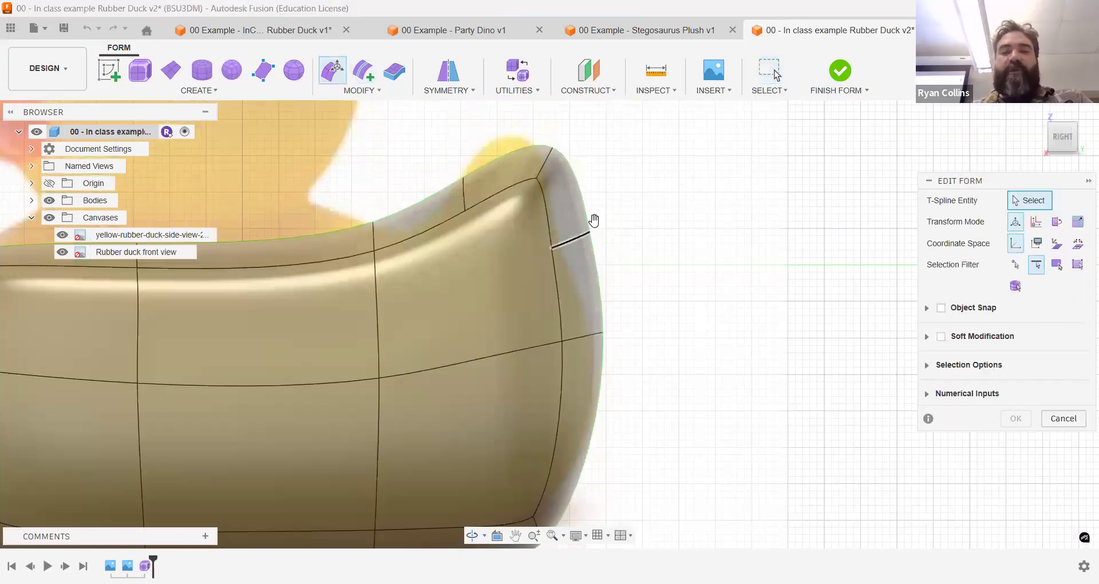
click(464, 193)
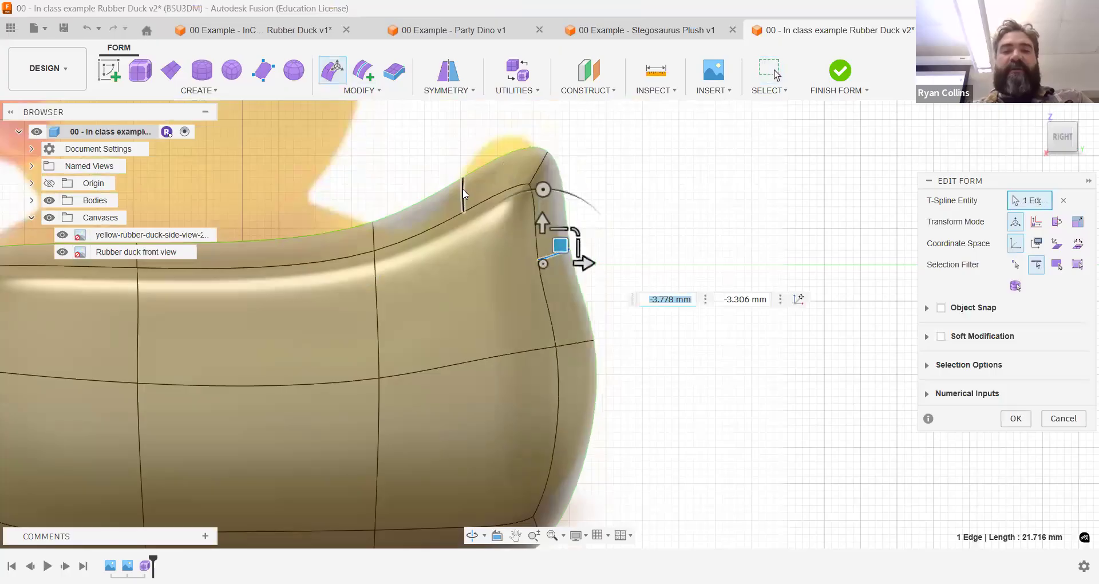
drag(451, 202, 411, 248)
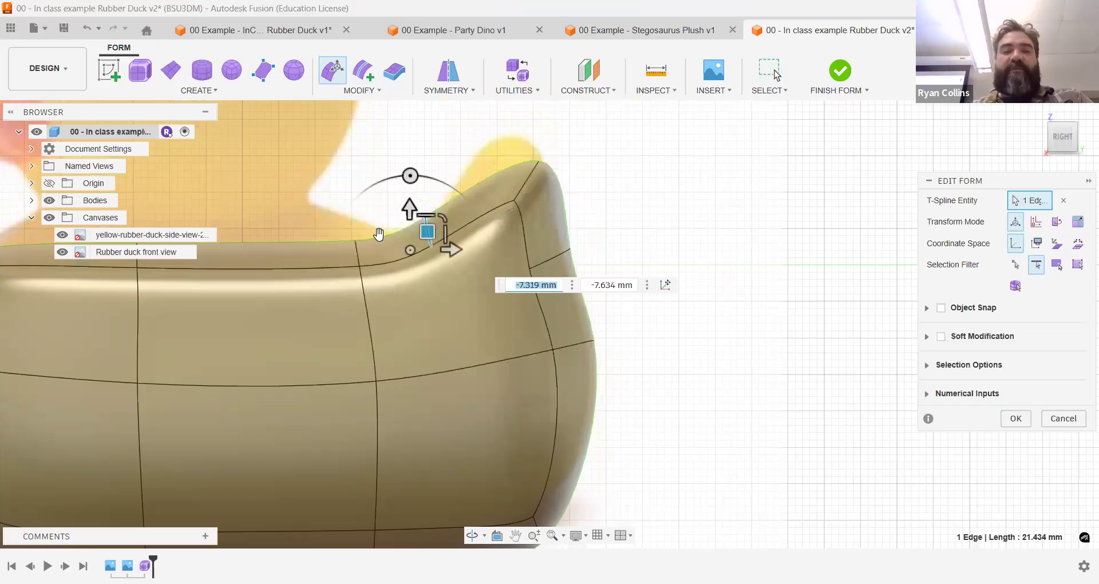
- Move the upper back edge about 8.6 mm forward and 7.5 mm up, and the hollow edge before the tail 2.2 mm forward and 3.8 mm down
drag(363, 223, 316, 183)
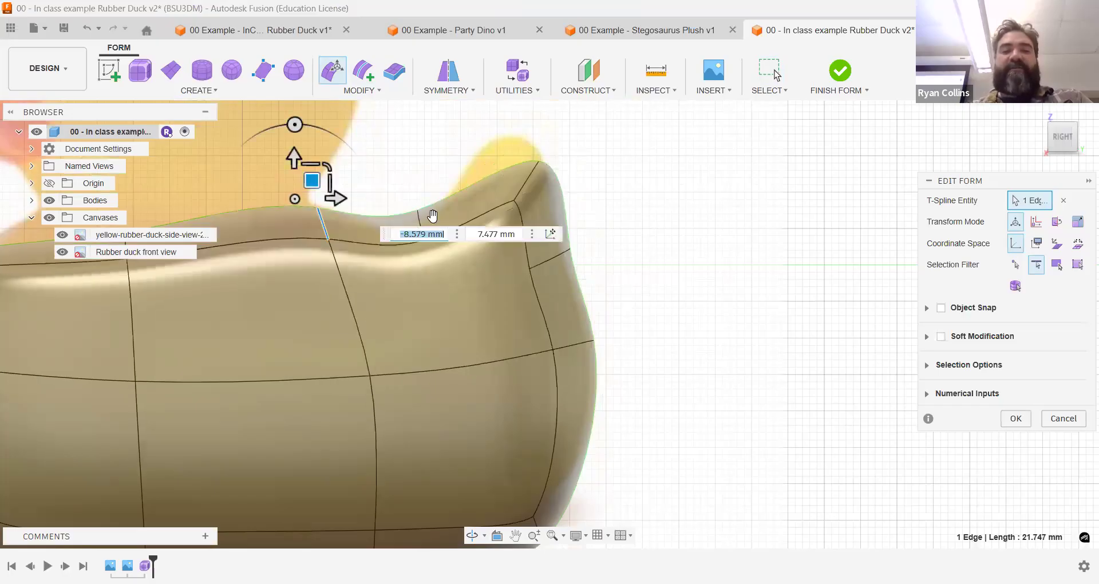
shift+click(421, 232)
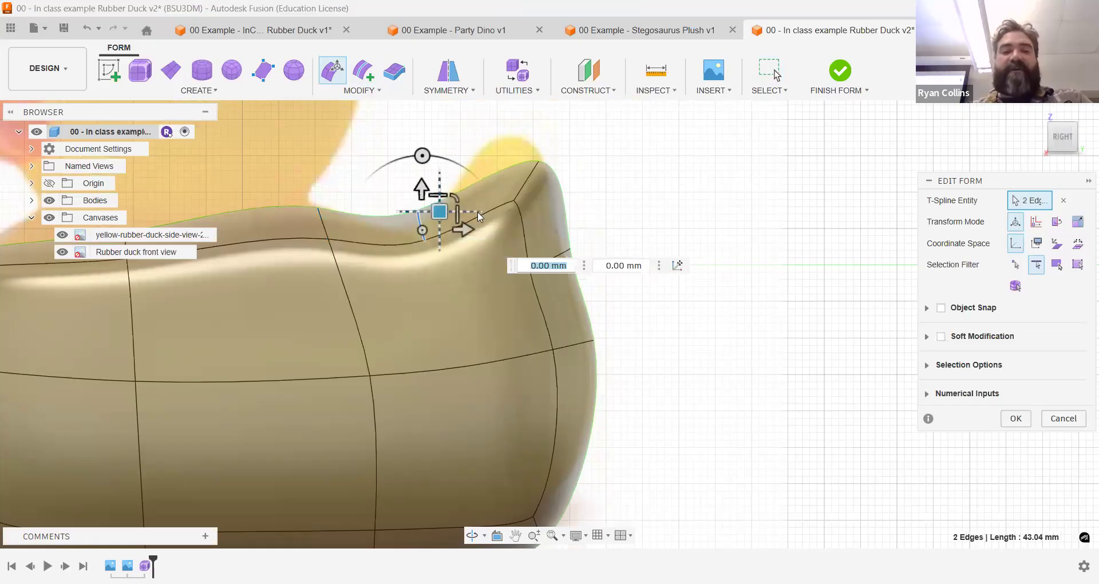
drag(477, 211, 462, 238)
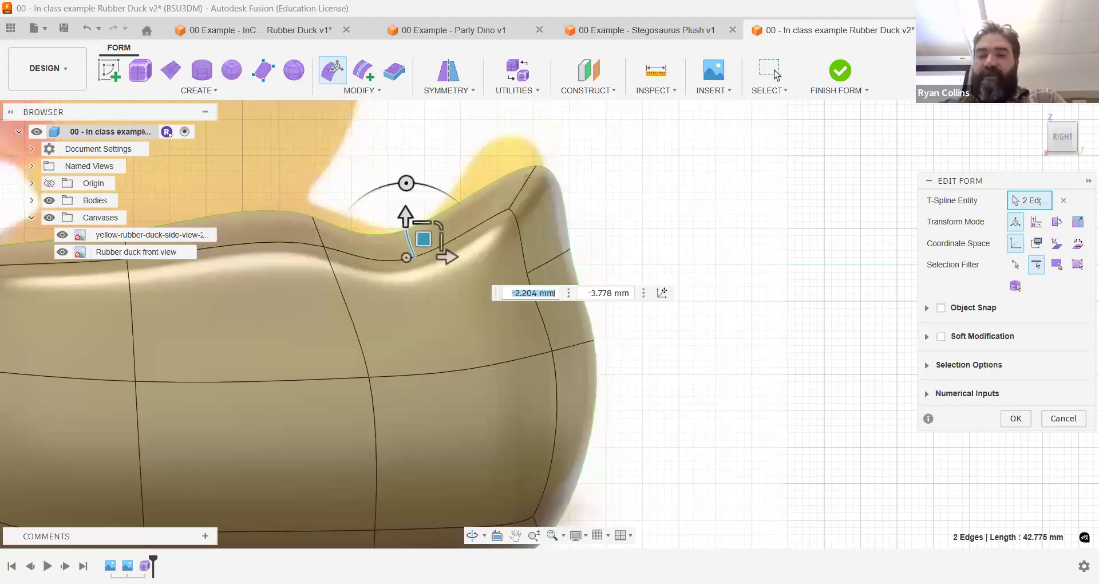
- Raise the tail-tip edge toward the duck's tail on the side canvas and rotate it about -35 degrees
key(ctrl+z)
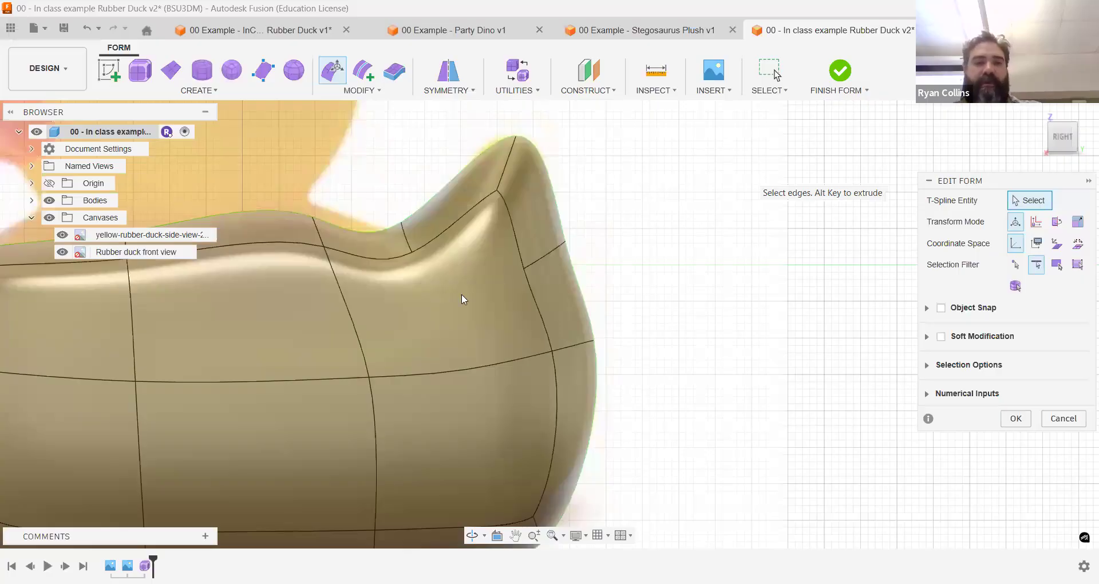
scroll(663, 277, down, 2)
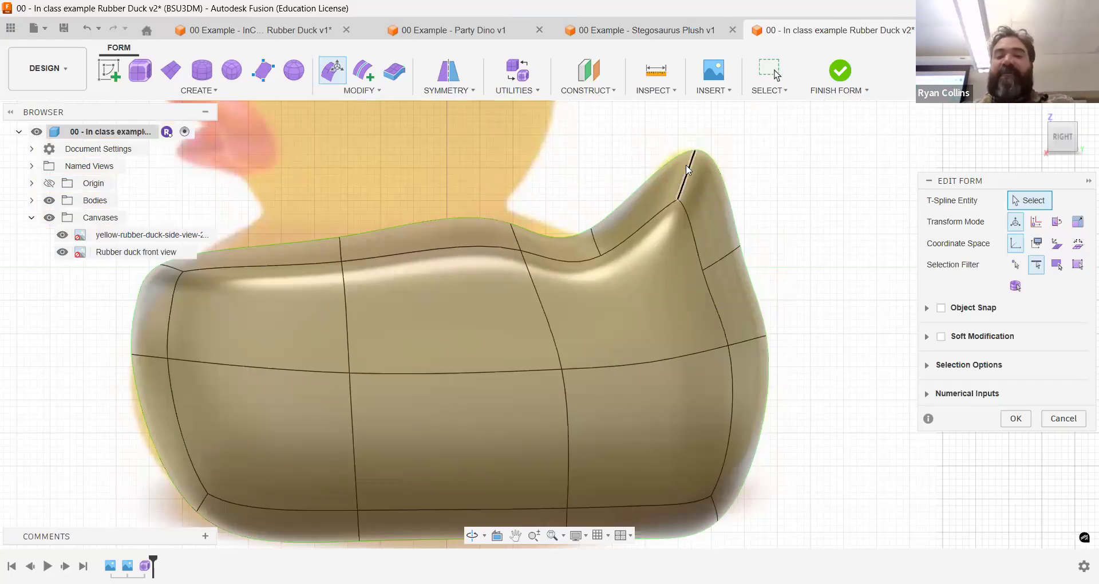
click(697, 148)
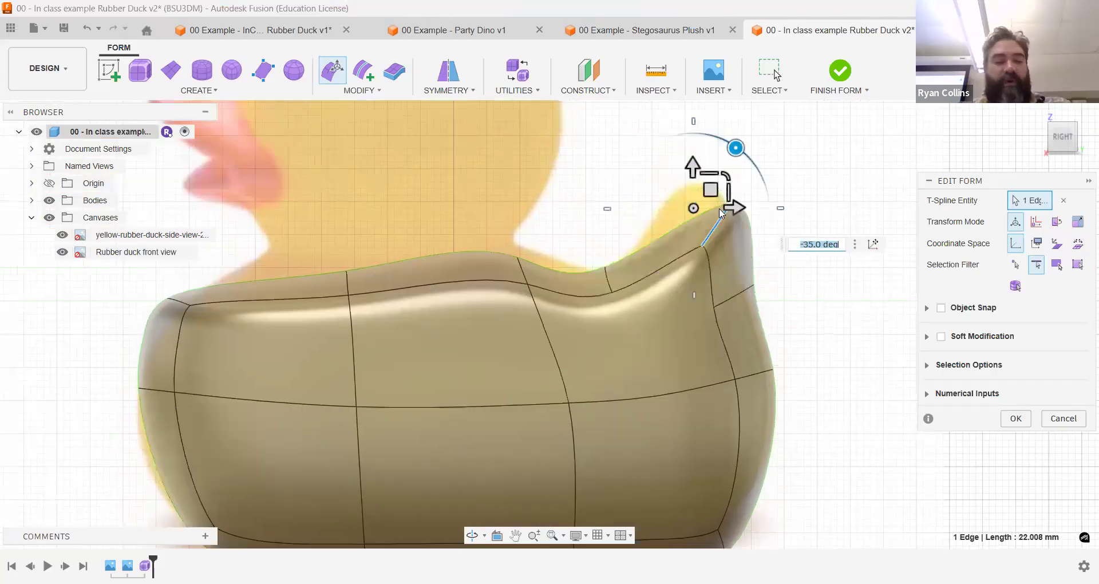
shift+middle_drag(739, 239, 702, 259)
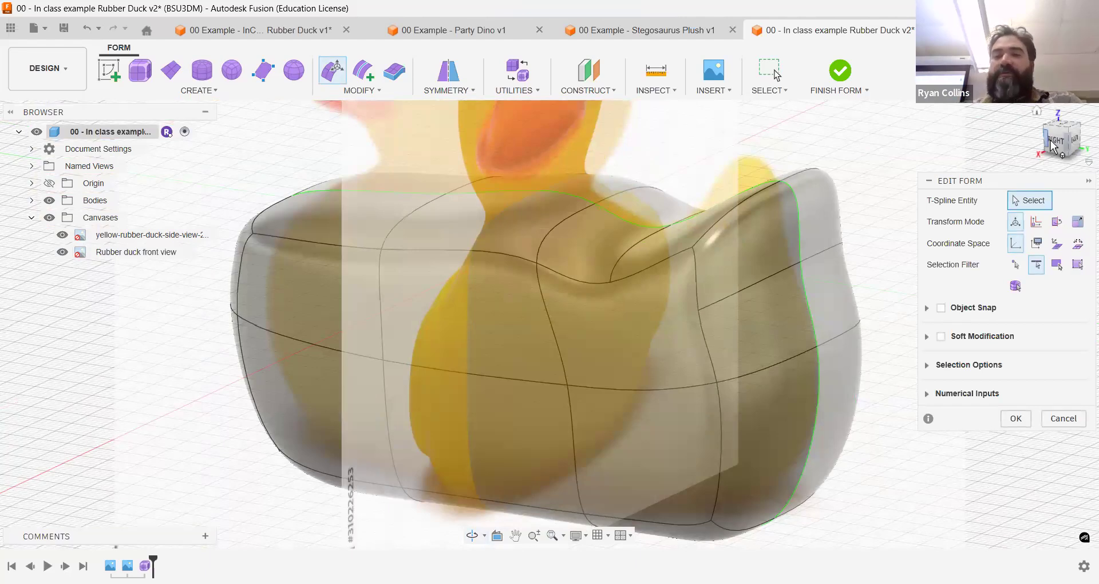
scroll(684, 229, up, 4)
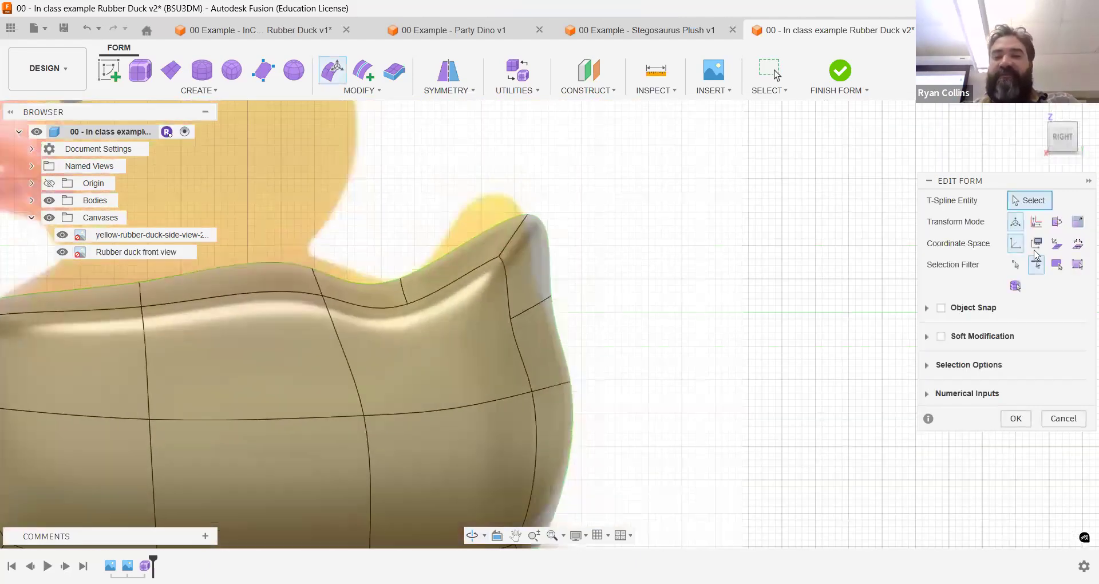
- Allow all entity types in the selection filter and try to extrude one upper rear tail face about 15.3 mm outward and 10.9 mm up
click(1077, 264)
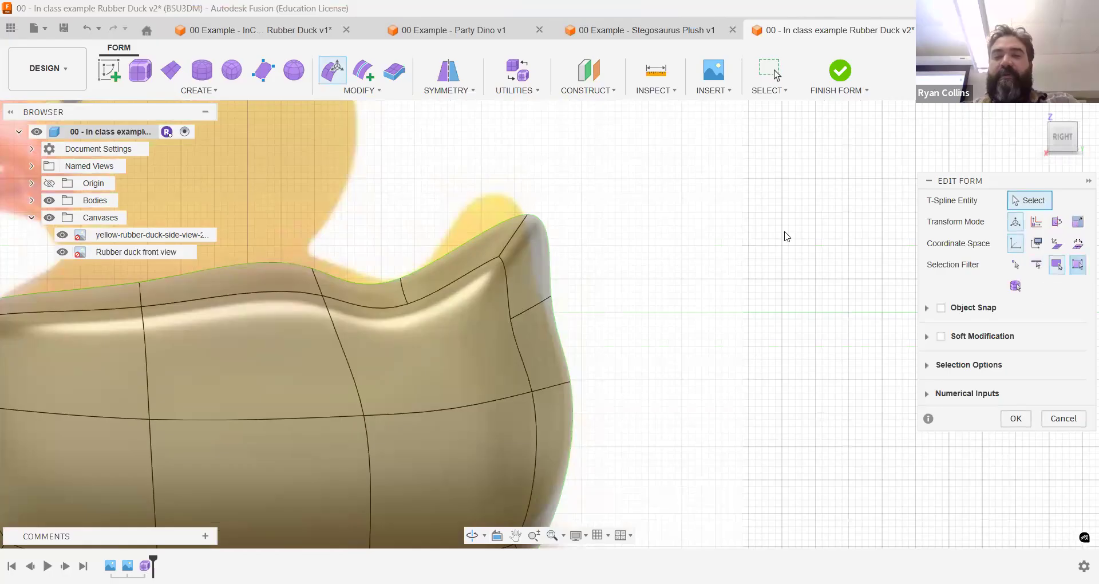
click(535, 252)
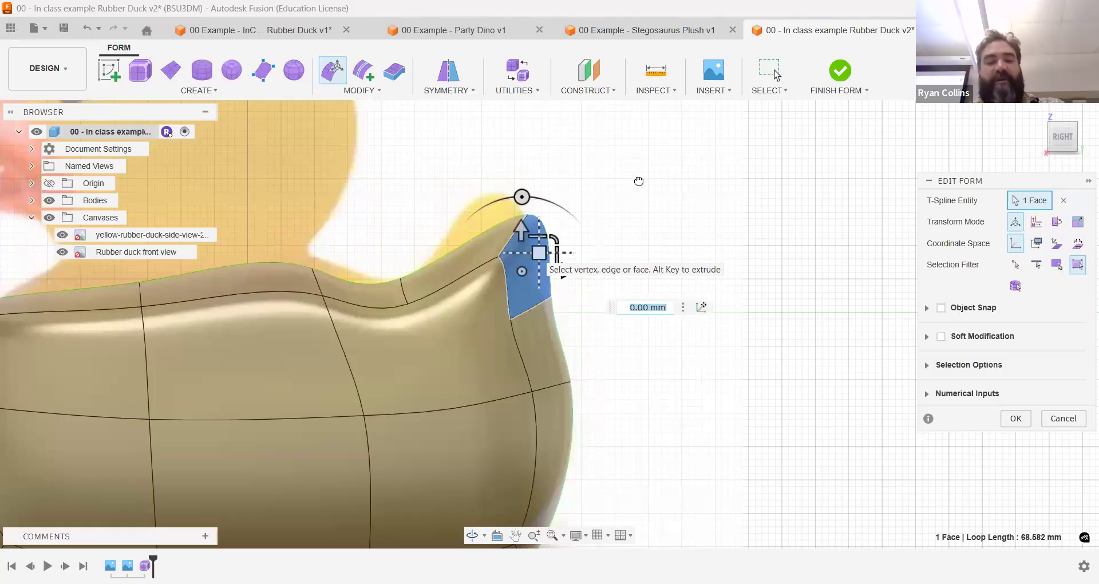
drag(539, 253, 639, 180)
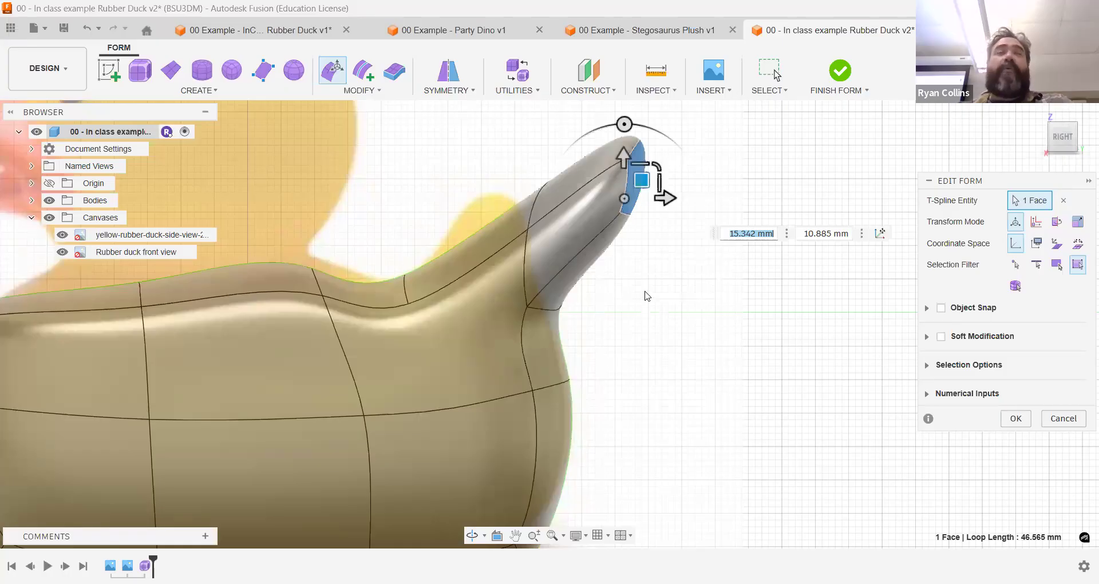
shift+middle_drag(695, 257, 598, 280)
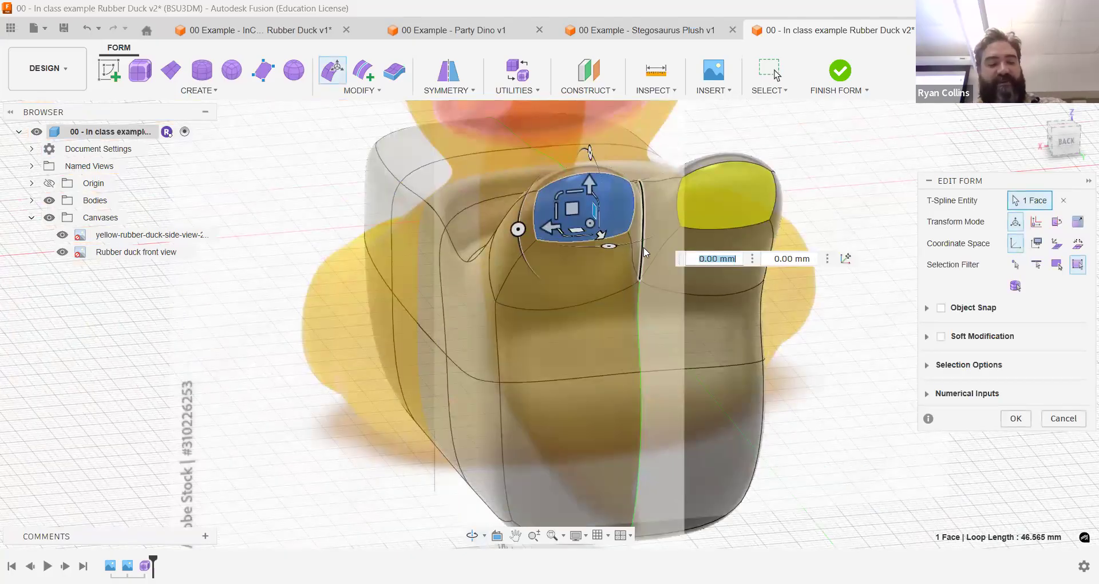
click(583, 243)
shift+middle_drag(590, 246, 631, 245)
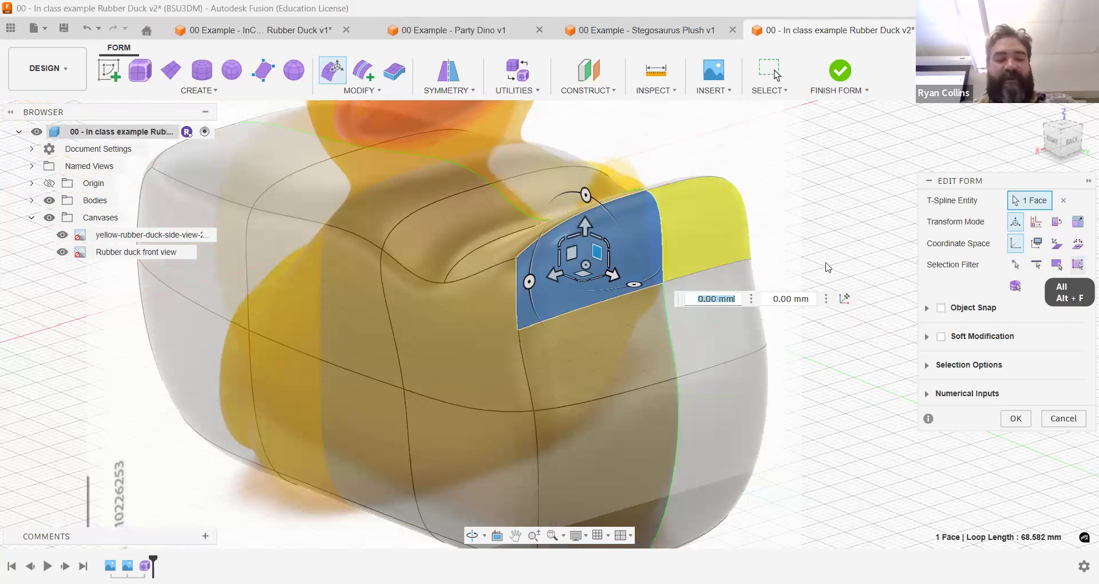
- Try to extrude the upper rear tail face together with its centre edge, and undo the extrusion
click(1078, 265)
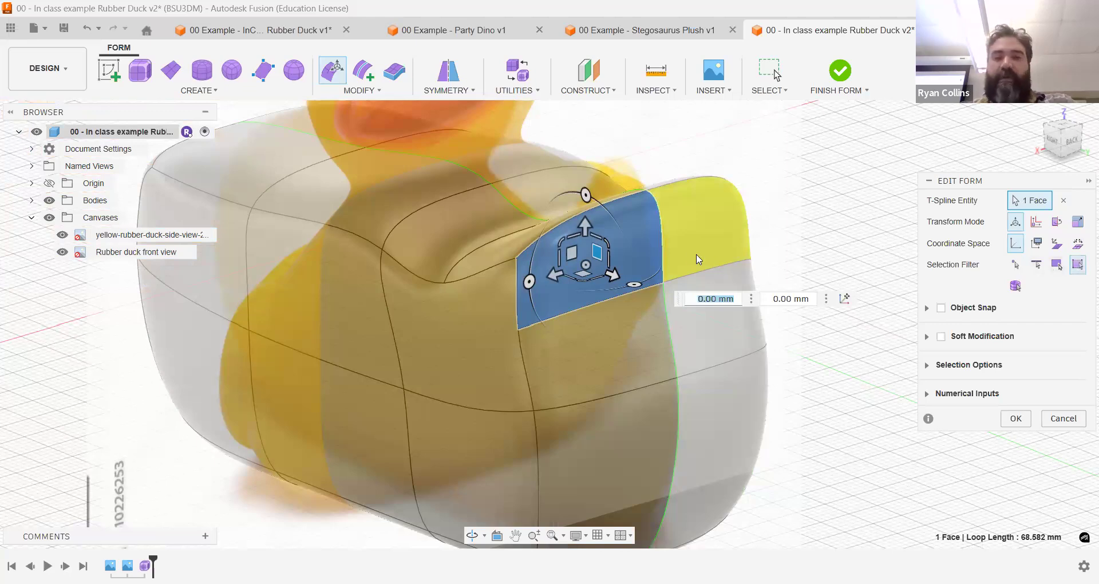
shift+click(662, 248)
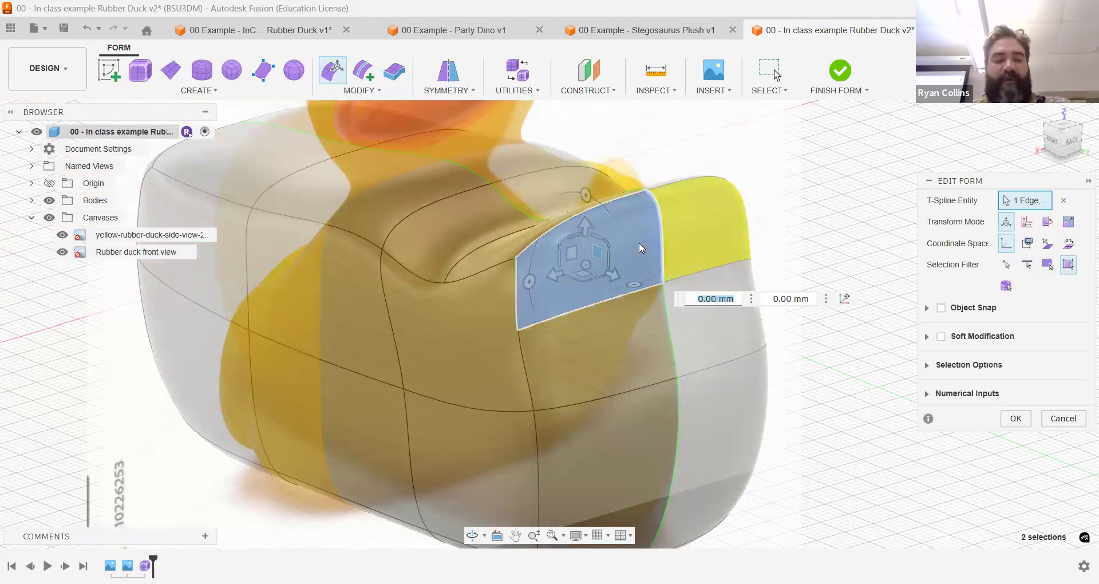
shift+middle_drag(640, 246, 681, 229)
drag(637, 241, 674, 219)
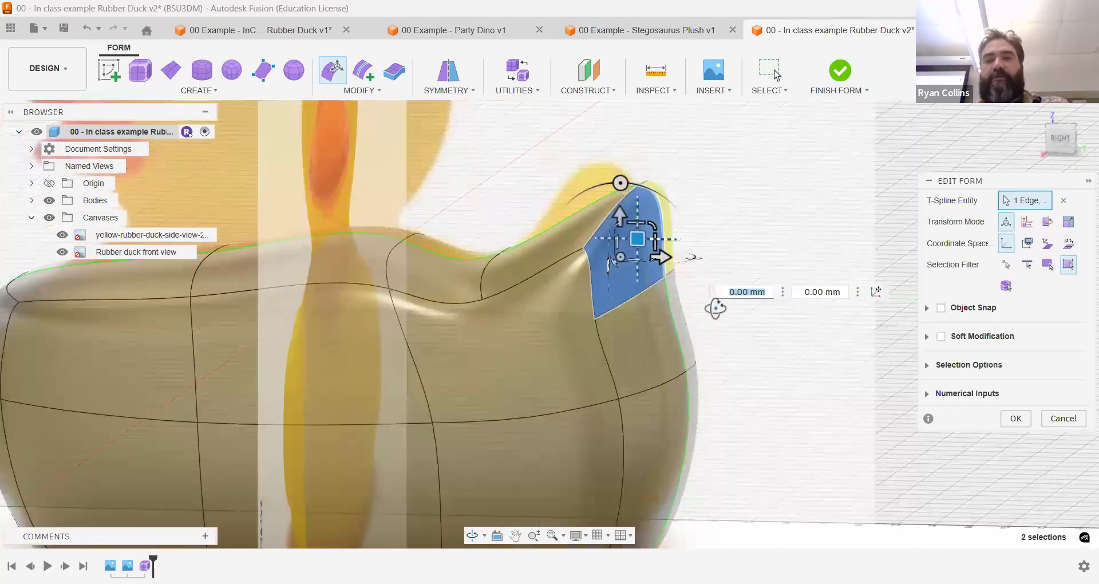
shift+middle_drag(715, 308, 716, 304)
scroll(716, 303, up, 1)
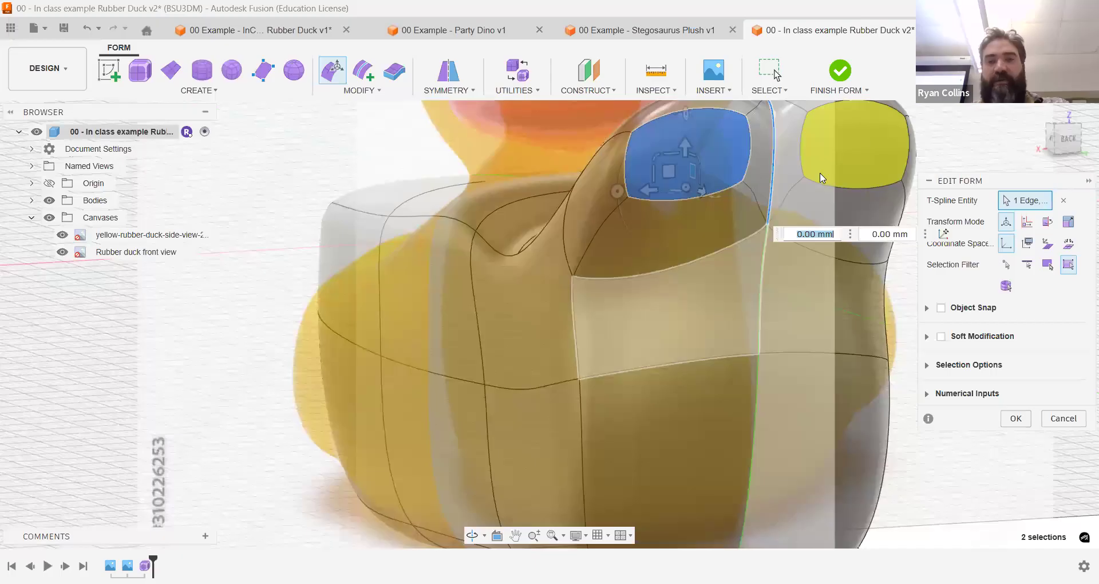
key(ctrl+z)
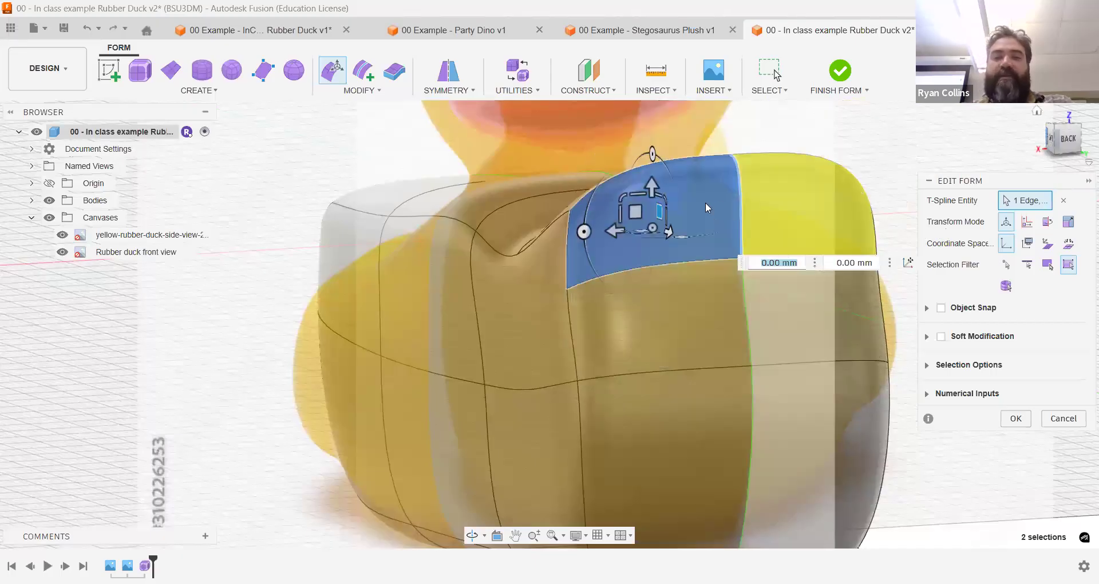
- Include the mirrored rear tail face in the selection and extrude both faces with their centre edge outward and up as one tail
click(1048, 148)
drag(702, 174, 669, 213)
shift+middle_drag(711, 230, 711, 200)
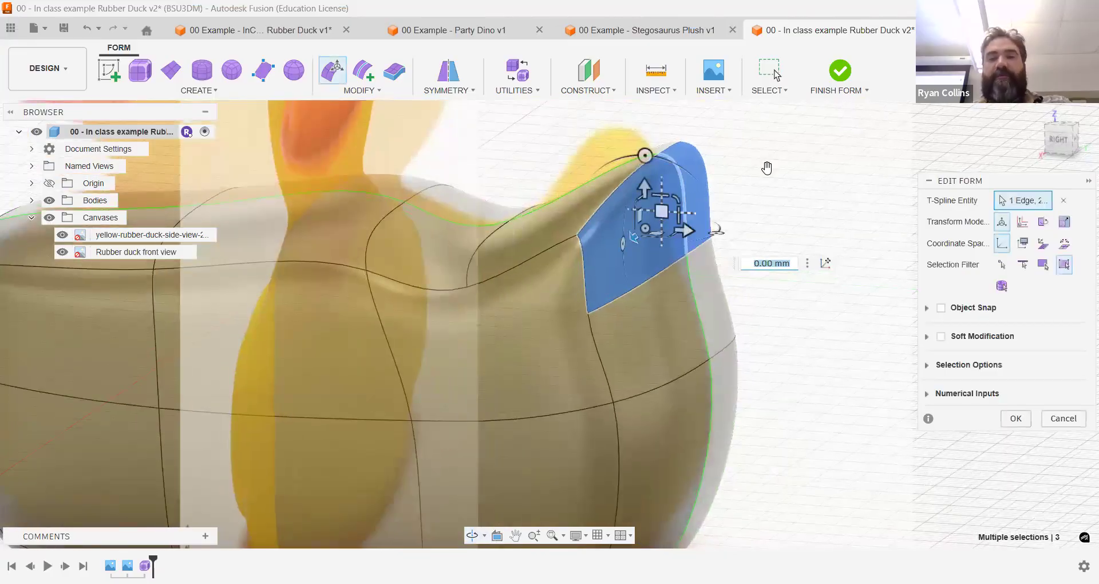
mouse_move(723, 301)
shift+middle_down()
mouse_move(750, 299)
mouse_move(704, 311)
mouse_move(702, 300)
mouse_move(740, 299)
shift+middle_up()
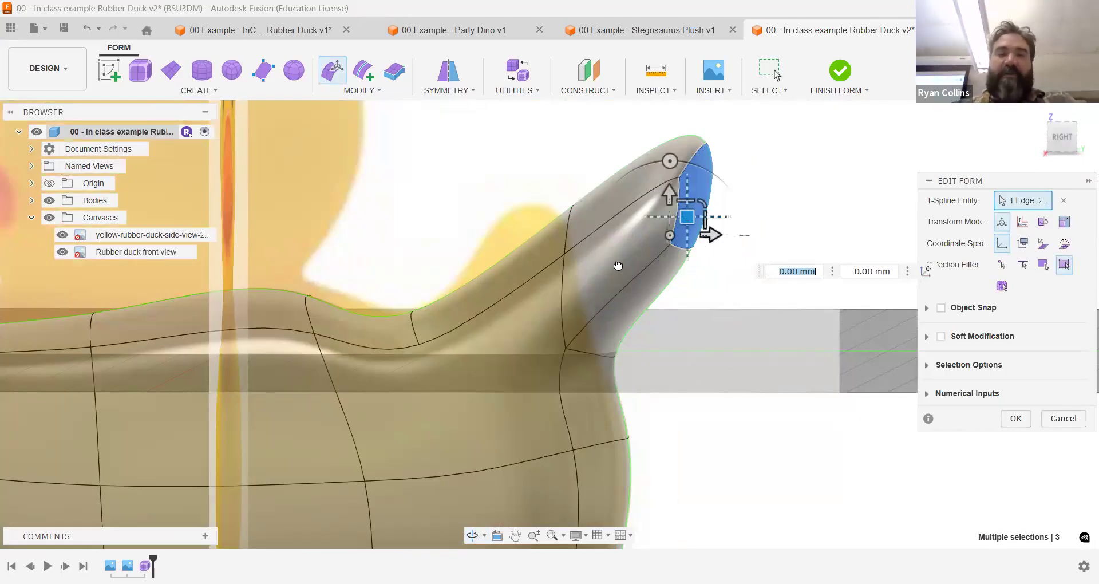
- Bring the extruded tail end closer to the body, rotate it about 15 degrees, and accept the form edit
mouse_move(567, 221)
mouse_down()
mouse_move(529, 246)
mouse_move(518, 281)
mouse_move(521, 260)
mouse_move(577, 207)
mouse_up()
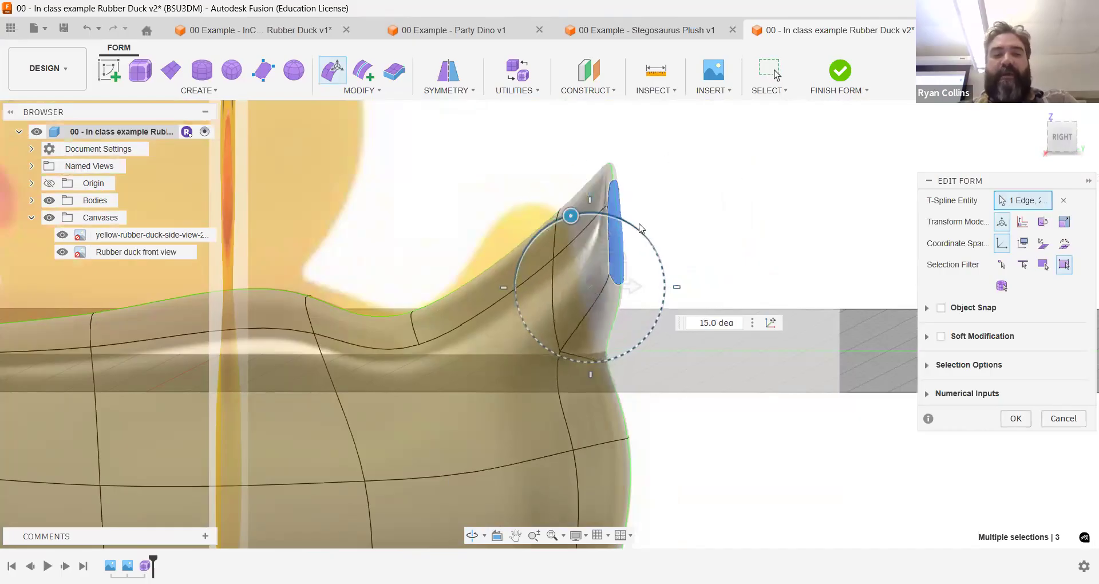
click(710, 280)
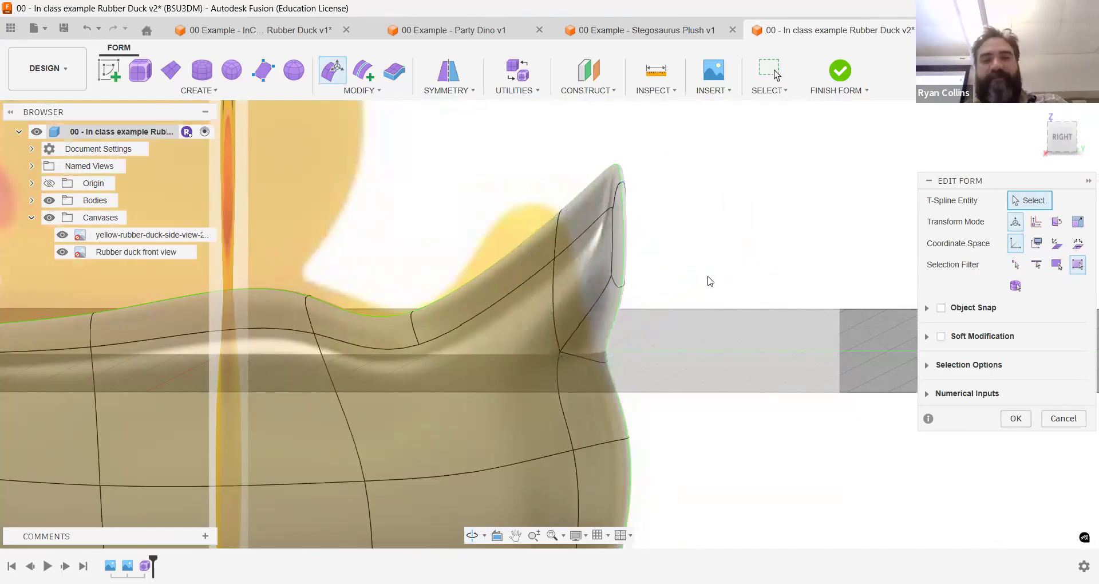
click(1014, 418)
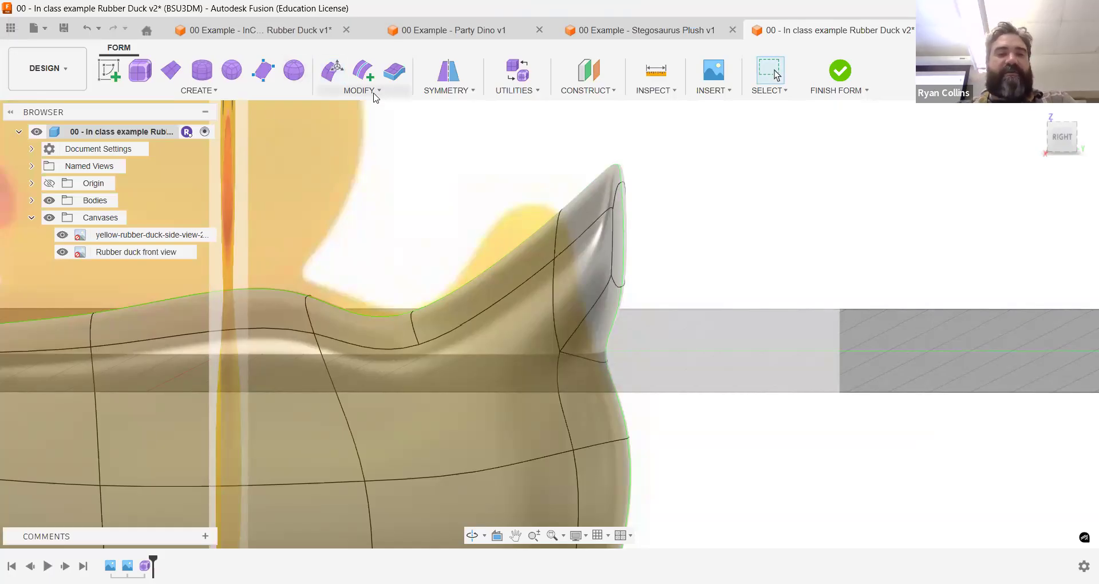
- Crease the upper edge of the extruded tail's end face
click(375, 95)
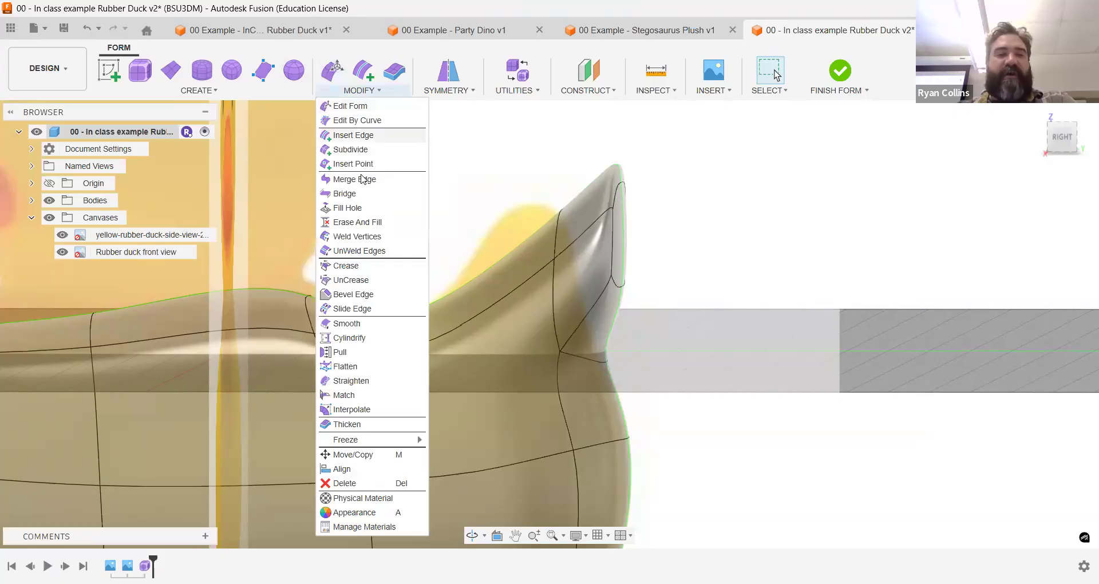
click(362, 267)
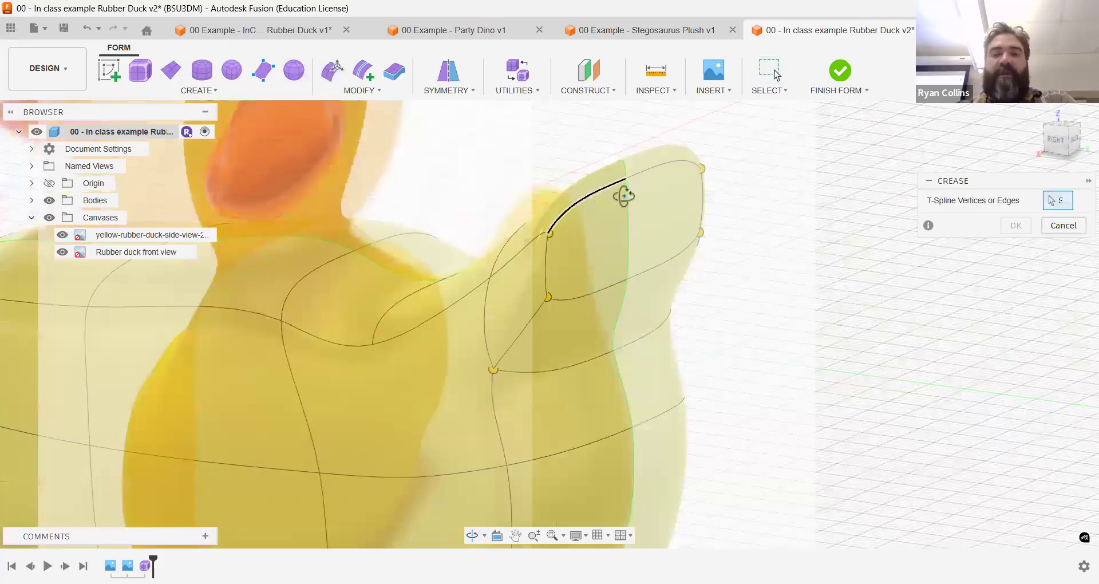
click(621, 192)
shift+middle_drag(621, 192, 686, 189)
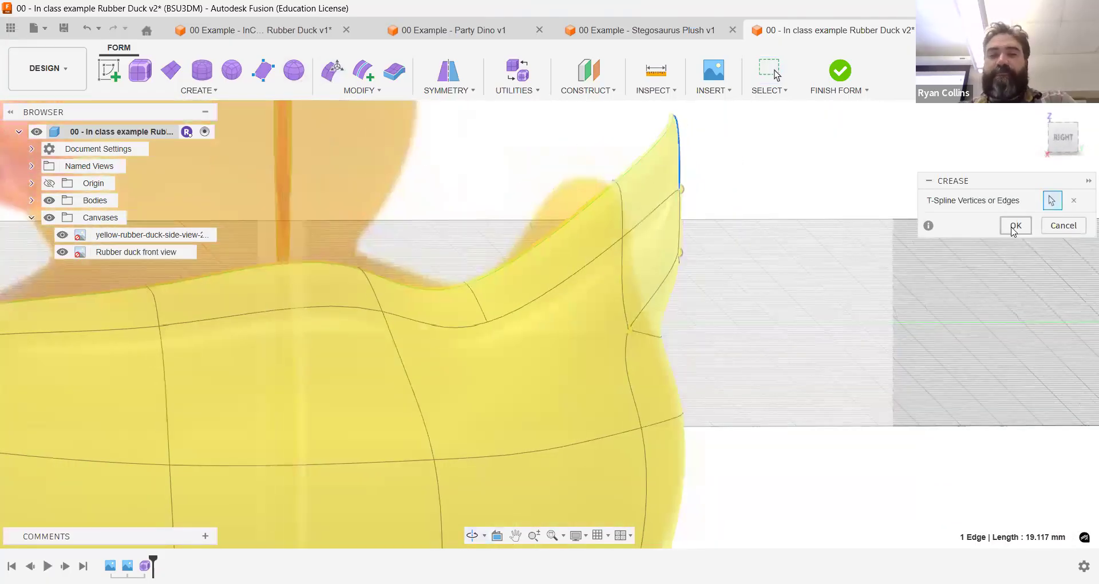
click(1015, 225)
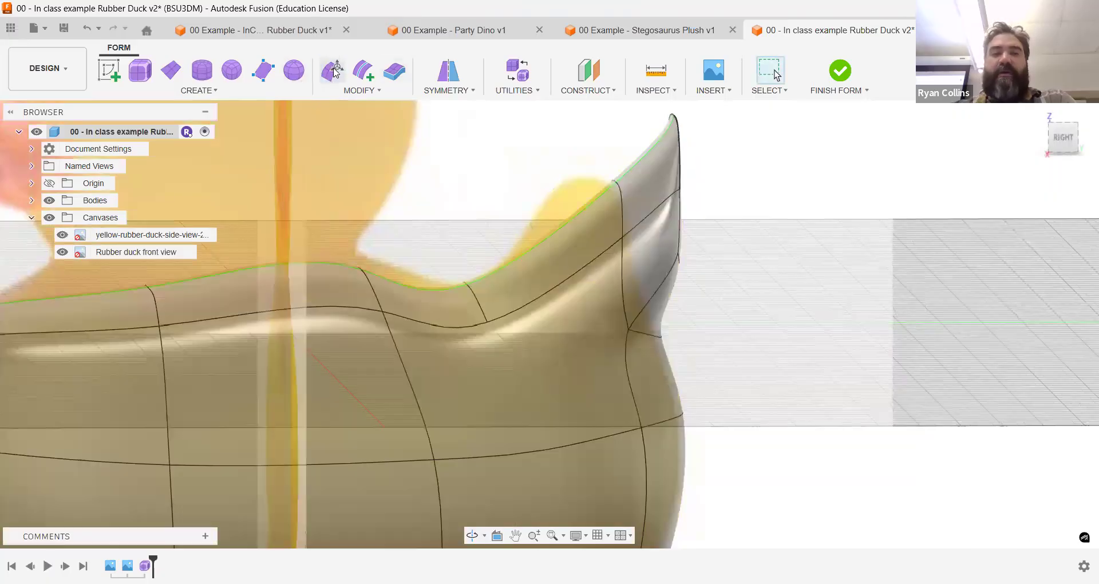
- Select the upper end of the tail, shift and tilt it forward and slightly down toward the side canvas, and accept the form edit
key(m)
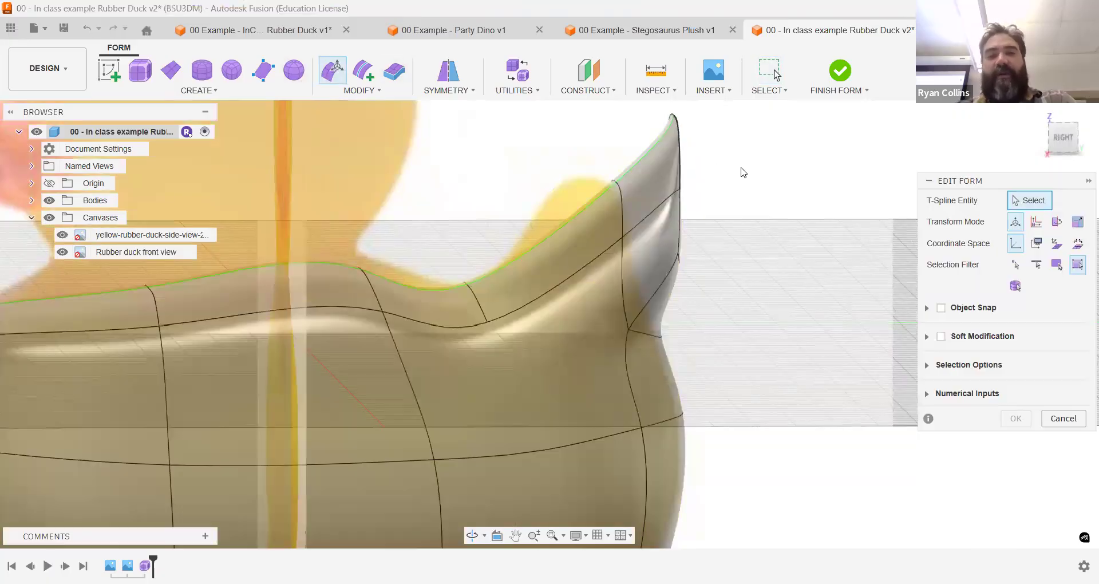
middle_drag(710, 131, 658, 158)
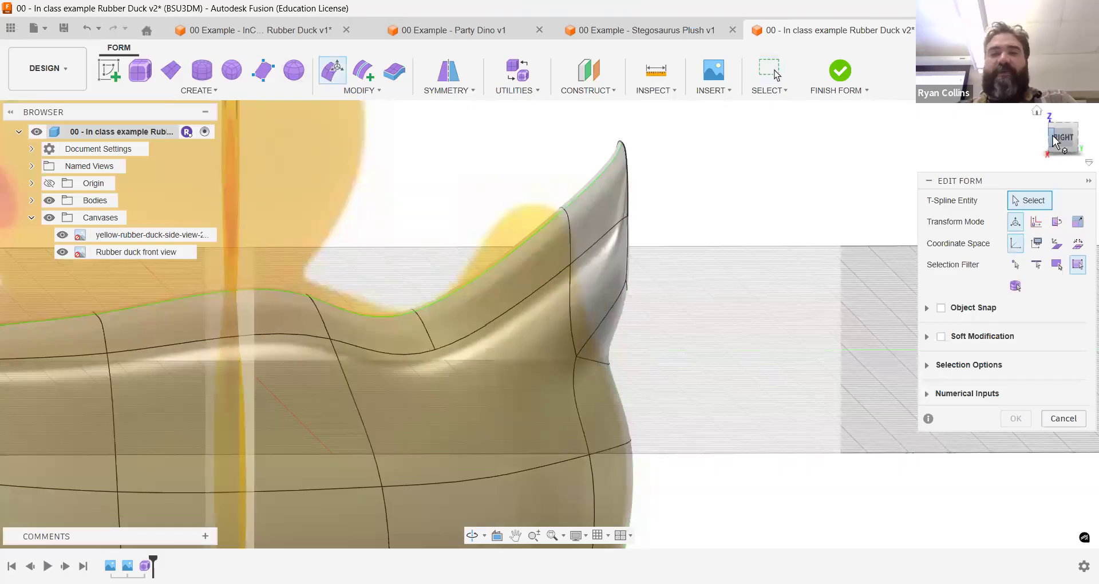
shift+middle_drag(605, 211, 676, 219)
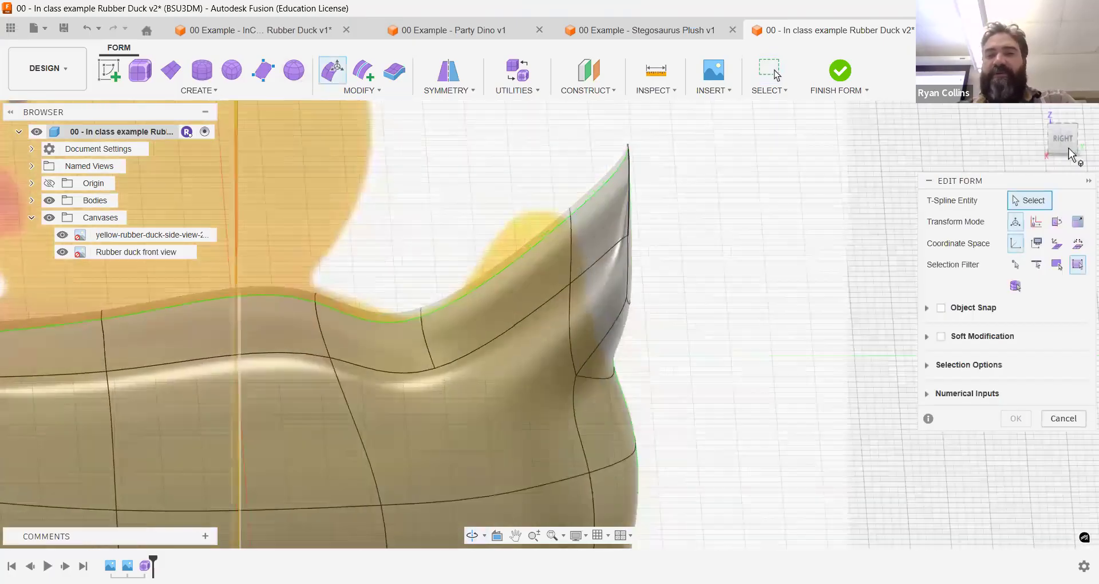
drag(710, 165, 579, 281)
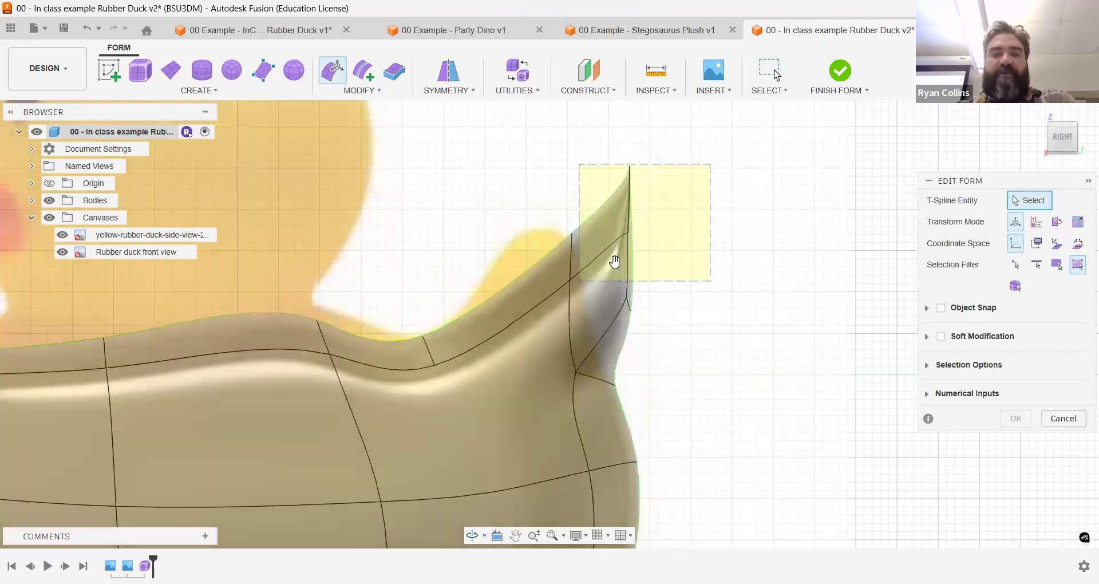
drag(570, 229, 559, 233)
click(478, 189)
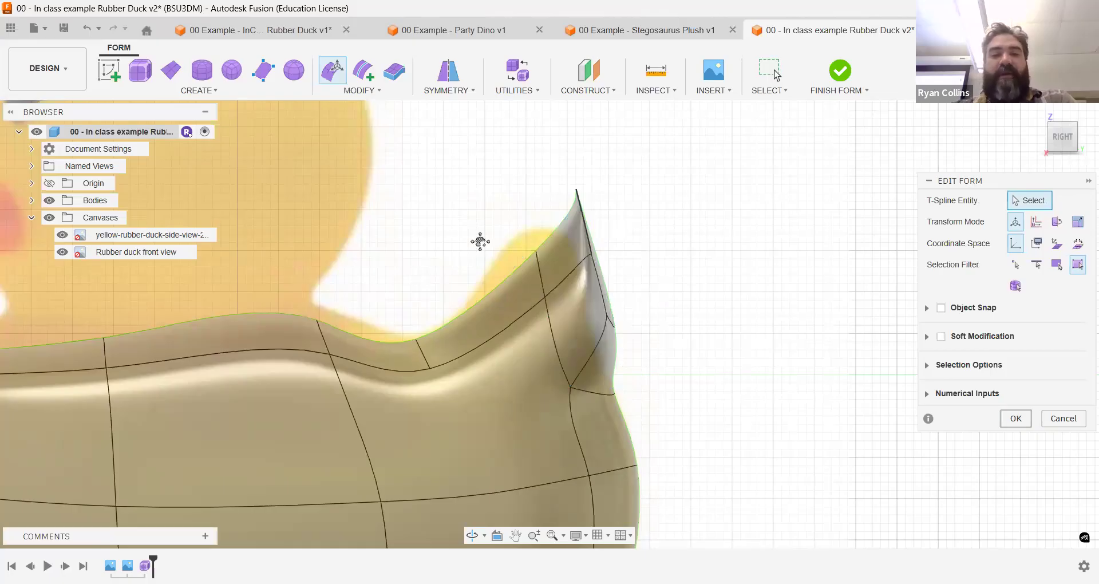
middle_drag(480, 241, 521, 140)
key(Return)
scroll(496, 273, down, 5)
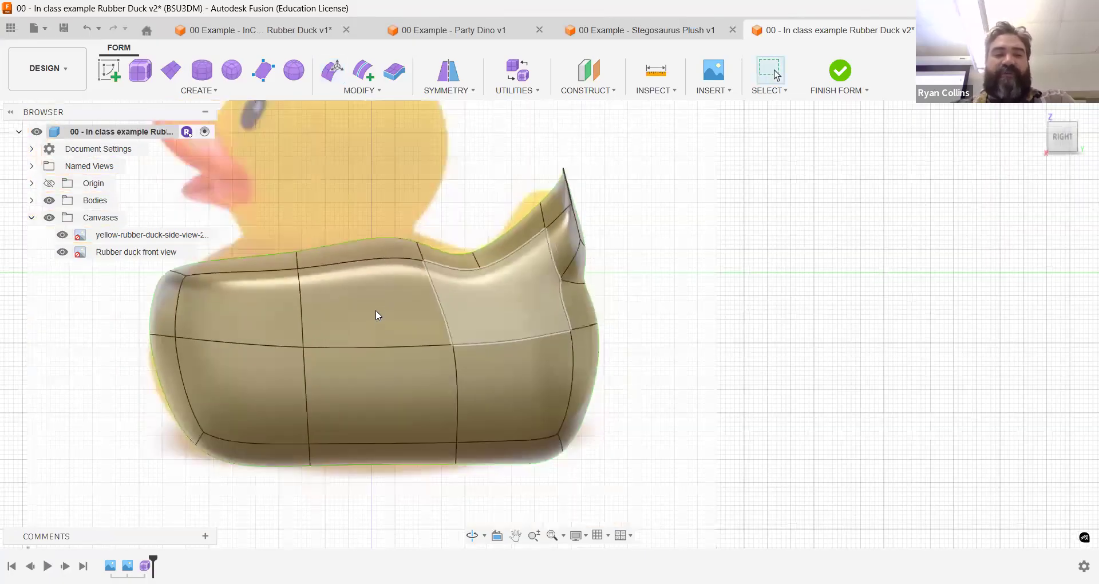
scroll(375, 310, down, 1)
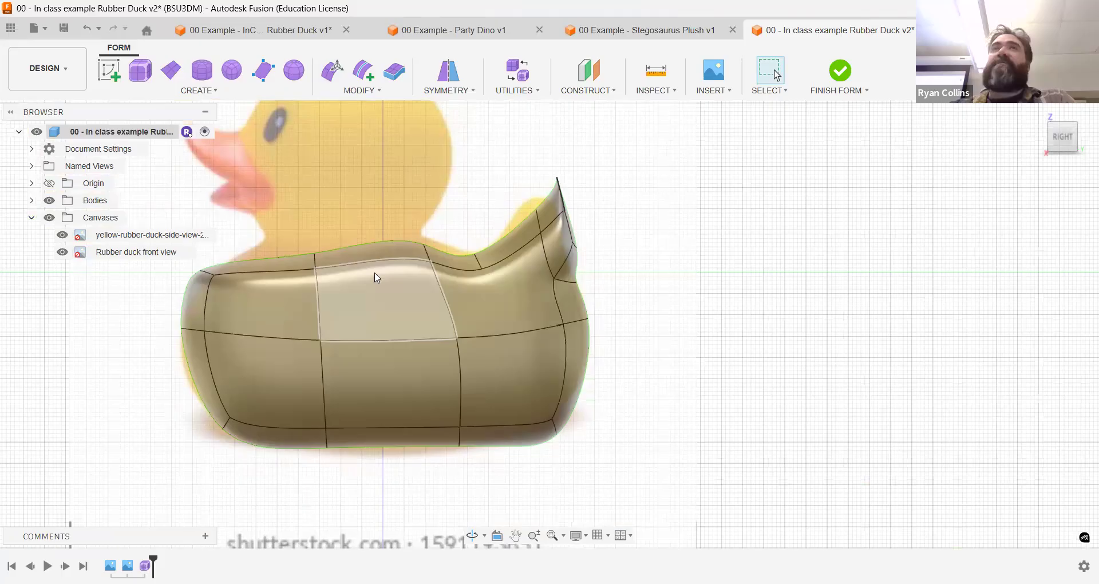
- Try to scale the whole body across its width by a factor of about 2.133, and cancel the scaling
click(1080, 150)
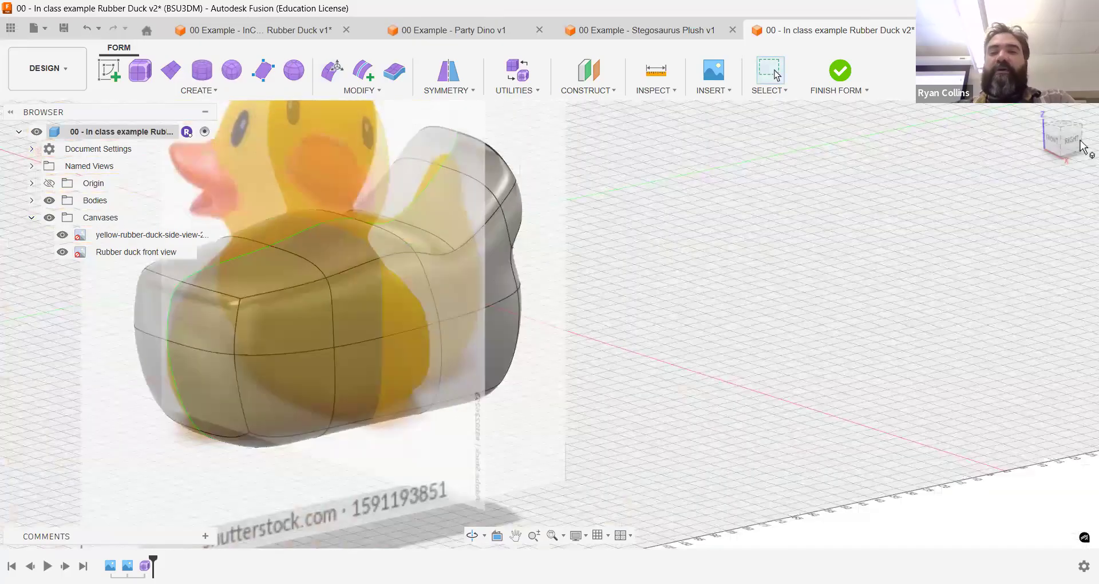
click(1050, 139)
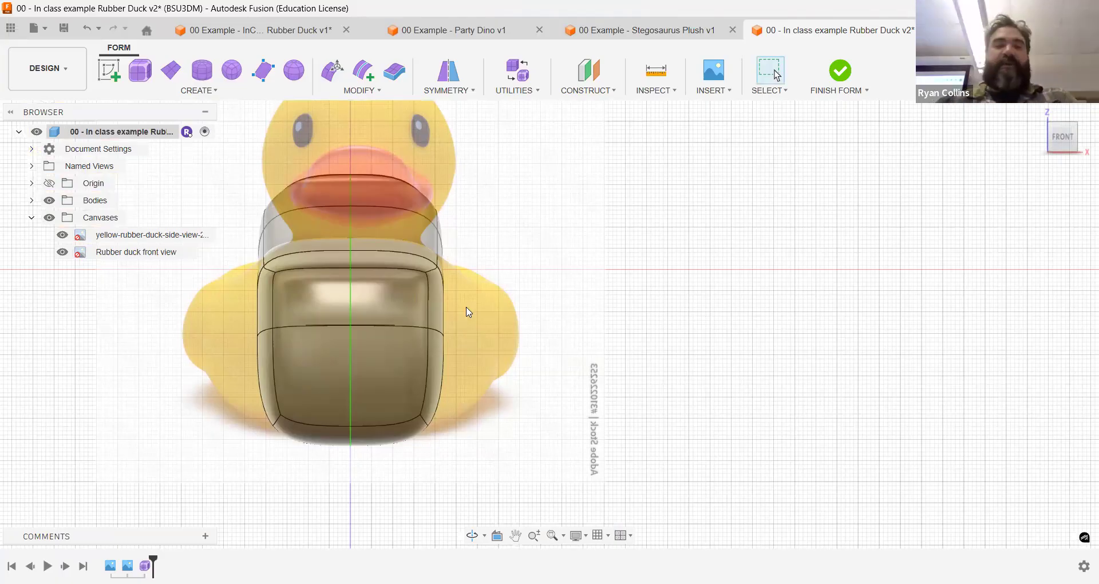
click(428, 327)
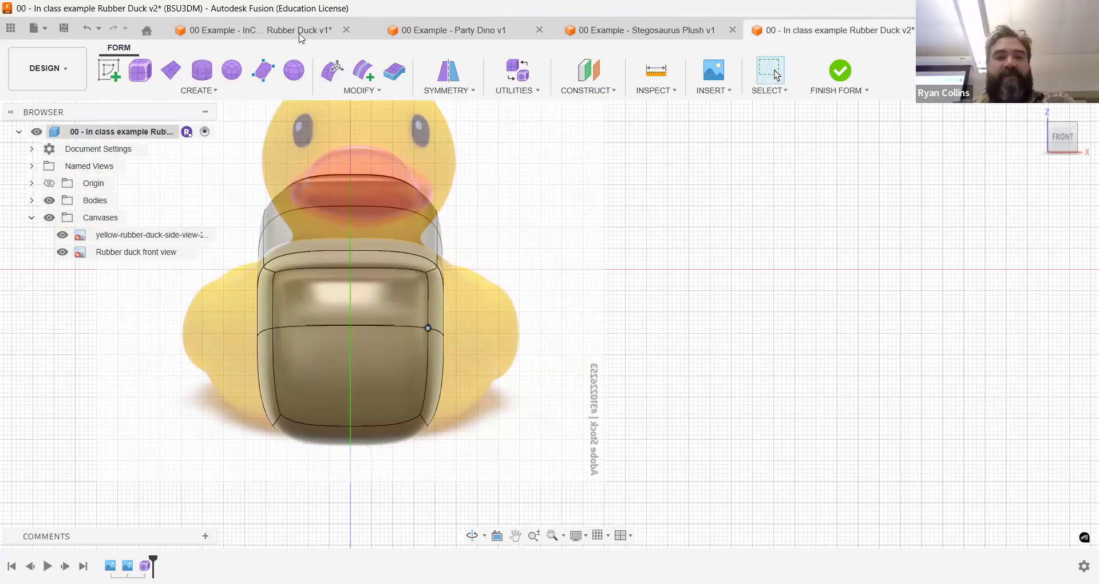
click(337, 72)
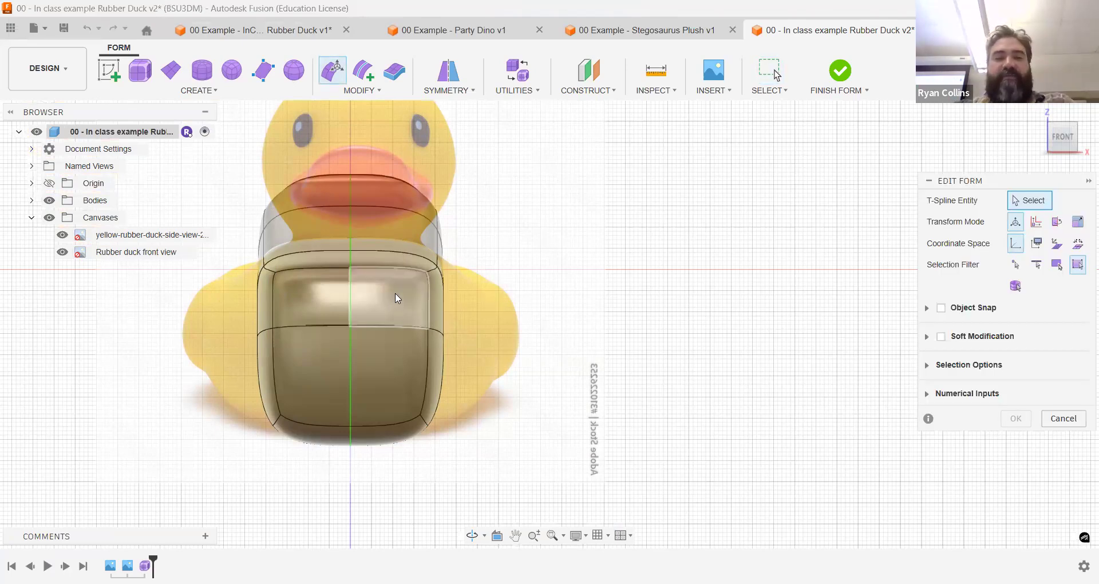
double_click(426, 306)
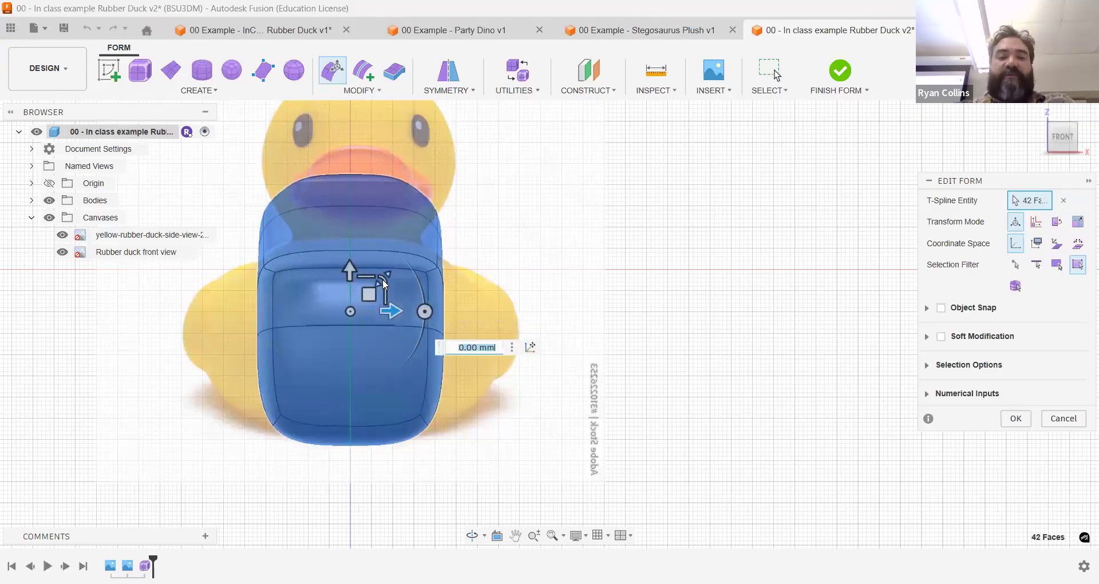
drag(390, 297, 426, 300)
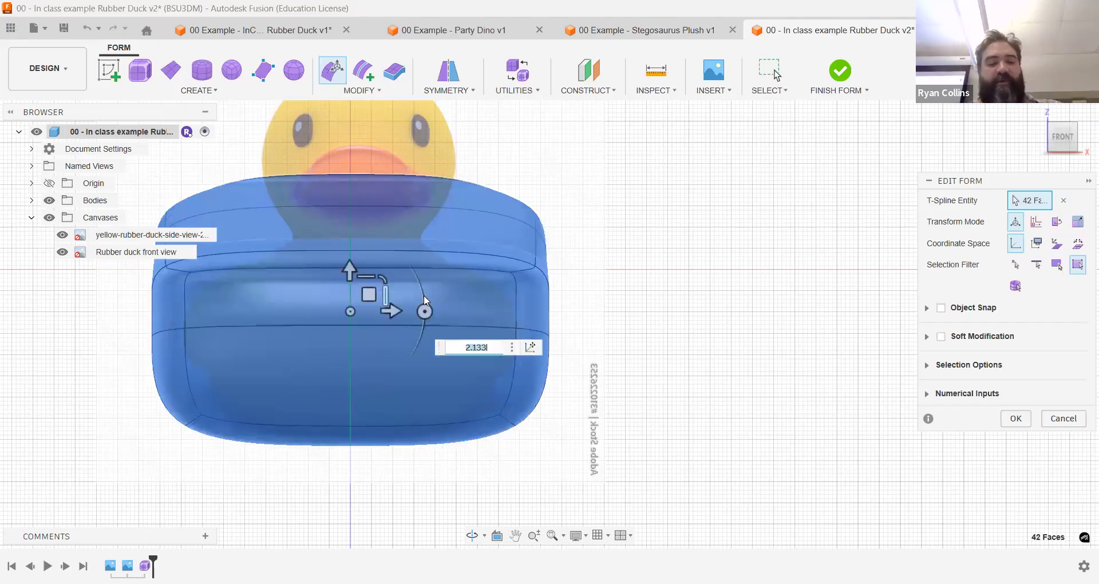
key(Escape)
- Move the two middle side faces outward so the body widens symmetrically toward the wings in the front canvas
shift+middle_drag(442, 298, 378, 319)
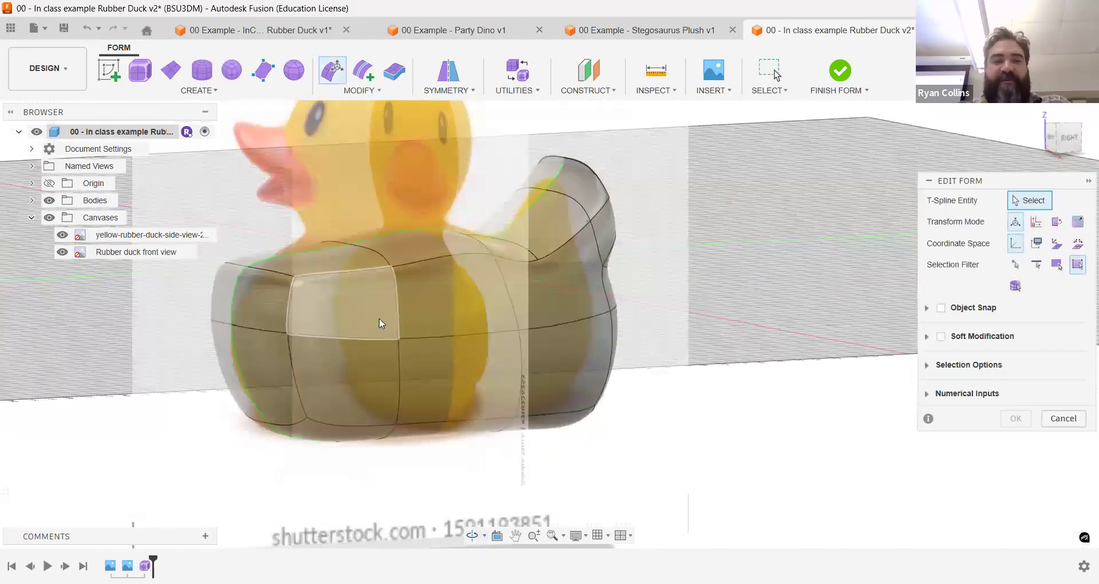
click(435, 309)
shift+click(433, 365)
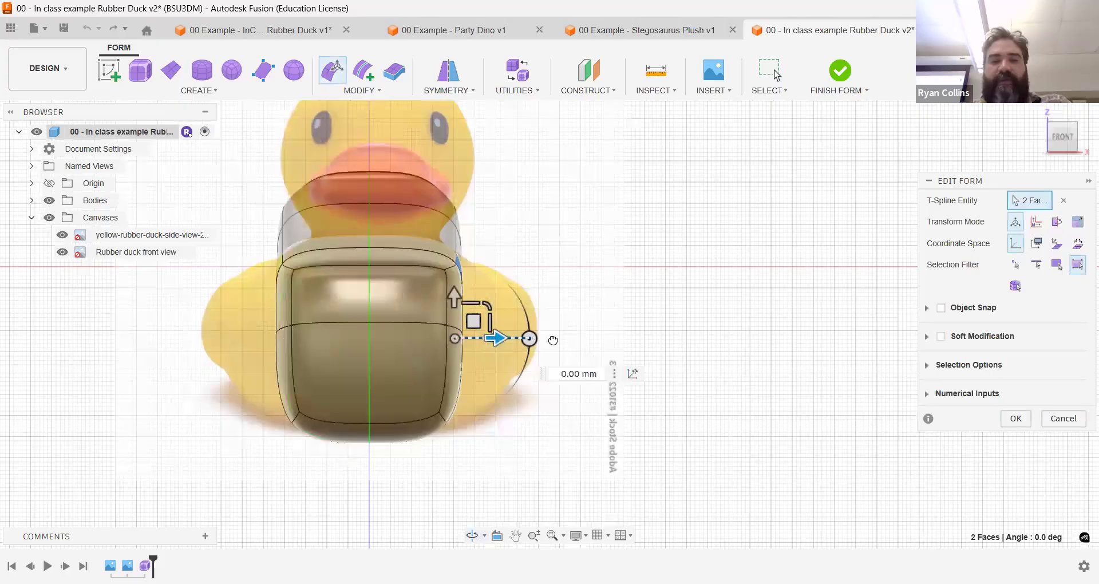
shift+middle_drag(605, 261, 685, 238)
click(1062, 141)
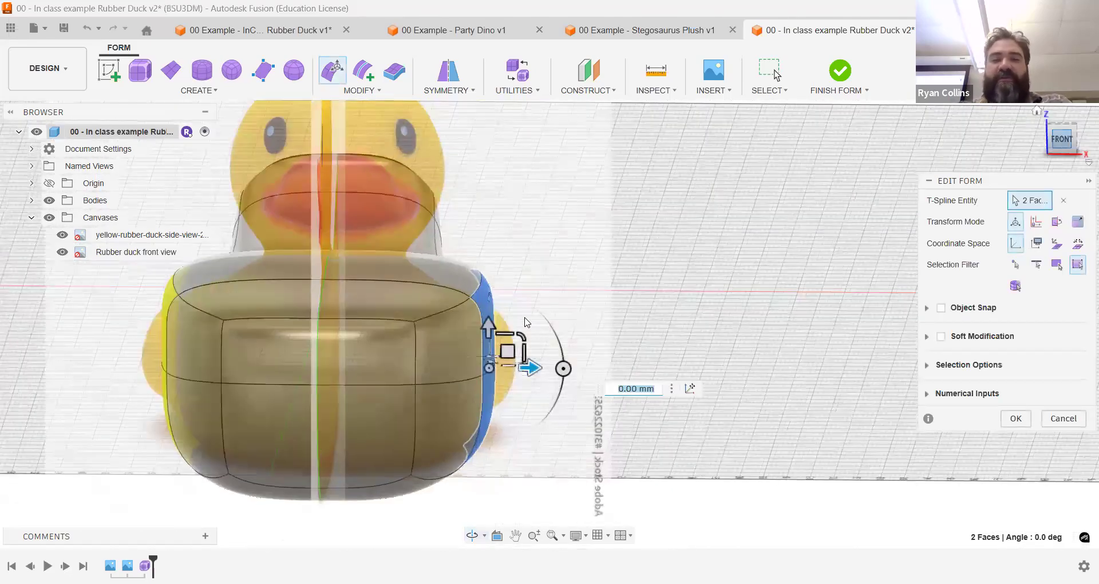
click(486, 269)
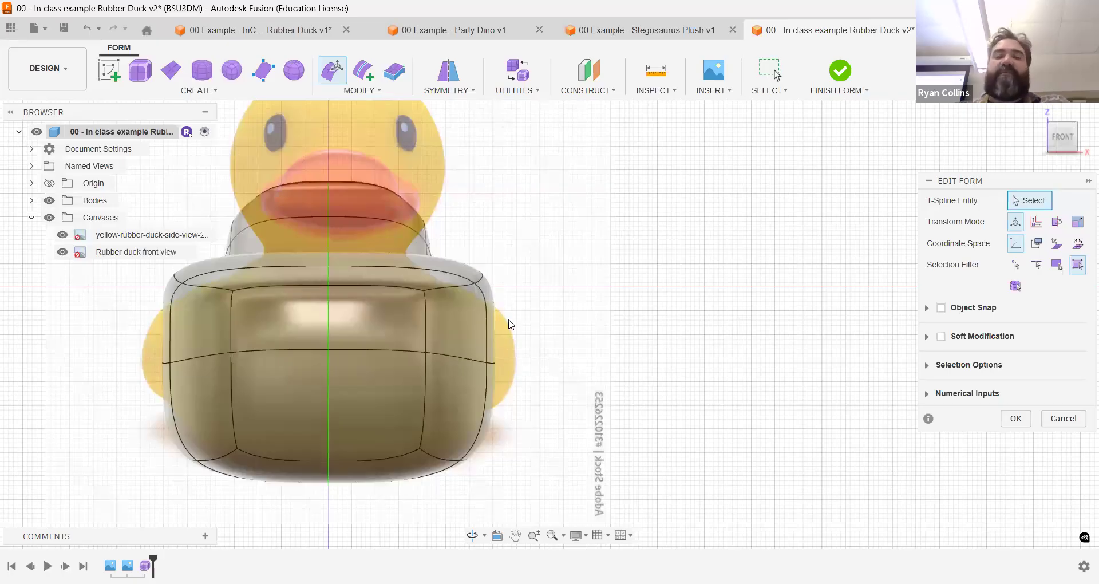
- Move the body's upper side edge about 6.94 mm inward and 4.261 mm down to round the shoulders
click(1037, 264)
click(481, 282)
shift+middle_drag(567, 290, 510, 316)
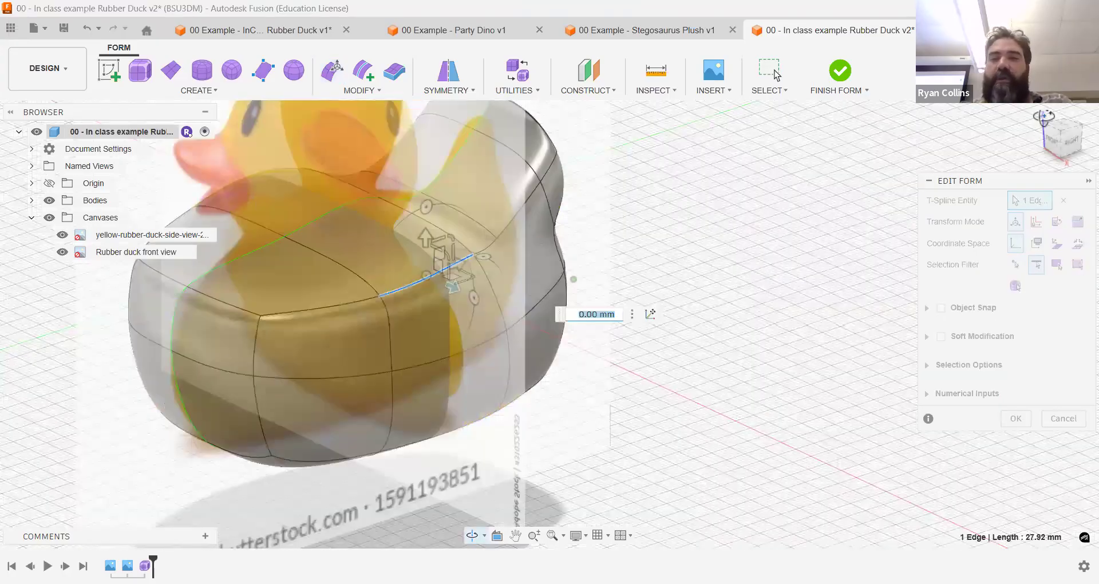
click(1058, 143)
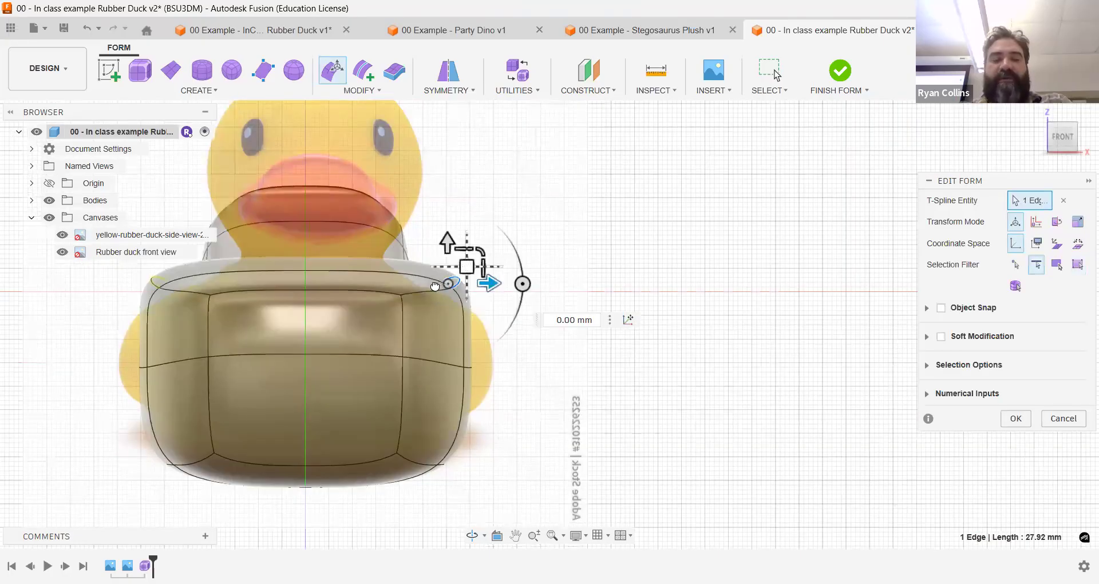
drag(435, 286, 401, 306)
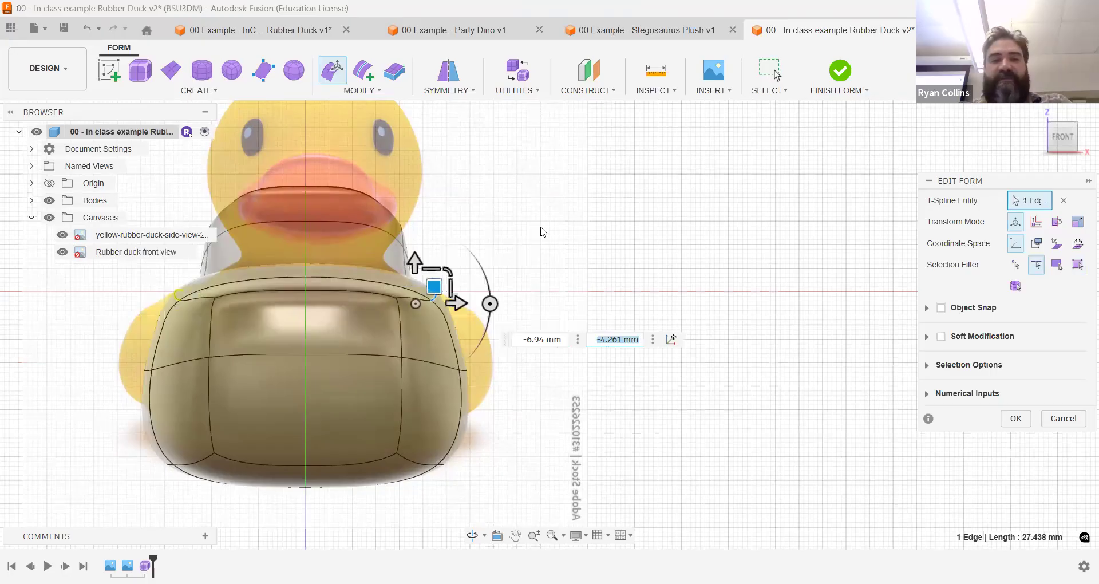
- Lower the body's upper front edge slightly to follow the side canvas, and accept the form edit
shift+middle_drag(484, 252, 452, 230)
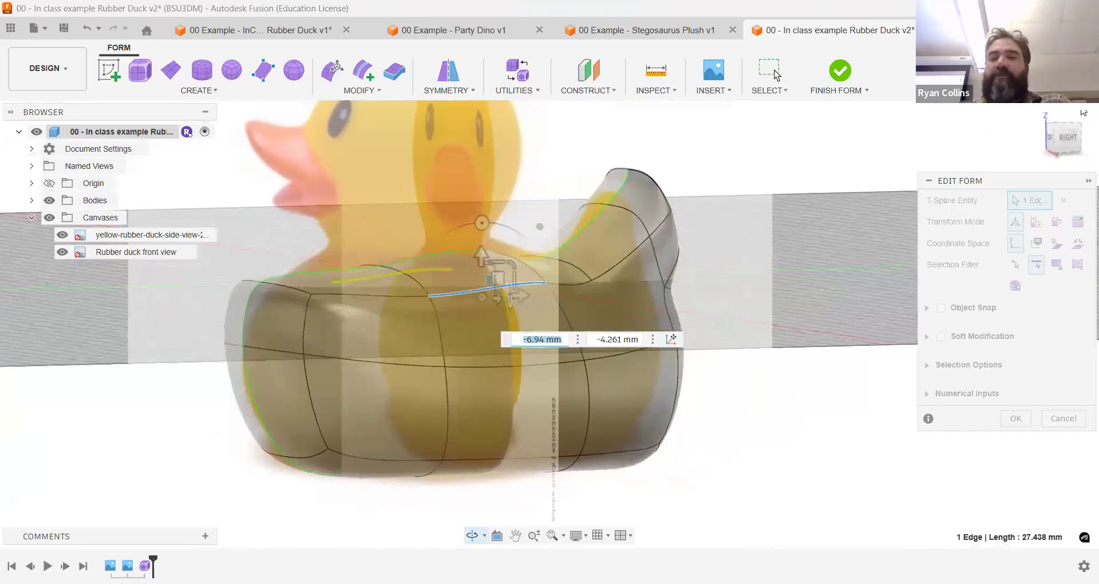
click(1064, 143)
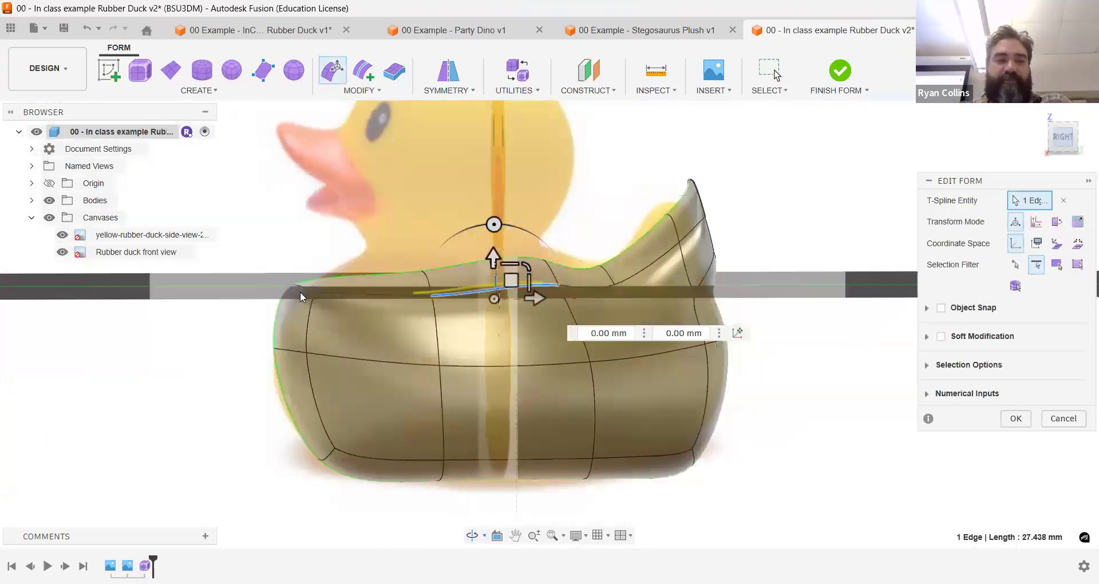
click(312, 292)
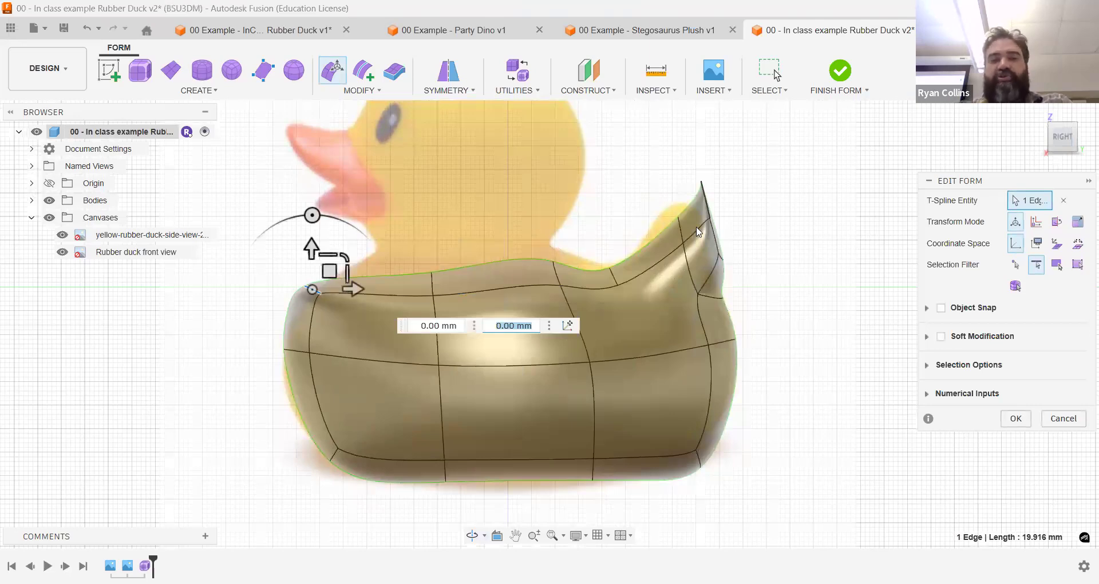
click(1016, 418)
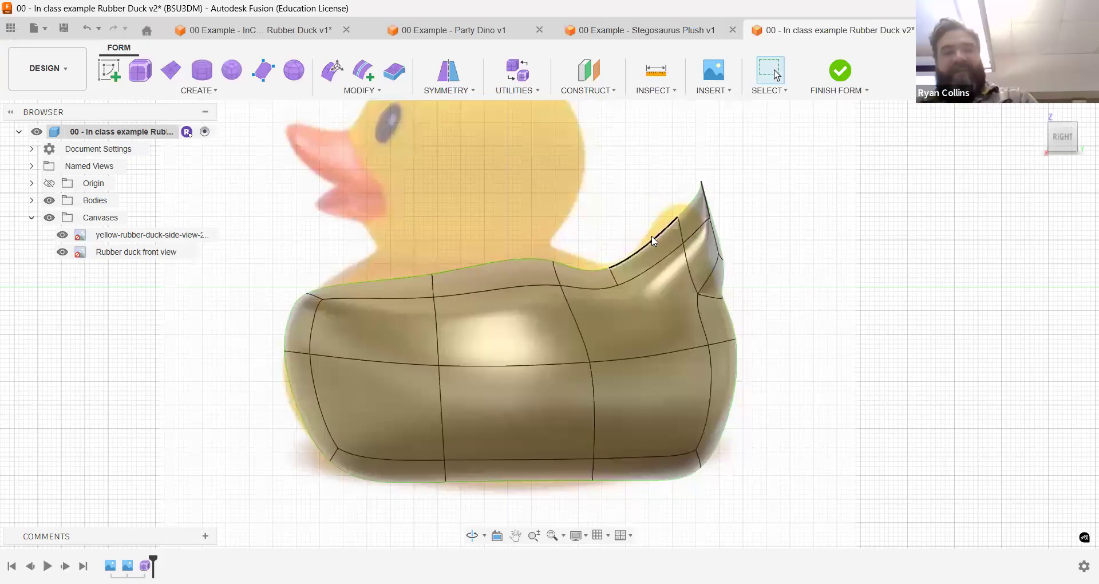
- Save the design with the version description "duck body"
key(ctrl+s)
text(duck body)
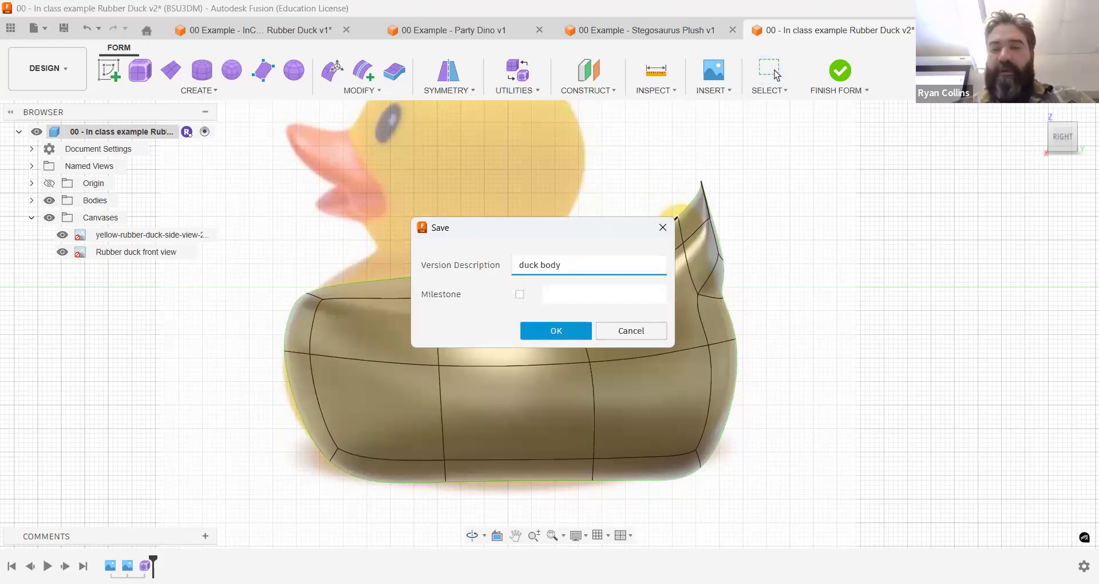
key(Return)
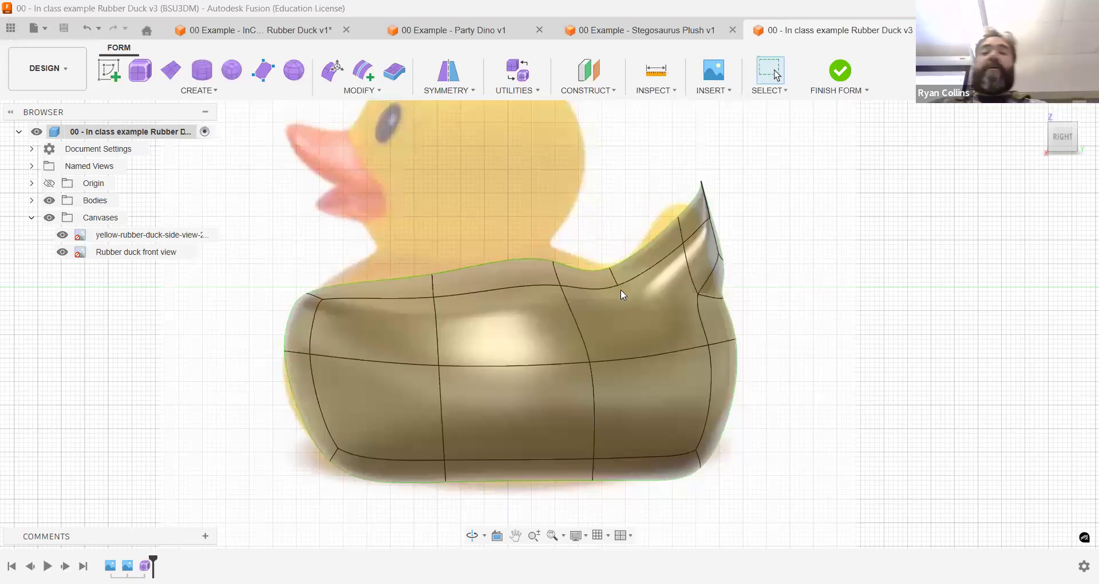
- Place a T-spline sphere of 42 mm diameter on the side plane at the head's centre in the side canvas
middle_drag(476, 226, 622, 289)
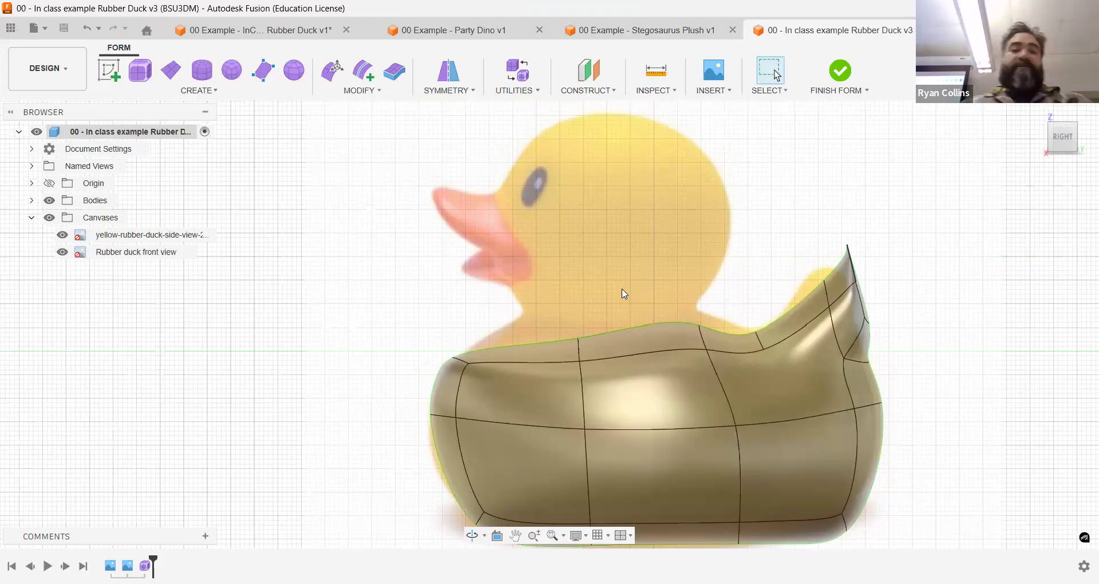
mouse_move(542, 282)
shift+middle_down()
mouse_move(657, 297)
mouse_move(552, 274)
mouse_move(529, 284)
shift+middle_up()
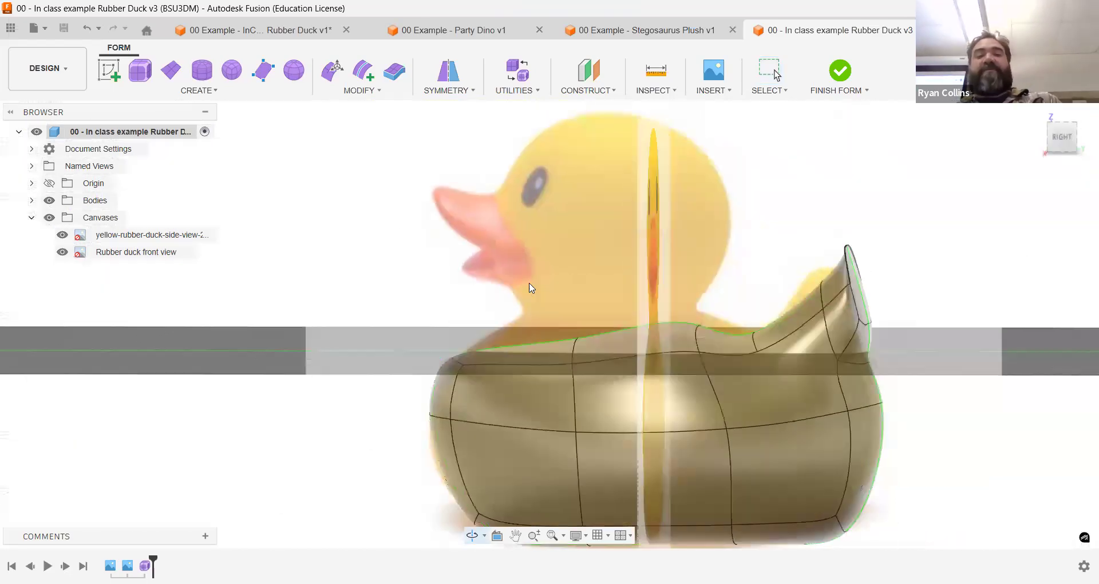
click(1061, 139)
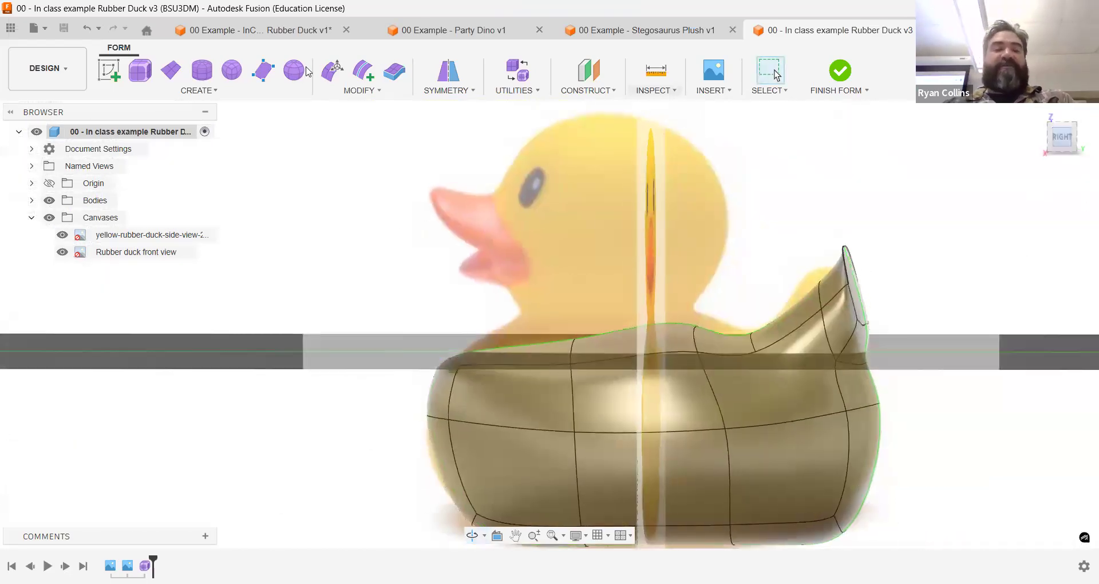
click(291, 69)
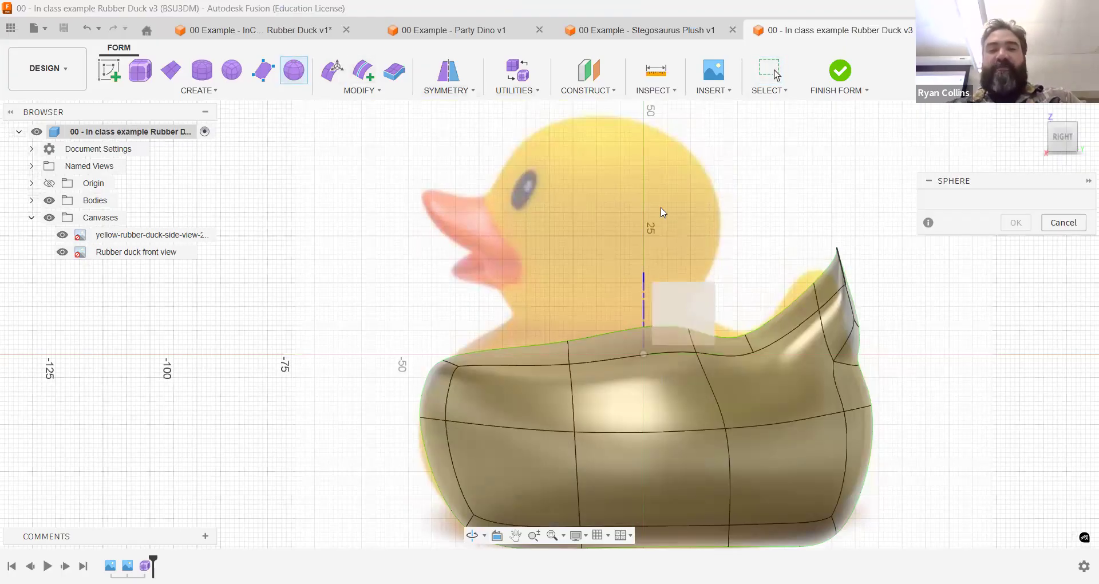
click(618, 232)
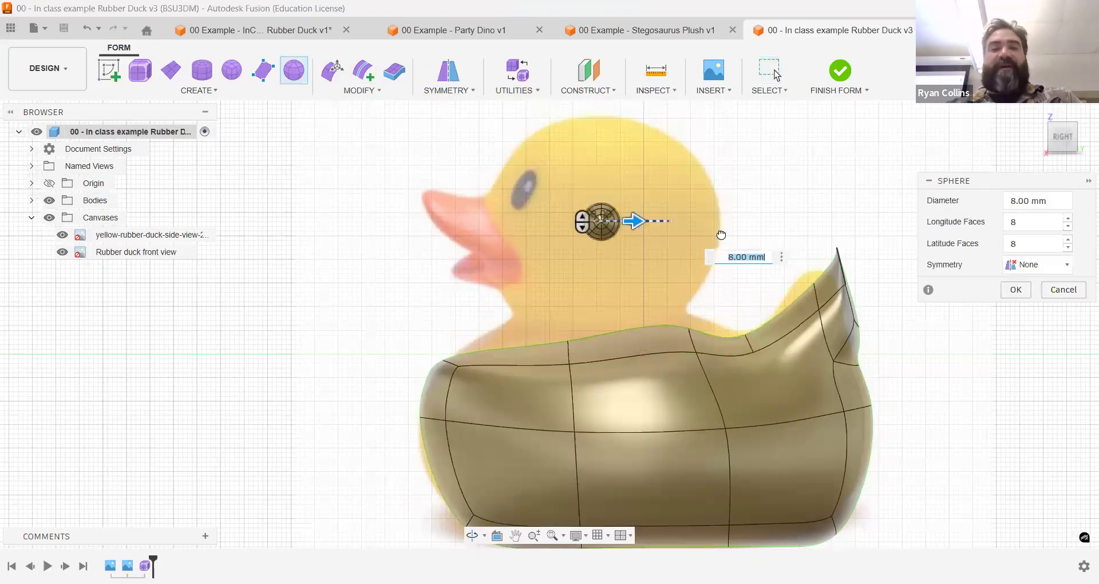
text(42)
key(Return)
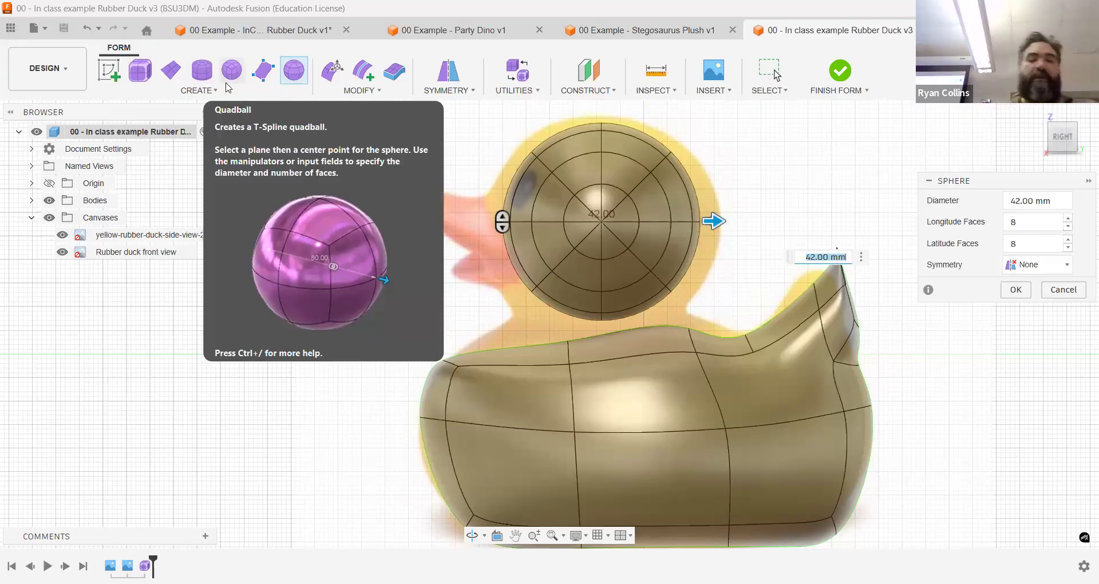
- Give the head sphere mirror symmetry with only Height Symmetry enabled, and create it
scroll(596, 229, up, 4)
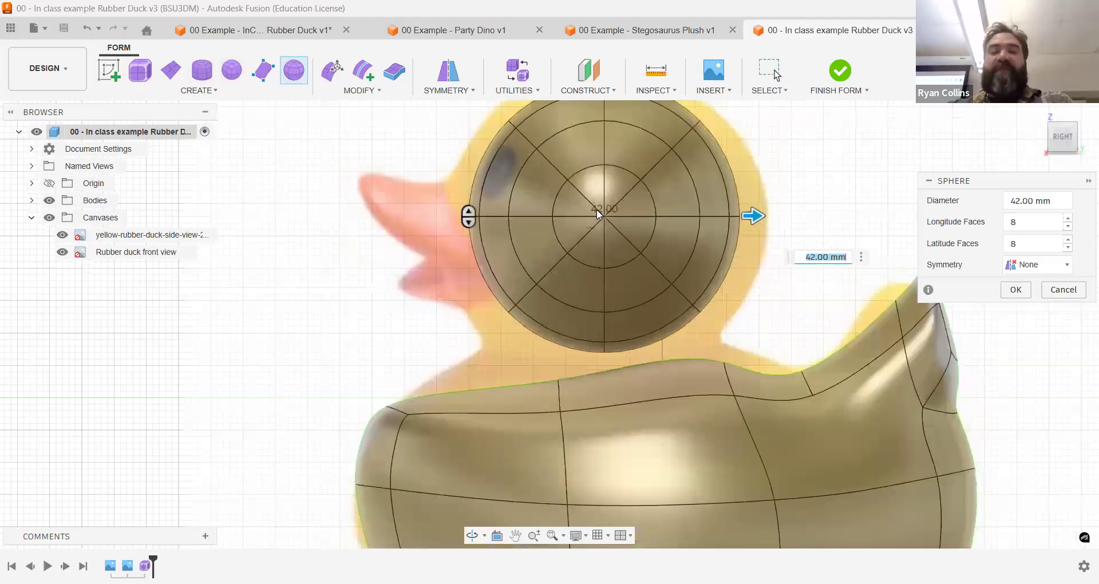
shift+middle_drag(680, 214, 670, 229)
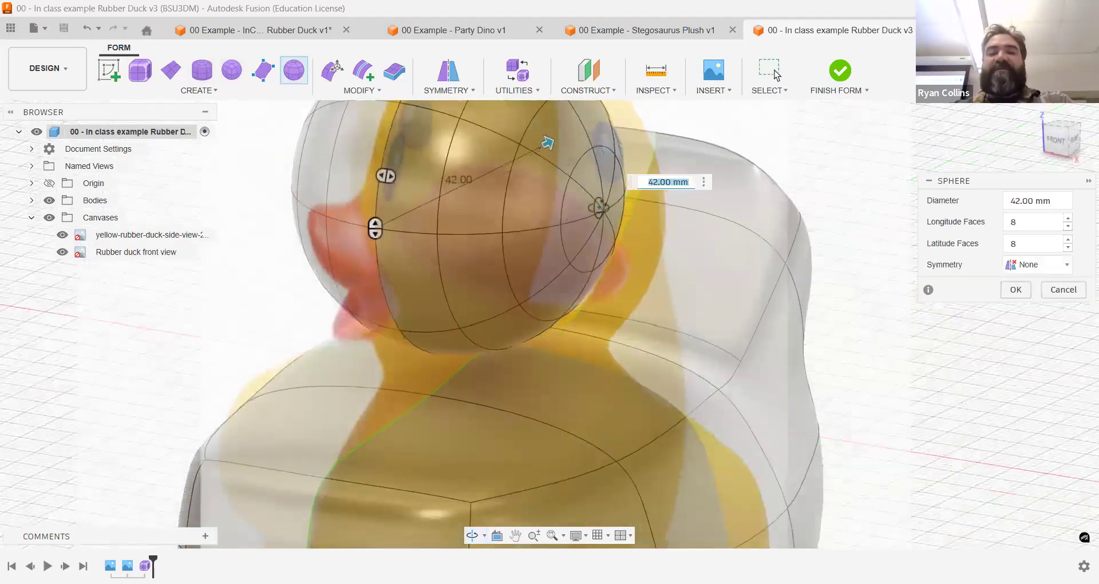
shift+middle_drag(599, 213, 536, 200)
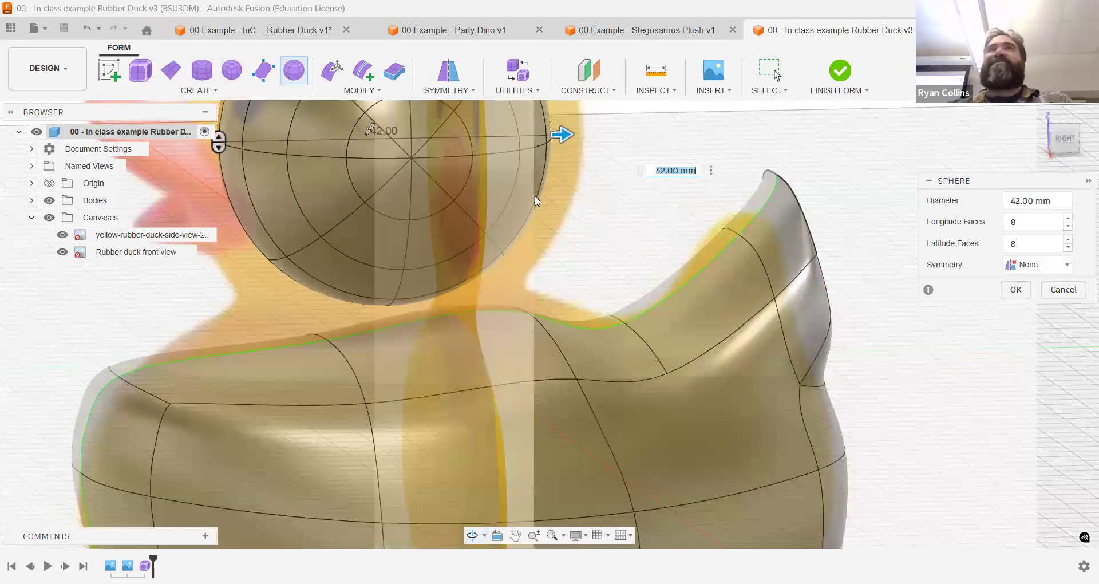
click(1066, 146)
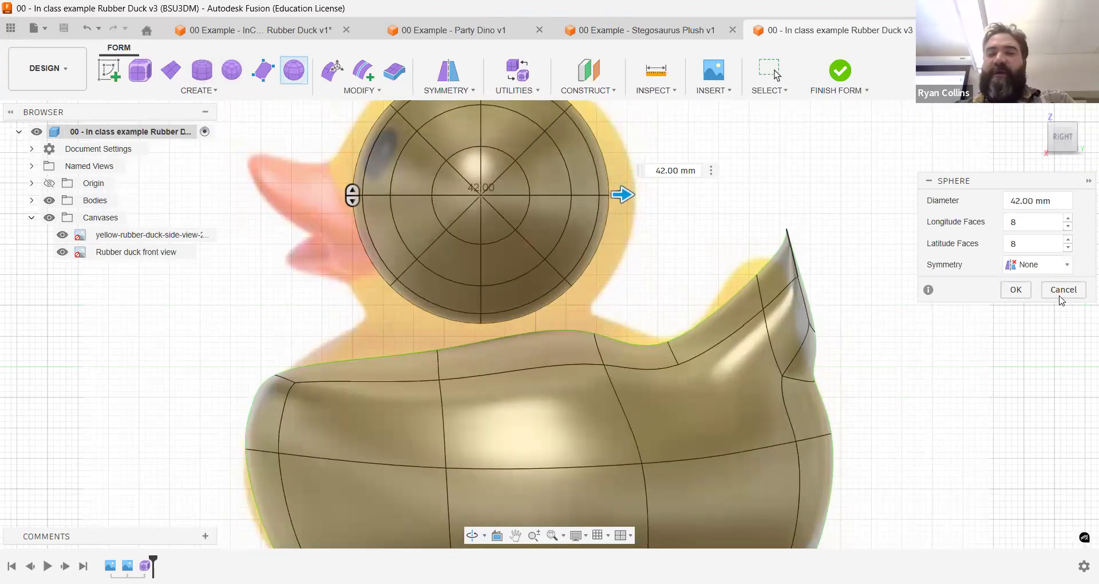
click(1036, 267)
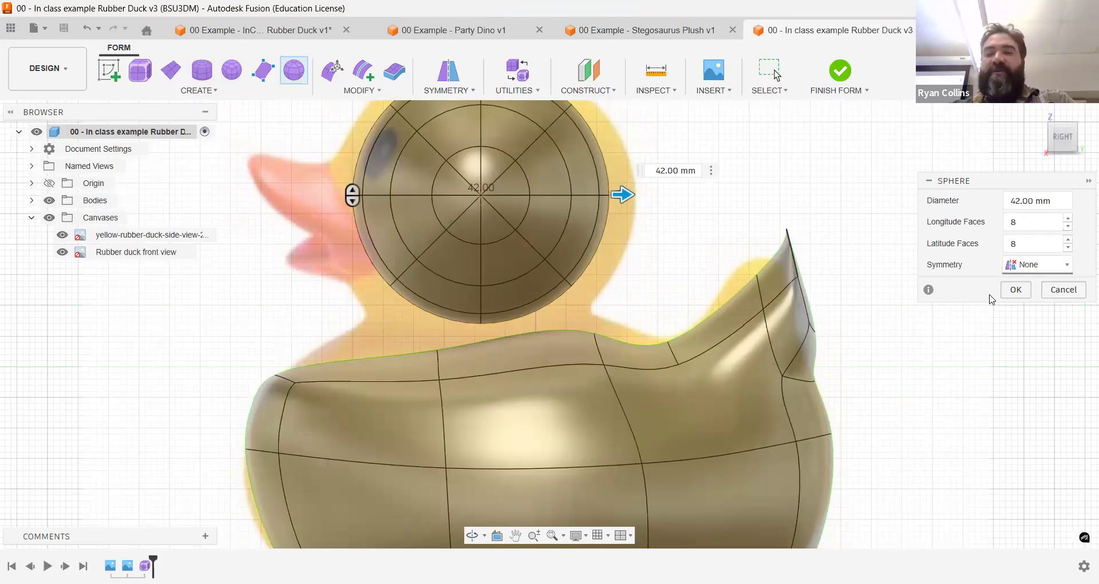
click(982, 303)
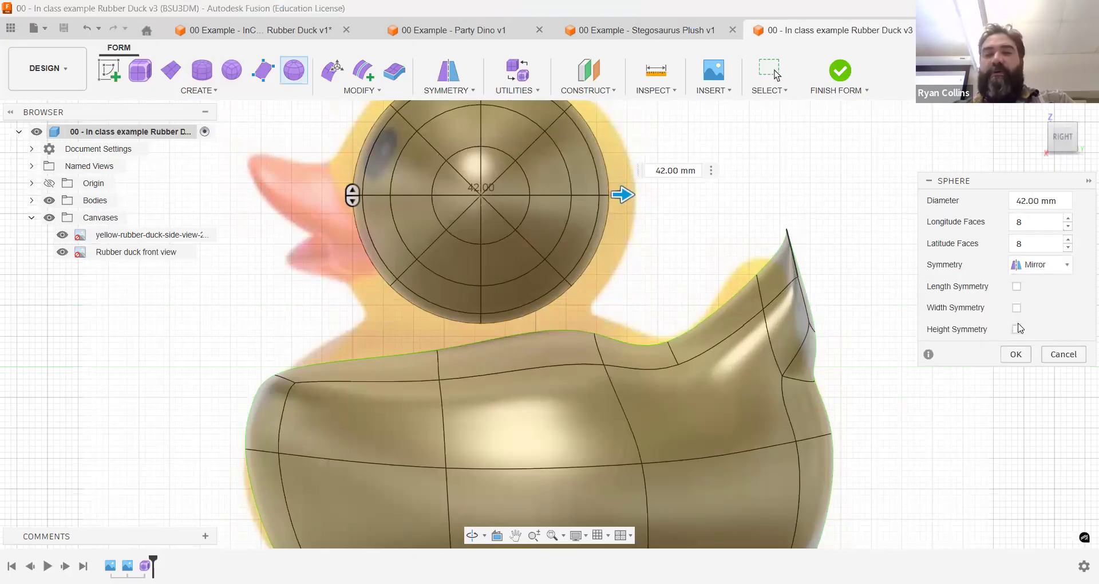
shift+middle_drag(685, 224, 460, 190)
scroll(460, 191, up, 3)
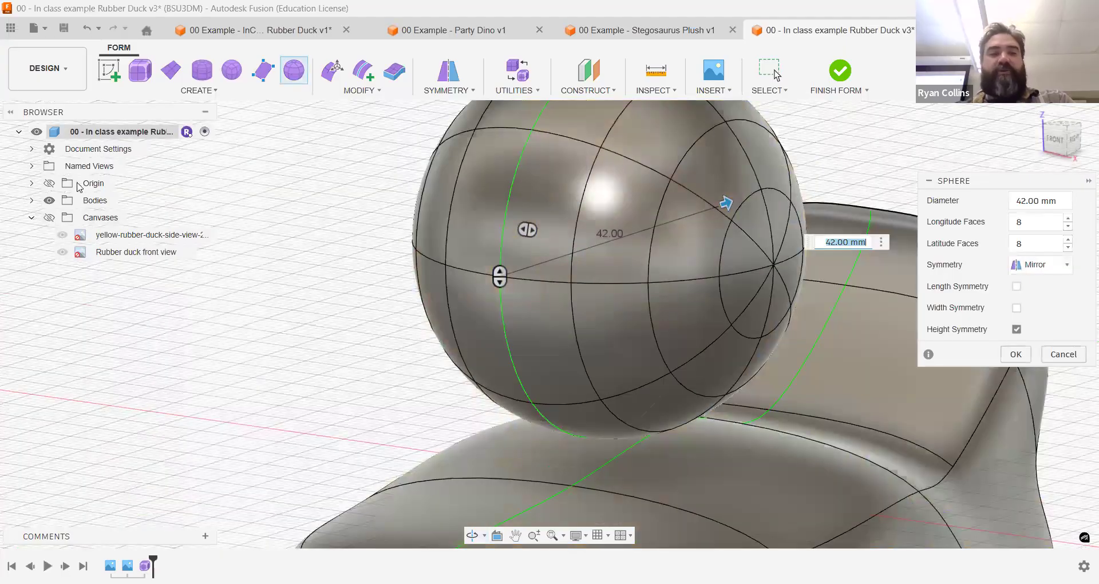
click(50, 218)
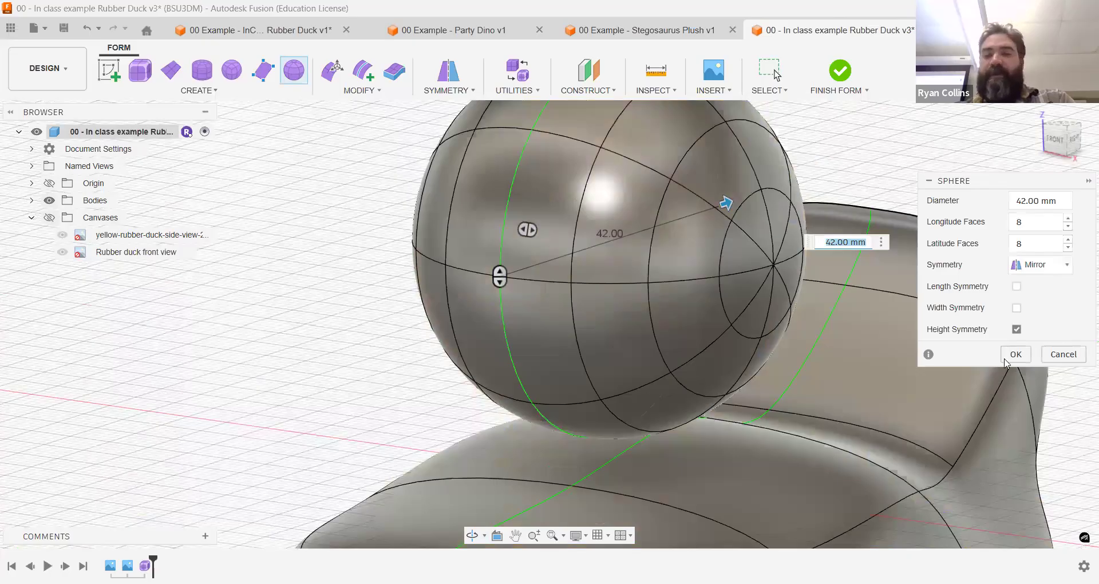
key(Return)
- Pull the face at the front of the head about 15.169 mm forward and 2.802 mm up, and rotate it -5 degrees
shift+middle_drag(977, 180, 913, 170)
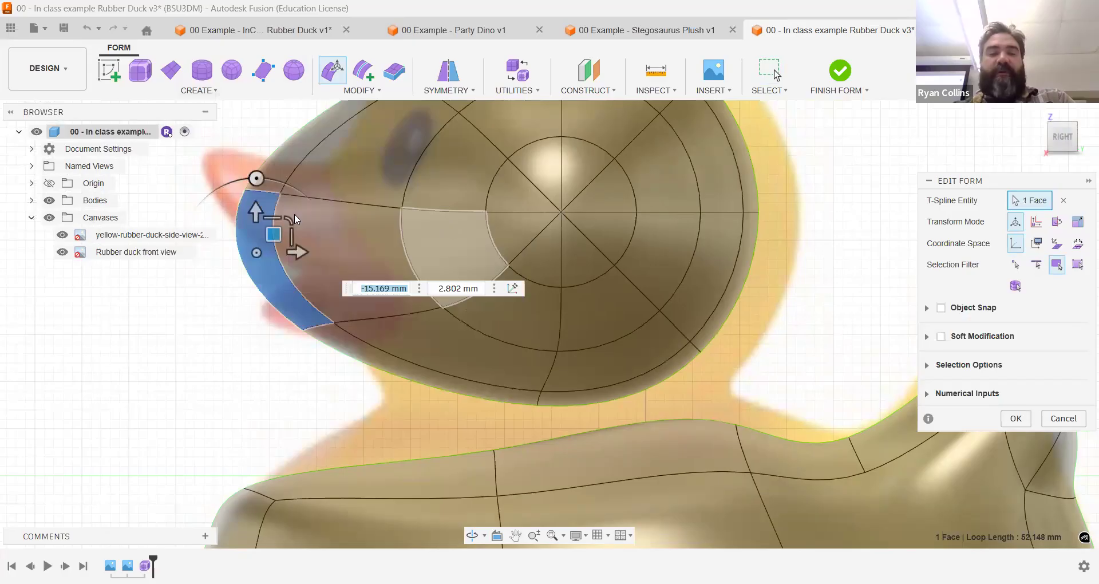
middle_drag(260, 174, 270, 237)
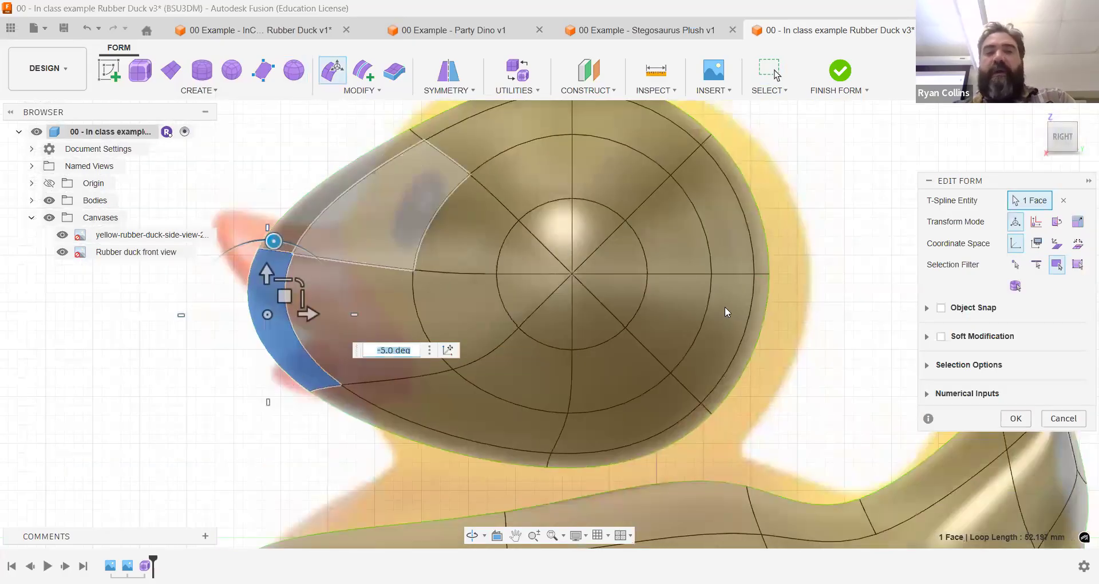
scroll(725, 312, down, 2)
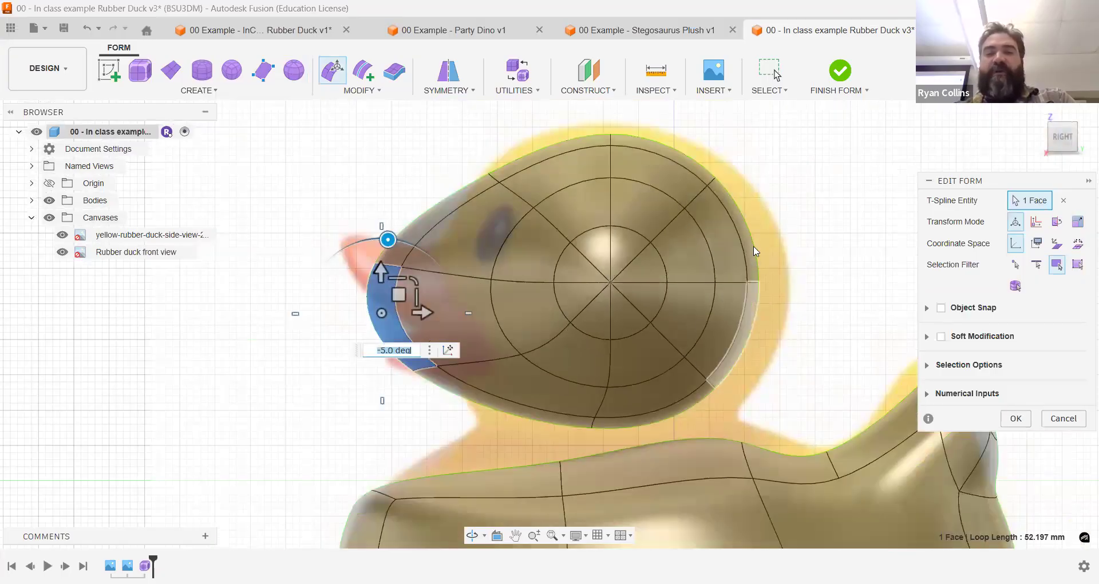
- Move the two faces at the back of the head about 4.622 mm backward and 0.568 mm up, and check the front view
click(744, 265)
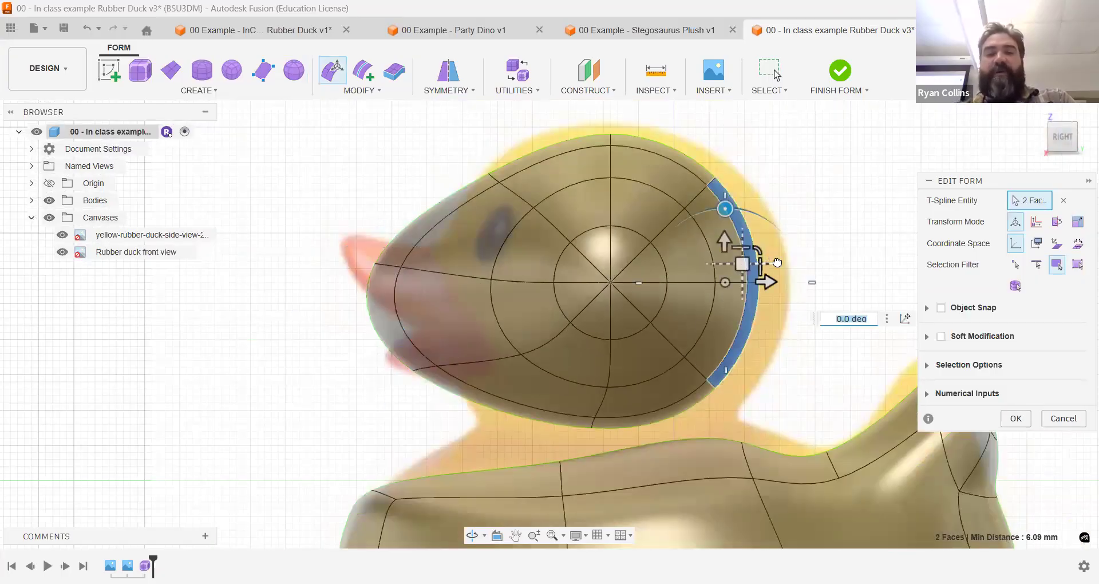
drag(777, 262, 810, 258)
shift+middle_drag(540, 275, 667, 275)
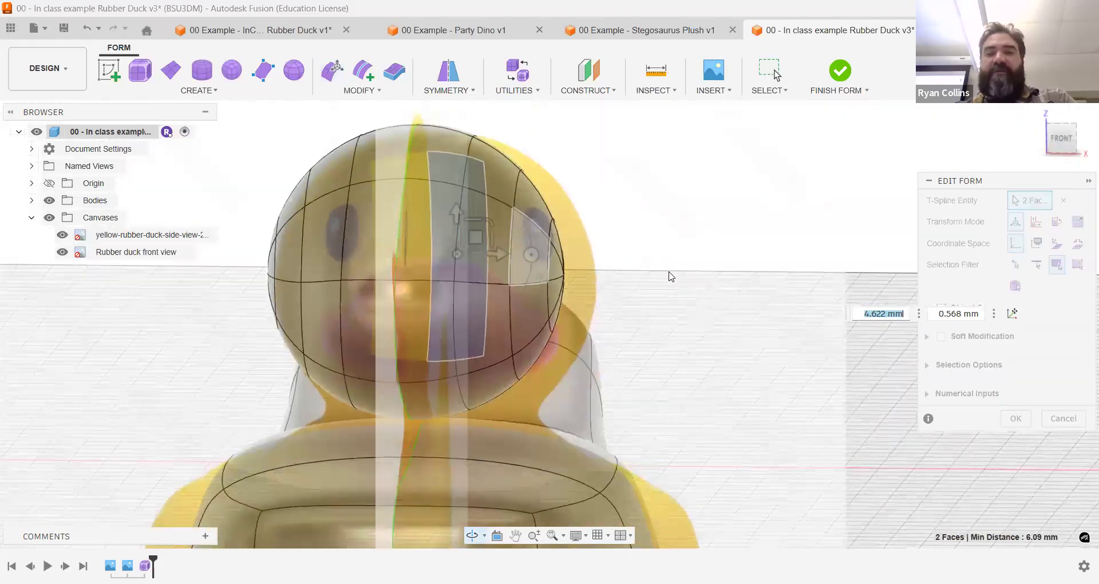
click(1060, 139)
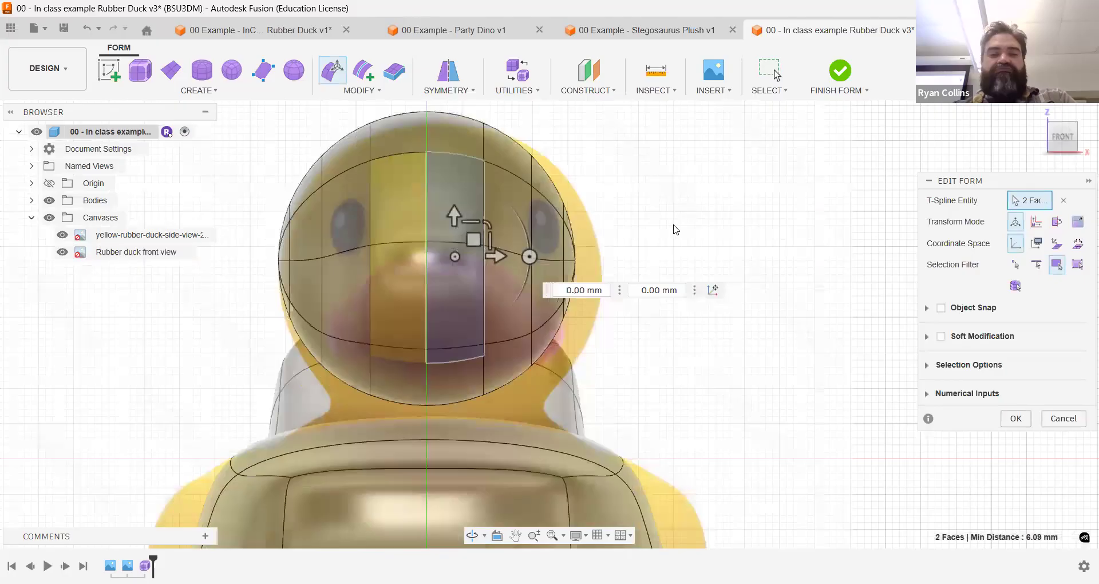
click(674, 229)
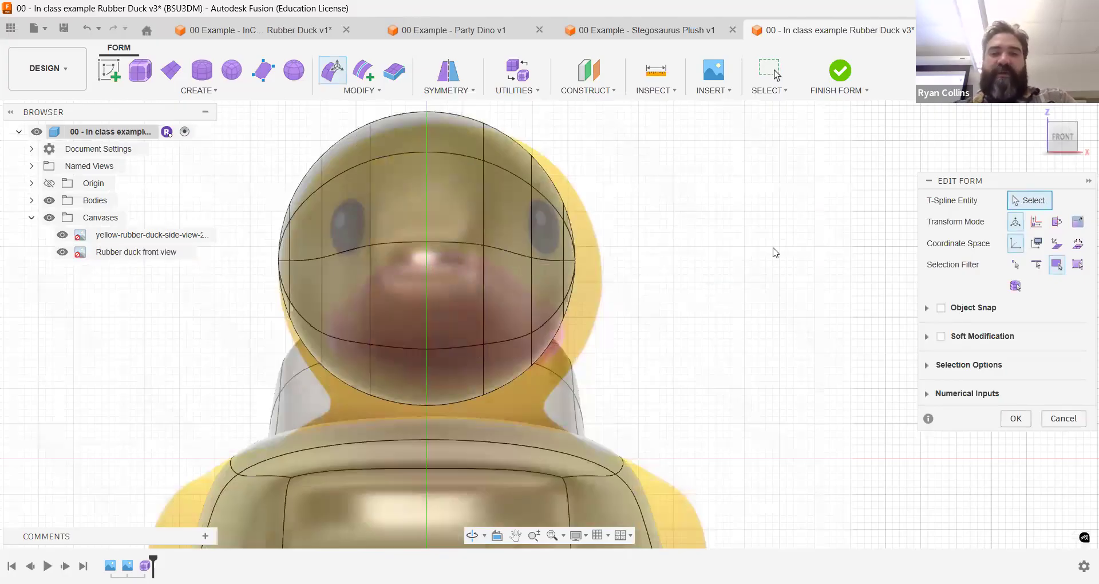
- Move the front head face 9.56 mm back and 4.306 mm down, and raise the two front faces 3.211 mm
drag(1064, 141, 1019, 158)
click(1072, 146)
middle_drag(226, 272, 517, 287)
scroll(489, 298, up, 1)
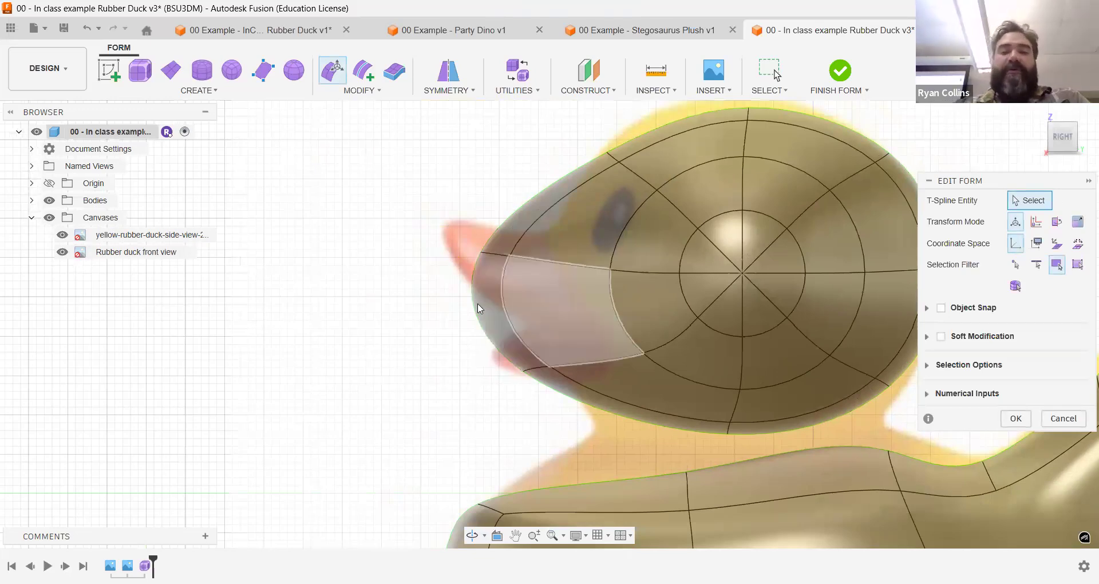
click(490, 292)
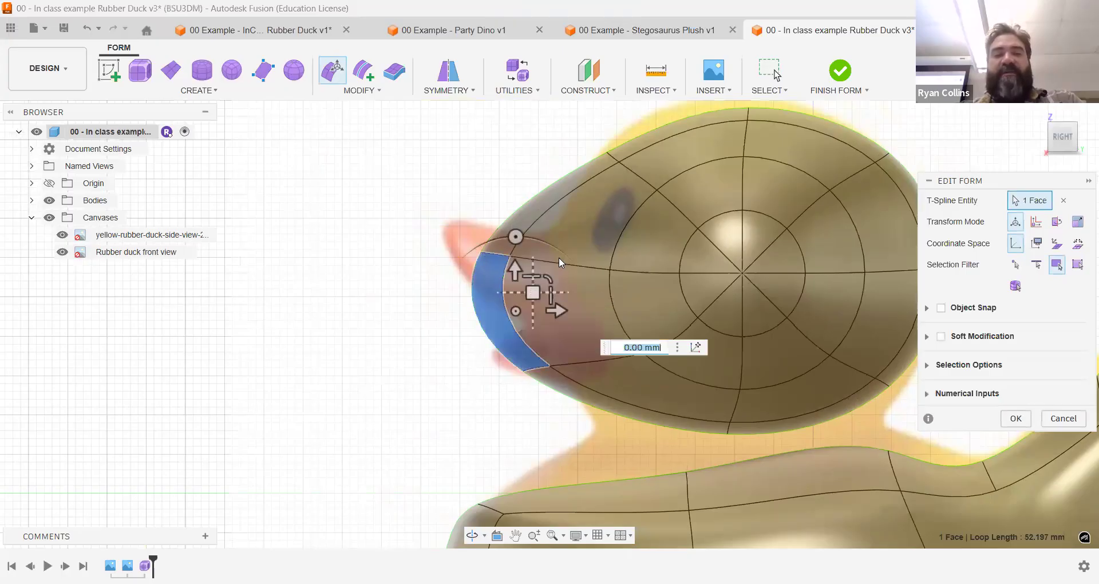
key(ctrl+z)
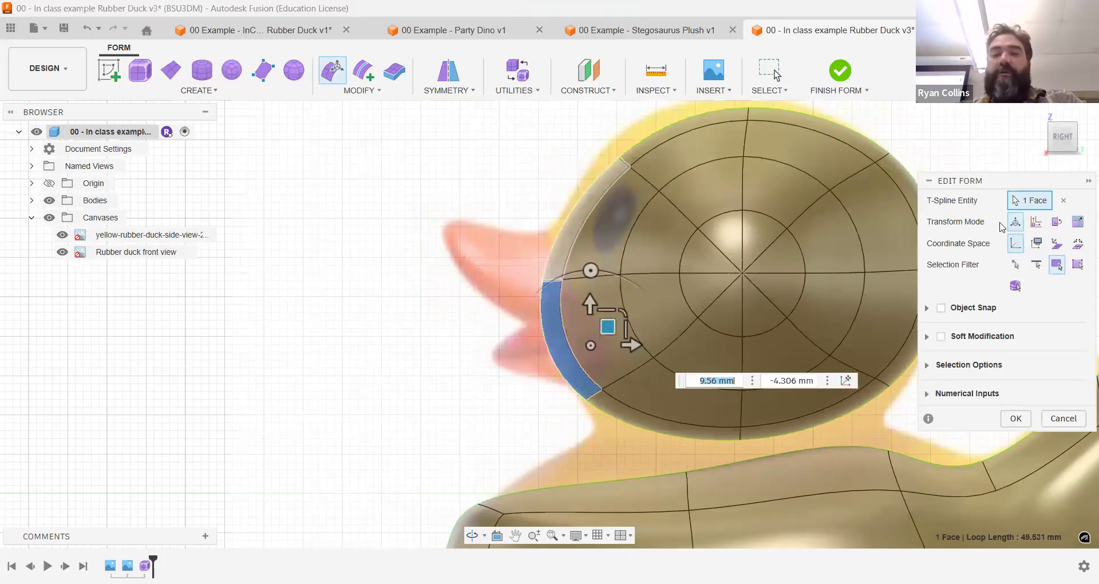
key(ctrl+z)
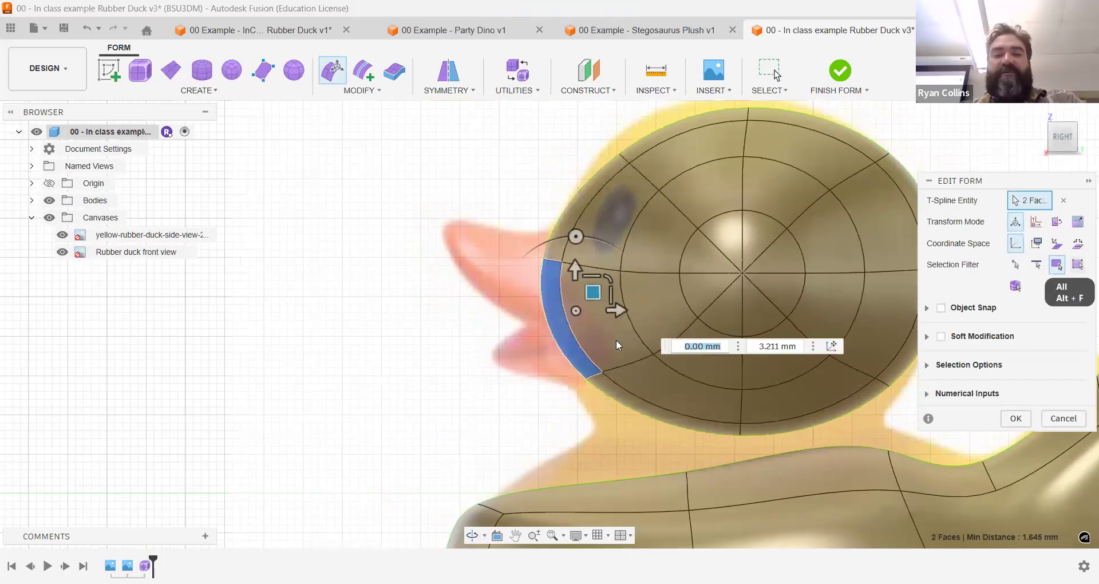
- Extrude the head's two front faces about 13.792 mm forward and 6.495 mm up to form the upper beak
key(Escape)
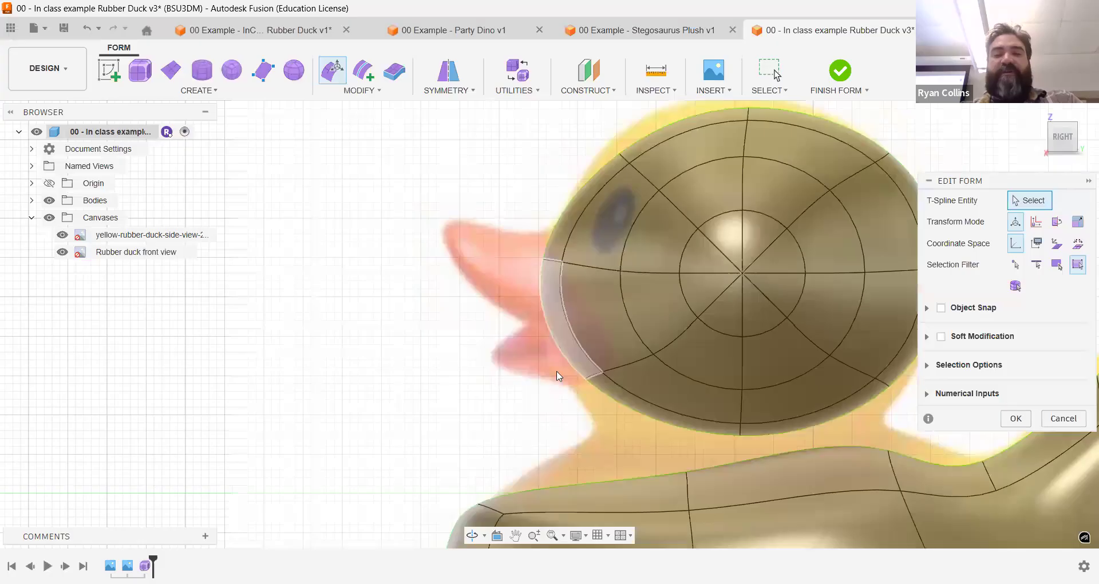
drag(555, 371, 529, 313)
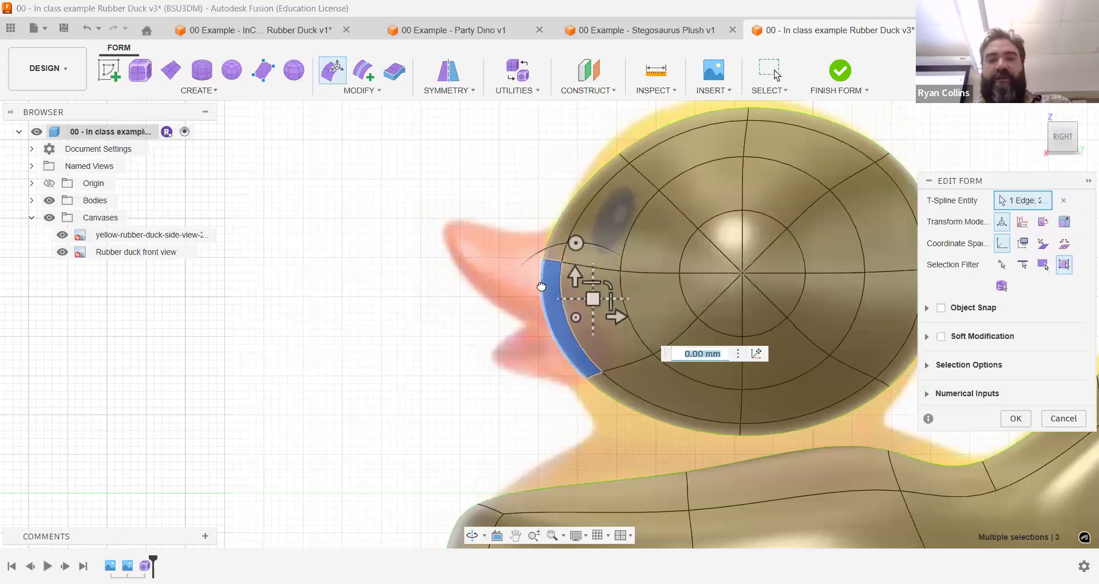
drag(484, 252, 500, 252)
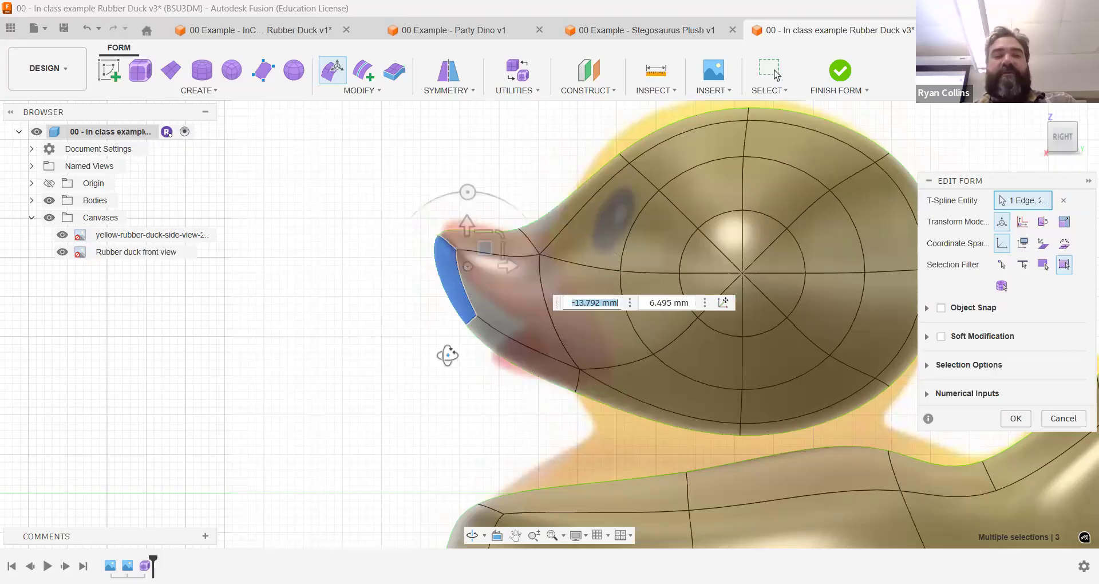
- Scale the width of the beak's front faces by a factor of about 0.922
shift+middle_drag(524, 383, 441, 289)
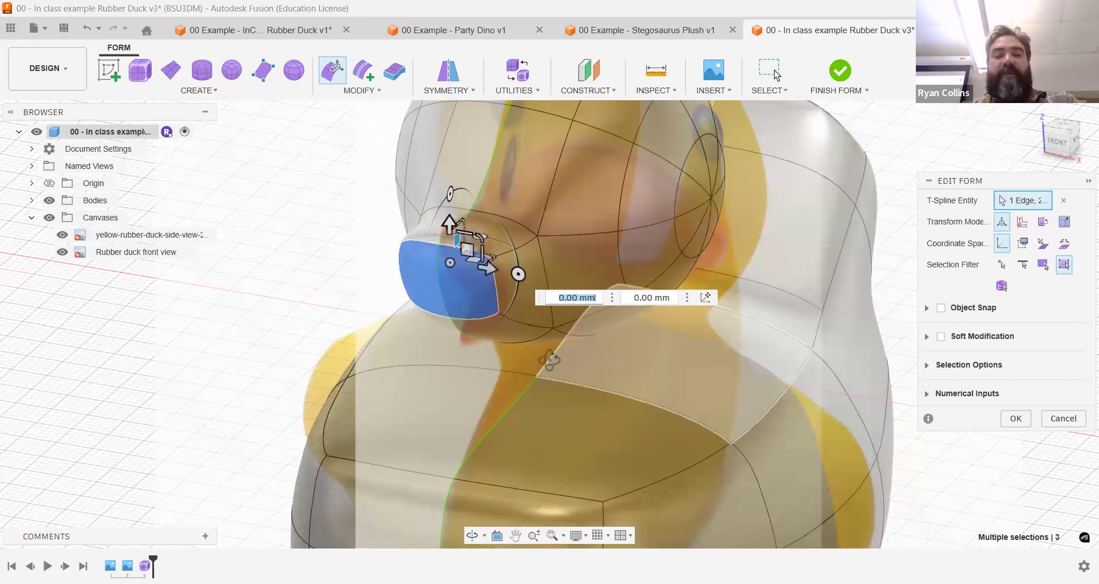
shift+middle_drag(550, 360, 570, 378)
scroll(541, 348, down, 3)
scroll(541, 347, up, 5)
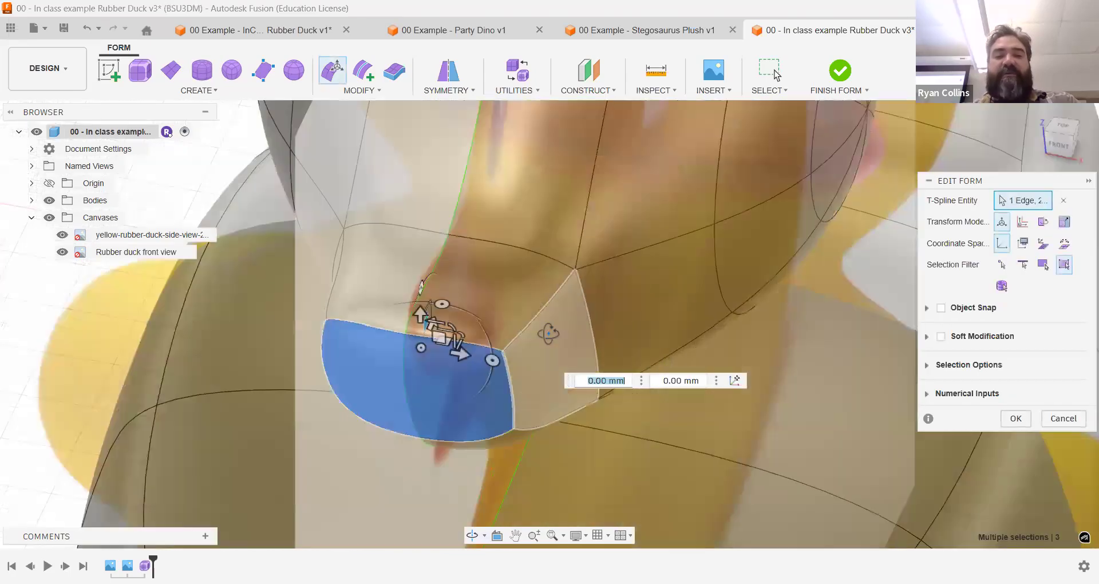
shift+middle_drag(548, 333, 553, 313)
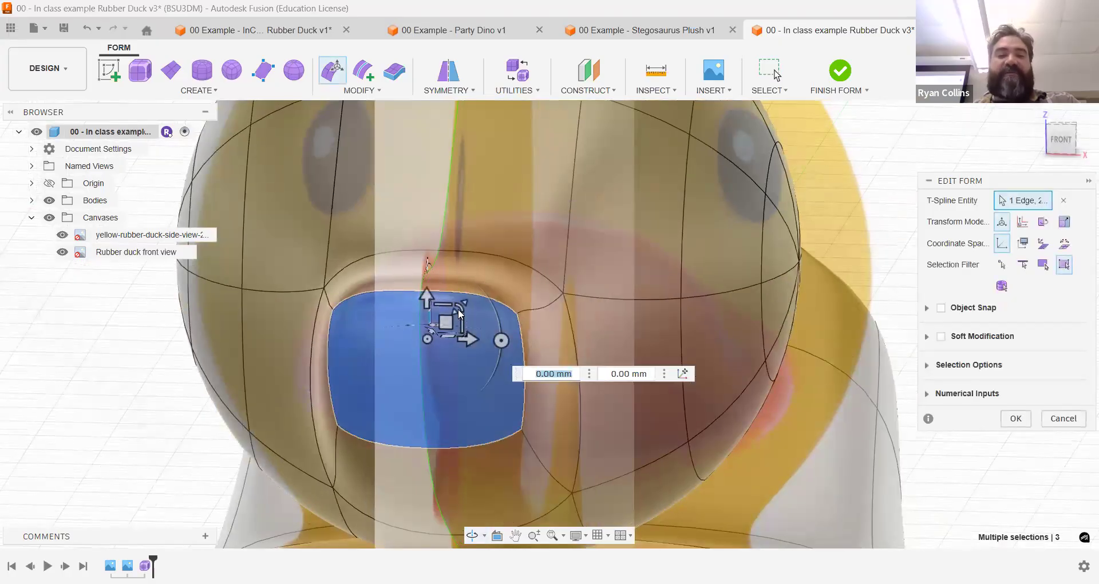
drag(465, 331, 551, 334)
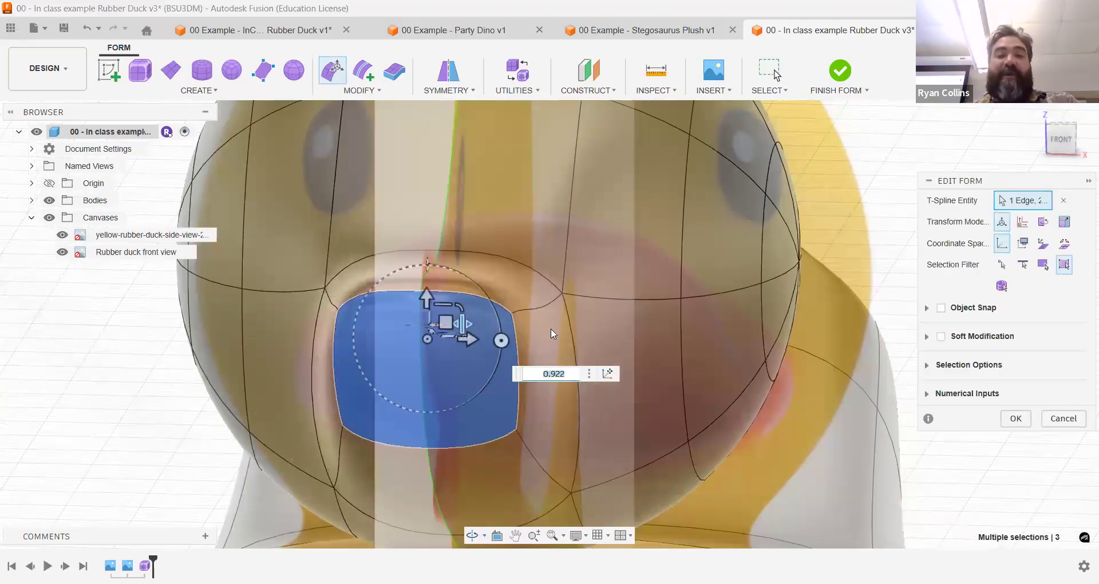
- Add the beak base's side edge to the selected front faces and scale their width by a factor of about 2.121
shift+click(574, 335)
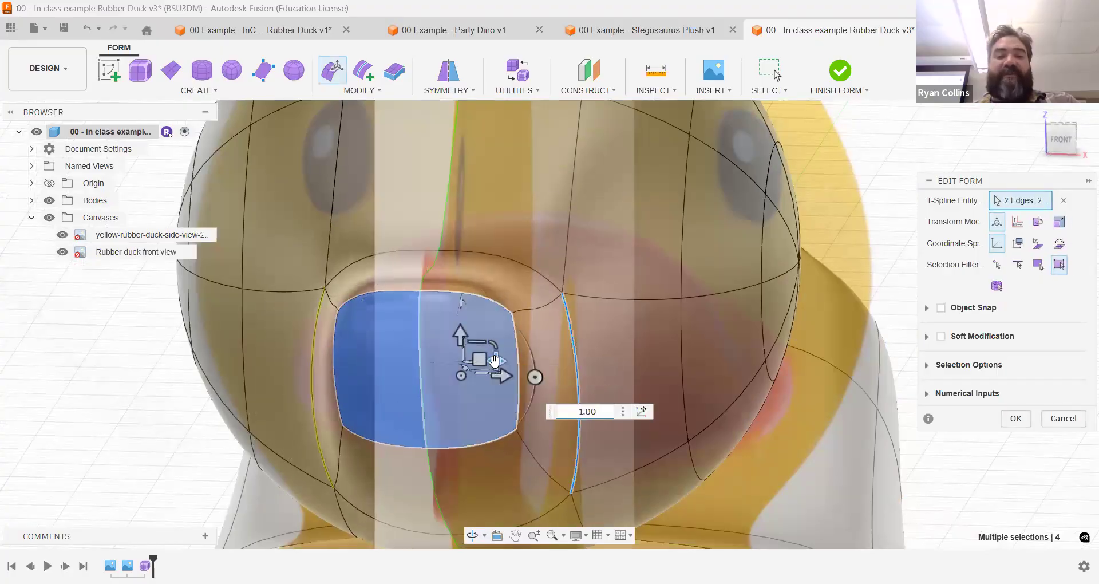
drag(494, 360, 535, 368)
shift+middle_drag(561, 326, 564, 320)
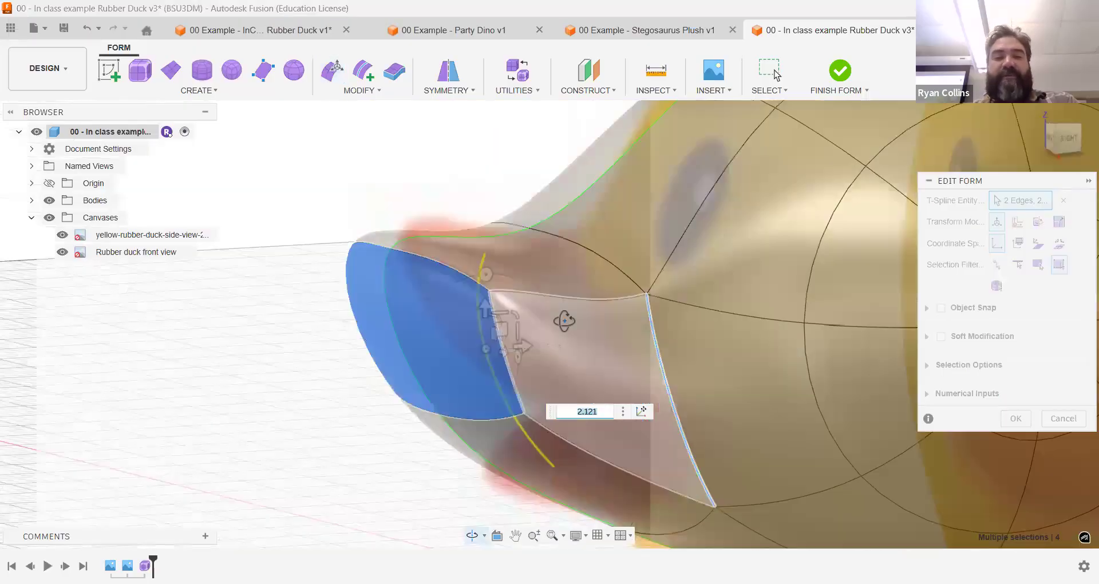
click(1066, 142)
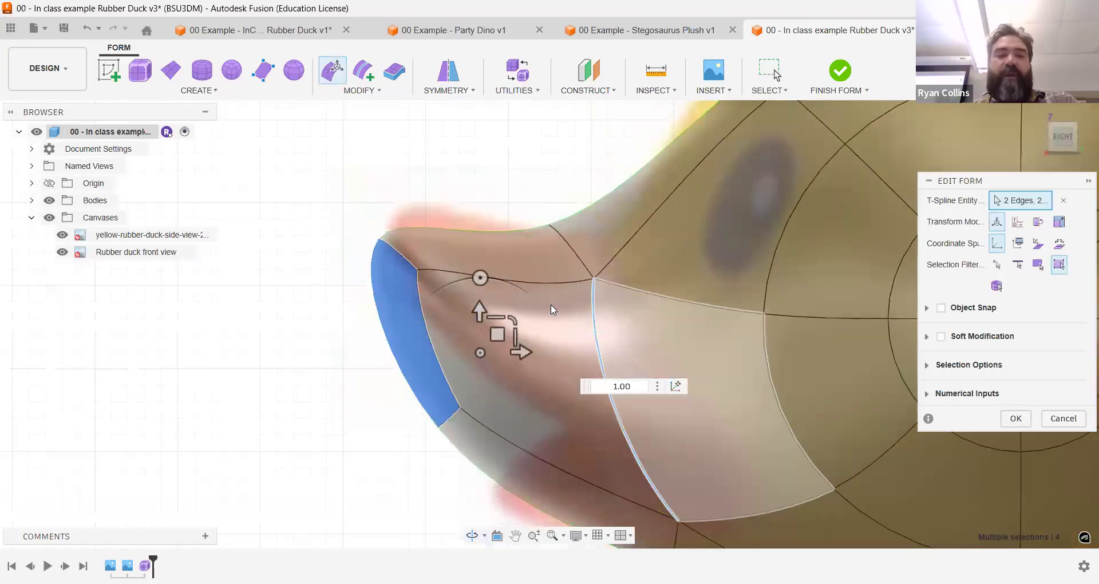
- Move the beak's two underside faces up and back toward the head
click(424, 470)
middle_drag(487, 438, 393, 334)
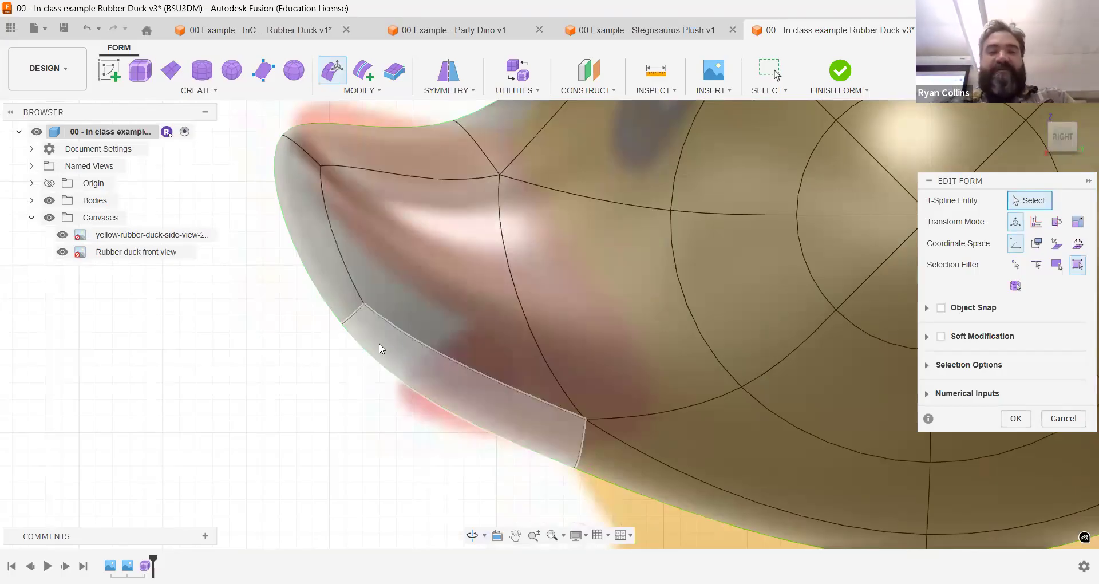
click(429, 362)
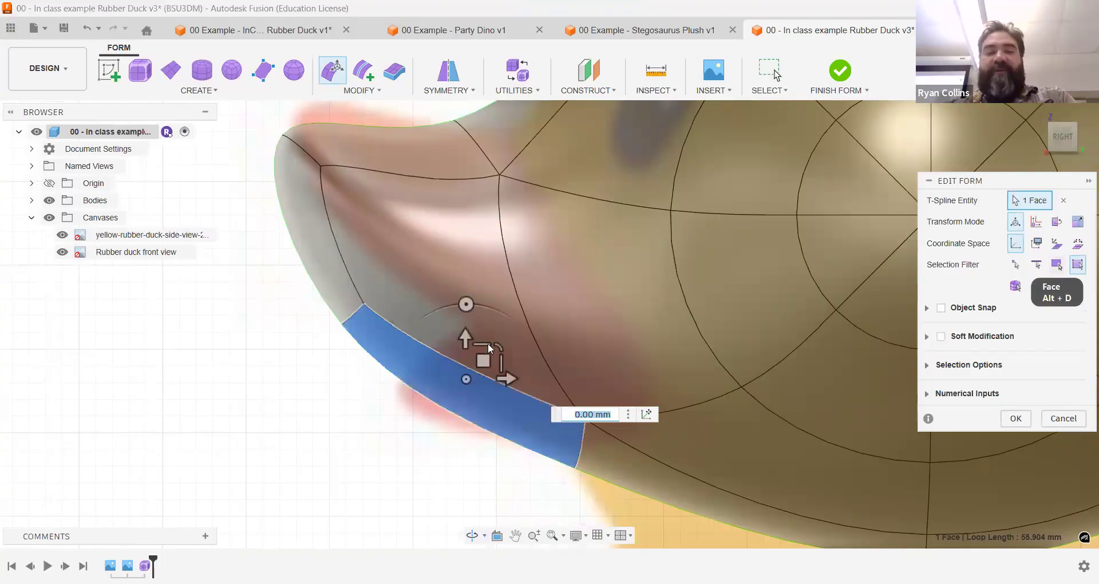
key(ctrl+z)
drag(485, 394, 442, 336)
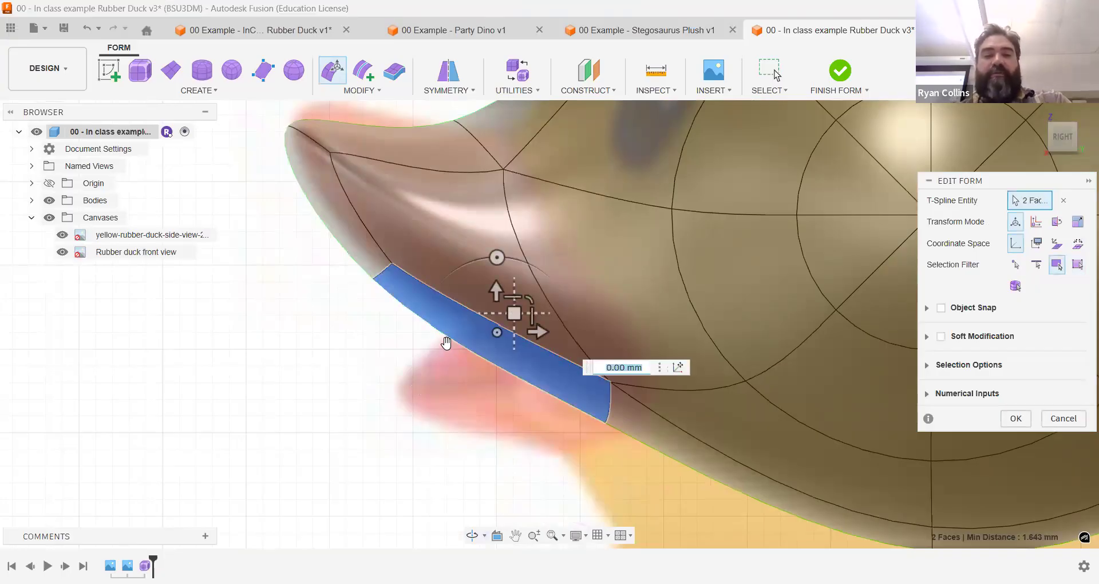
- Try to extrude the beak's underside faces into a lower beak and move the mouth edge 9.425 mm back and 2.125 mm down
mouse_move(442, 348)
mouse_down()
mouse_move(473, 355)
mouse_move(442, 346)
mouse_up()
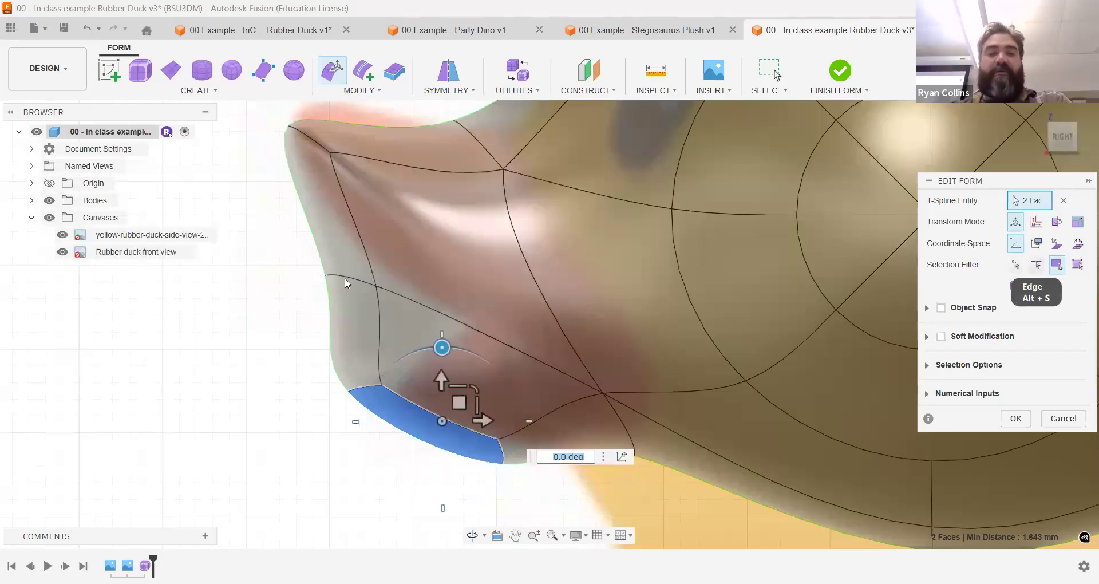
click(371, 284)
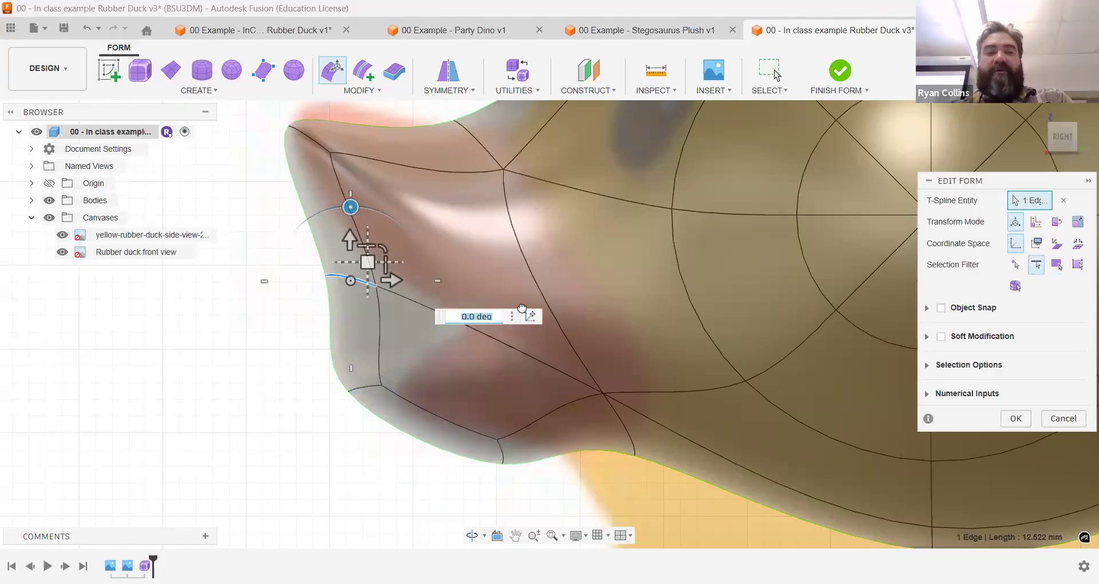
drag(368, 262, 526, 300)
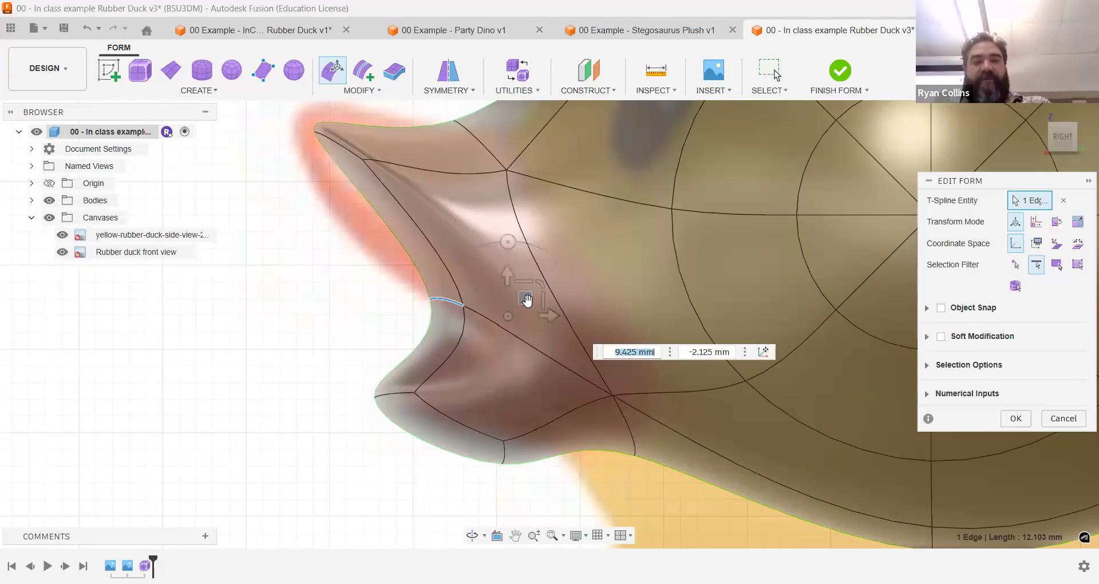
key(ctrl+z)
key(ctrl+z)
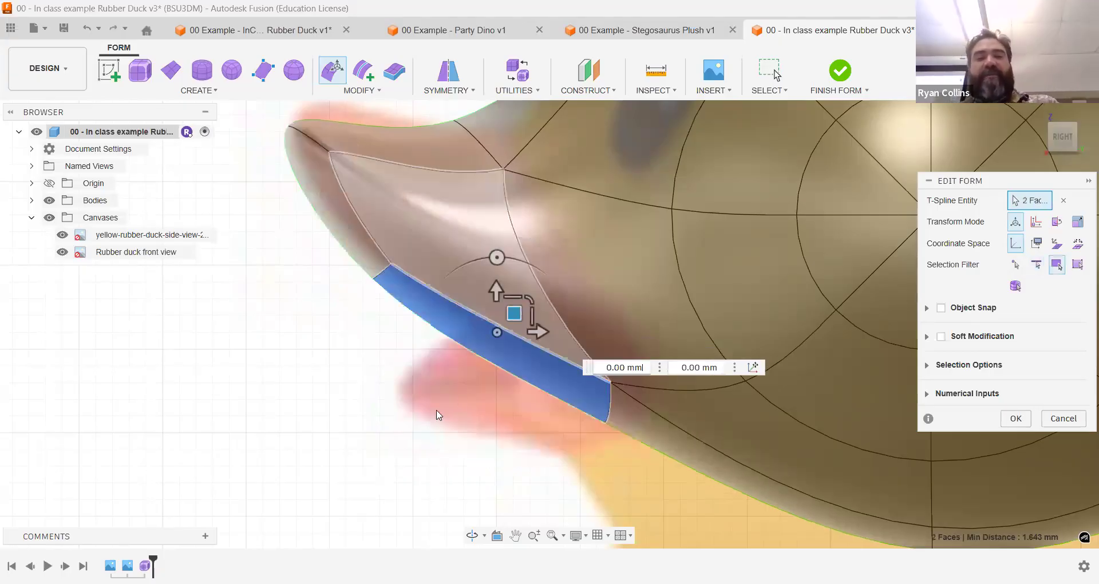
- Move the beak's underside face 0.566 mm back and 4.034 mm down, and rotate it 15 degrees
click(494, 408)
scroll(498, 398, down, 1)
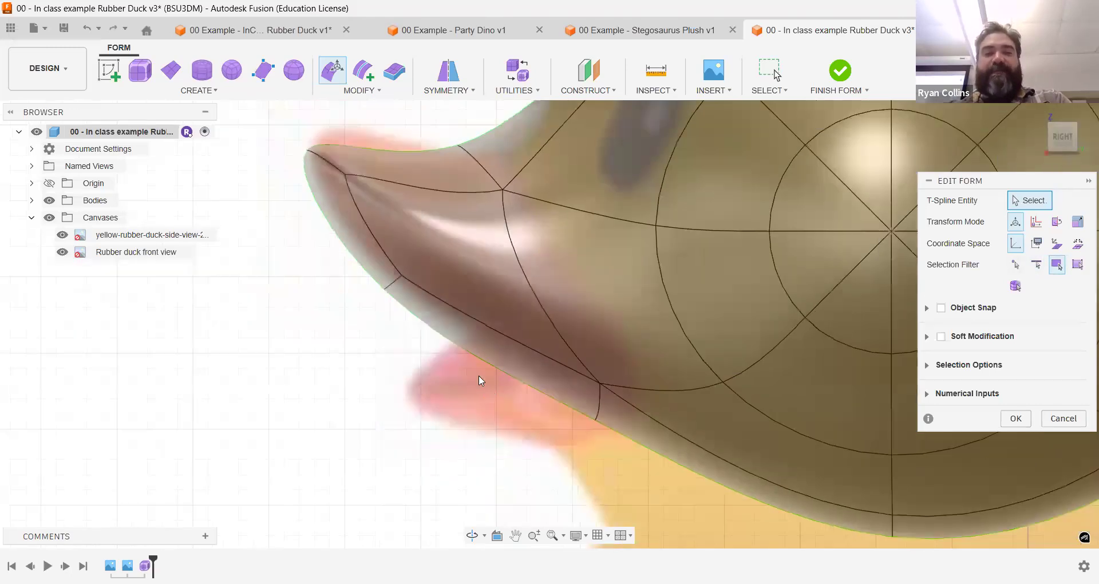
click(510, 324)
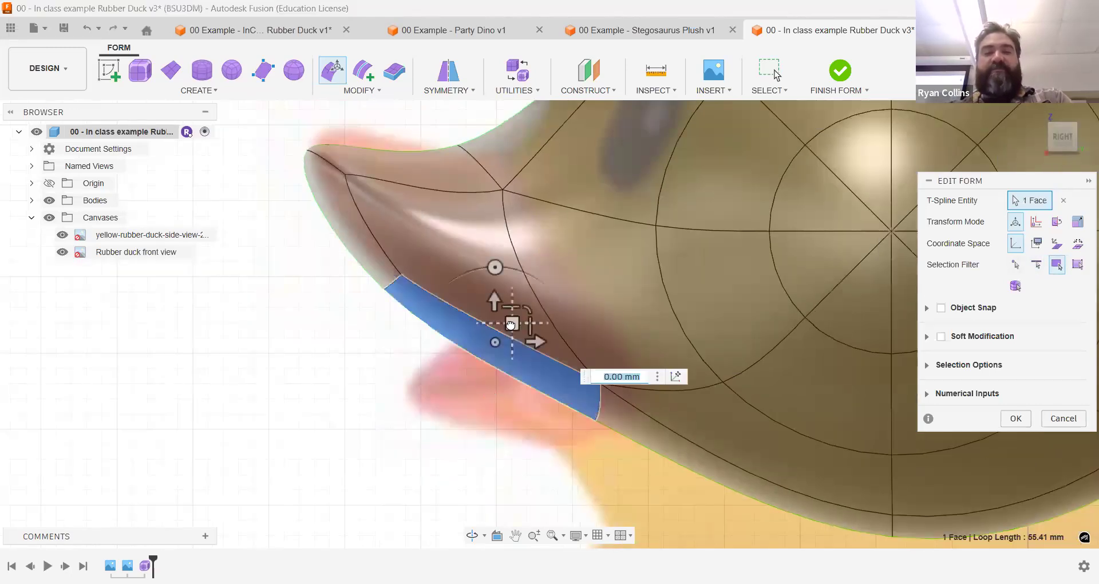
drag(503, 363, 507, 415)
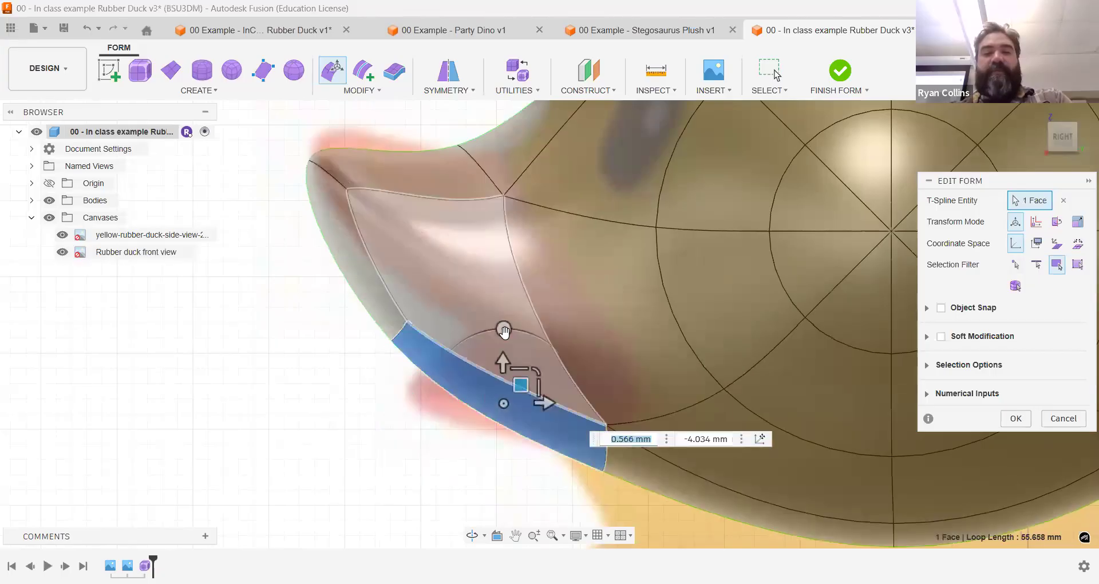
mouse_move(504, 331)
mouse_down()
mouse_move(480, 341)
mouse_move(485, 332)
mouse_up()
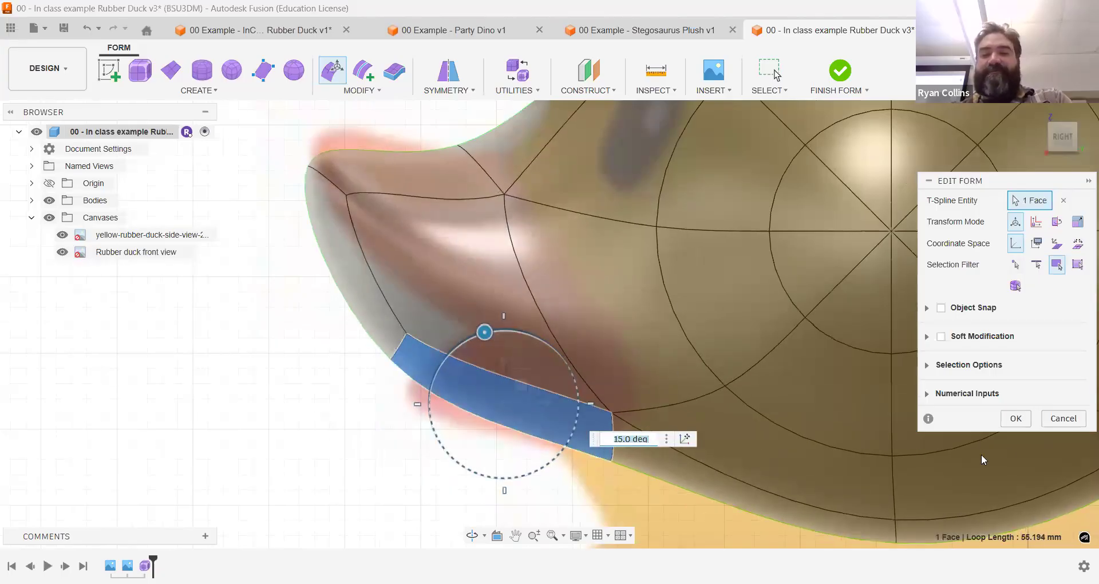
click(1016, 420)
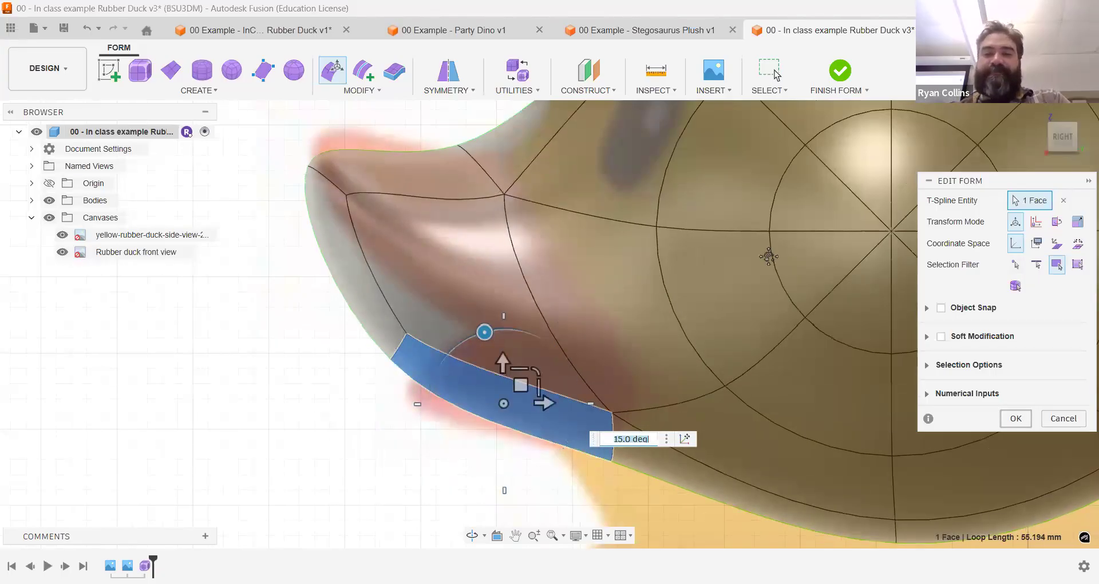
- Save the design with the version description "duck head"
scroll(746, 327, up, 4)
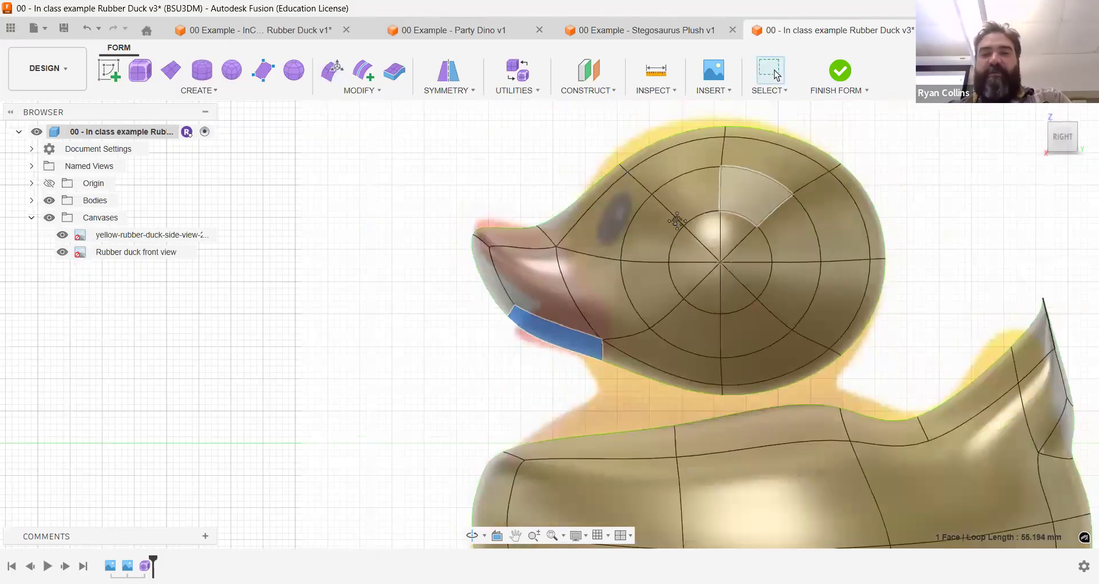
middle_drag(715, 197, 632, 180)
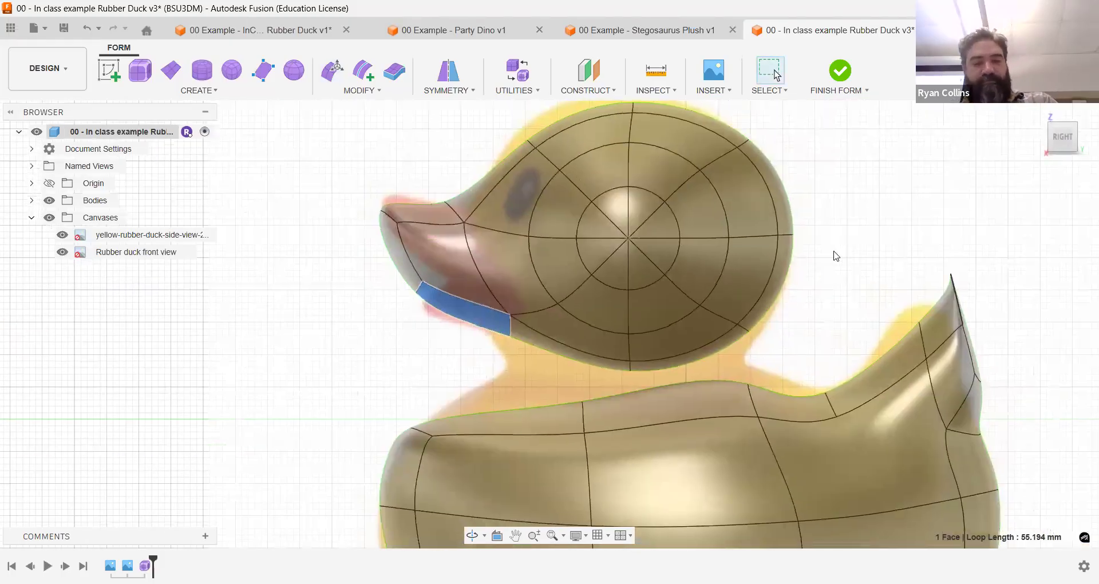
key(ctrl+s)
text(duck head)
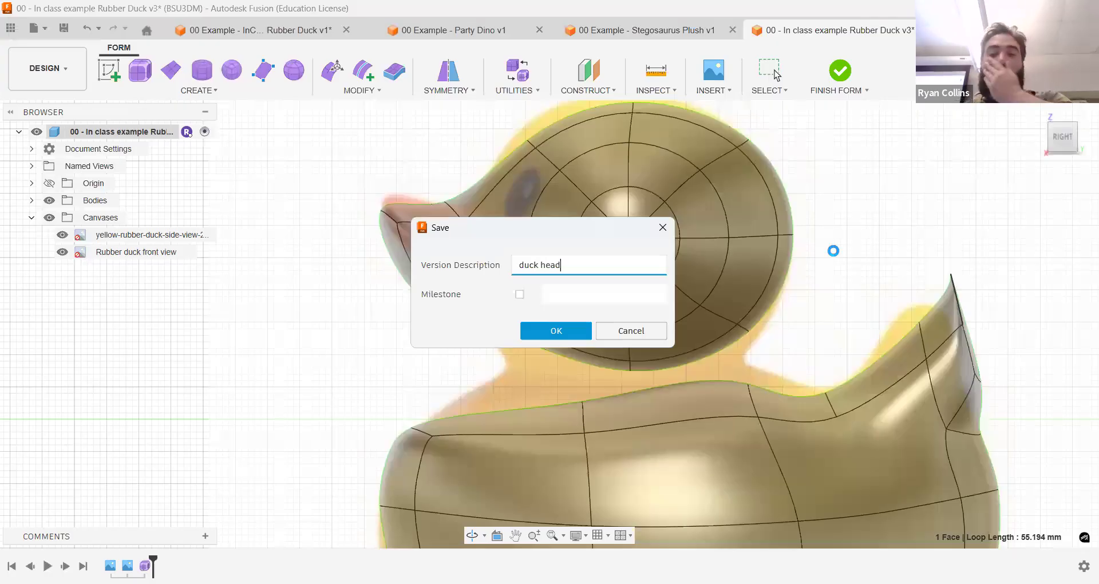
key(Return)
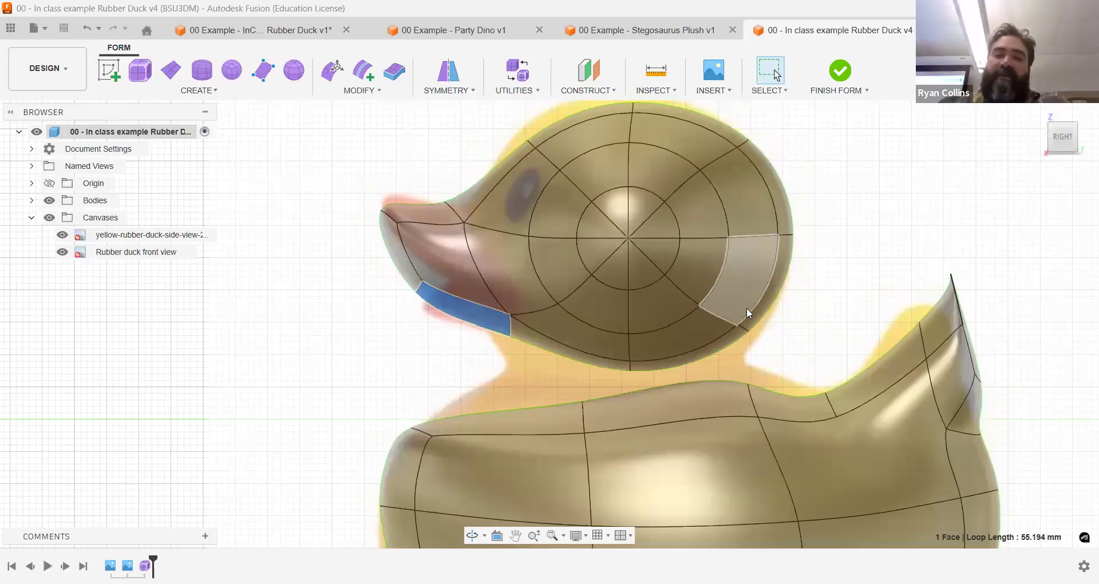
- Hide the canvases and delete the body's top face directly beneath the head to open the neck area
middle_drag(717, 382, 652, 310)
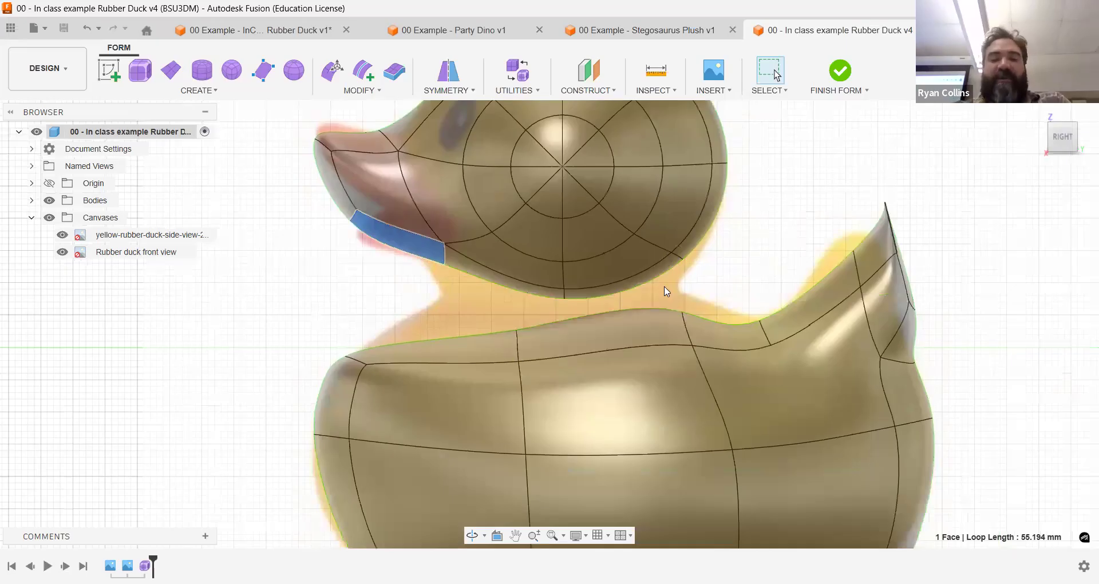
shift+middle_drag(579, 319, 633, 336)
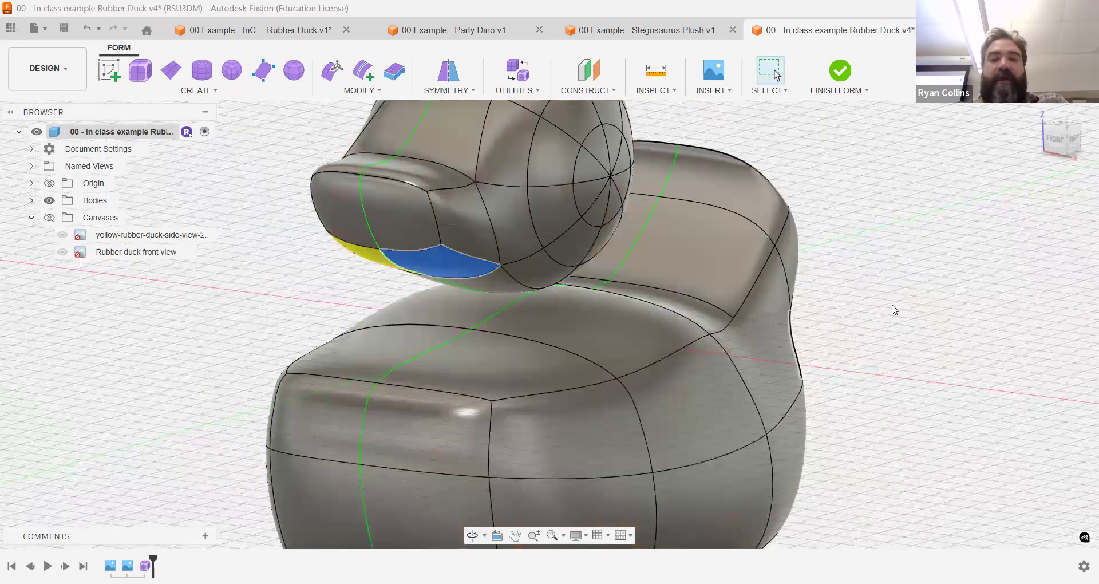
scroll(825, 312, up, 3)
shift+middle_drag(832, 314, 580, 311)
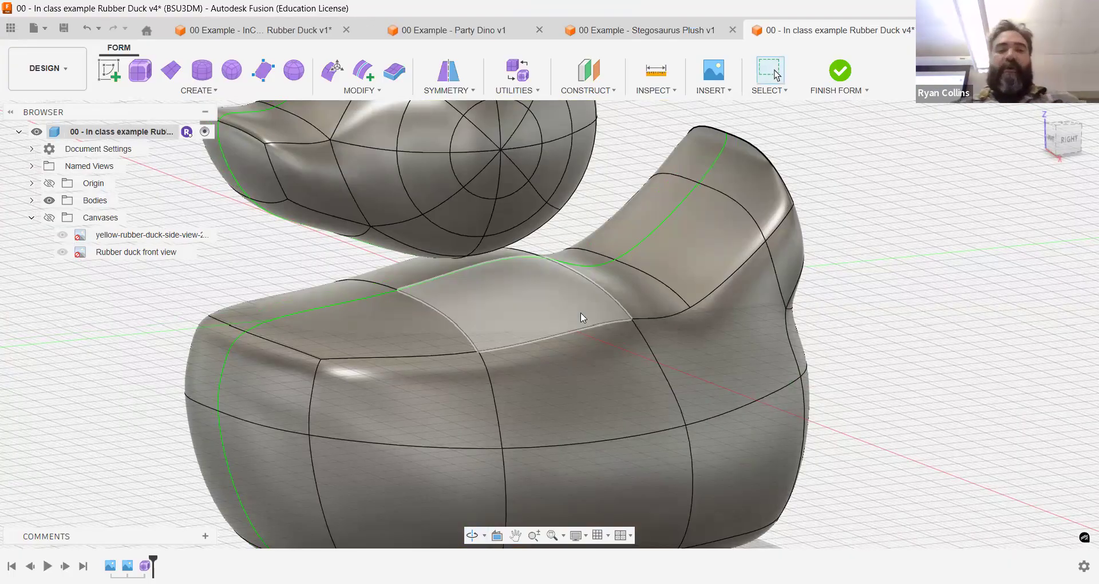
shift+middle_drag(589, 290, 506, 306)
mouse_move(498, 264)
shift+middle_down()
mouse_move(489, 250)
mouse_move(491, 259)
shift+middle_up()
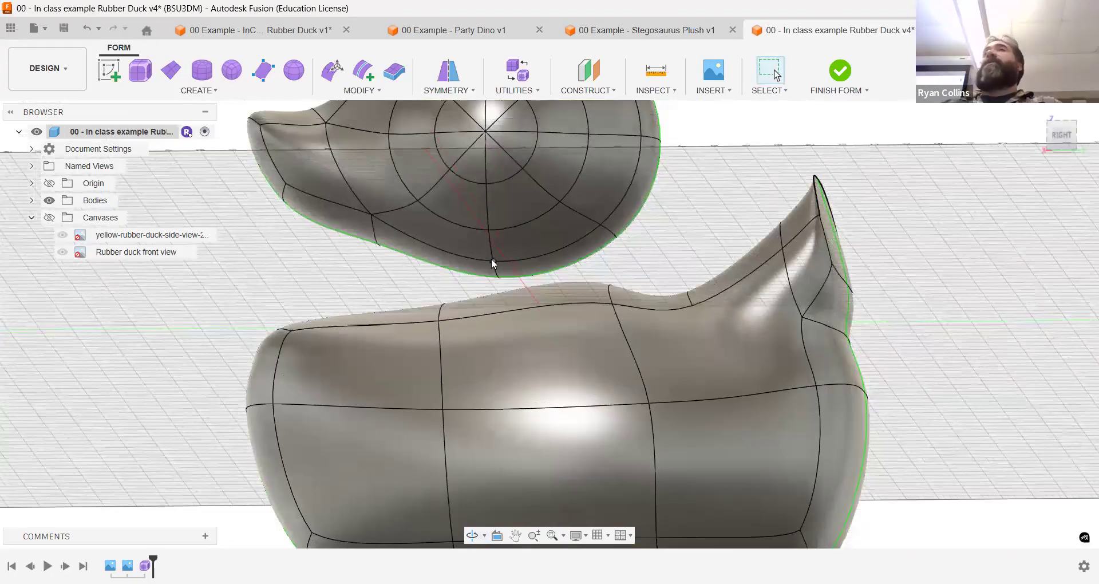
shift+middle_drag(488, 255, 496, 286)
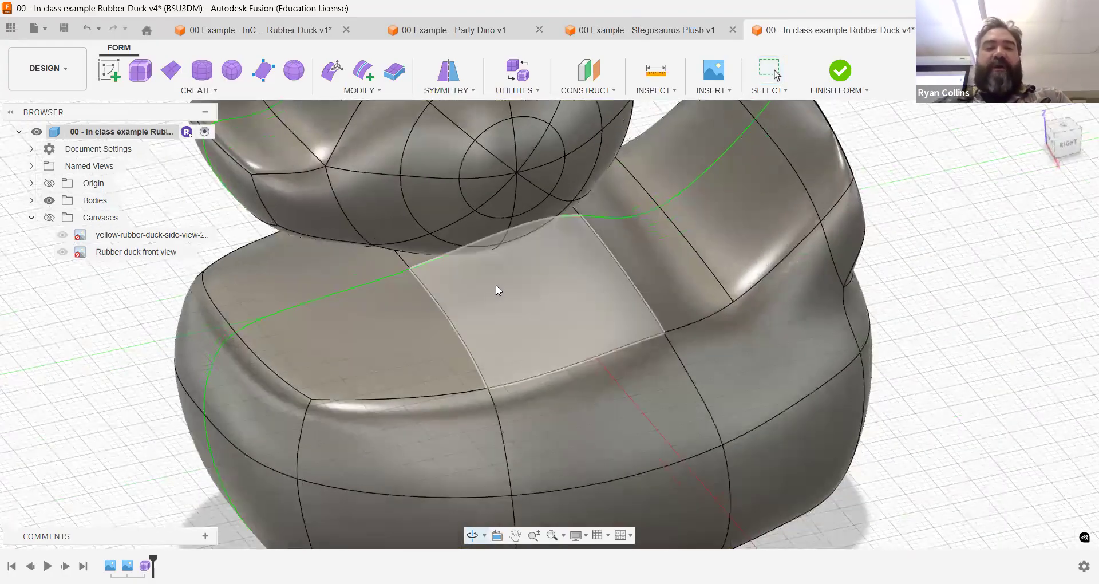
click(511, 311)
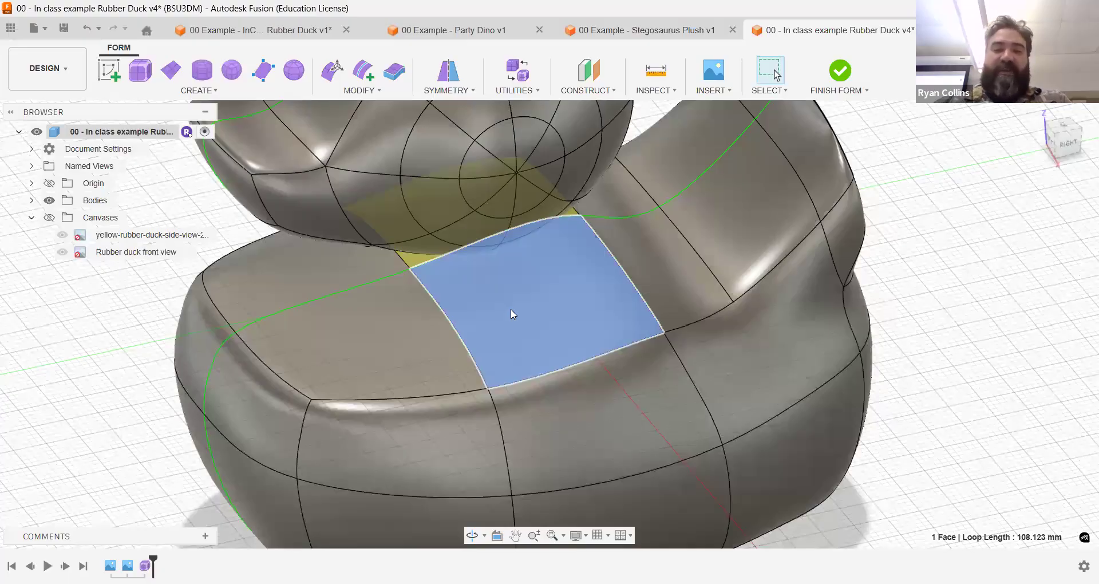
key(Delete)
- Select the edge loop around the body's neck opening and rotate it -10 degrees in the side view
mouse_move(619, 334)
shift+middle_down()
mouse_move(614, 318)
mouse_move(640, 320)
mouse_move(612, 317)
mouse_move(625, 341)
shift+middle_up()
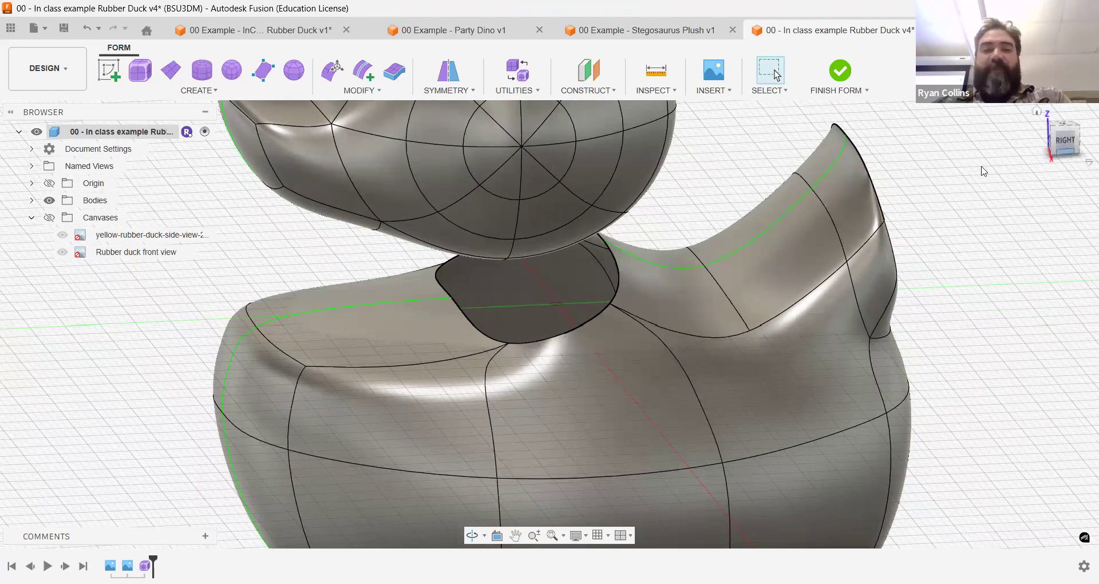
click(1065, 140)
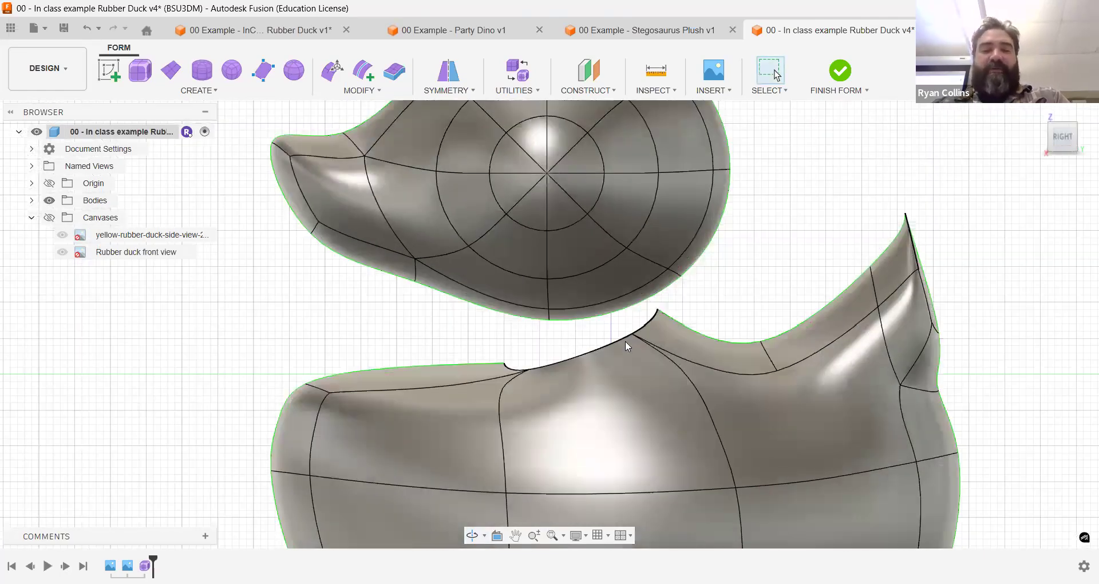
click(338, 80)
click(1038, 269)
shift+middle_drag(654, 368, 659, 390)
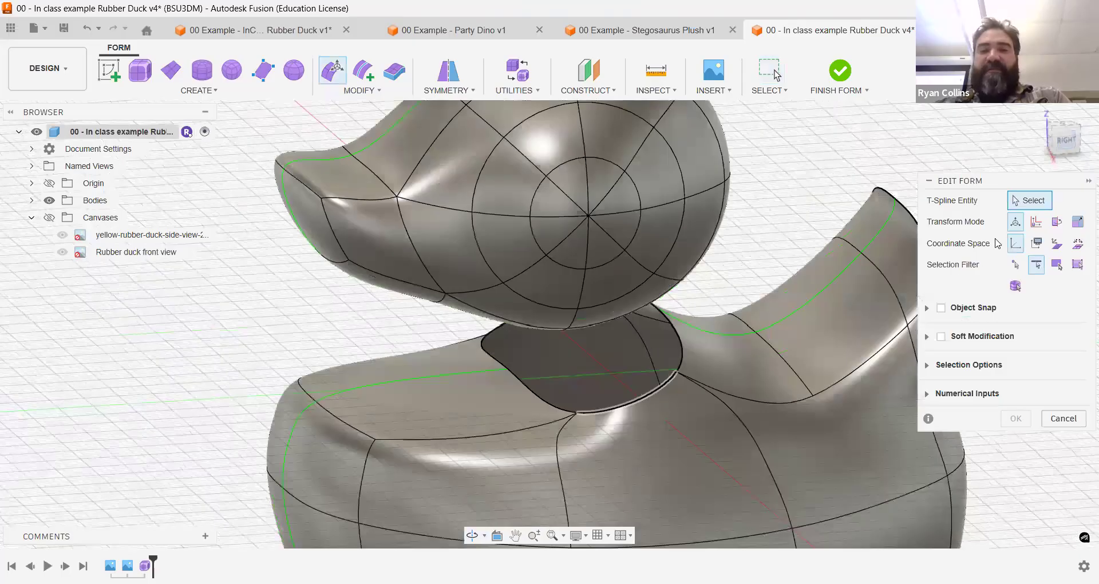
double_click(659, 390)
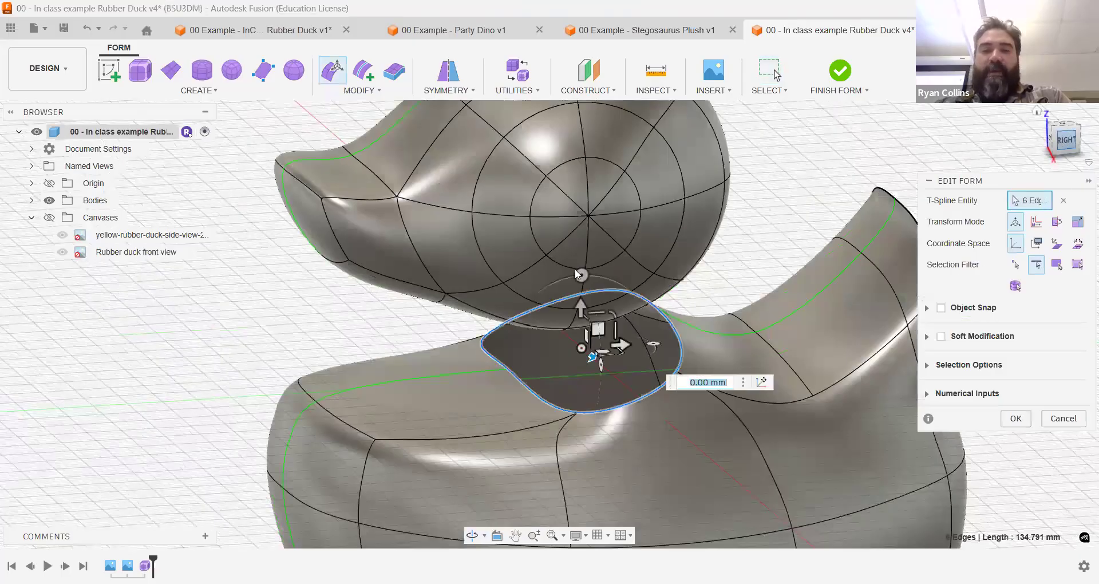
click(1064, 140)
drag(604, 283, 594, 275)
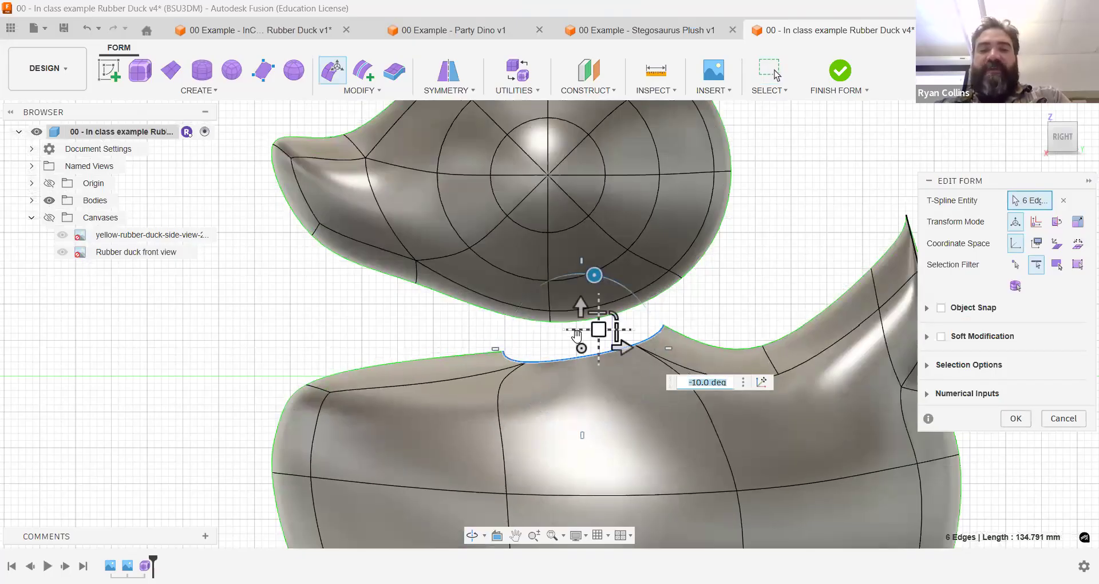
- Scale the body's neck-opening edge loop by about 1.549 front to back and about 0.523 across its width
drag(576, 337, 518, 336)
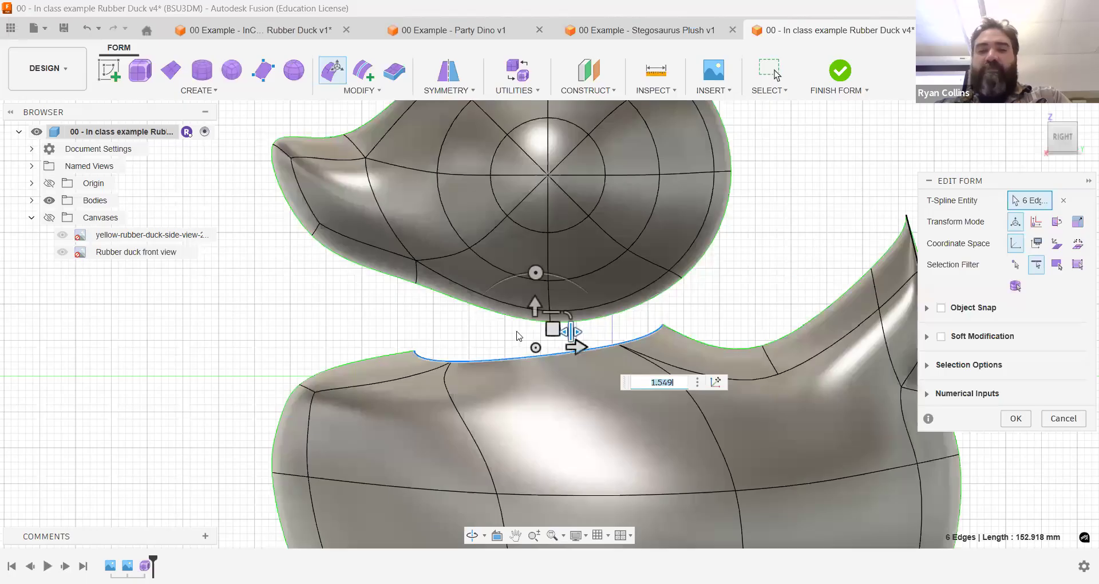
shift+middle_drag(558, 333, 631, 340)
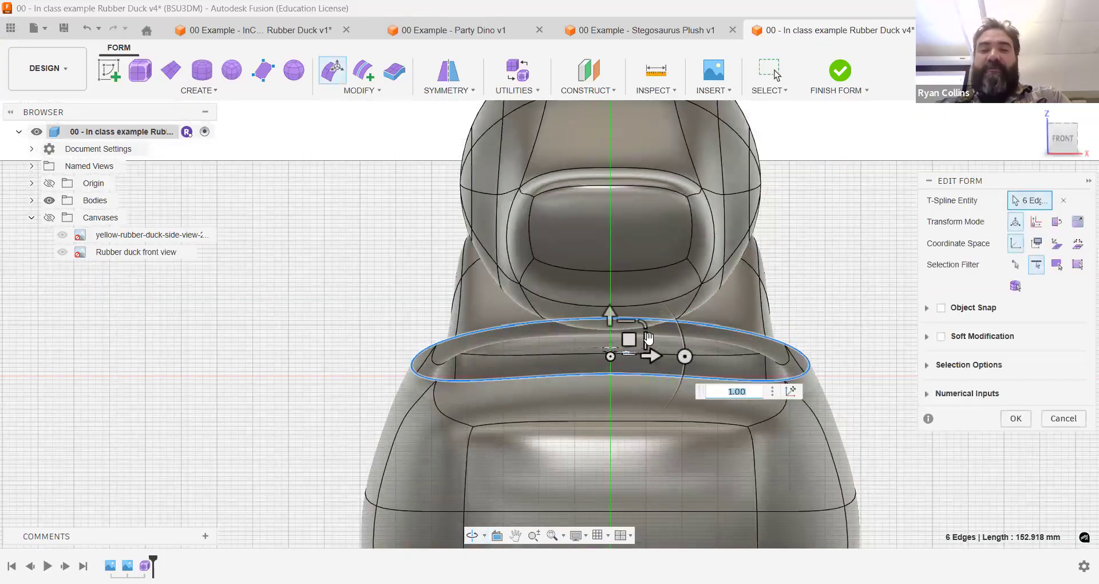
drag(646, 339, 646, 340)
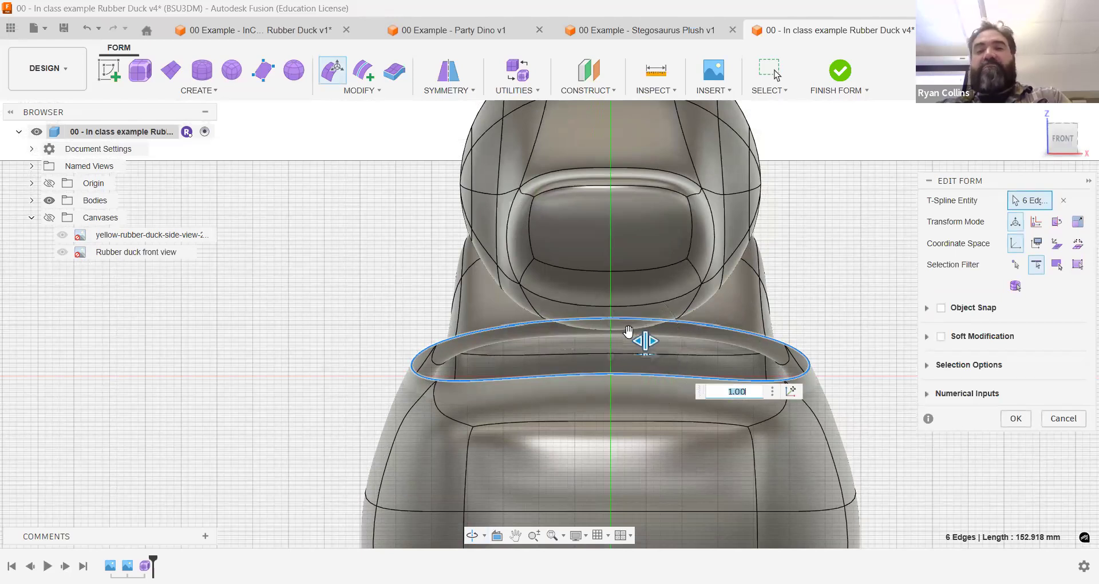
drag(628, 331, 637, 315)
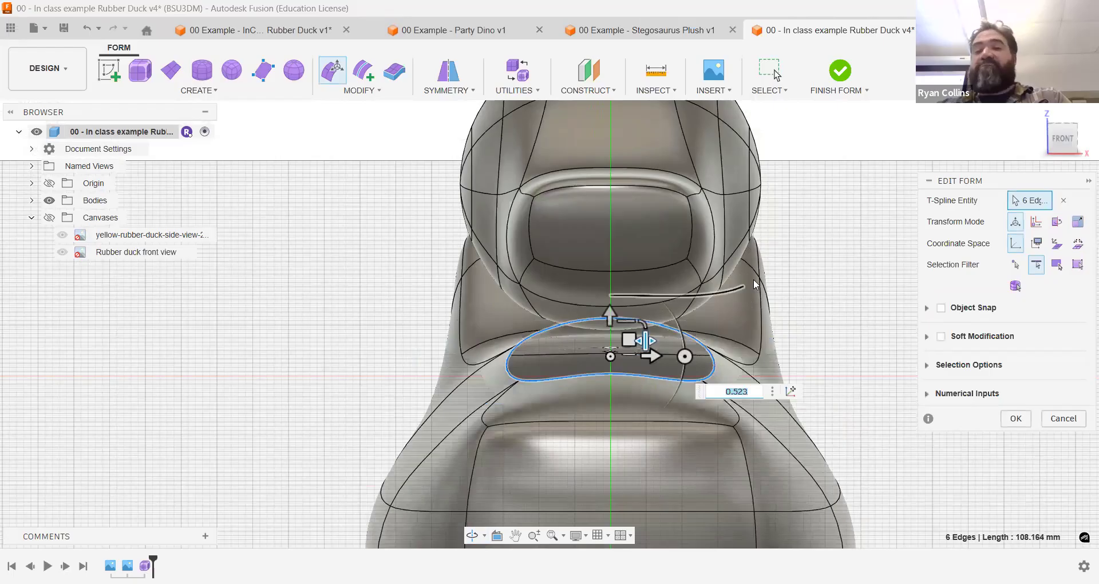
mouse_move(863, 331)
shift+middle_down()
mouse_move(826, 326)
mouse_move(853, 329)
shift+middle_up()
click(853, 331)
click(1022, 421)
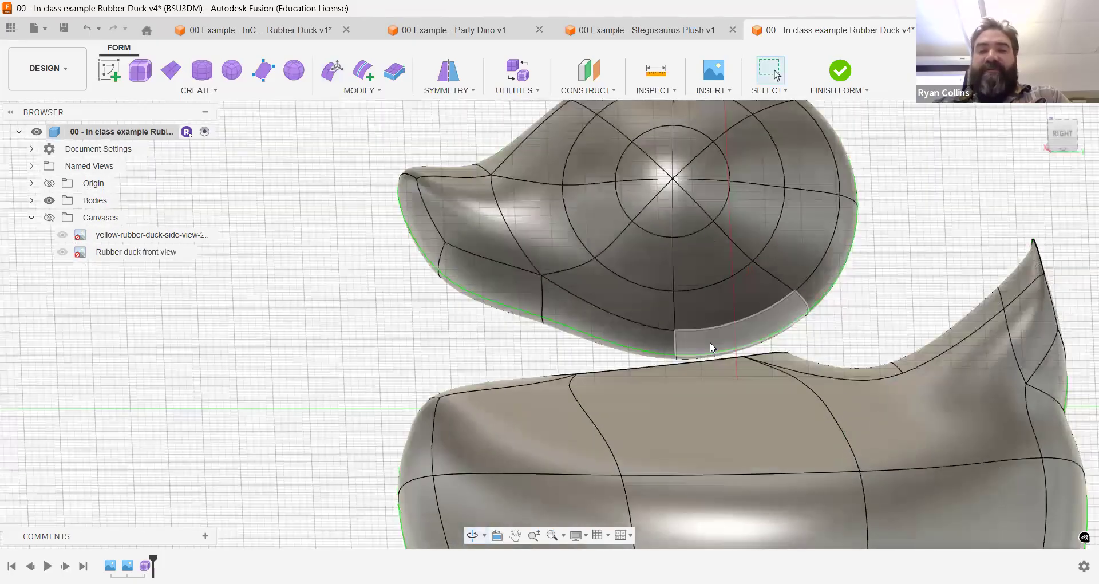
- Delete the head's rear underside face above the body's neck opening
click(709, 342)
drag(710, 342, 762, 301)
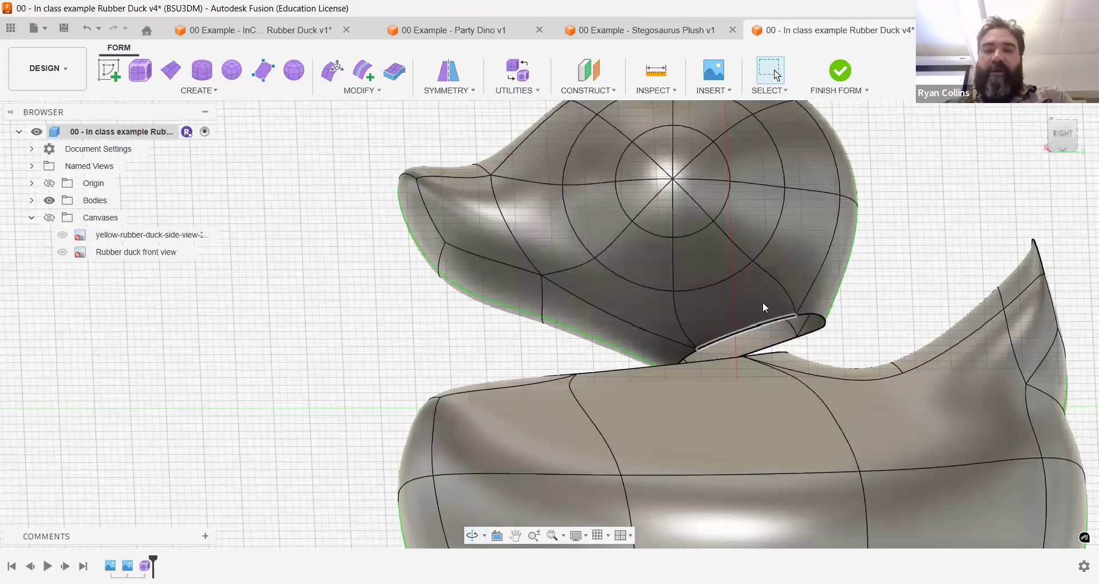
drag(1060, 128, 1066, 140)
click(1065, 144)
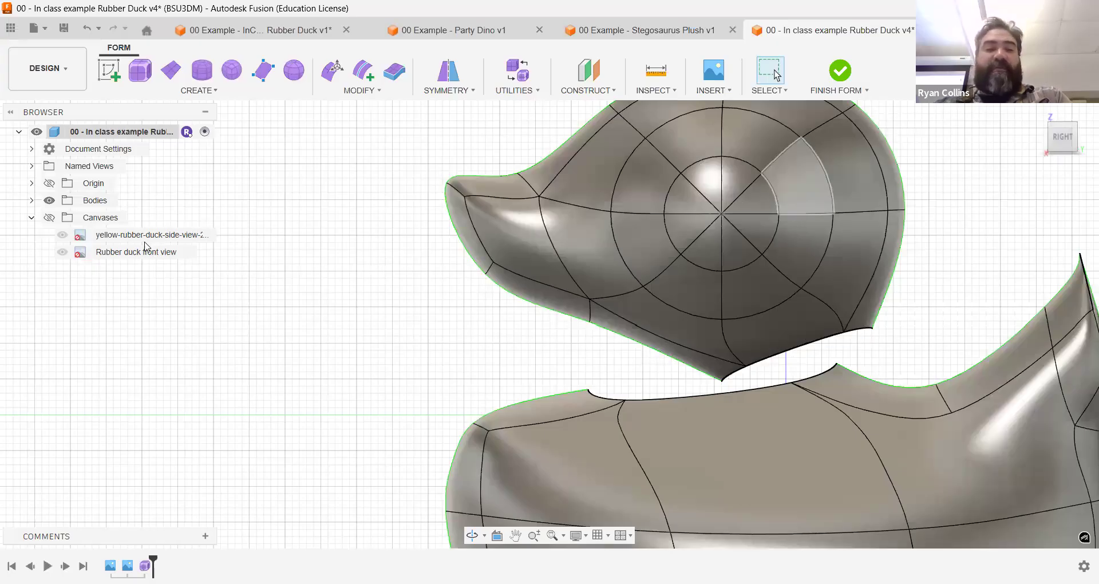
- Show the canvases and move the head body -13 mm along the Y axis
click(49, 217)
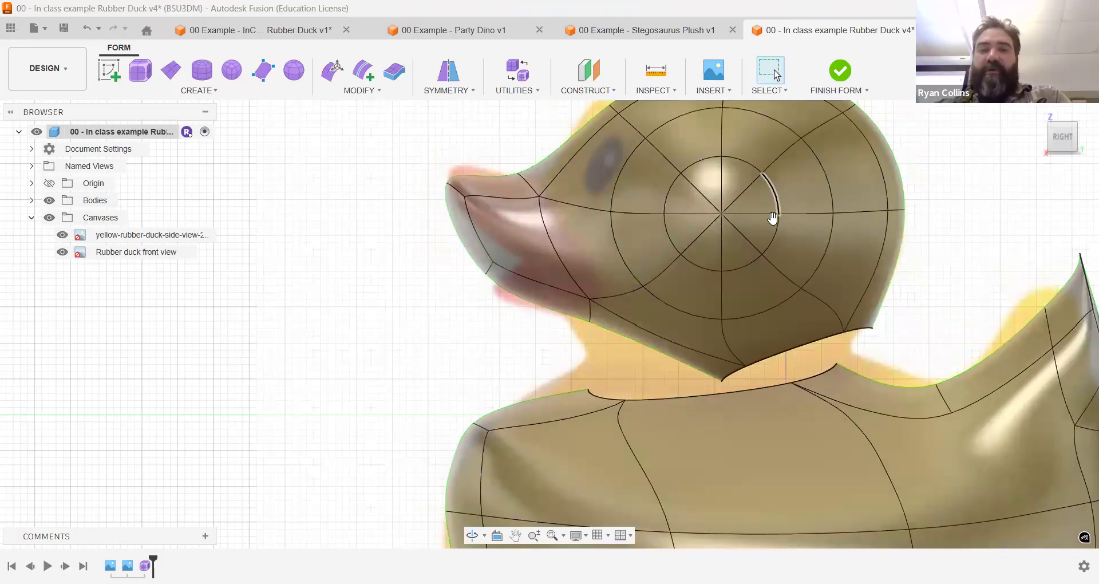
click(656, 217)
key(m)
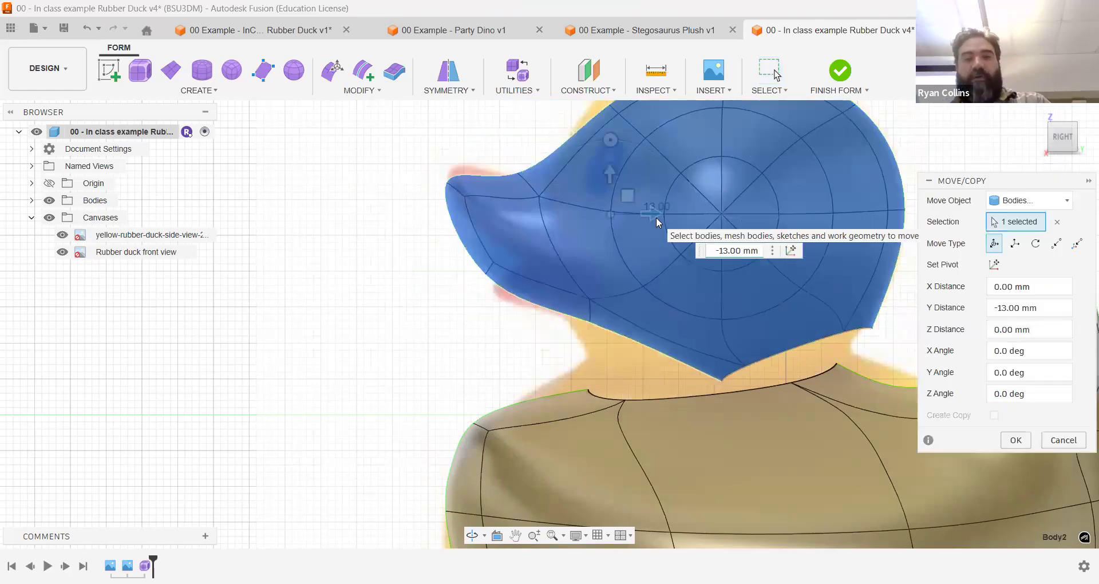
key(Return)
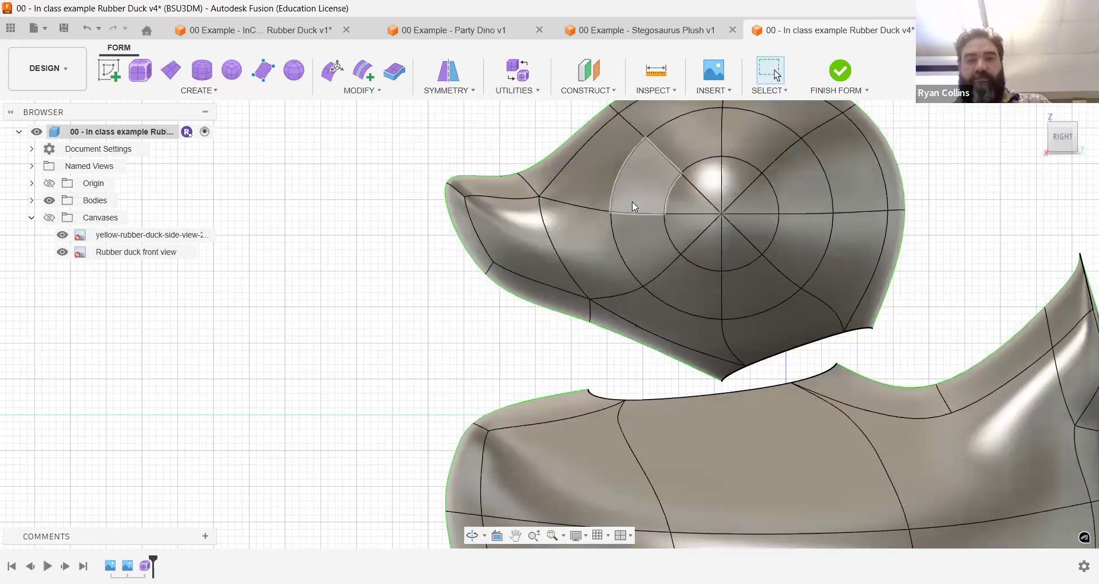
- Bring back the reference canvases and rotate the edge loop of the head's lower opening by -15 degrees
key(ctrl+z)
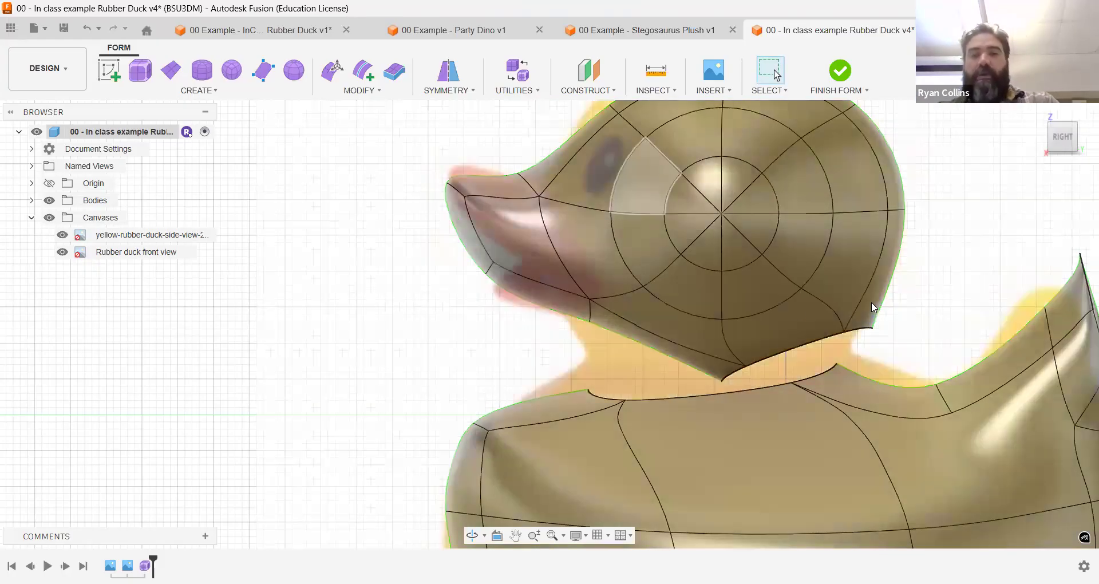
click(334, 71)
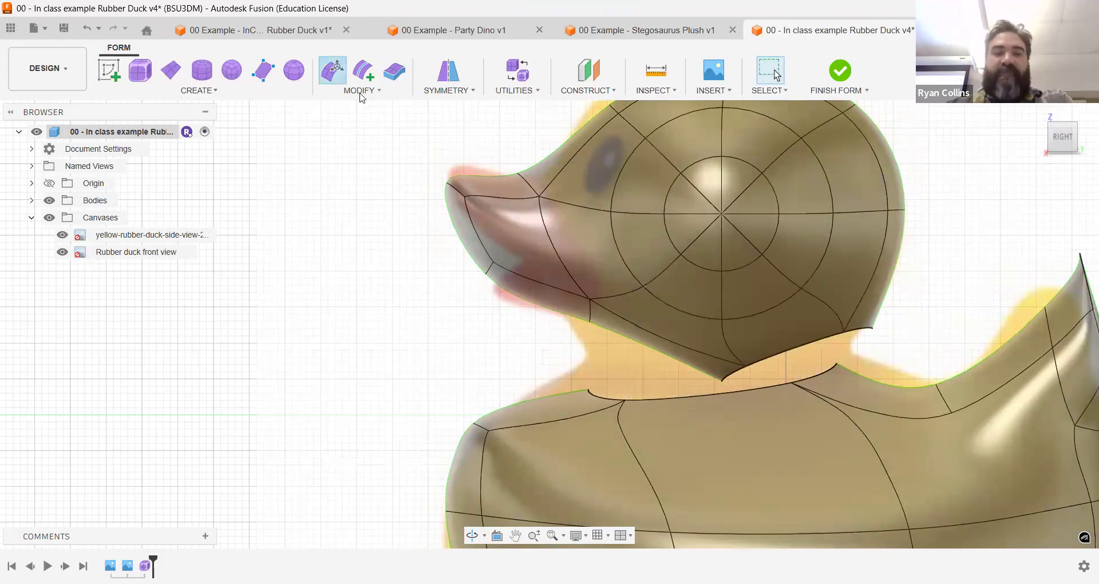
double_click(800, 349)
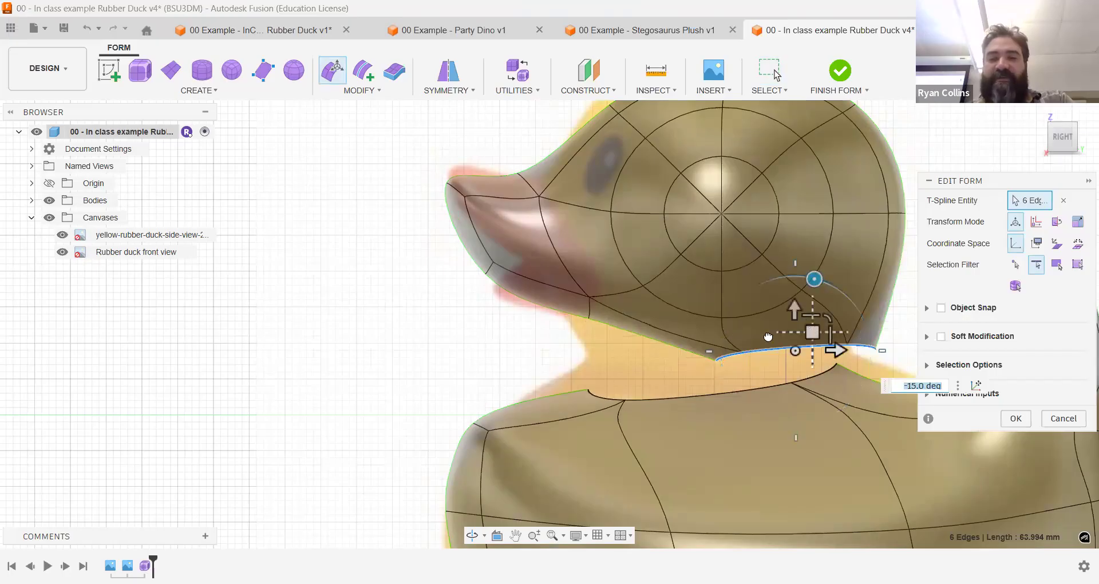
- Stretch the head's opening edge loop lengthwise by a factor of 1.50 and shift it -2.88 mm and 1.28 mm to follow the side-view neck
drag(812, 331, 769, 341)
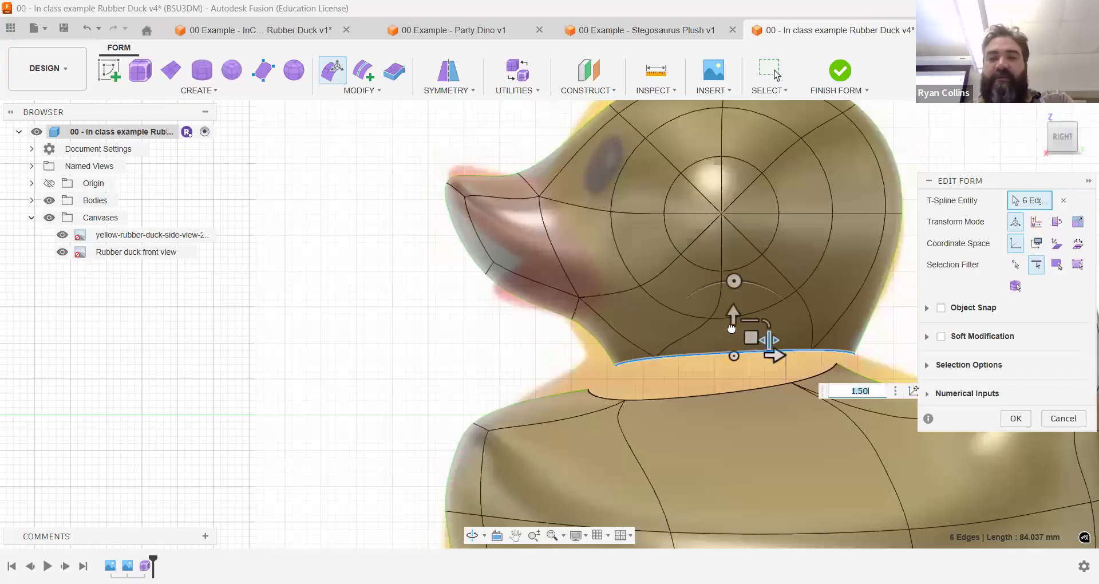
drag(751, 338, 728, 325)
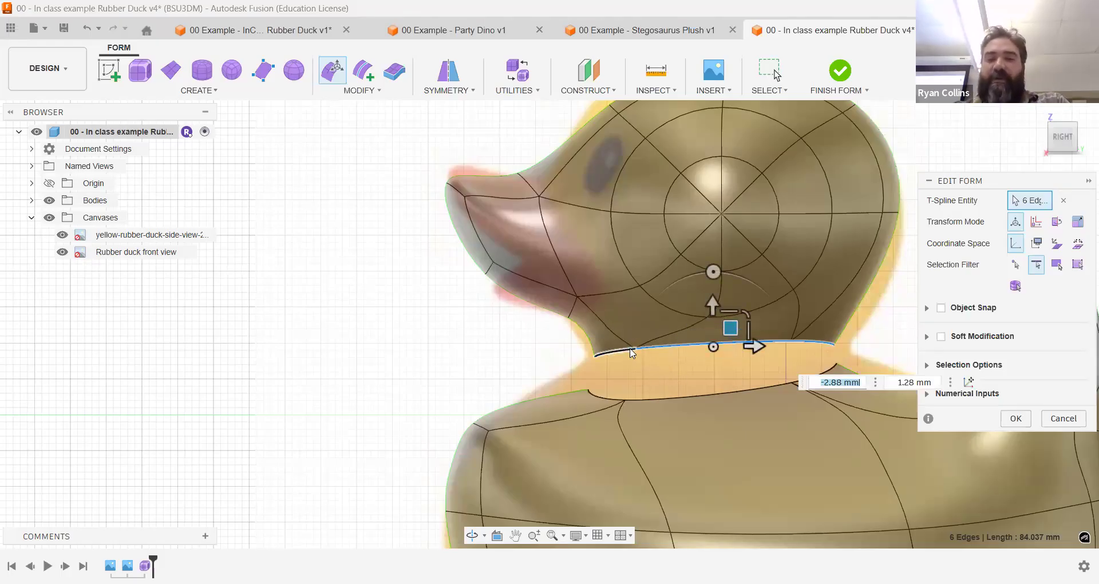
- Widen the head's opening edge loop sideways by a factor of 1.817 against the front-view canvas and finish the form edit
shift+middle_drag(675, 372, 710, 381)
click(1052, 143)
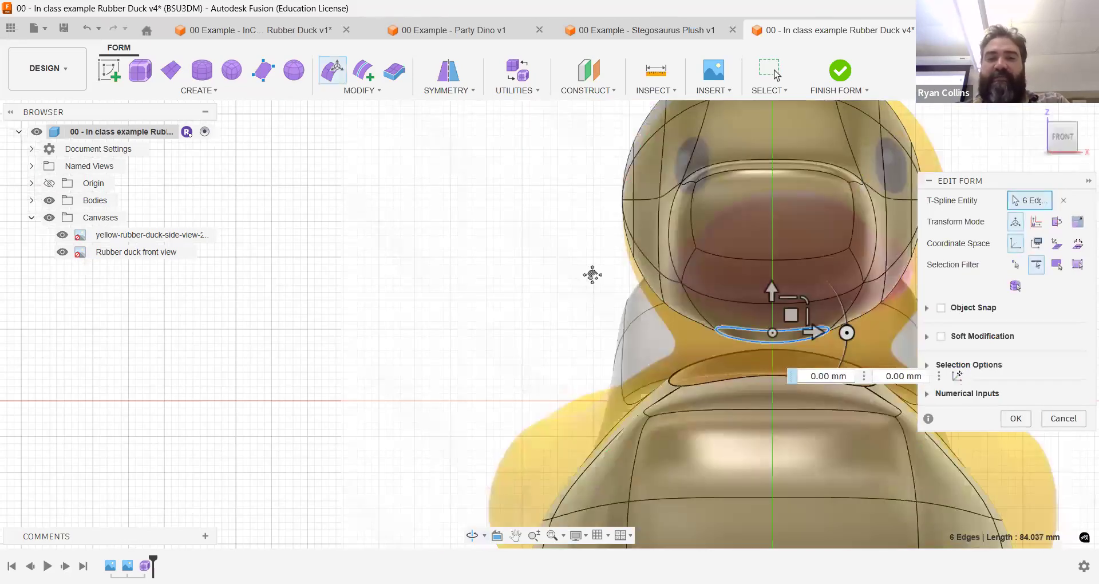
middle_drag(811, 318, 600, 262)
drag(598, 262, 622, 266)
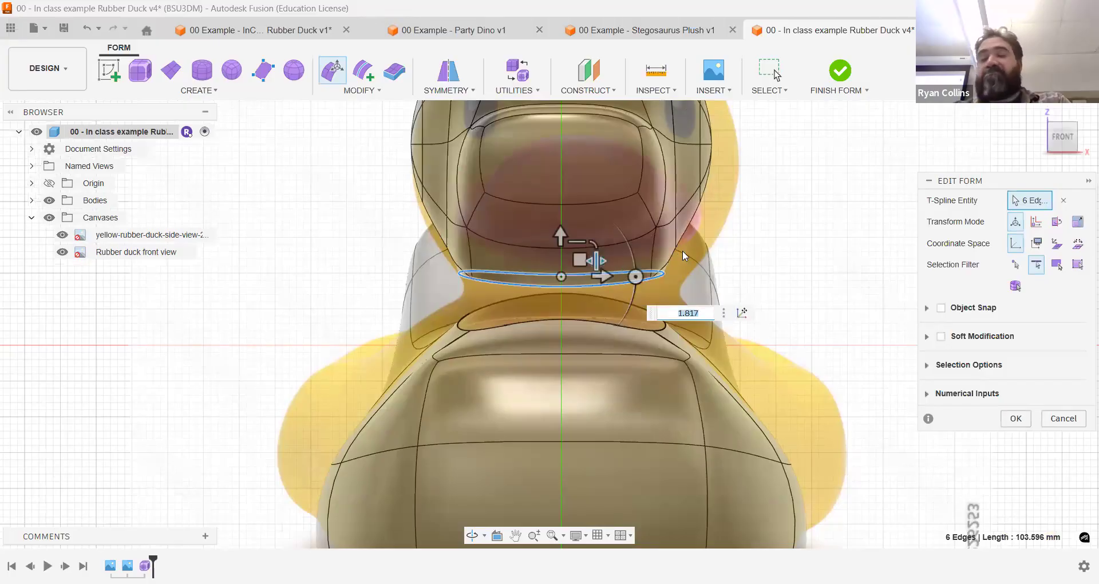
click(1016, 419)
- Hide the reference canvases and clear the edge selection on the head's lower opening
shift+middle_drag(844, 290, 801, 307)
click(50, 216)
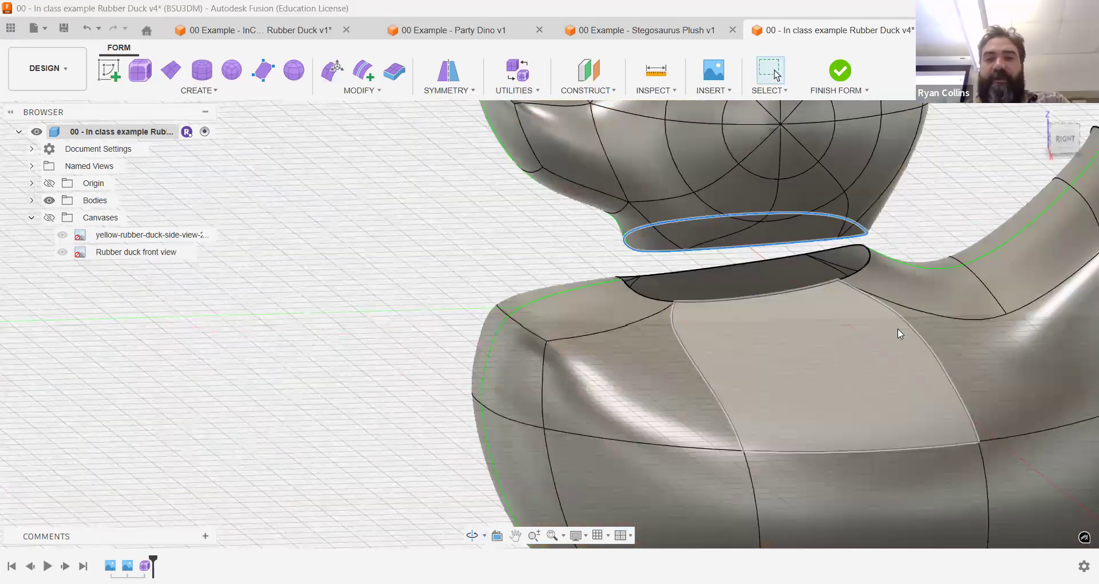
middle_drag(802, 315, 670, 287)
key(Escape)
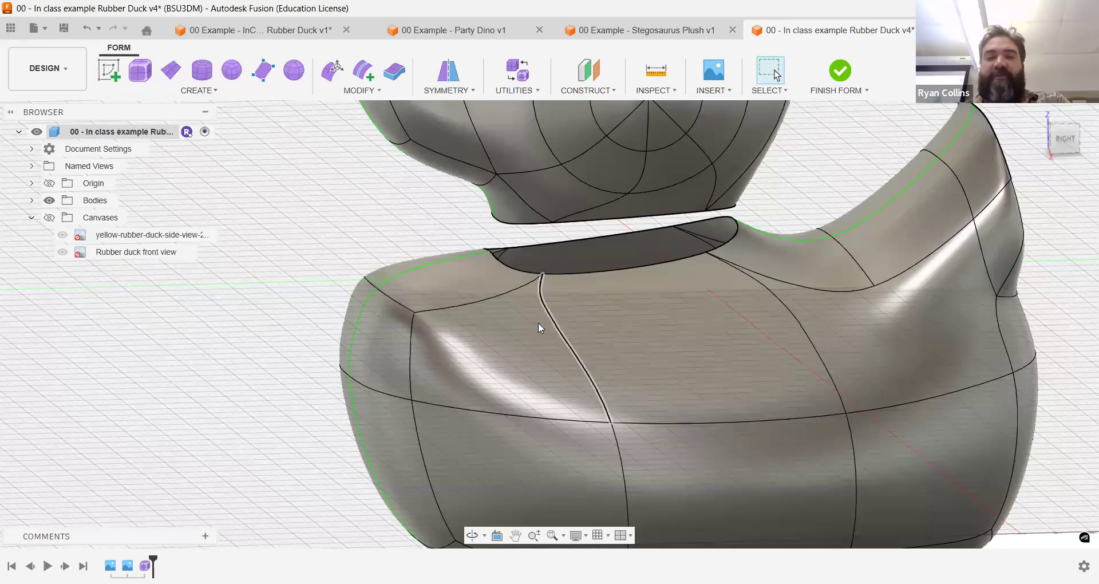
- Select the faces along one side of the body's neck opening to check how many border it
click(537, 287)
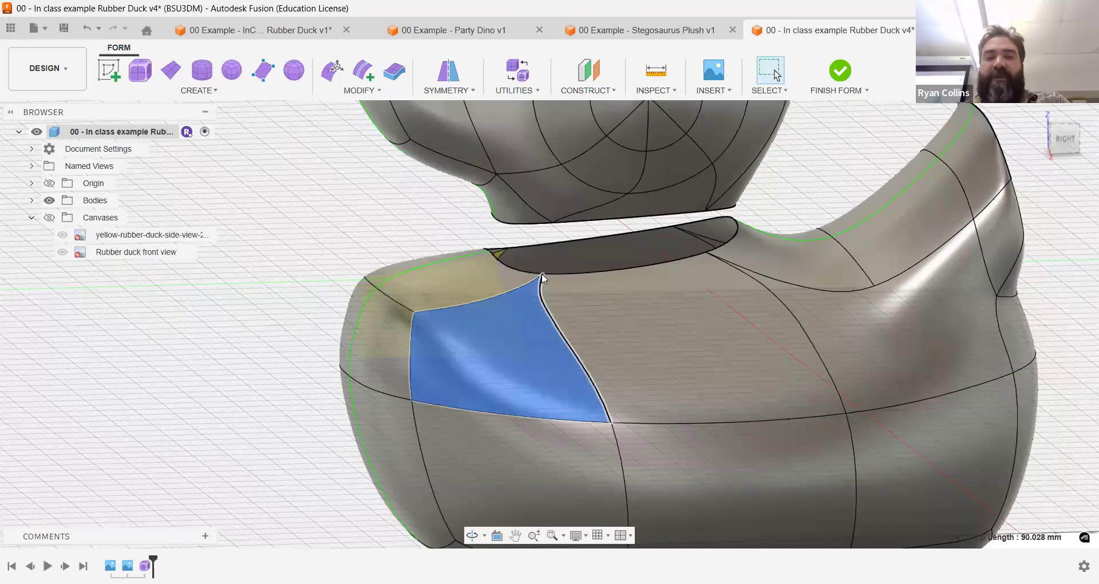
click(504, 274)
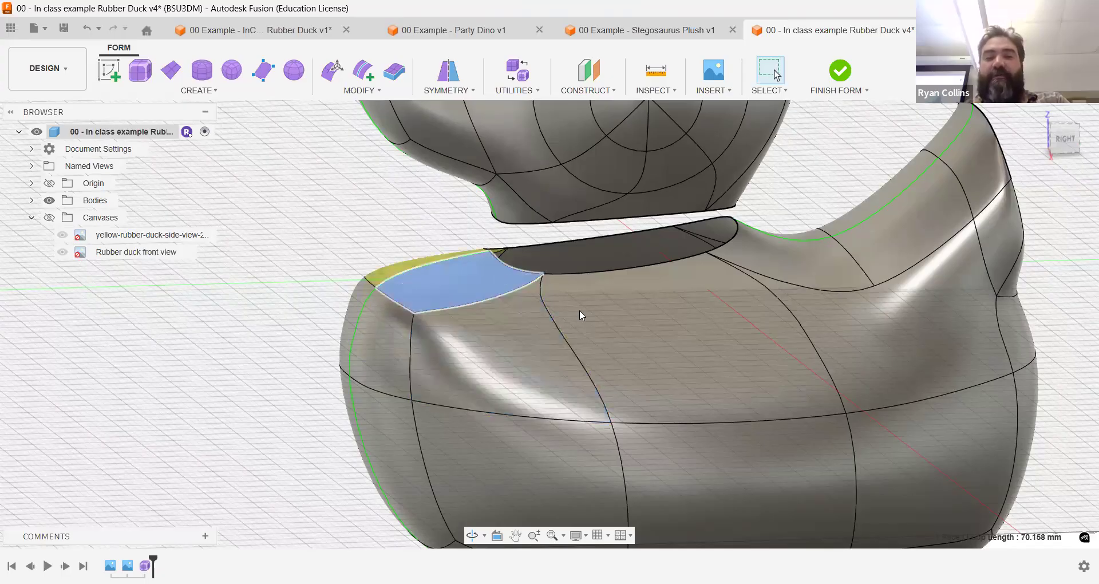
shift+click(643, 302)
shift+click(775, 264)
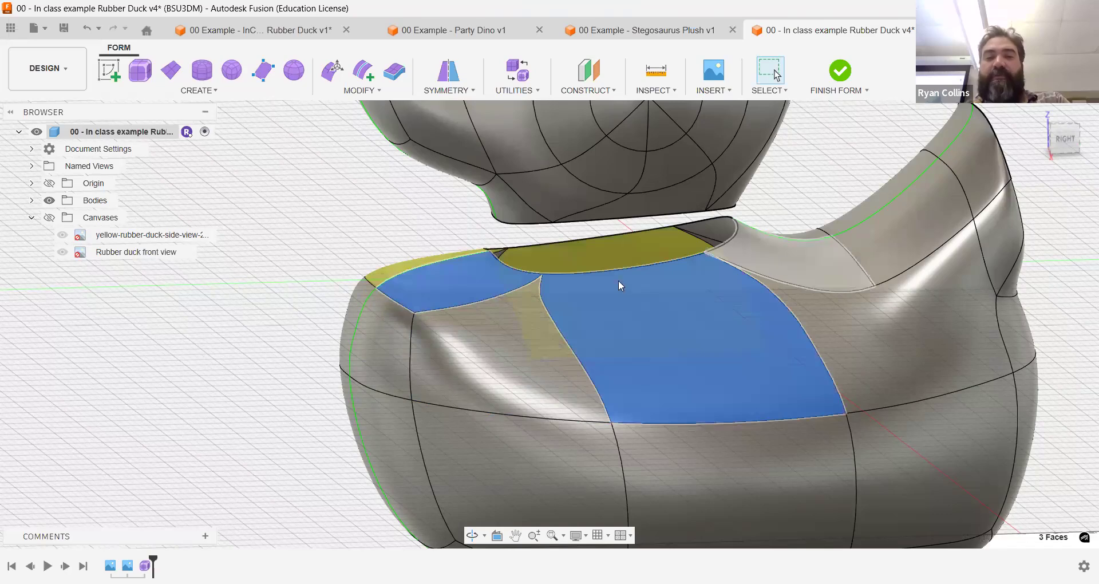
- Select the faces along one side of the head's lower opening to compare them with the body's
mouse_move(650, 277)
shift+middle_down()
mouse_move(650, 248)
mouse_move(734, 146)
mouse_move(746, 305)
mouse_move(719, 307)
mouse_move(707, 322)
mouse_move(649, 294)
shift+middle_up()
click(734, 146)
click(649, 293)
shift+click(548, 291)
shift+middle_drag(548, 290, 391, 322)
shift+click(385, 320)
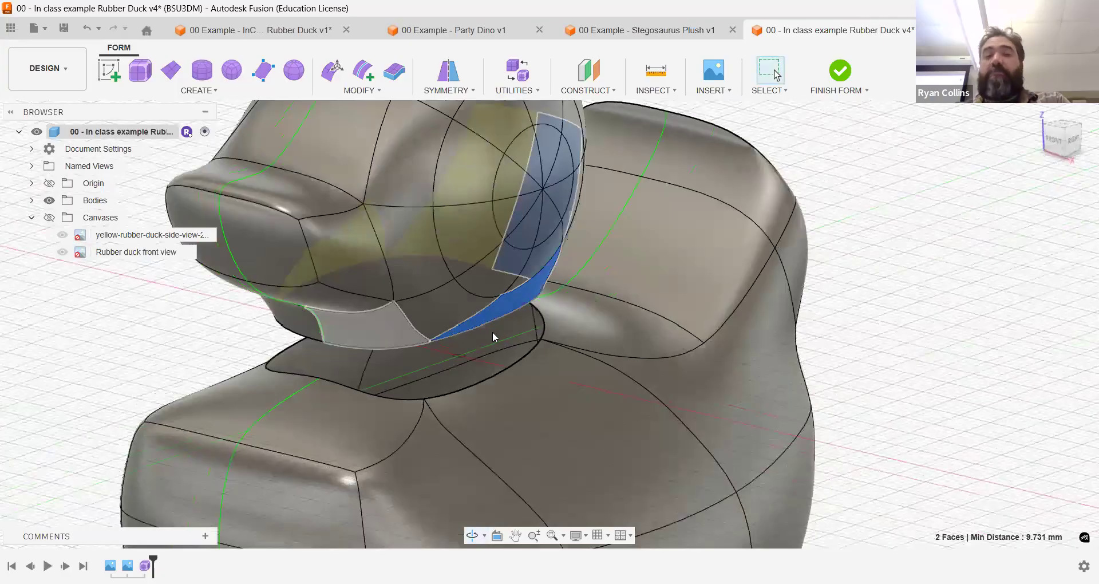
shift+middle_drag(474, 314, 460, 176)
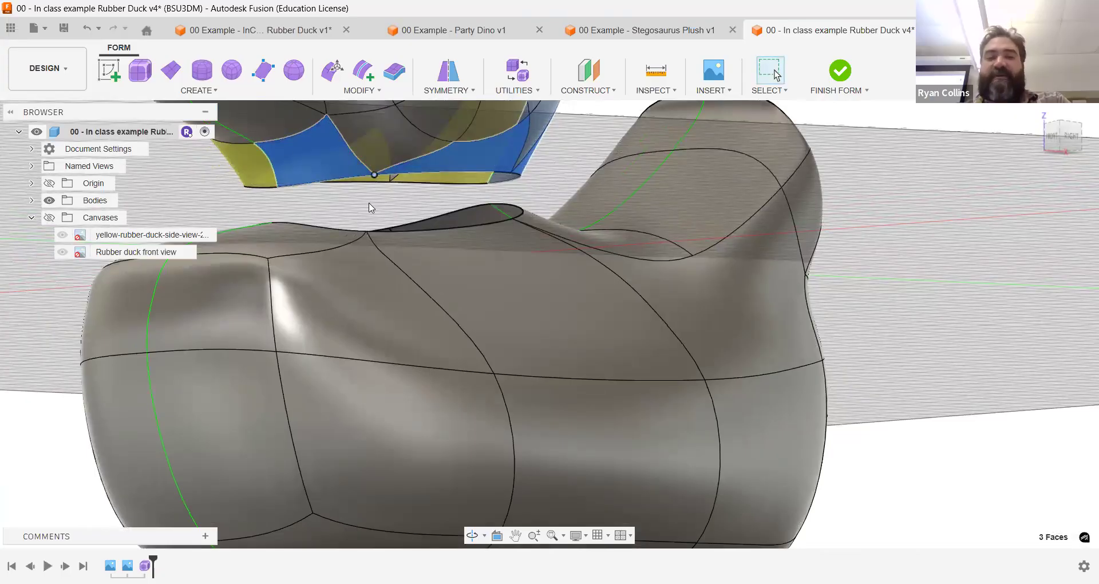
- Compare the corner faces of the body's and head's openings to check their alignment, and clear the selection
click(368, 280)
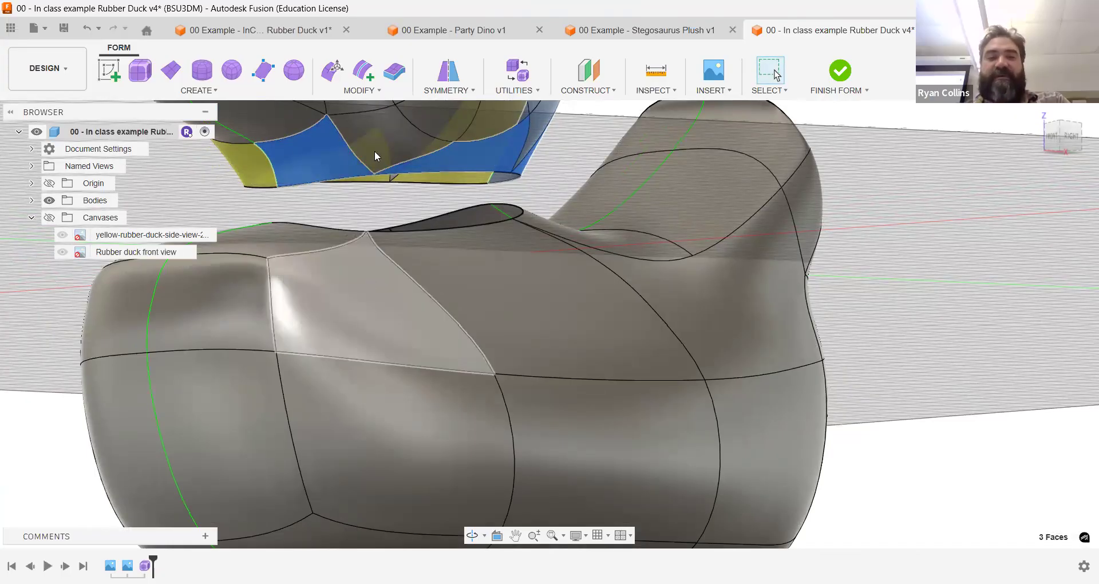
shift+click(374, 150)
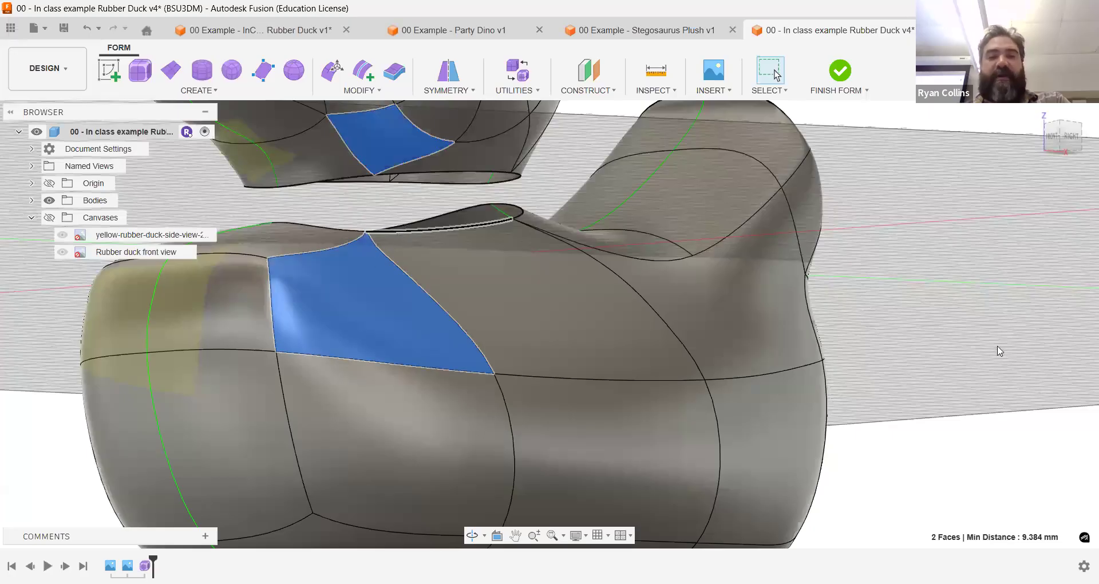
click(563, 173)
middle_drag(563, 173, 705, 206)
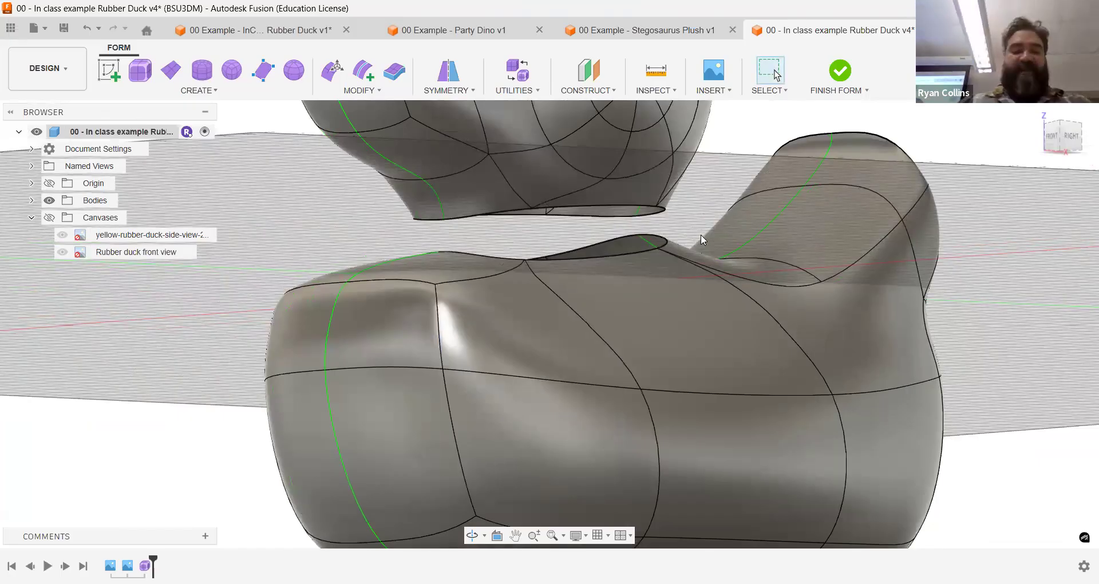
- Save the design with the version description "ready for bridge"
key(ctrl+s)
text(ready for bridge)
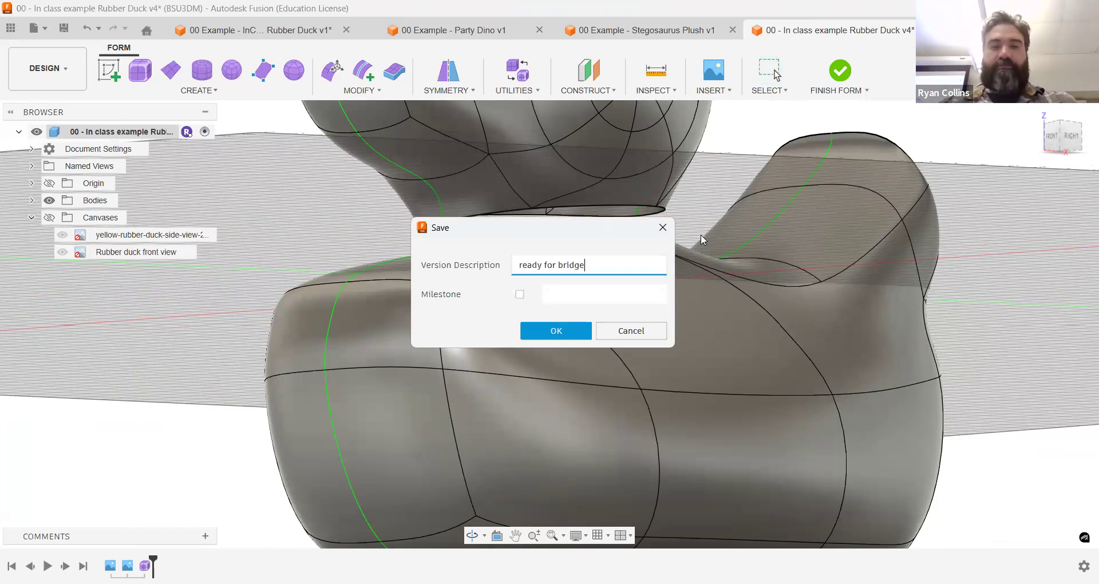
key(Return)
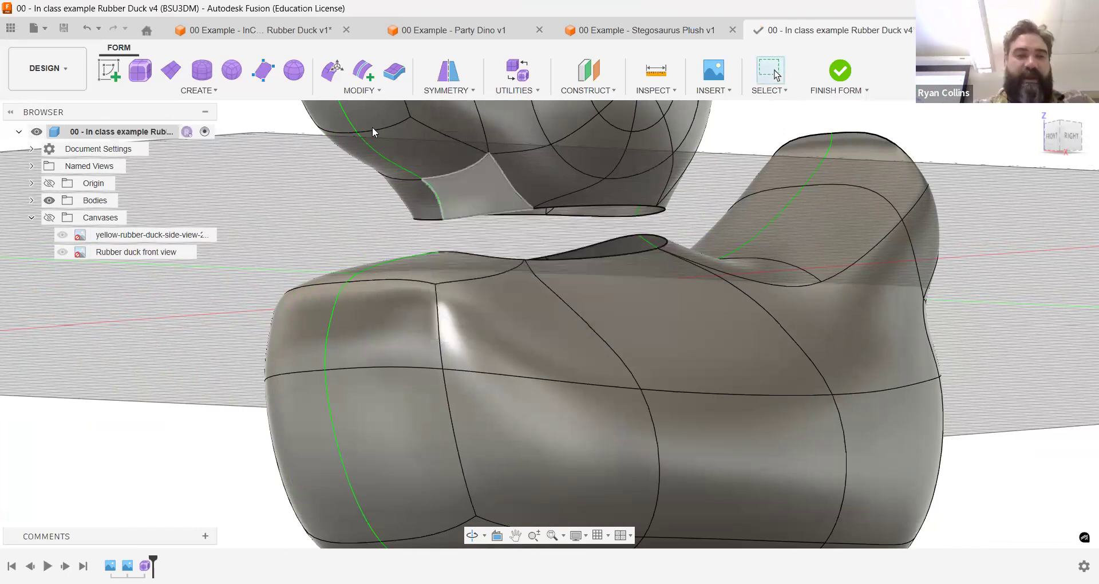
- Set up a Bridge with the head's lower opening as side 1 and the body's neck opening as side 2
click(359, 90)
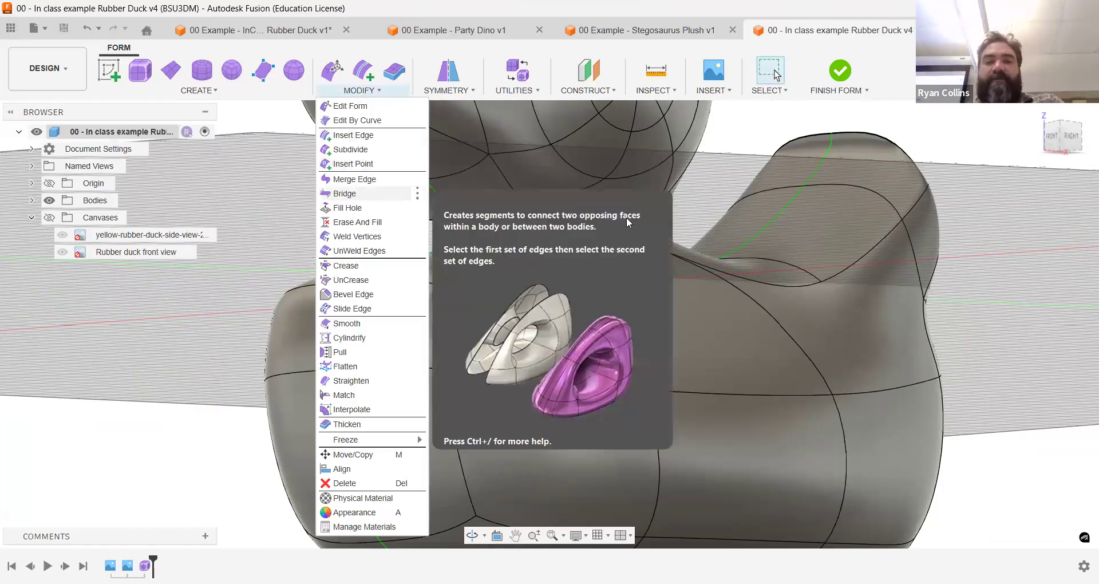
key(Return)
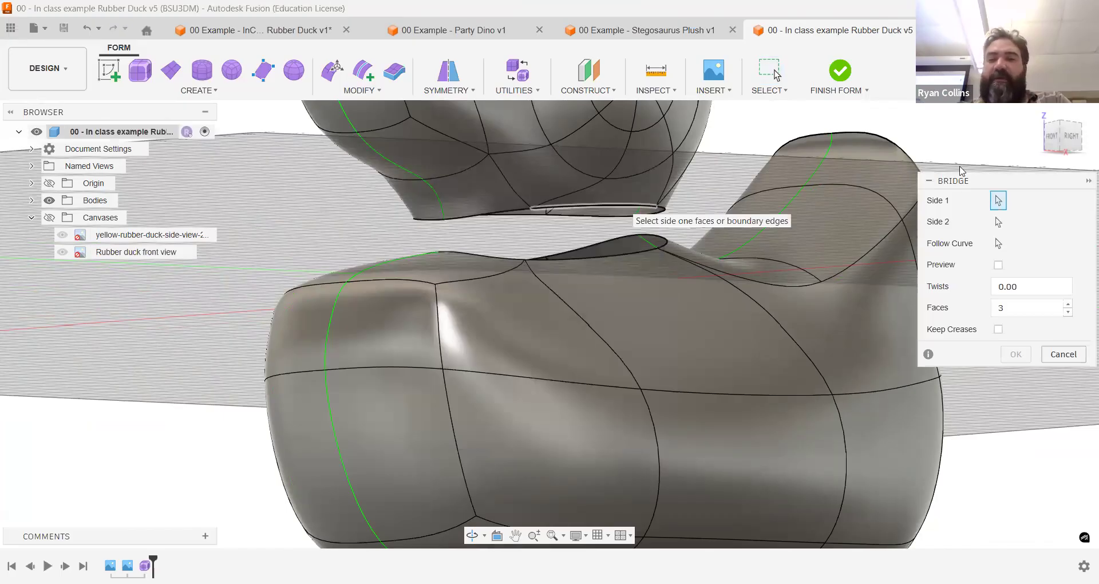
double_click(595, 207)
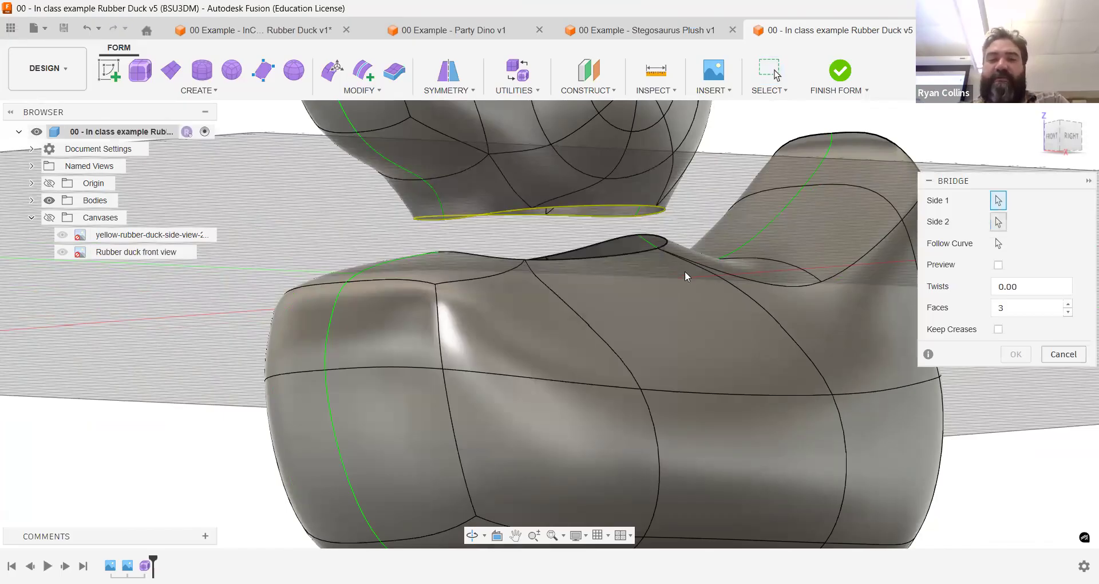
shift+middle_drag(603, 260, 642, 301)
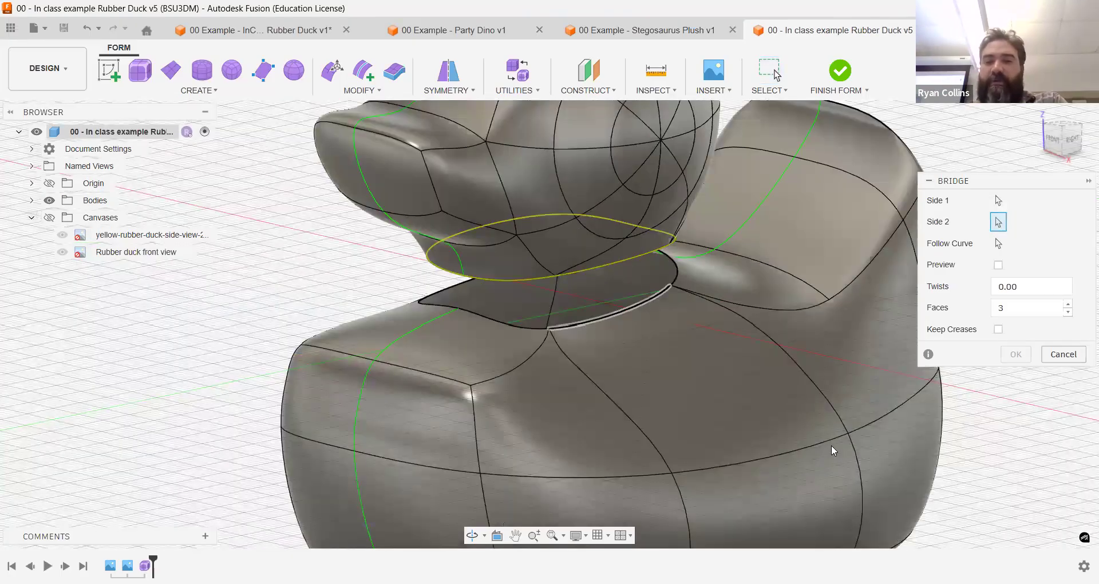
double_click(617, 312)
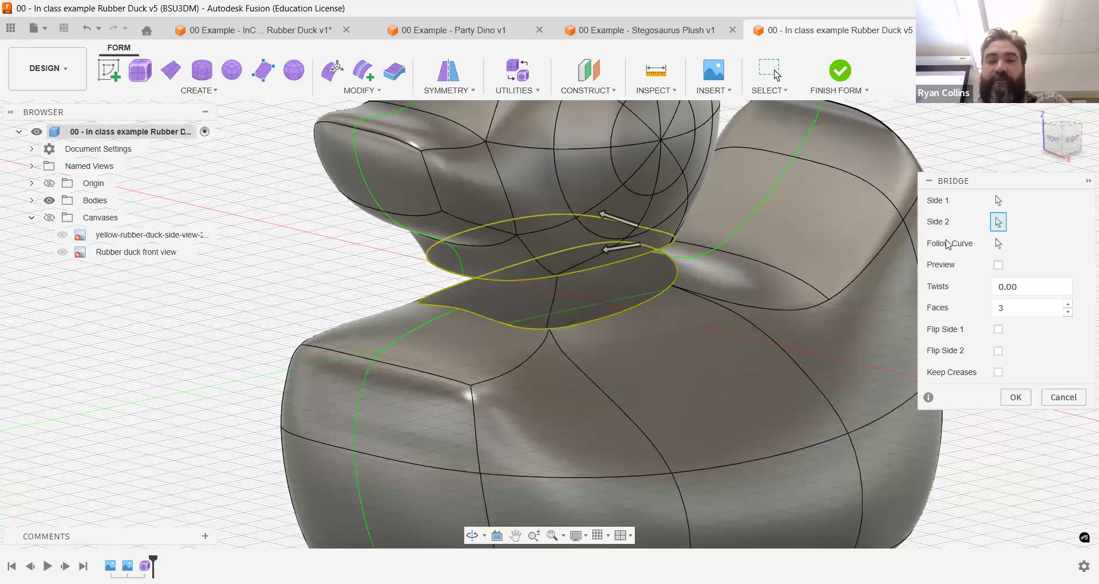
- Turn on the bridge preview, reduce the number of faces to 1 and create the neck
click(998, 264)
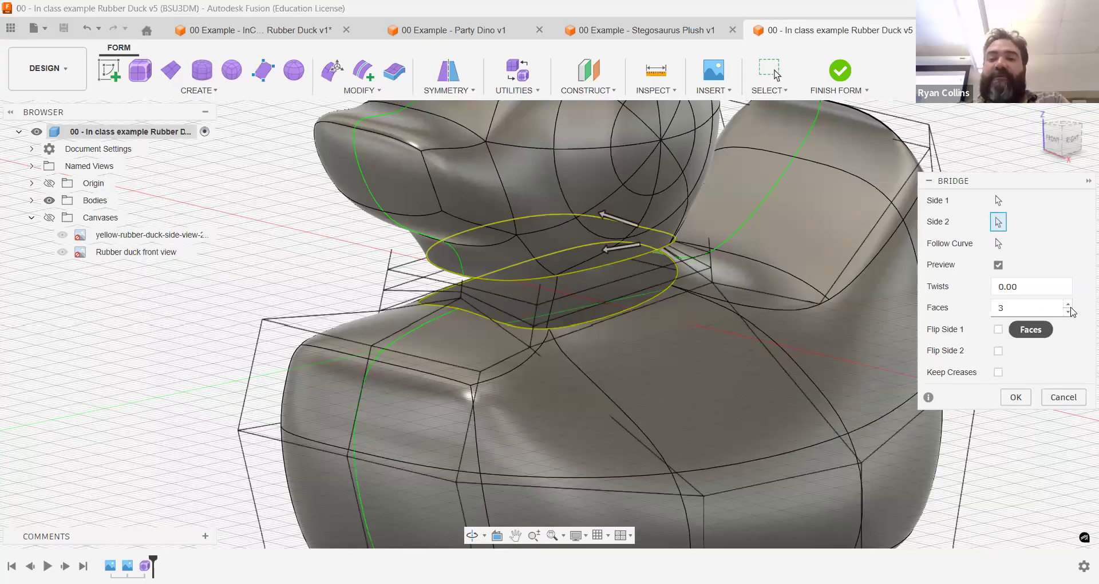
click(1068, 312)
click(1068, 312)
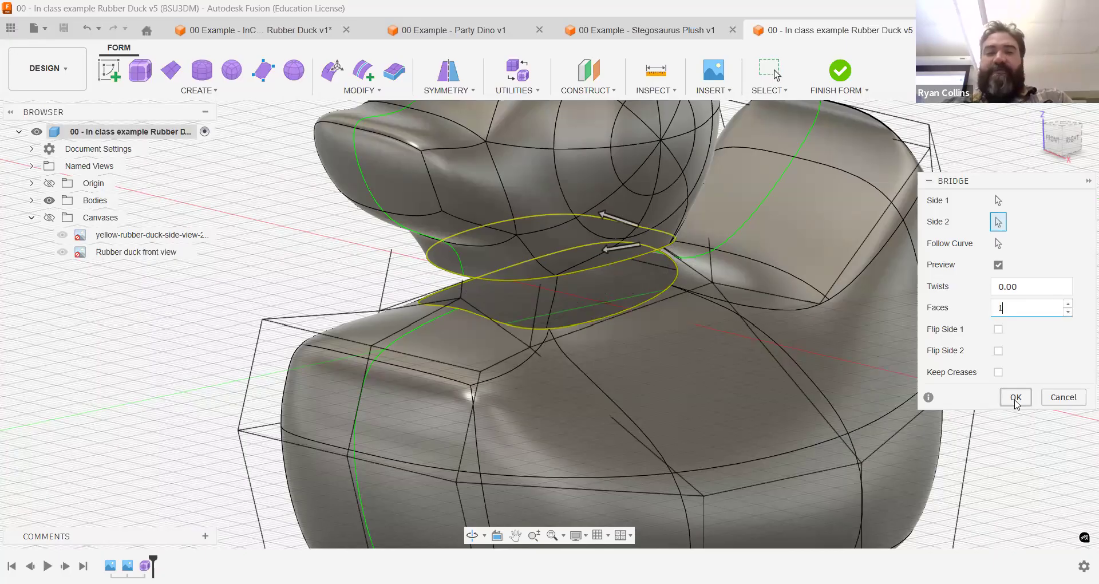
click(1016, 397)
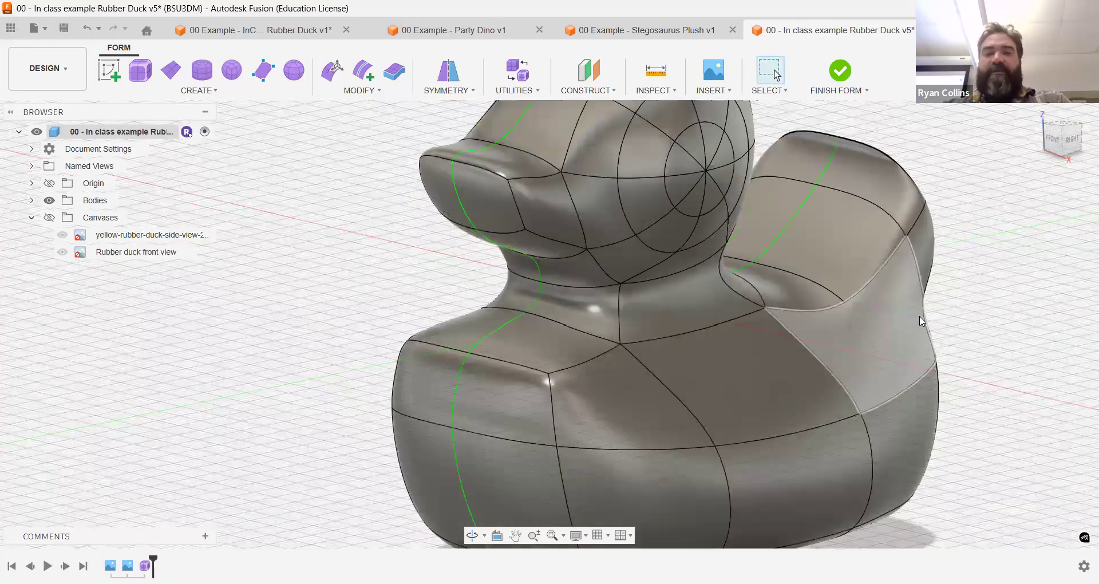
- Save the bridged duck with the version description "bridge done"
scroll(920, 321, down, 2)
mouse_move(878, 289)
shift+middle_down()
mouse_move(859, 285)
mouse_move(894, 284)
shift+middle_up()
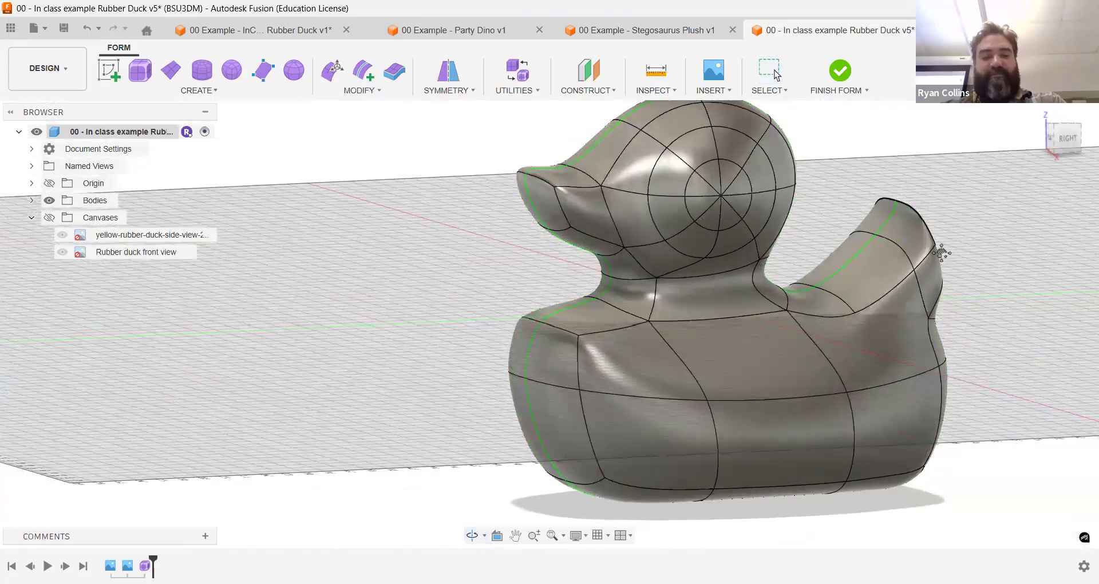
scroll(940, 259, up, 2)
key(ctrl+s)
text(bridge done)
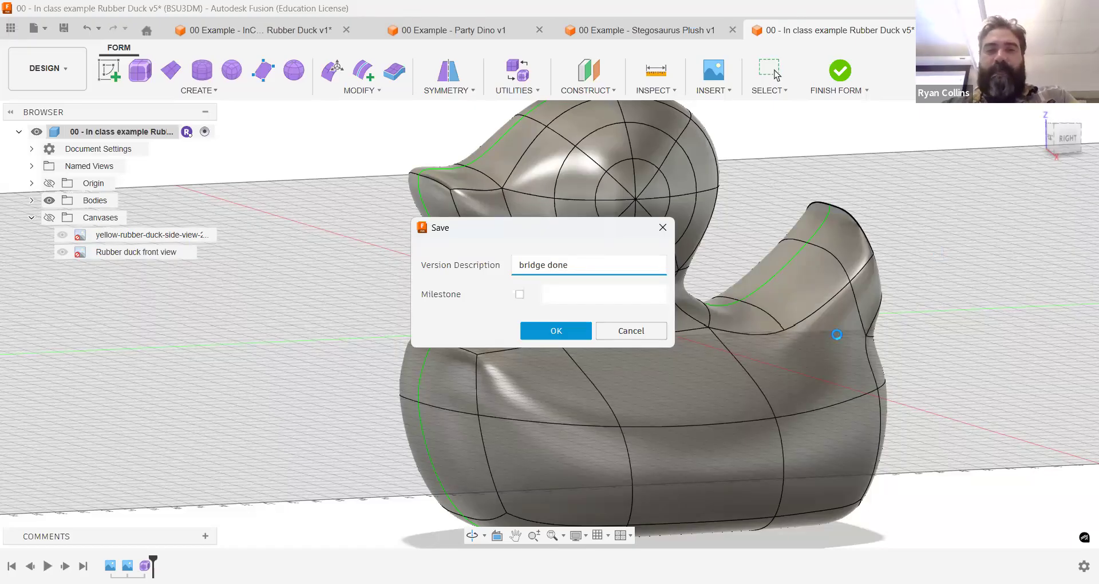
scroll(839, 328, down, 2)
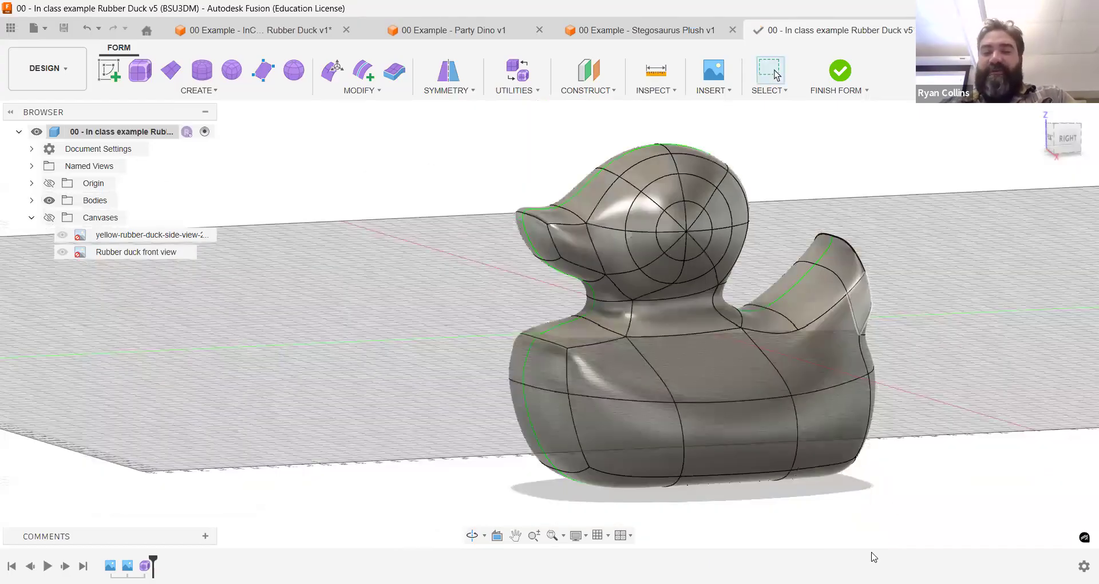
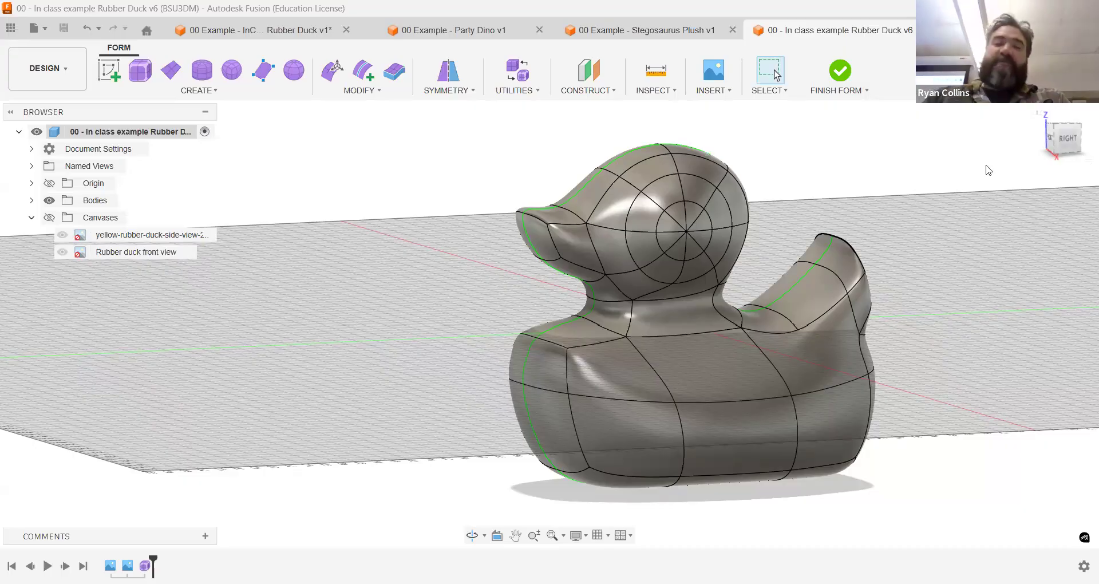
- Pull the back of the head about 35 mm backward and 20 mm up with Edit Form, and scale its end to about 0.09
mouse_move(900, 258)
shift+middle_down()
mouse_move(914, 248)
mouse_move(920, 259)
shift+middle_up()
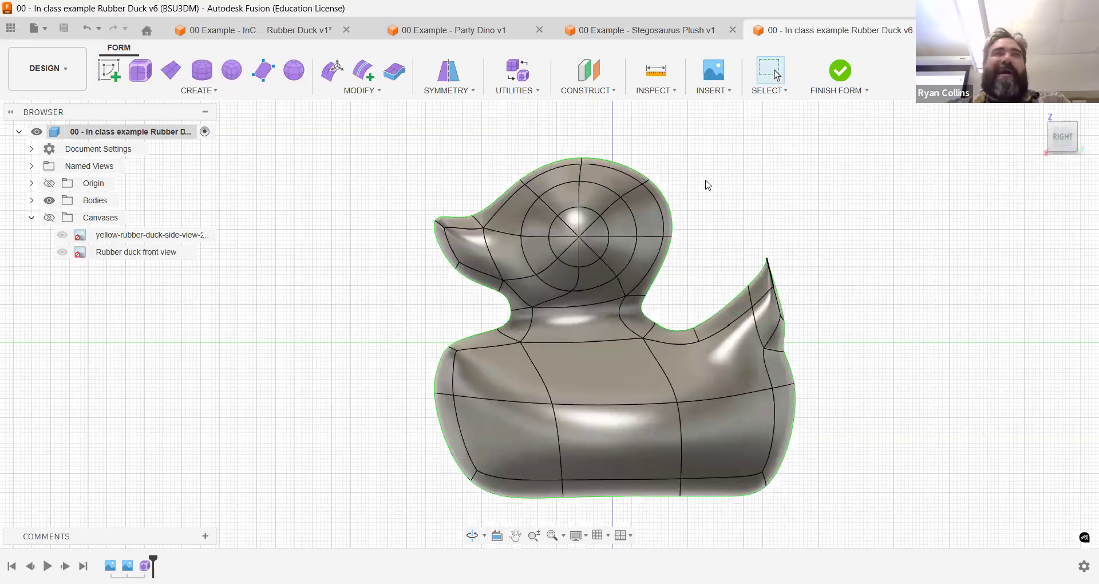
scroll(708, 183, down, 1)
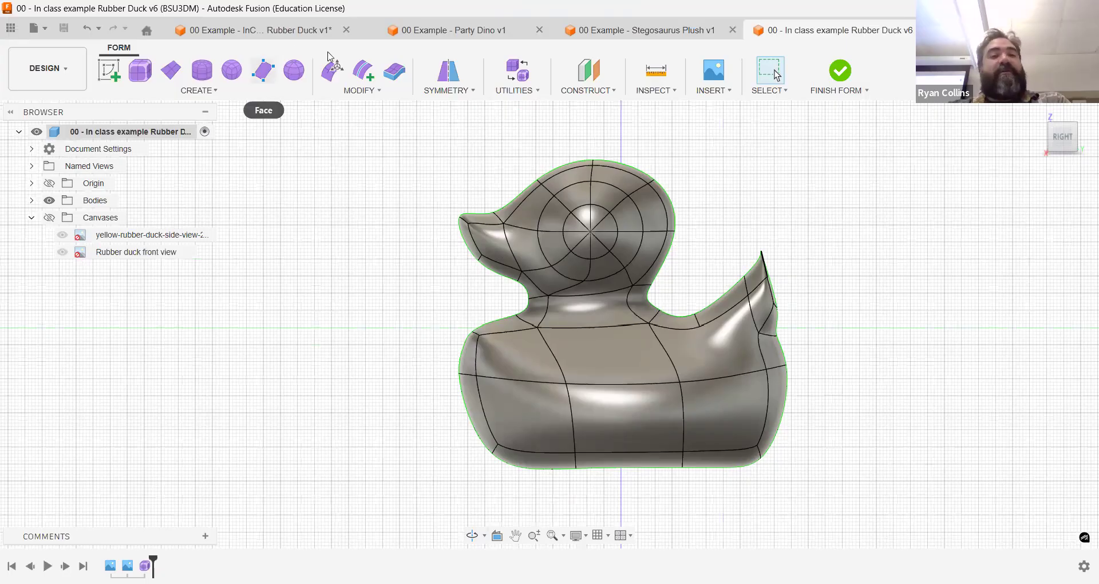
click(337, 72)
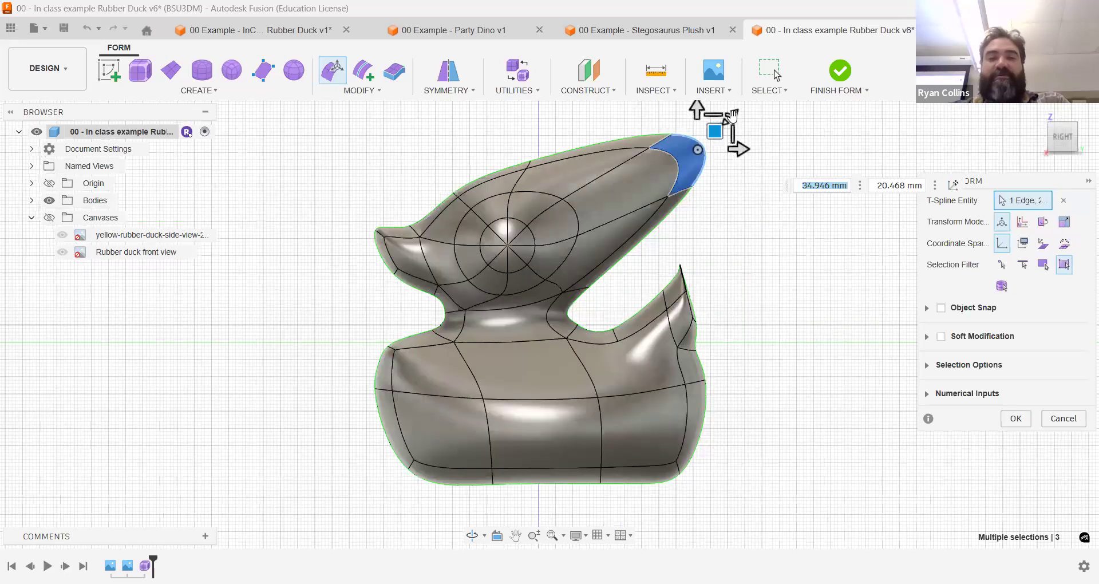
drag(732, 116, 678, 167)
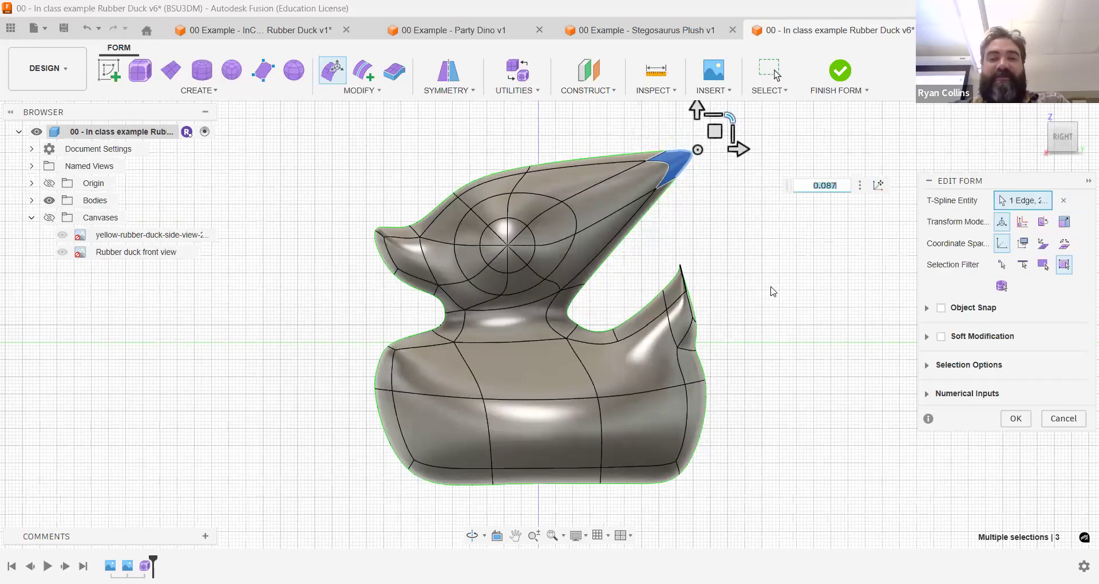
- Narrow the tip of the head crest sideways with a scale factor of about 0.09
shift+middle_drag(681, 298, 660, 299)
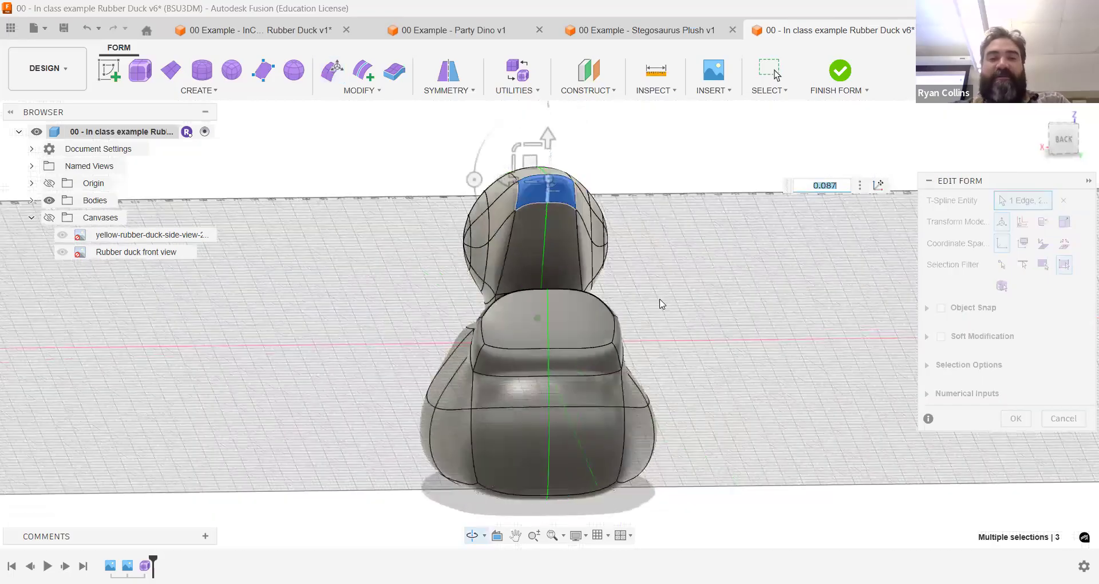
drag(526, 167, 579, 165)
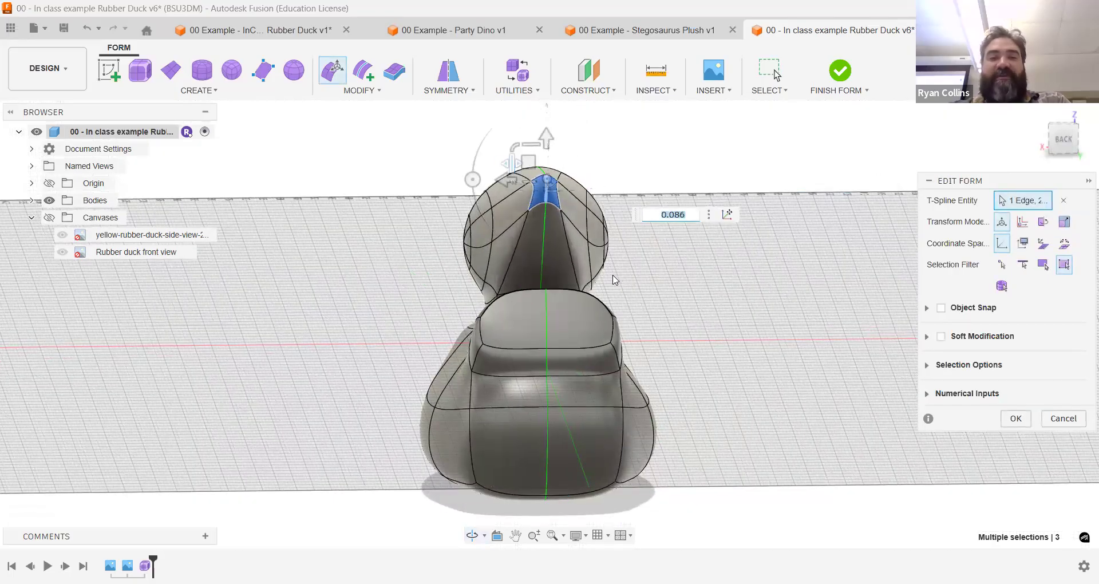
shift+middle_drag(716, 274, 959, 346)
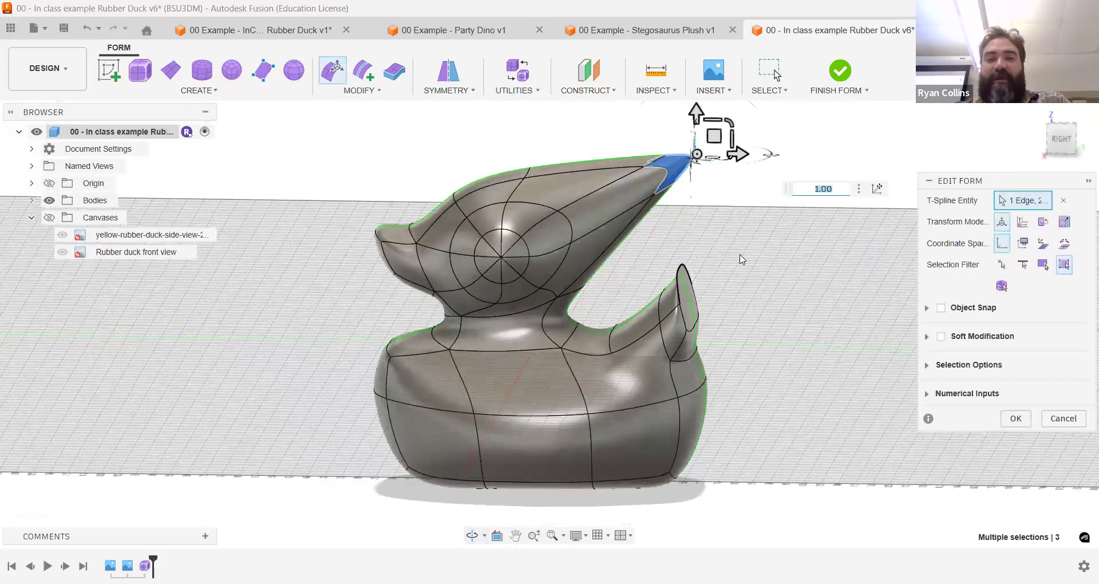
click(1067, 140)
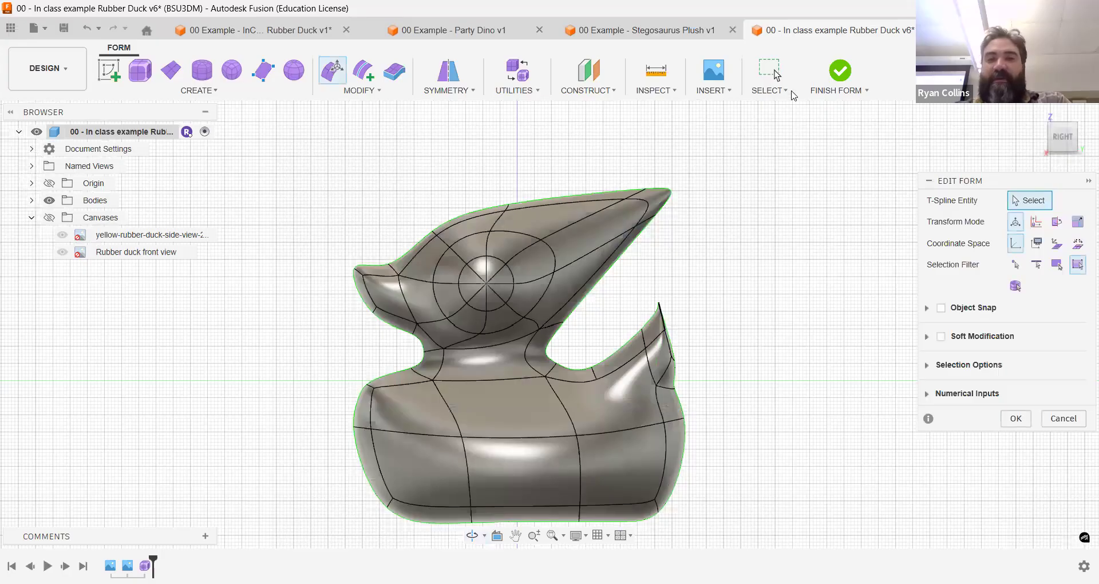
- Select the head and neck with Freeform Selection and extend them forward and up from the body into a long neck
click(793, 95)
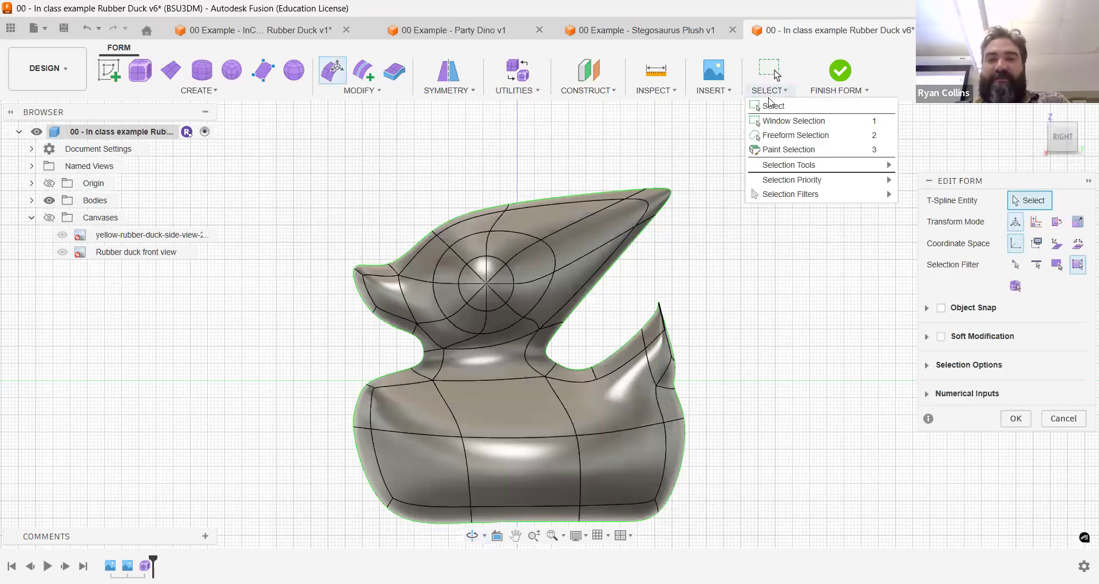
key(2)
mouse_move(689, 156)
mouse_down()
mouse_move(614, 324)
mouse_move(538, 355)
mouse_move(424, 352)
mouse_move(380, 338)
mouse_move(338, 220)
mouse_up()
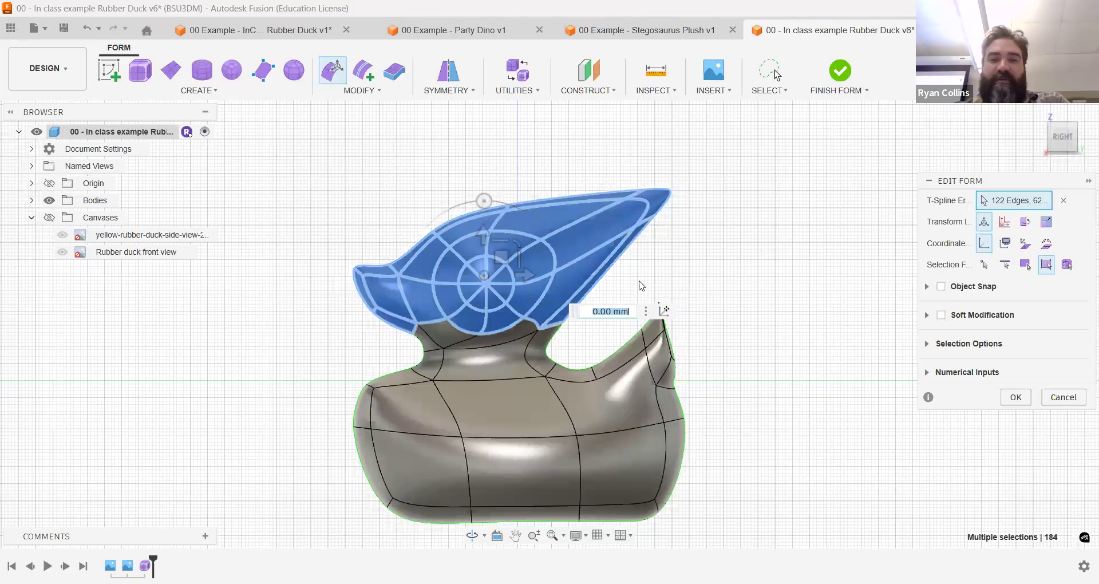
mouse_move(454, 359)
mouse_down()
mouse_move(372, 338)
mouse_move(298, 216)
mouse_move(499, 141)
mouse_move(768, 192)
mouse_up()
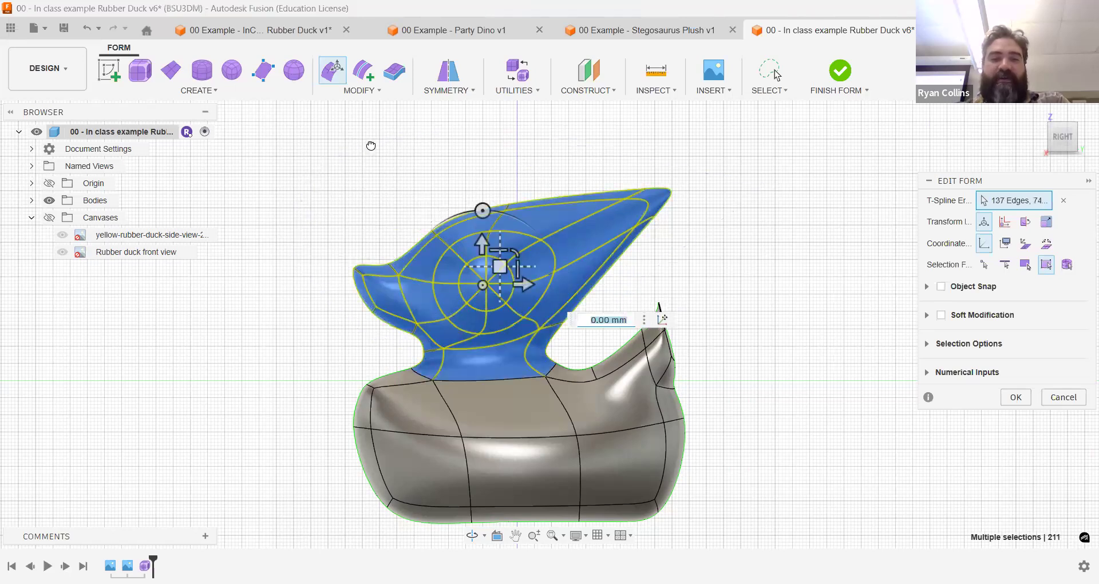
drag(500, 263, 413, 138)
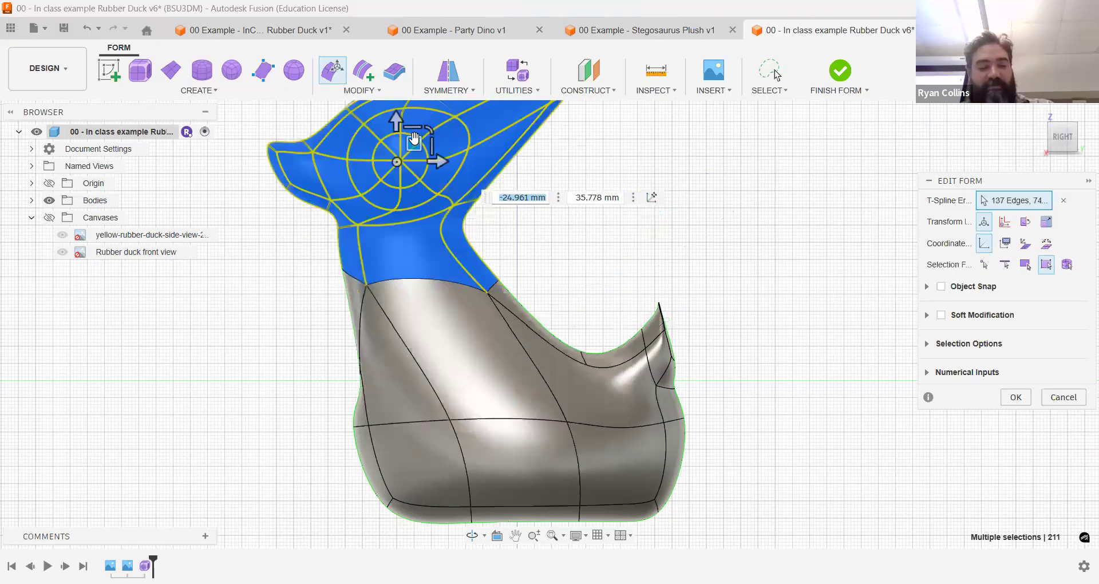
key(ctrl+z)
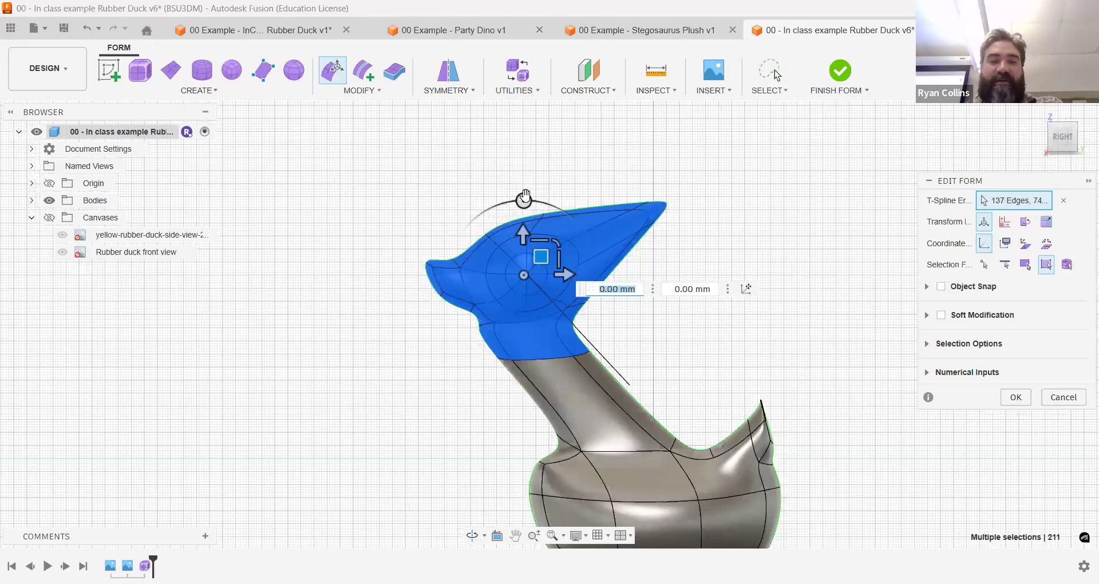
- Rotate the selected head and upper neck by 25 degrees and clear the selection
drag(525, 198, 481, 170)
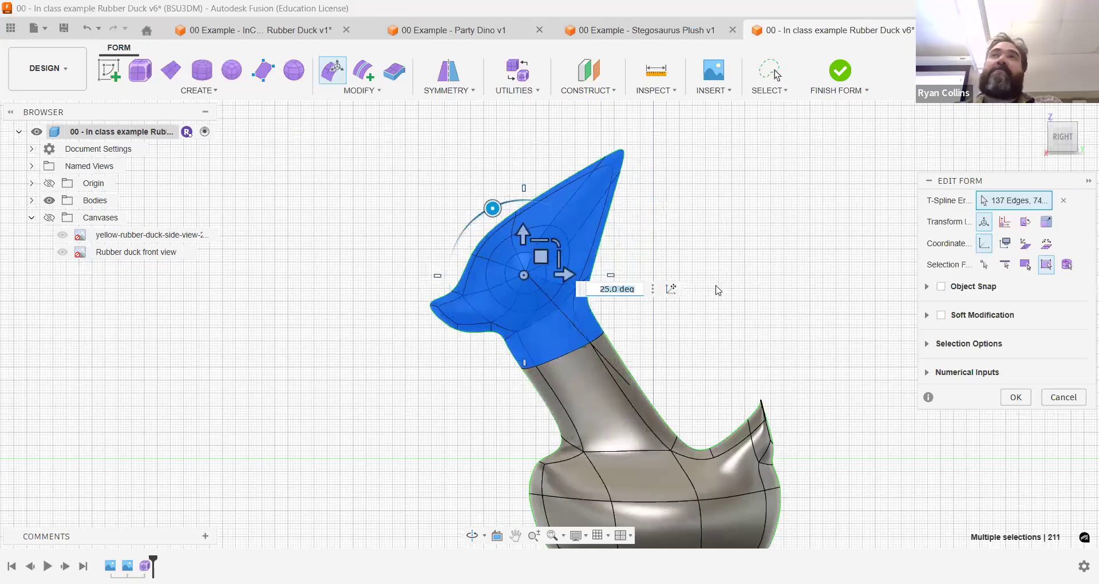
click(793, 283)
scroll(785, 290, down, 1)
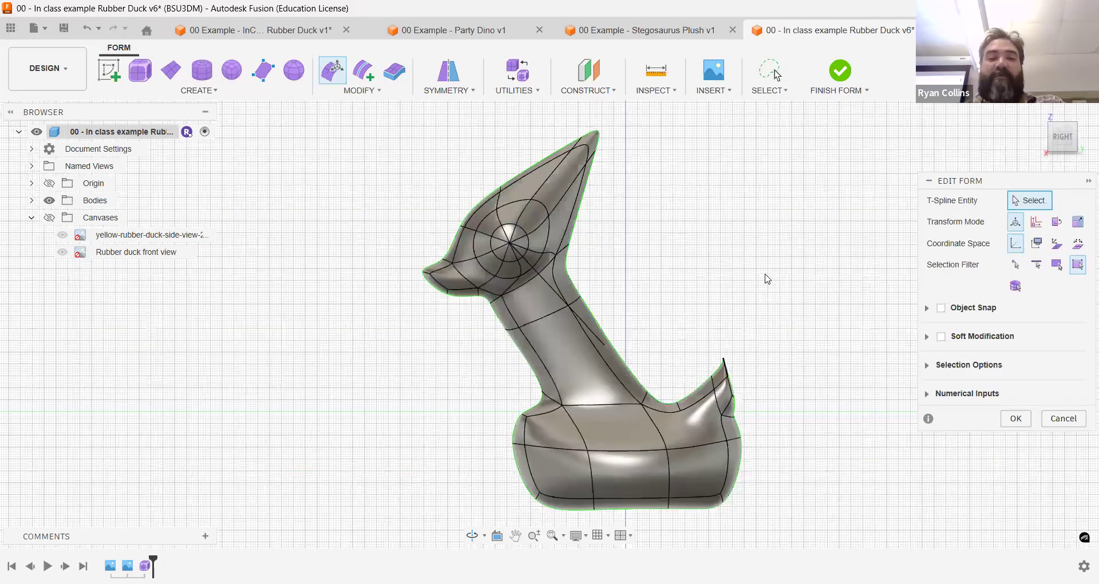
- Examine the edges and stray lines along the lengthened neck from several angles
shift+middle_drag(726, 279, 718, 303)
scroll(549, 355, up, 6)
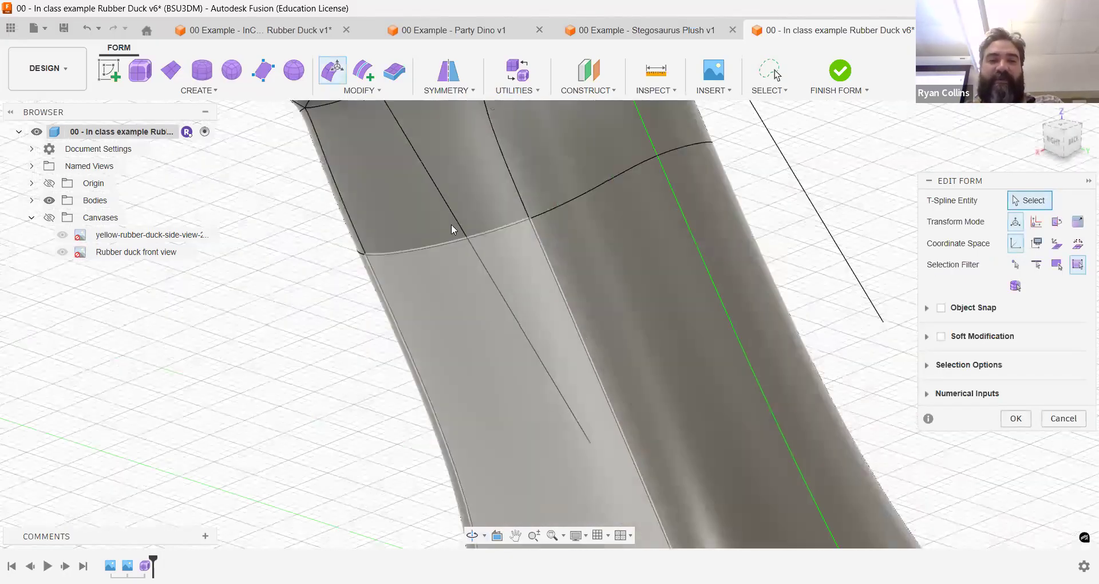
scroll(444, 212, down, 3)
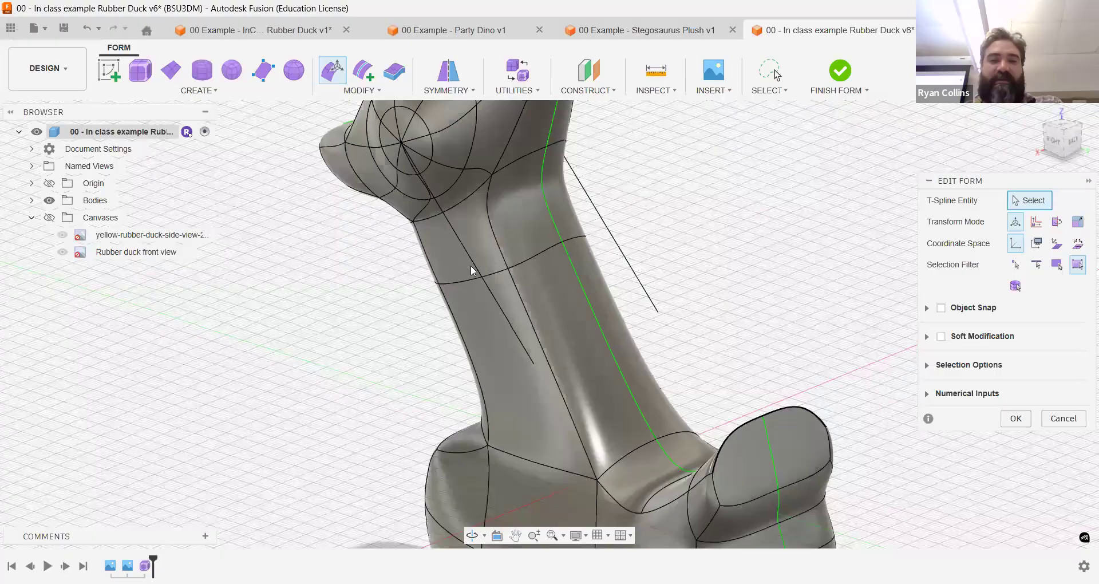
scroll(475, 269, up, 3)
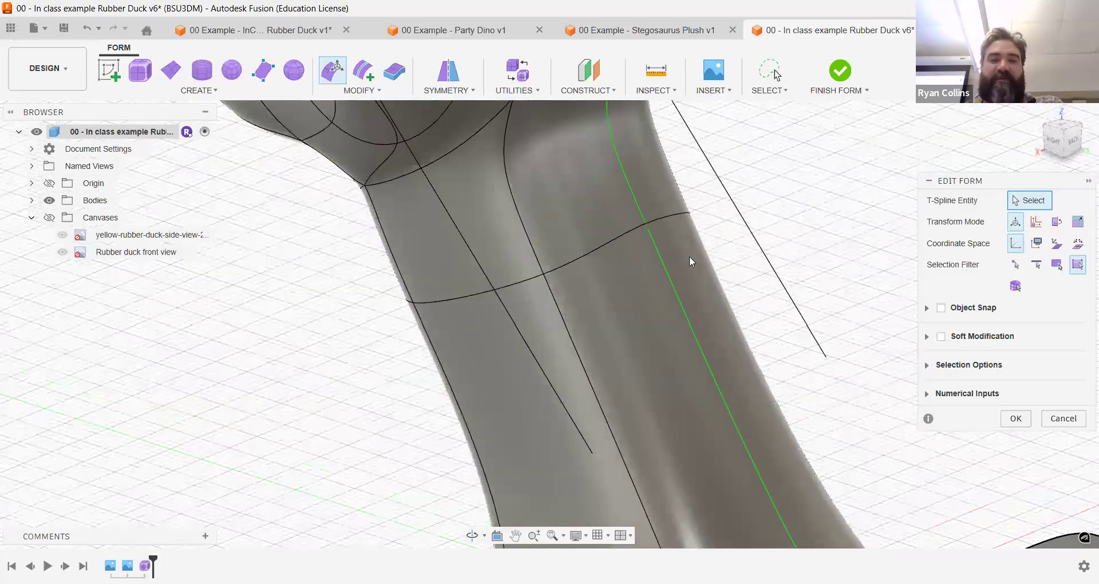
shift+middle_drag(676, 269, 699, 242)
scroll(699, 242, down, 4)
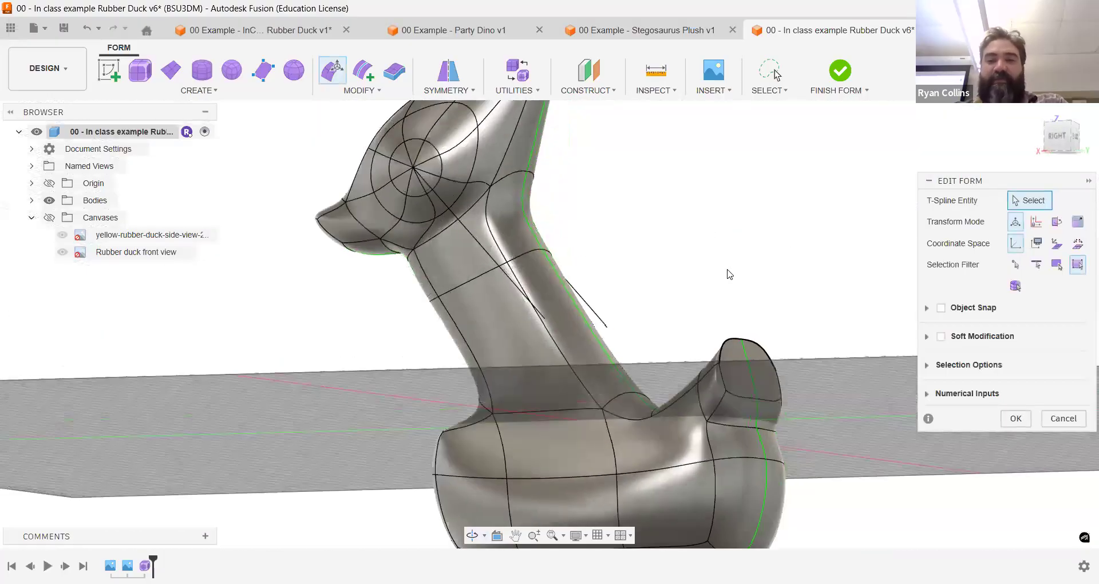
scroll(729, 274, down, 2)
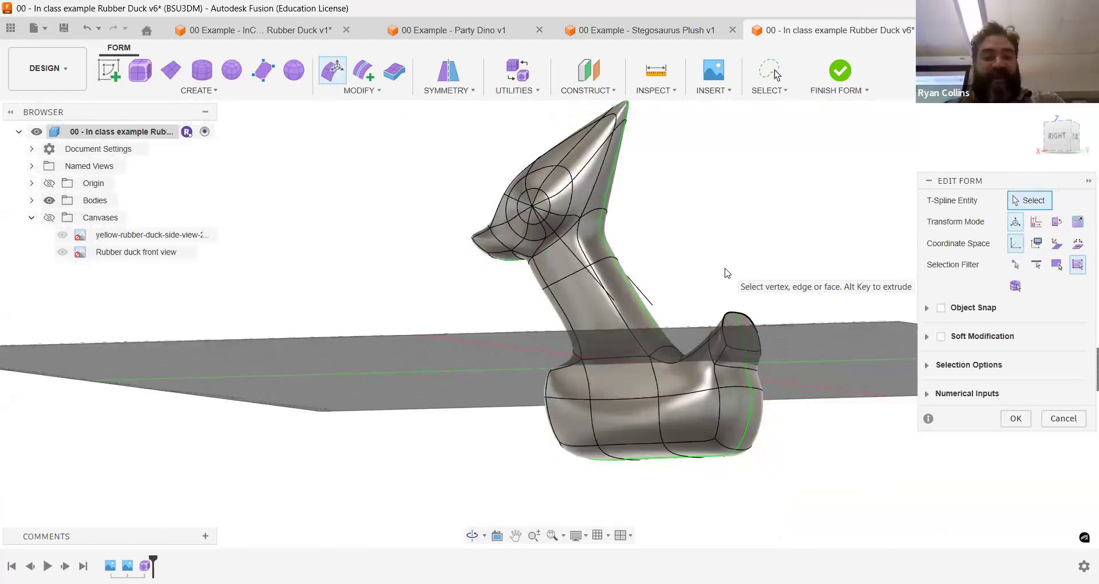
middle_drag(805, 271, 784, 235)
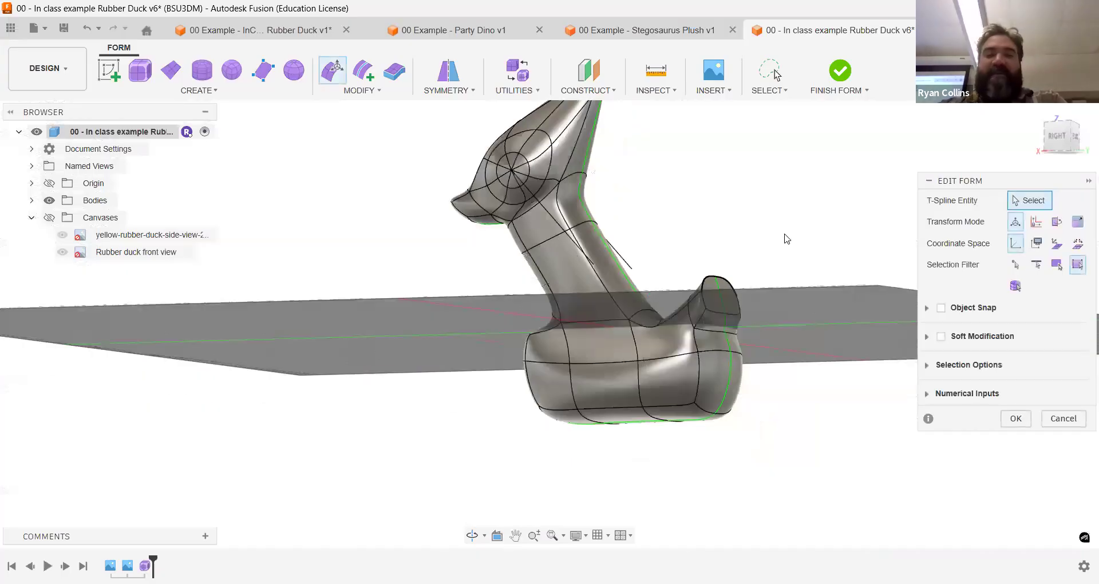
shift+middle_drag(774, 258, 764, 263)
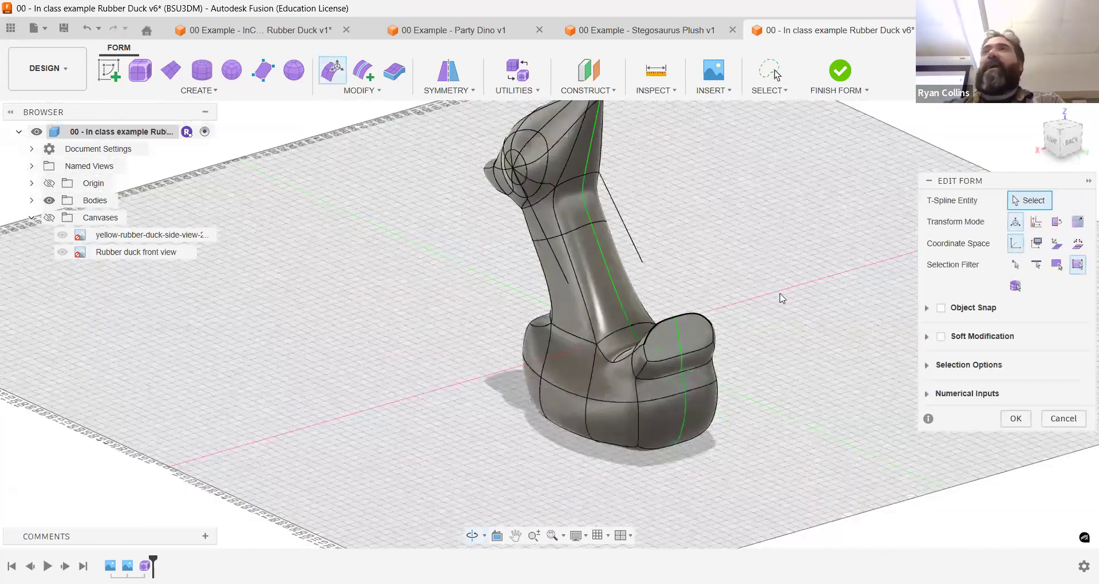
- Limit selection to faces and pull the body's lower front side face outward about 46 mm to form a leg
click(1057, 265)
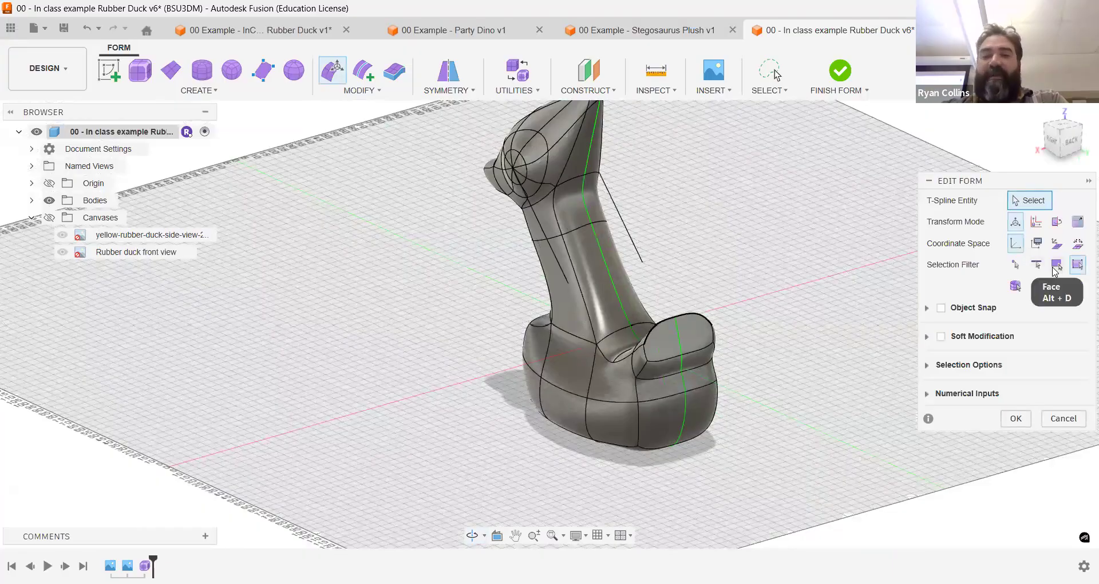
shift+middle_drag(549, 367, 540, 385)
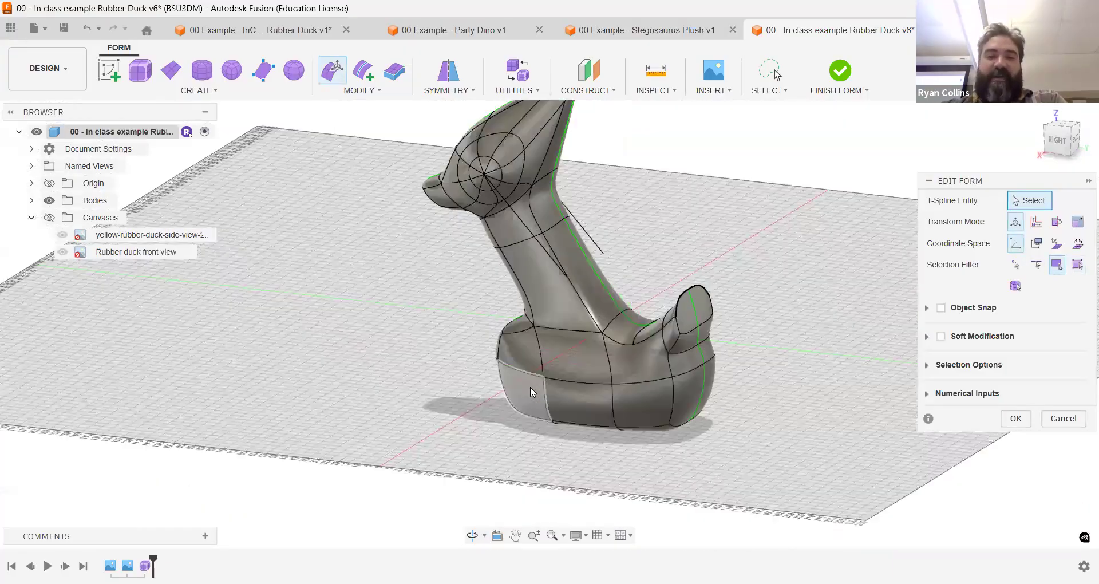
click(529, 418)
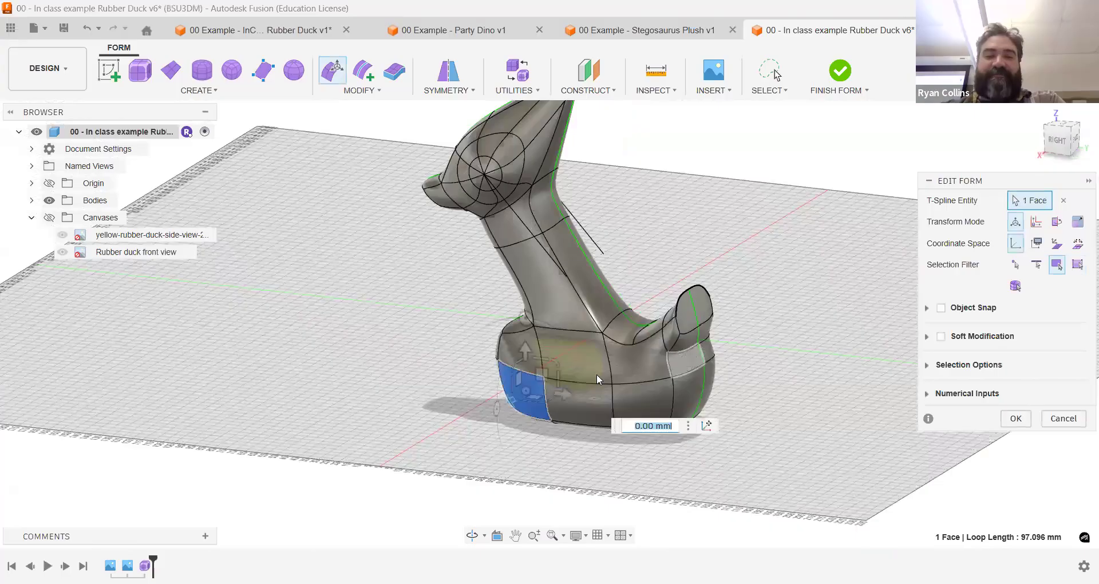
shift+middle_drag(538, 338, 541, 341)
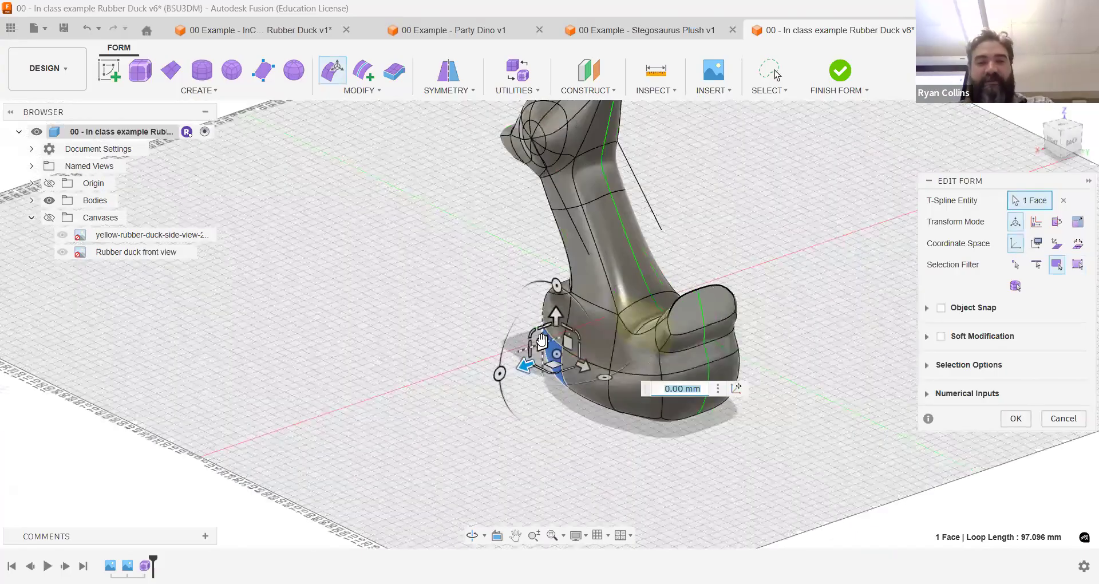
shift+middle_drag(498, 422, 487, 433)
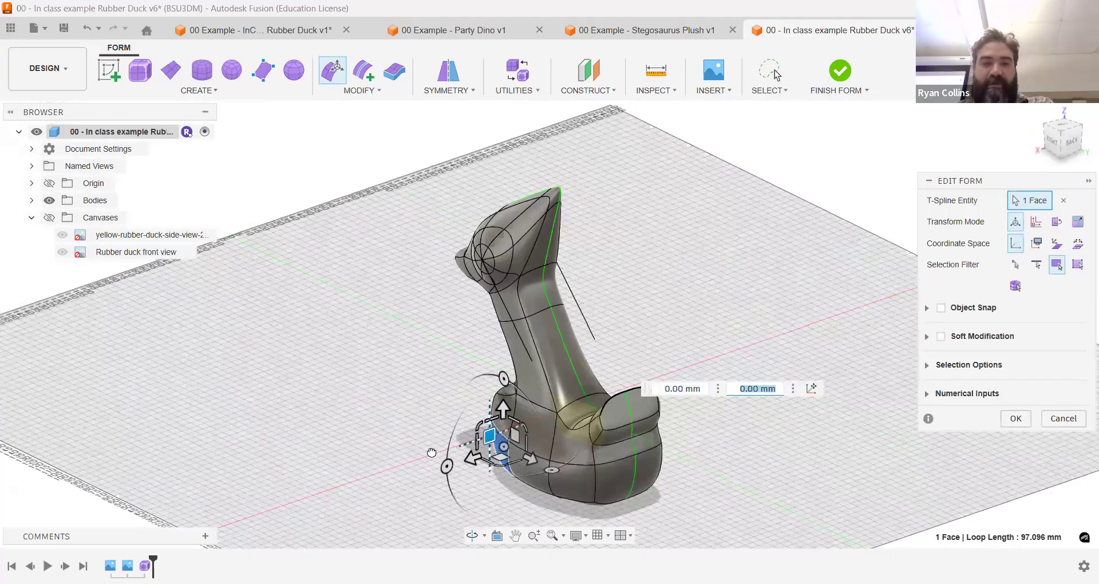
drag(490, 436, 425, 456)
- Reposition the leg's end face beside the body and rotate it by -15 degrees
shift+middle_drag(474, 389, 567, 377)
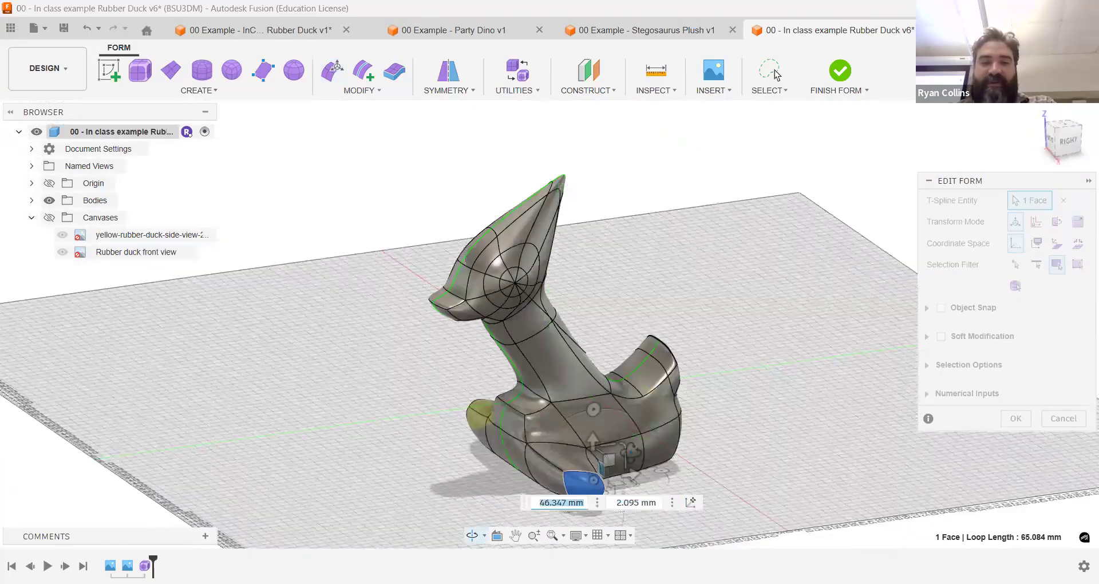
shift+middle_drag(631, 452, 494, 506)
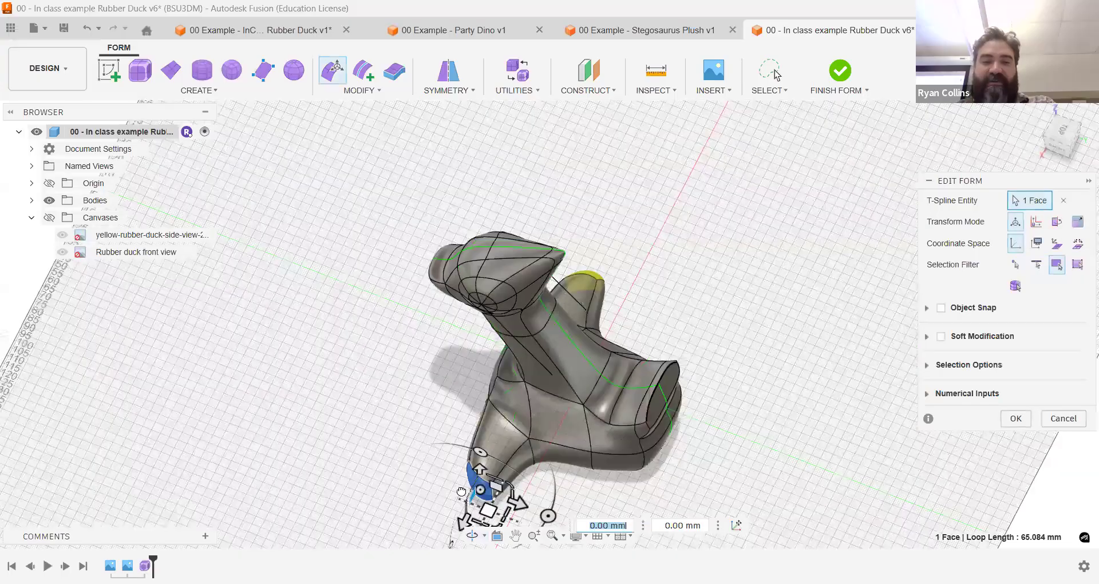
drag(462, 491, 675, 486)
shift+middle_drag(679, 454, 677, 377)
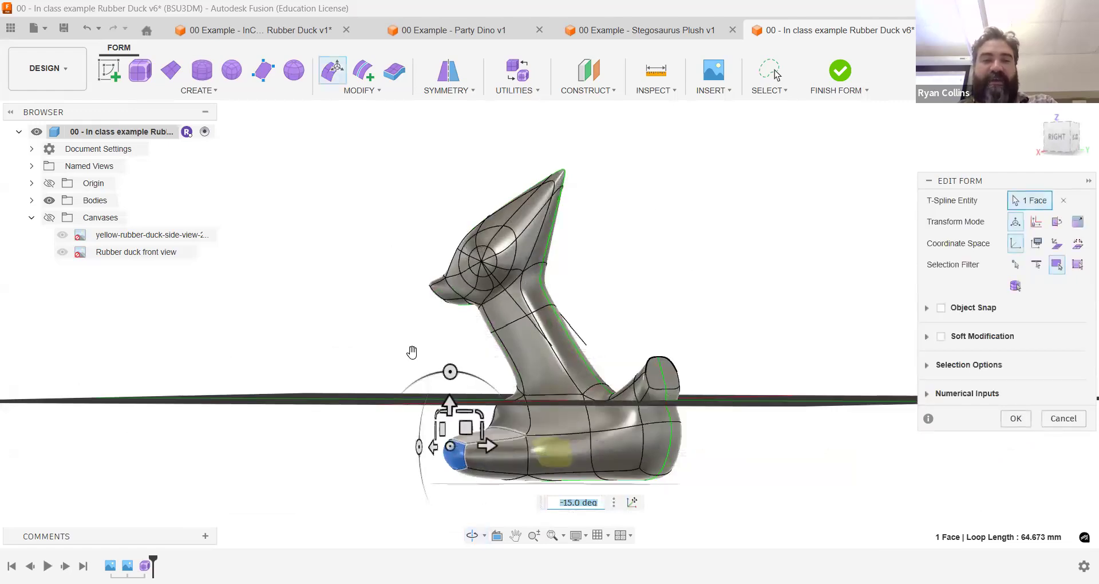
- Rotate the leg's end face by 60 degrees and extend it about 22 mm outward and 40 mm down
shift+middle_drag(411, 352, 354, 404)
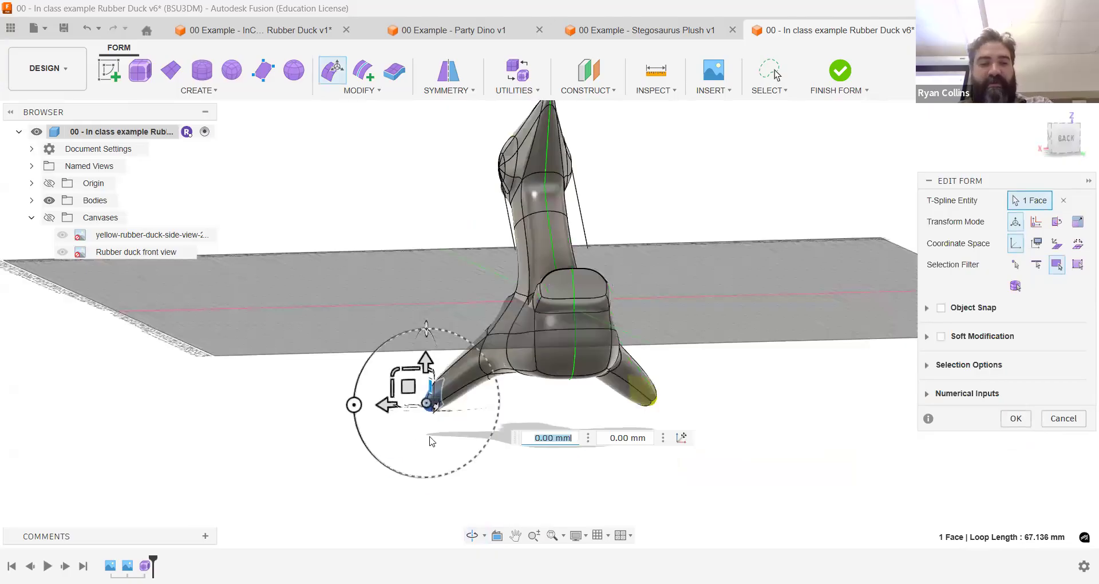
drag(354, 405, 390, 467)
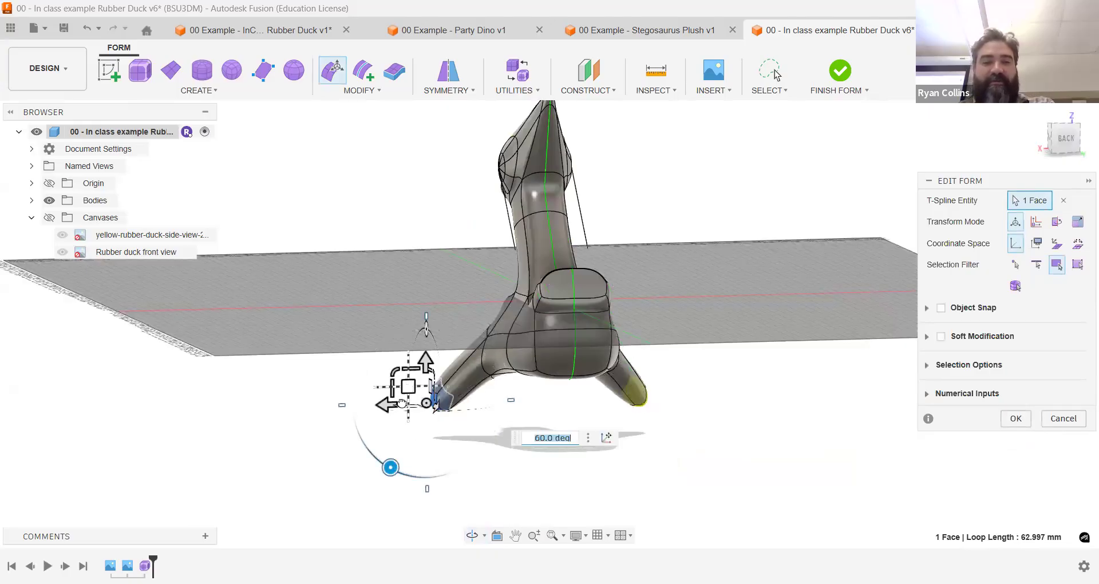
drag(426, 402, 388, 474)
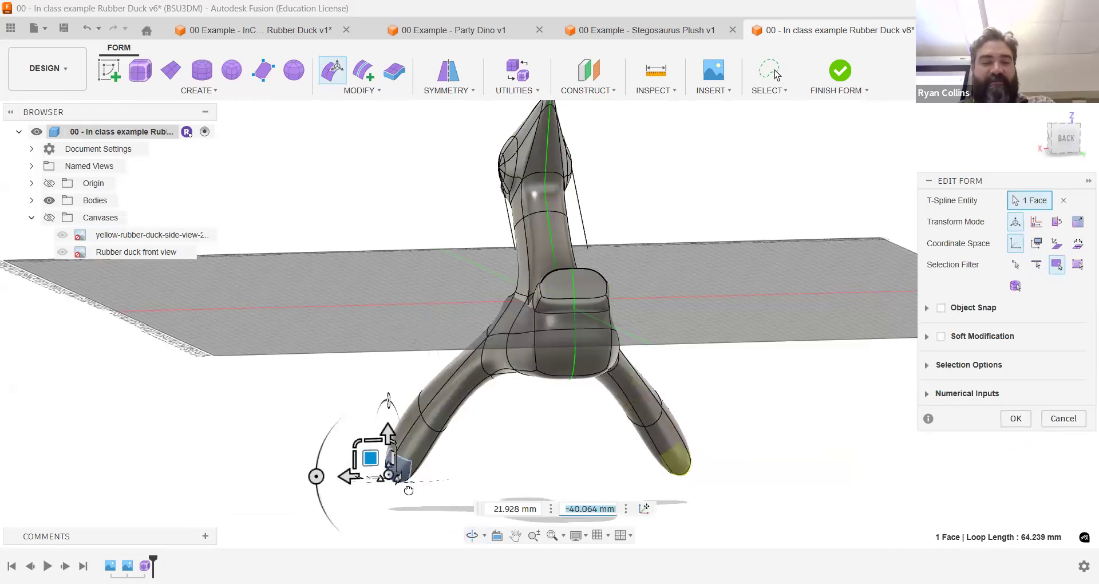
- Scale the lower end face of the leg to about 0.49 to taper it
shift+middle_drag(484, 455, 571, 465)
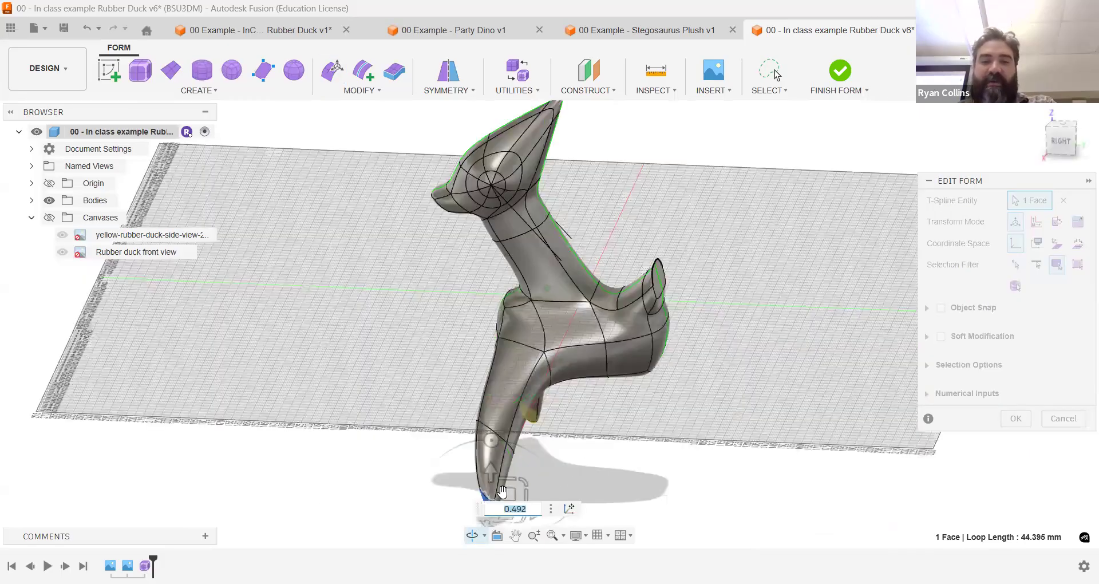
middle_drag(497, 486, 507, 497)
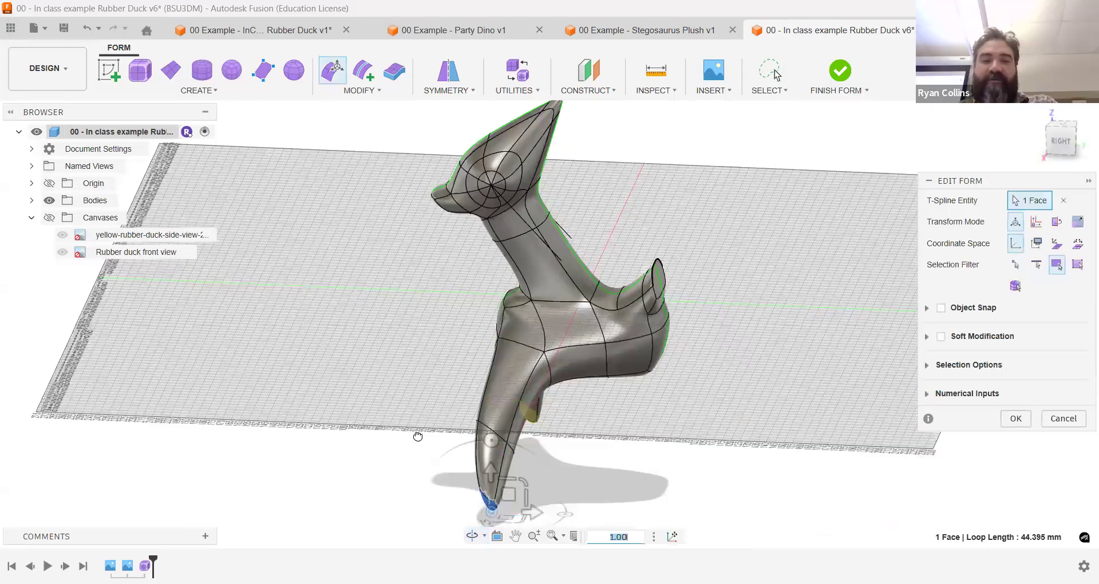
- Move the leg's end face about 52.5 mm forward and 38.4 mm up, and rotate it by -55 degrees to form a foot
key(ctrl+z)
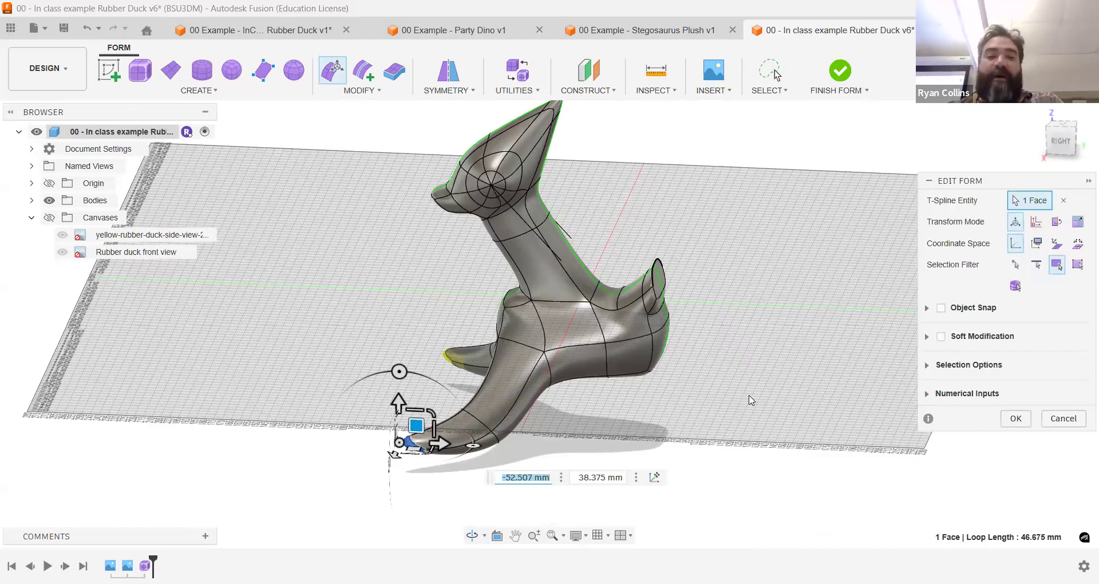
mouse_move(730, 387)
shift+middle_down()
mouse_move(842, 388)
mouse_move(831, 395)
mouse_move(713, 361)
mouse_move(747, 379)
shift+middle_up()
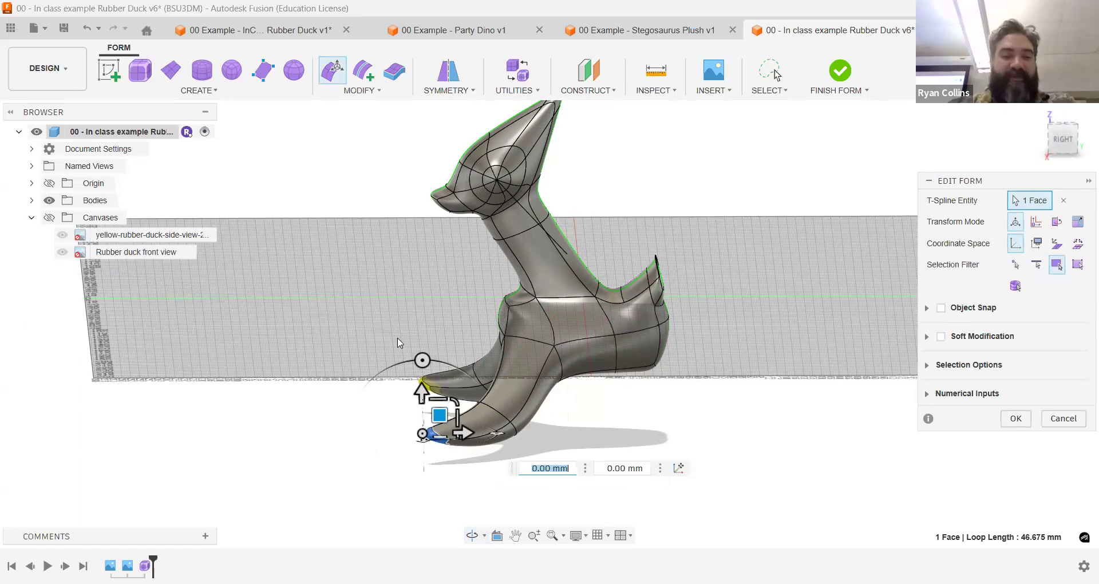
scroll(396, 343, up, 3)
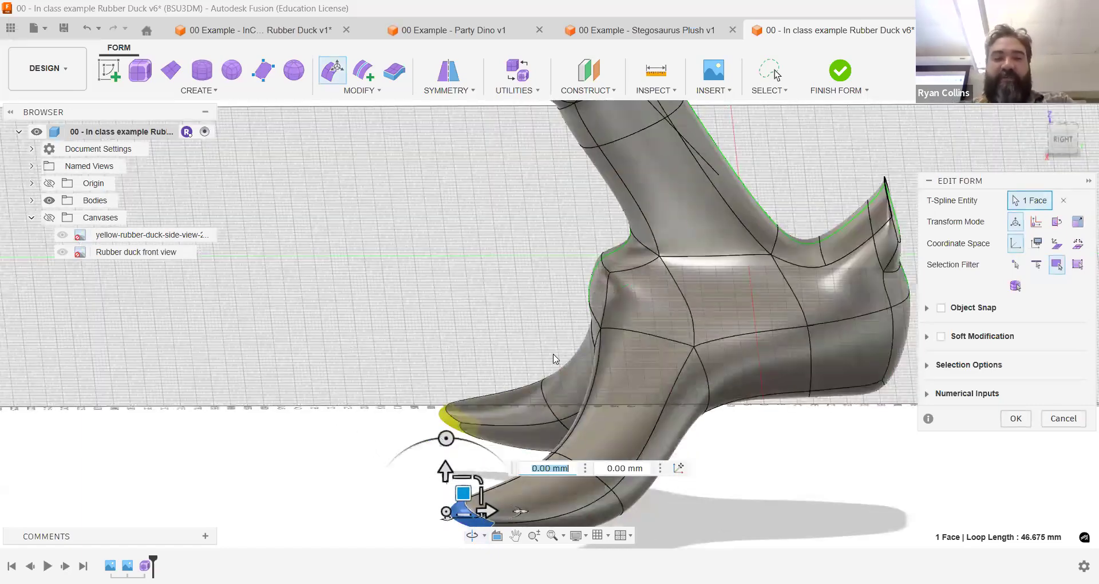
shift+middle_drag(606, 370, 598, 361)
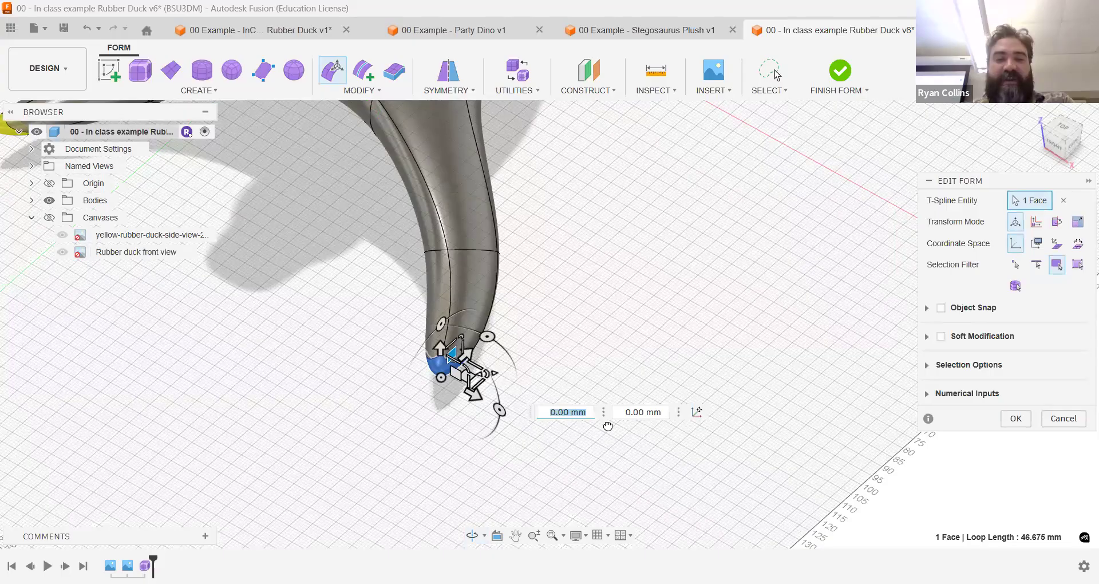
shift+middle_drag(508, 467, 490, 430)
drag(452, 308, 522, 303)
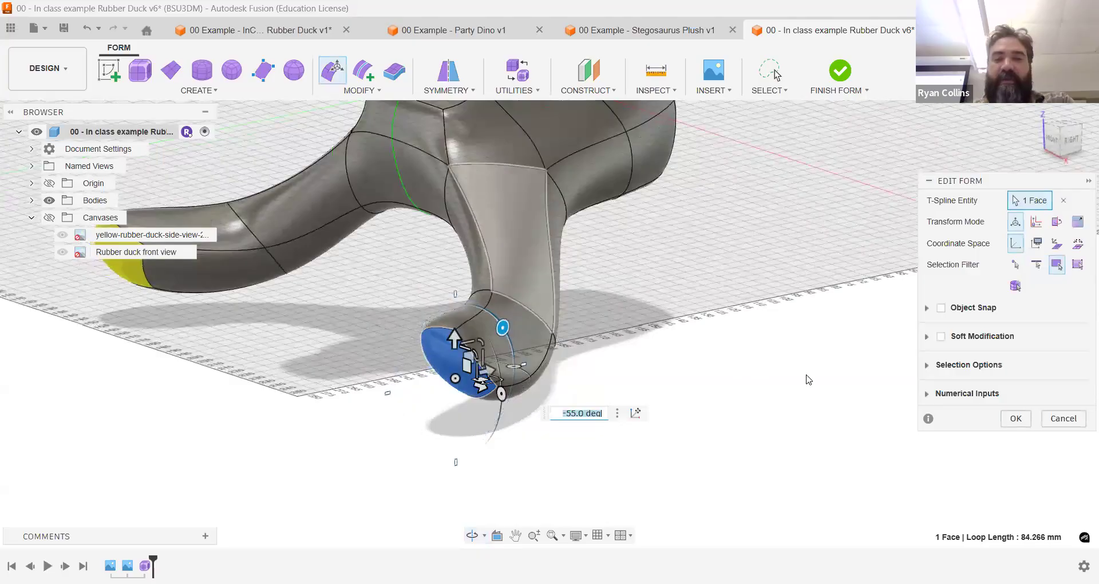
click(1013, 414)
- Insert an edge at location 0.50 on a single side of the outer edge of the foot's end face, using Simple insertion mode
shift+middle_drag(579, 325, 602, 329)
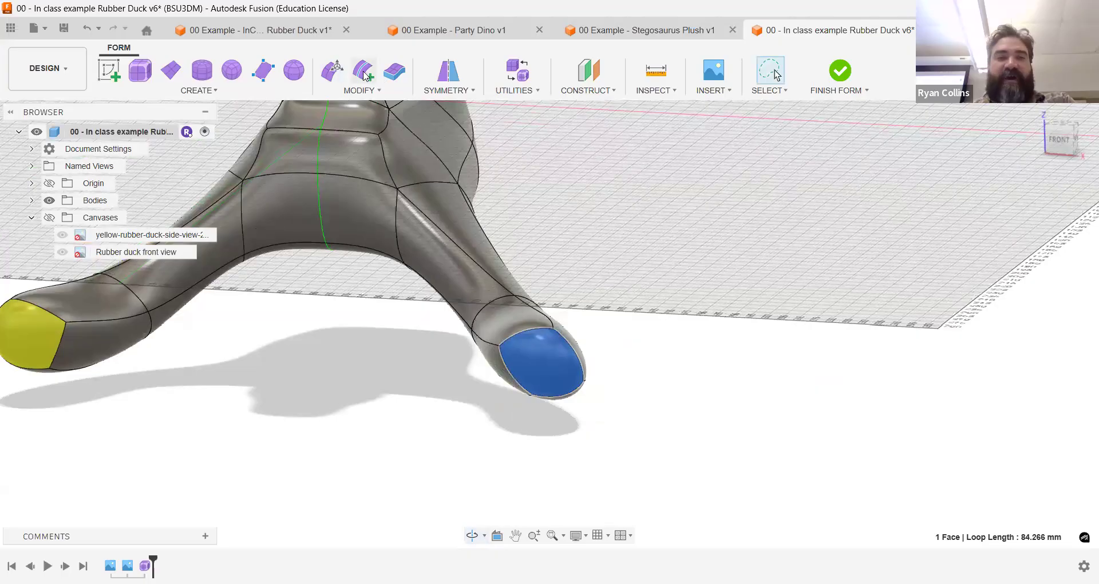
click(363, 70)
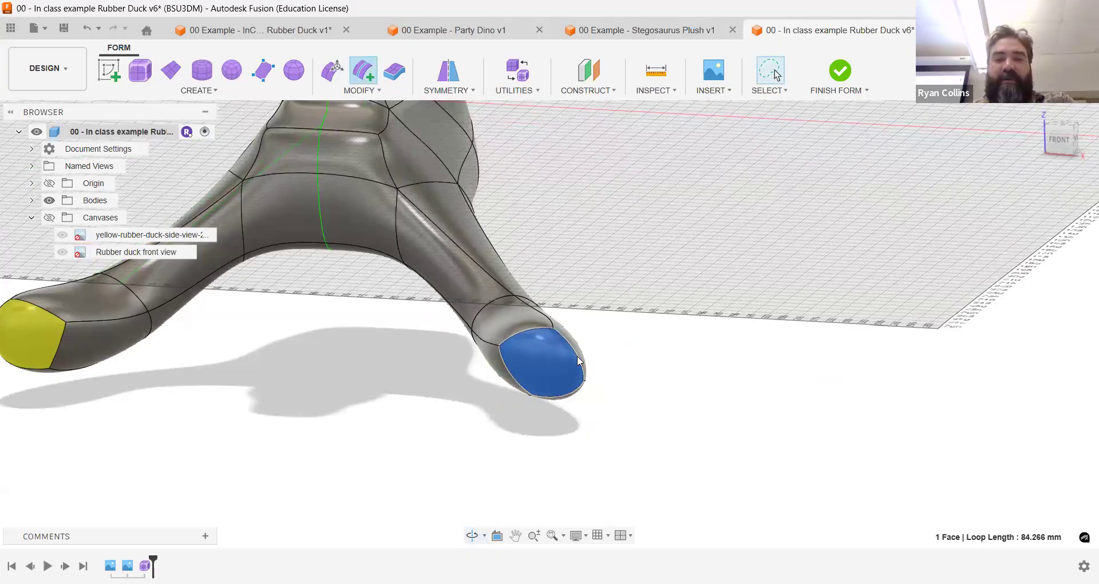
click(582, 366)
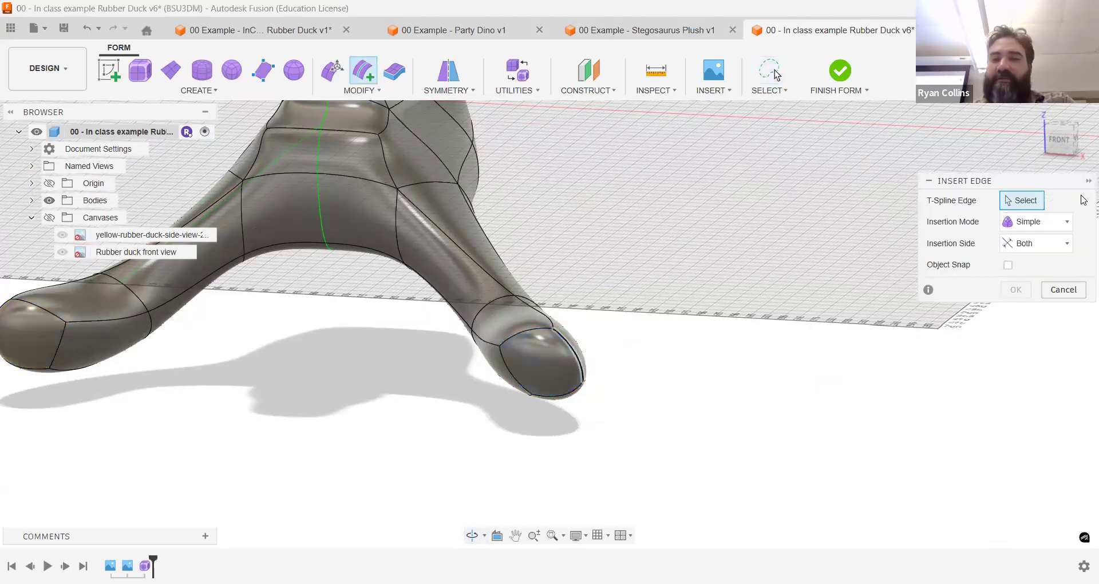
click(1037, 223)
click(1028, 242)
click(1030, 244)
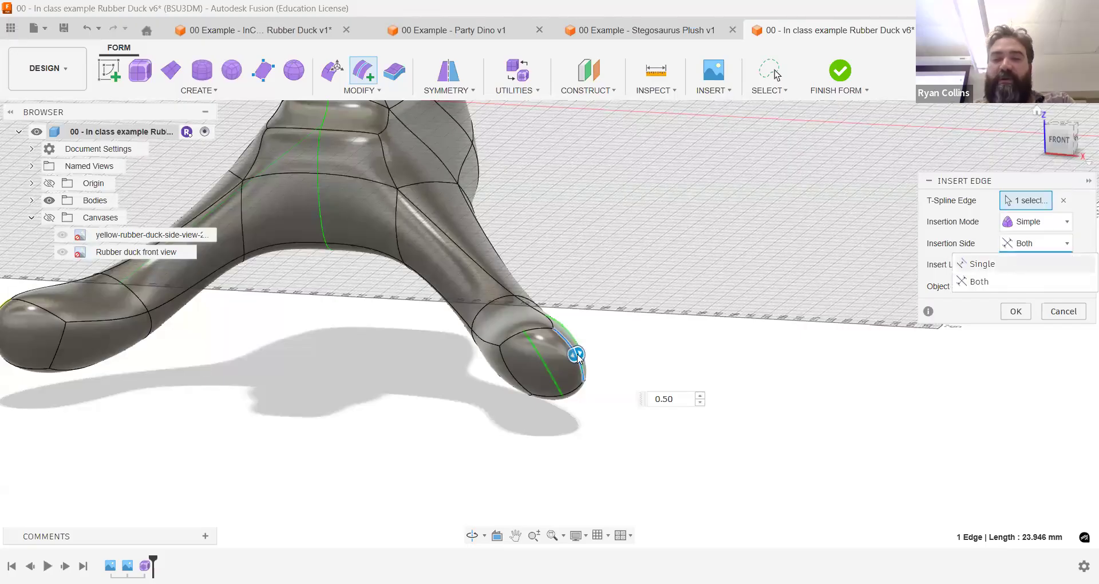
click(1013, 265)
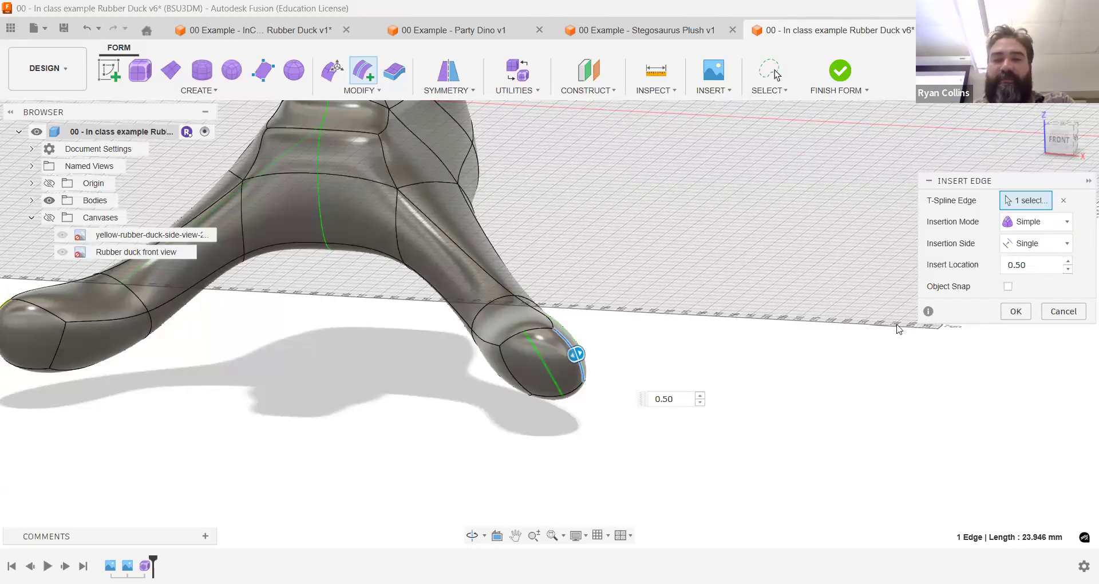
key(Return)
- Insert edges at 0.50 on both sides of the foot's centre edge to divide the end face into narrow strips
right_click(662, 301)
click(608, 299)
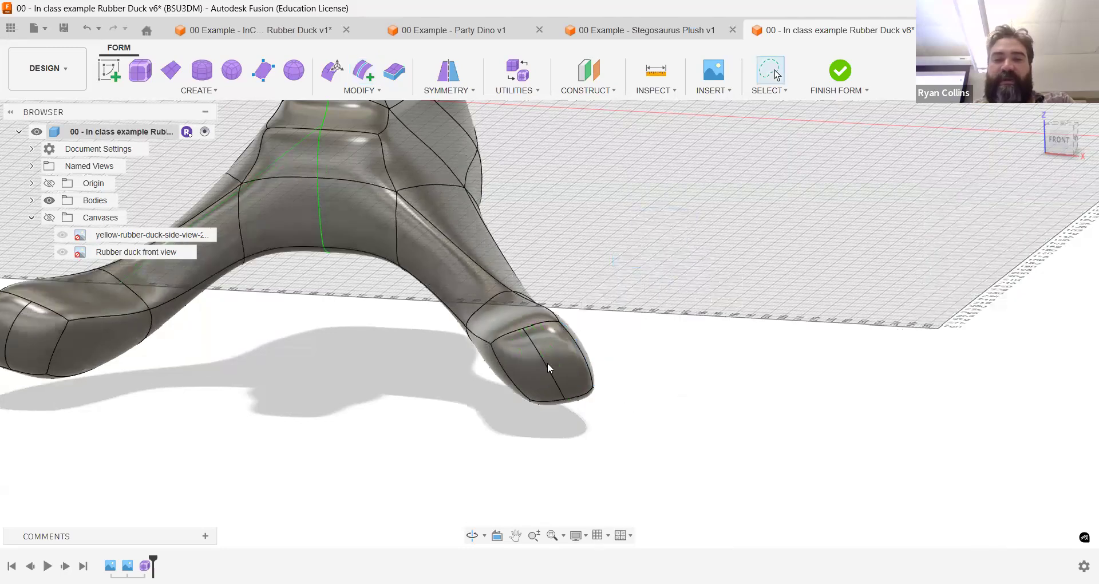
click(1030, 245)
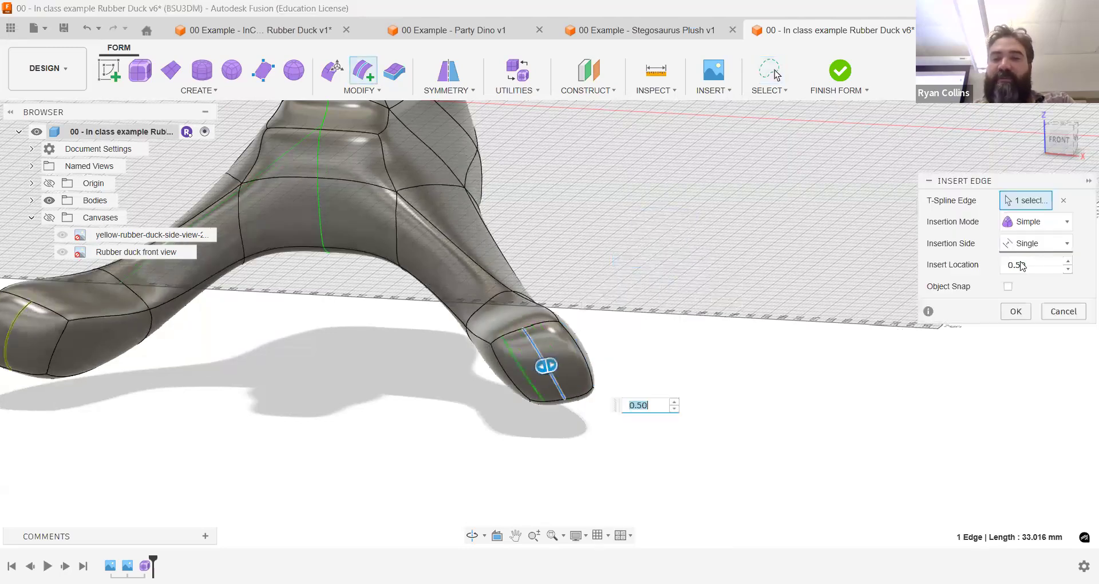
click(1009, 281)
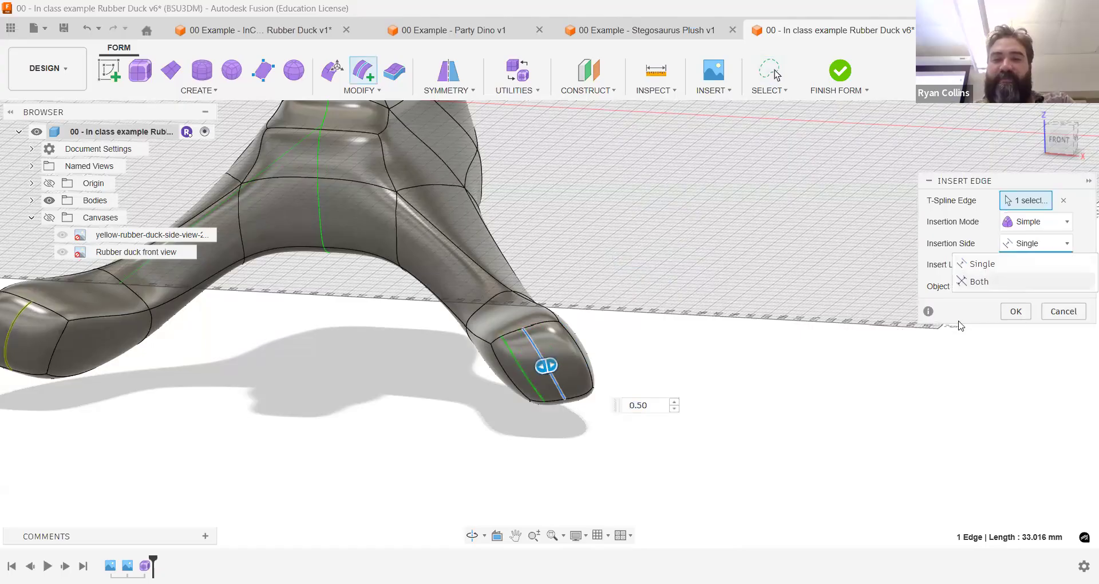
key(Return)
- Extend the innermost strip of the foot about 24 mm and 8 mm outward as a toe and scale its end to about 0.356
shift+middle_drag(784, 317, 547, 359)
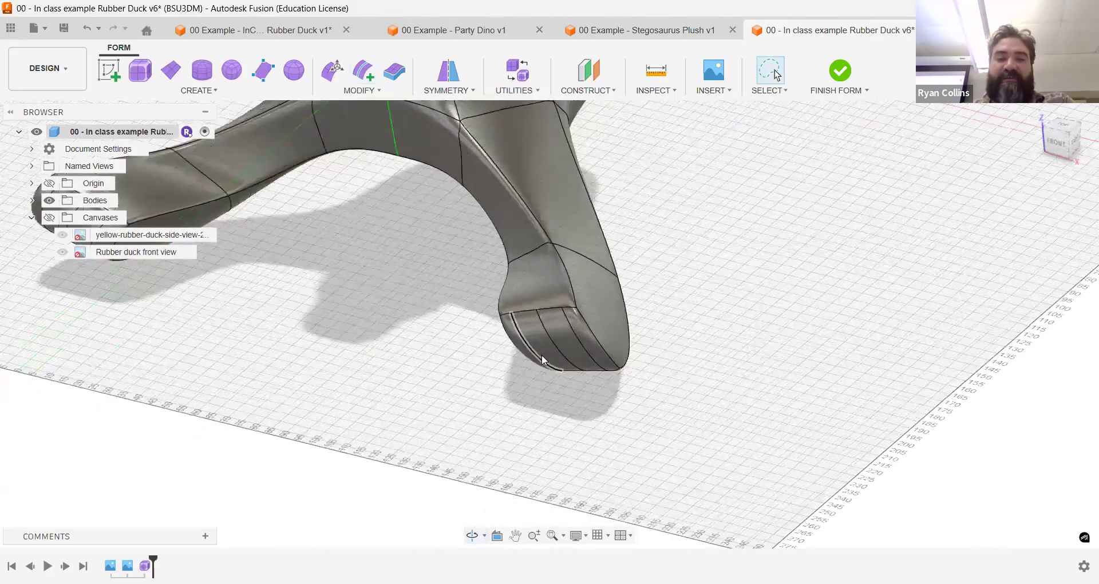
click(518, 346)
shift+middle_drag(666, 286, 595, 309)
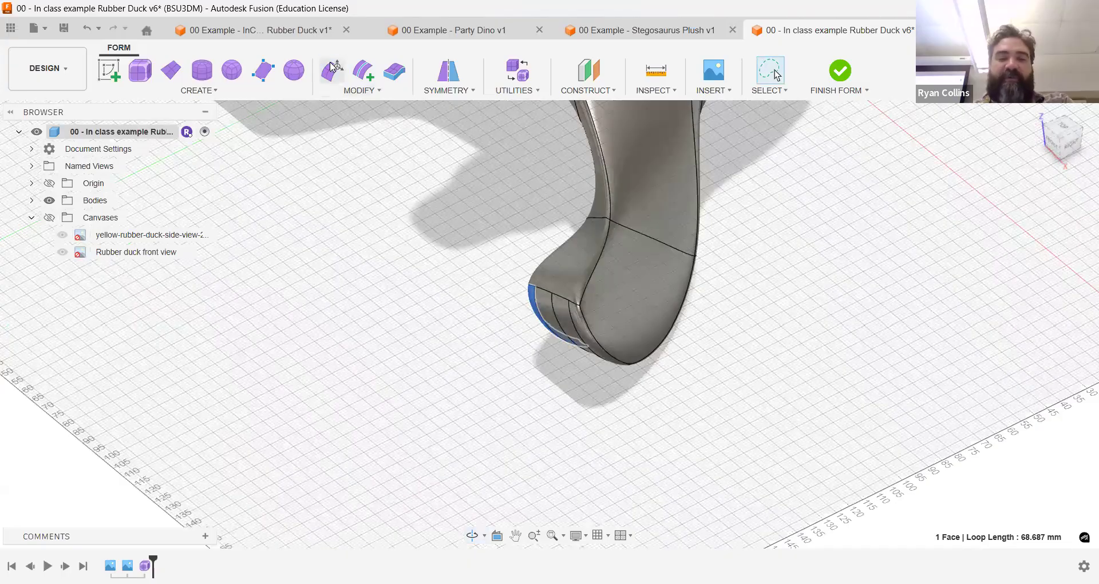
shift+middle_drag(656, 263, 604, 265)
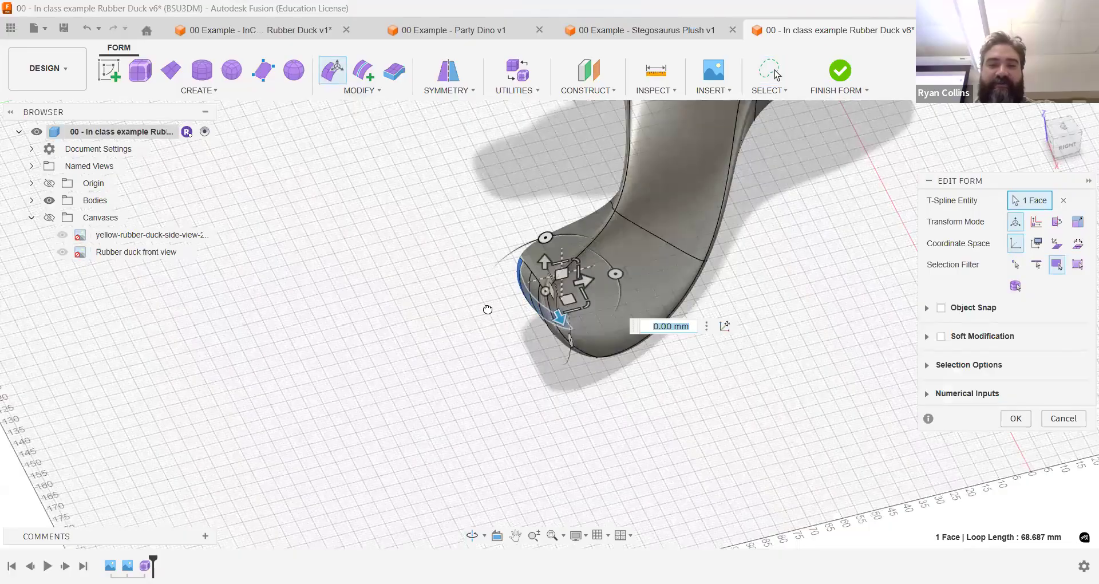
drag(561, 273, 487, 303)
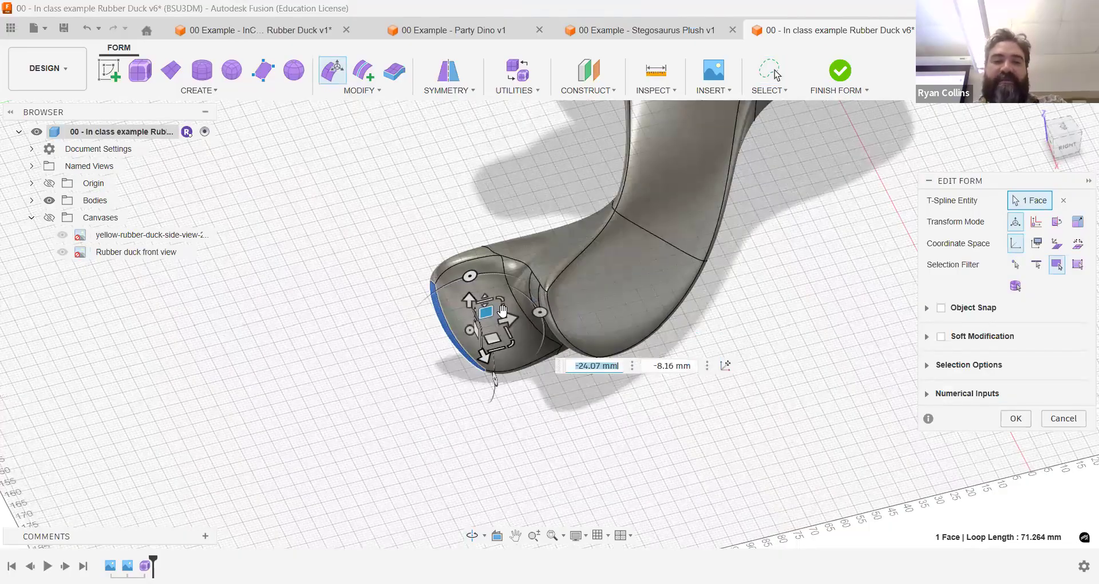
drag(488, 299, 495, 328)
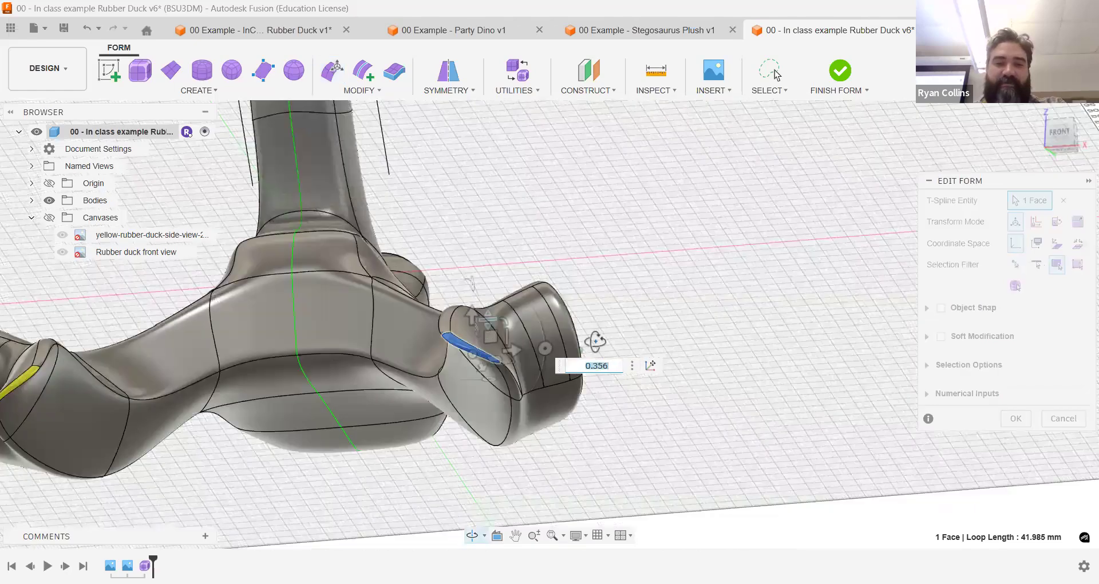
- Rotate the first toe's tip face by 65 degrees and reposition it at the front of the foot
shift+middle_drag(598, 342, 468, 296)
shift+middle_drag(528, 361, 528, 365)
drag(530, 363, 499, 450)
shift+middle_drag(653, 270, 694, 284)
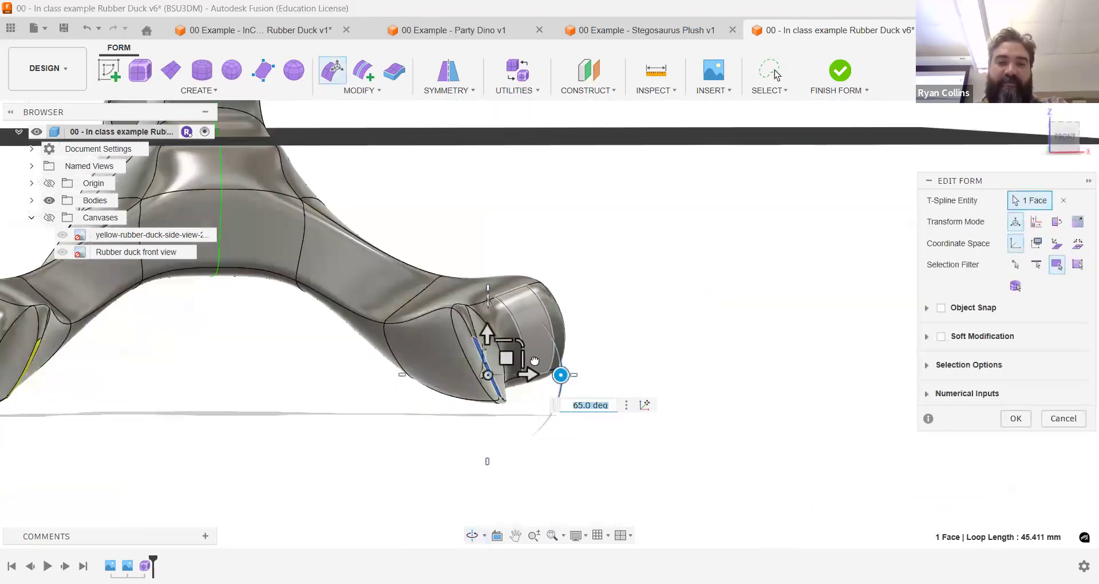
drag(524, 359, 561, 373)
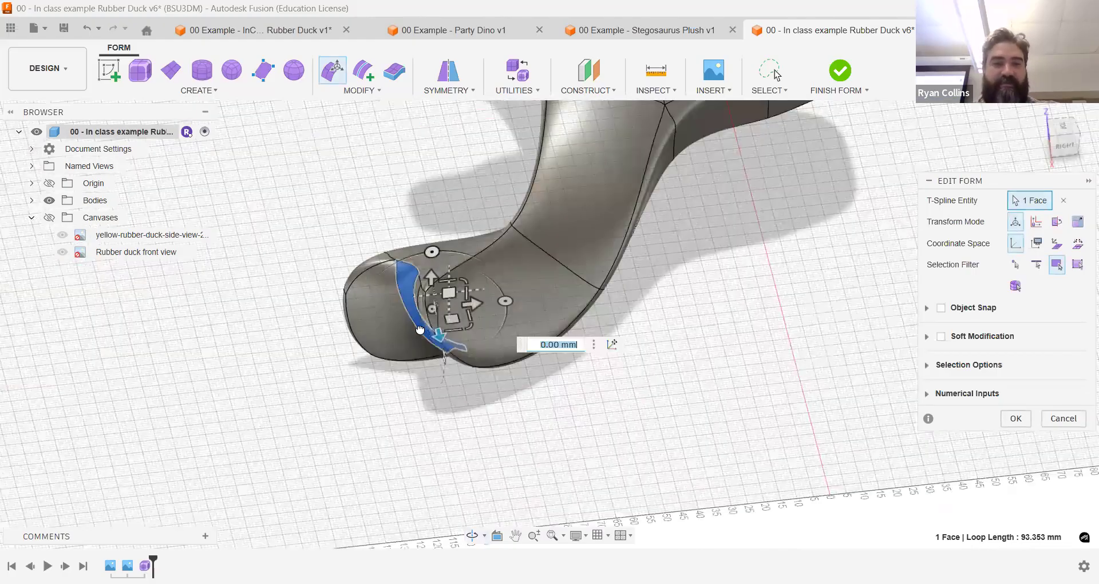
- Pull the next strips out as toes, extending the latter about 13.9 mm forward and 40 mm down and scaling its tip to about 0.304
drag(453, 280, 418, 408)
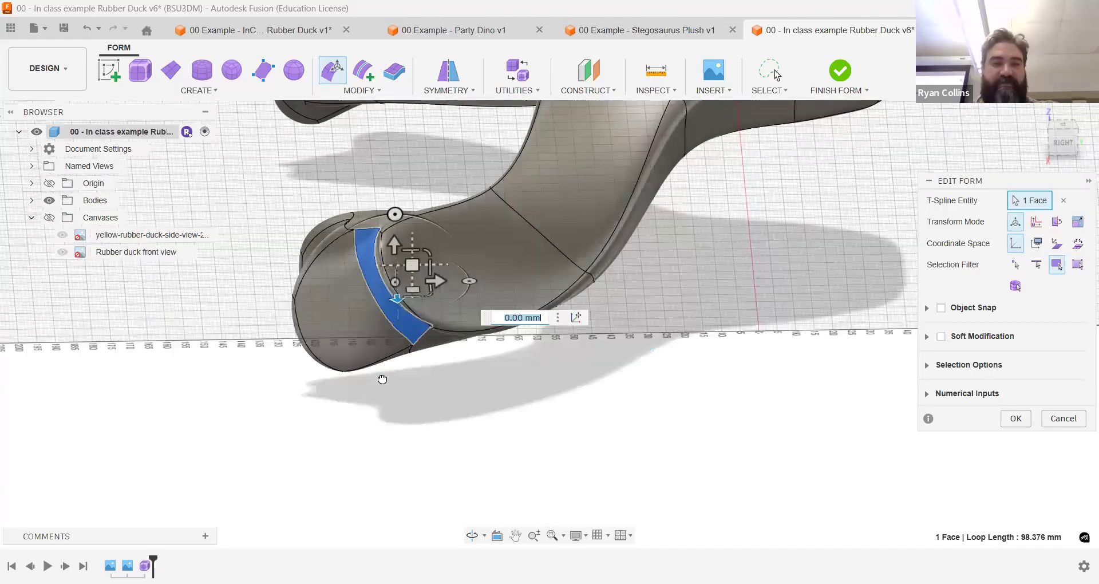
drag(361, 398, 361, 385)
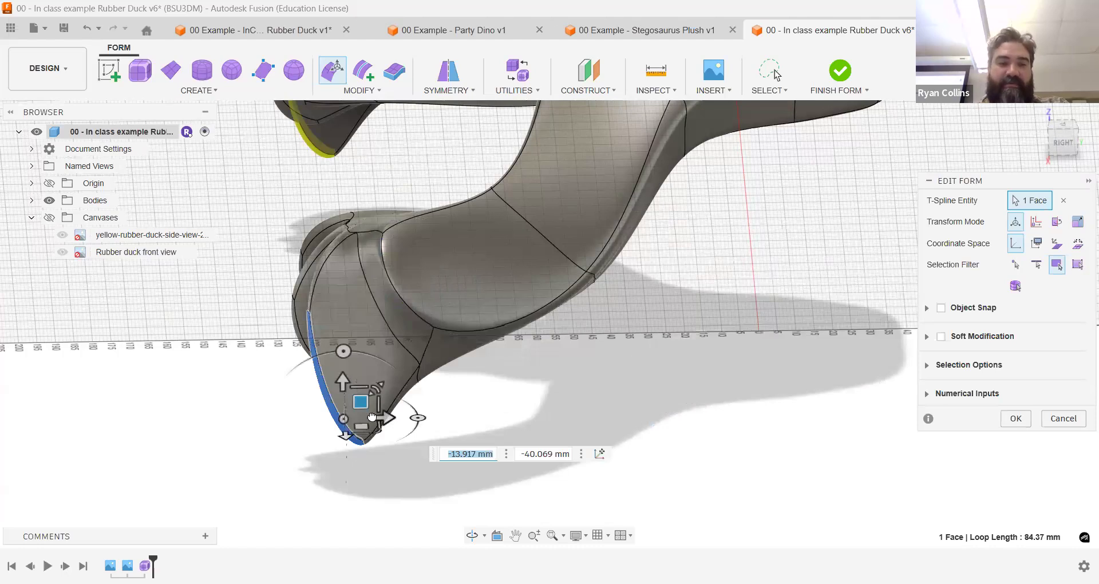
shift+middle_drag(479, 388, 559, 356)
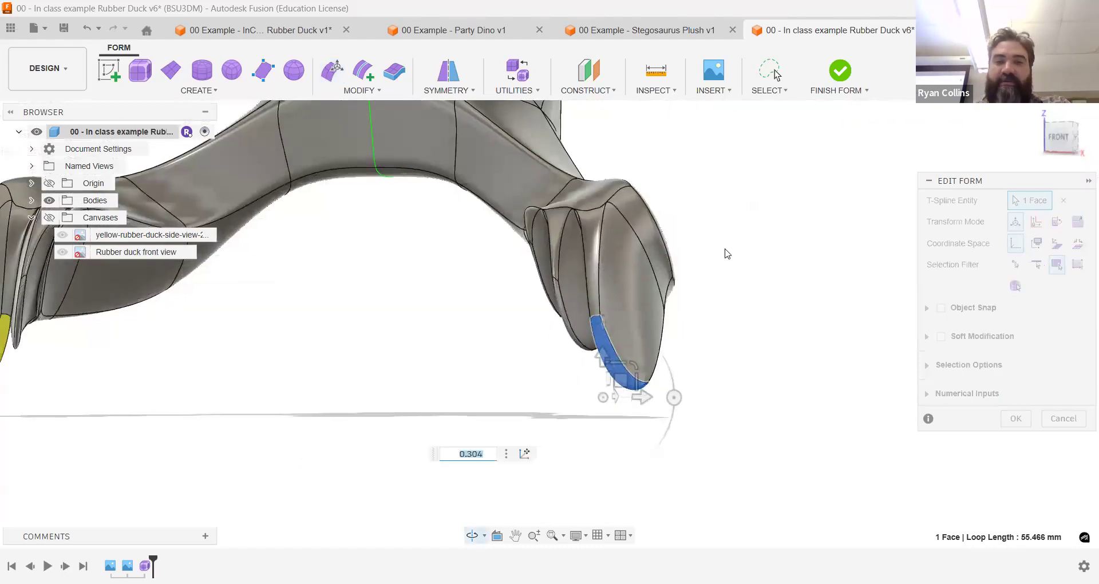
shift+middle_drag(727, 253, 555, 242)
- Pull the outermost strip about 5.6 mm forward and 46.6 mm down as the last toe, and rotate its tip by 45 degrees
click(403, 255)
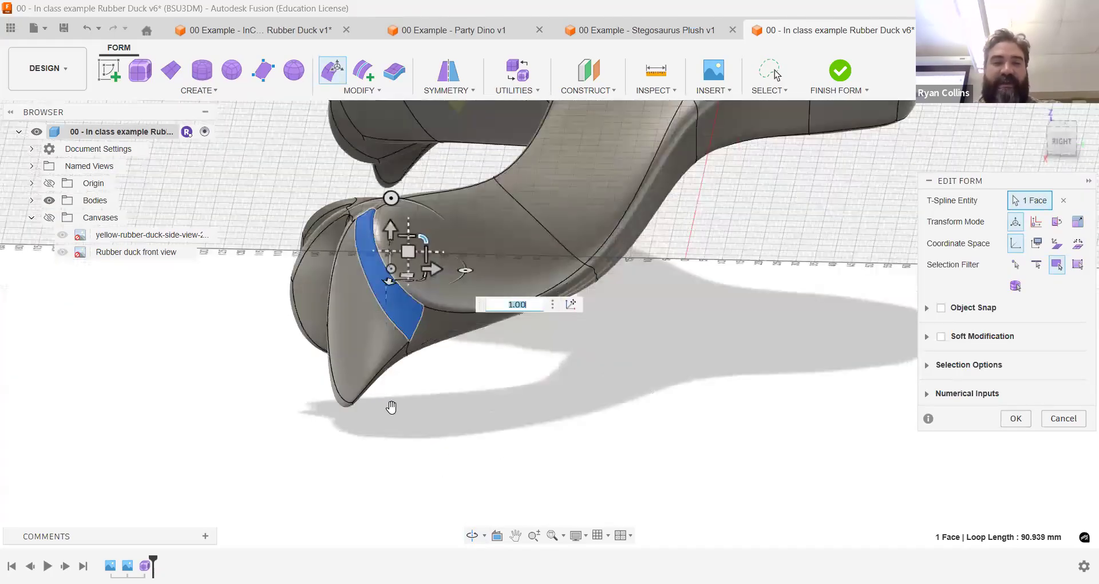
drag(404, 400, 389, 428)
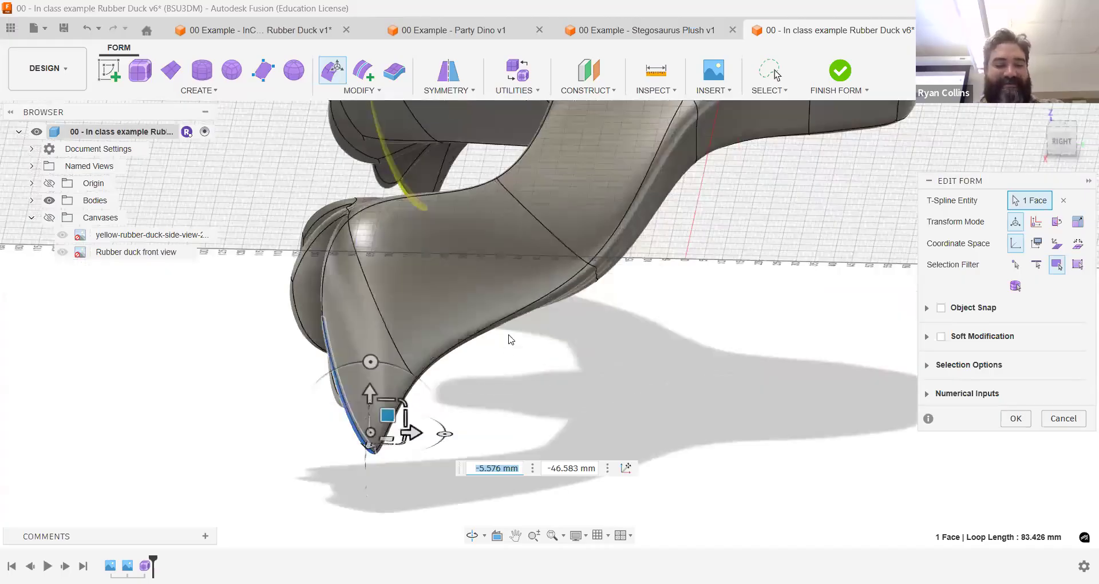
shift+middle_drag(509, 339, 605, 297)
shift+middle_drag(650, 405, 684, 346)
drag(674, 364, 617, 367)
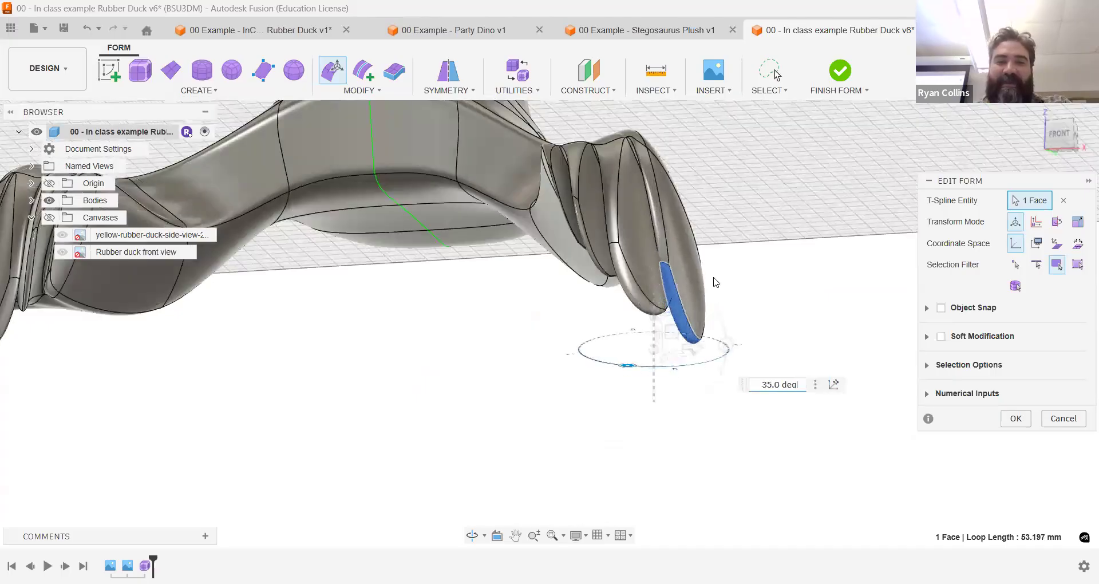
shift+middle_drag(714, 282, 819, 155)
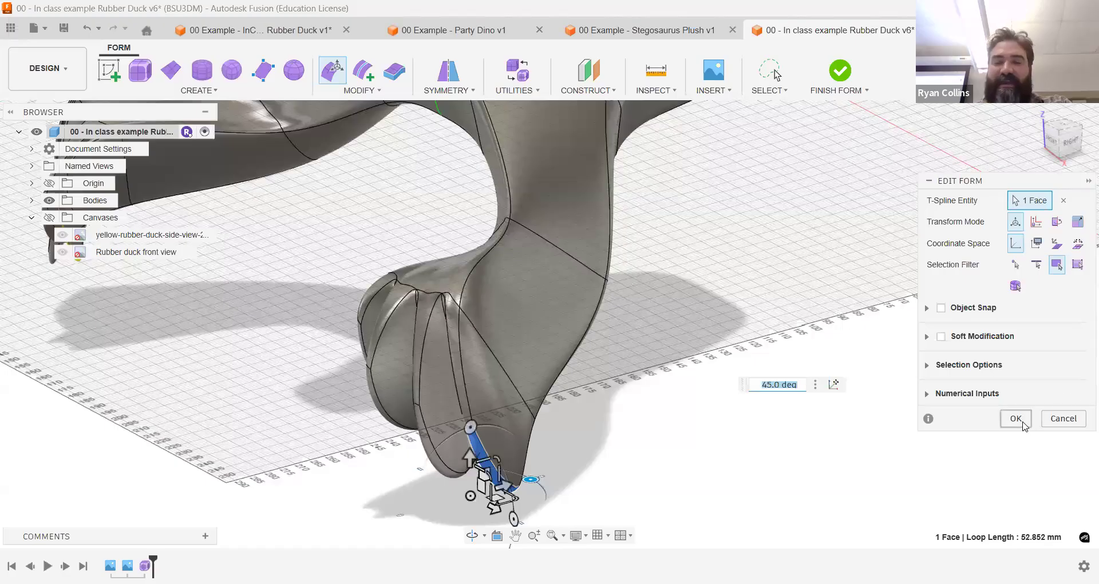
- Try to finish the form and return to form editing instead of continuing
scroll(689, 364, down, 6)
shift+middle_drag(681, 359, 768, 261)
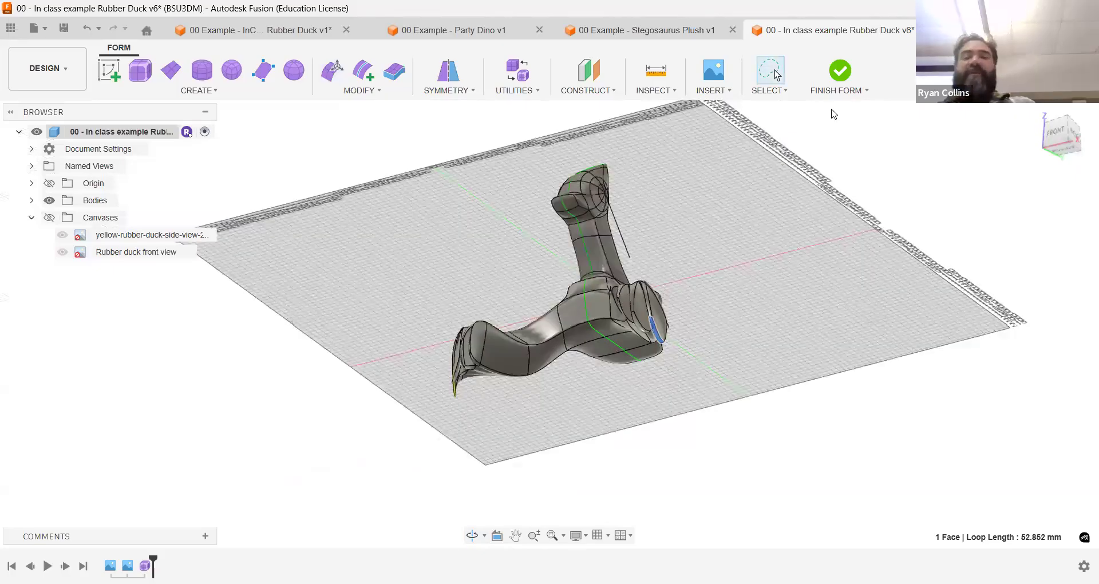
click(1074, 141)
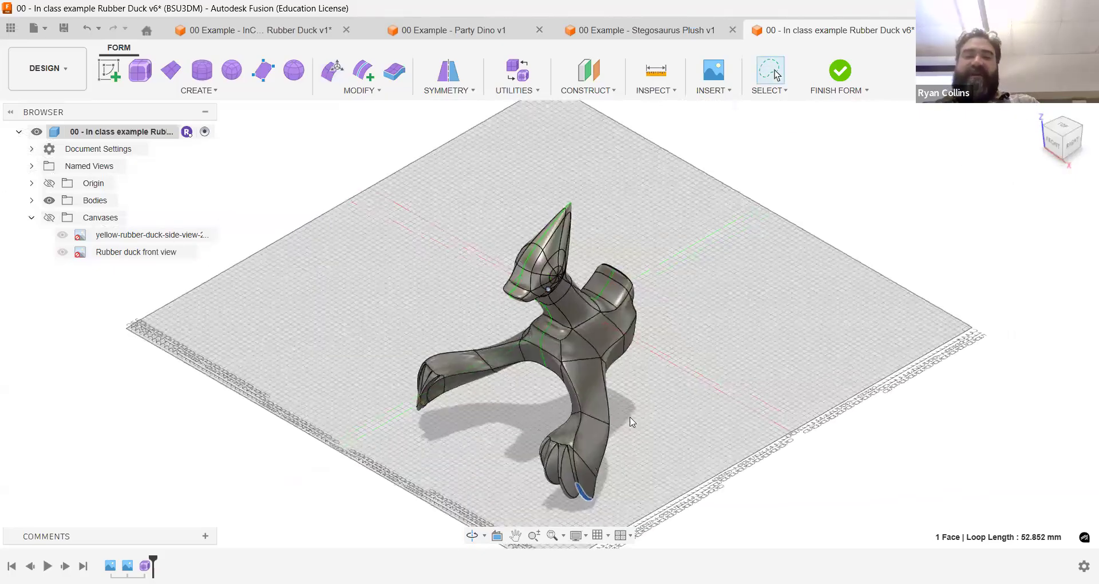
scroll(670, 373, down, 2)
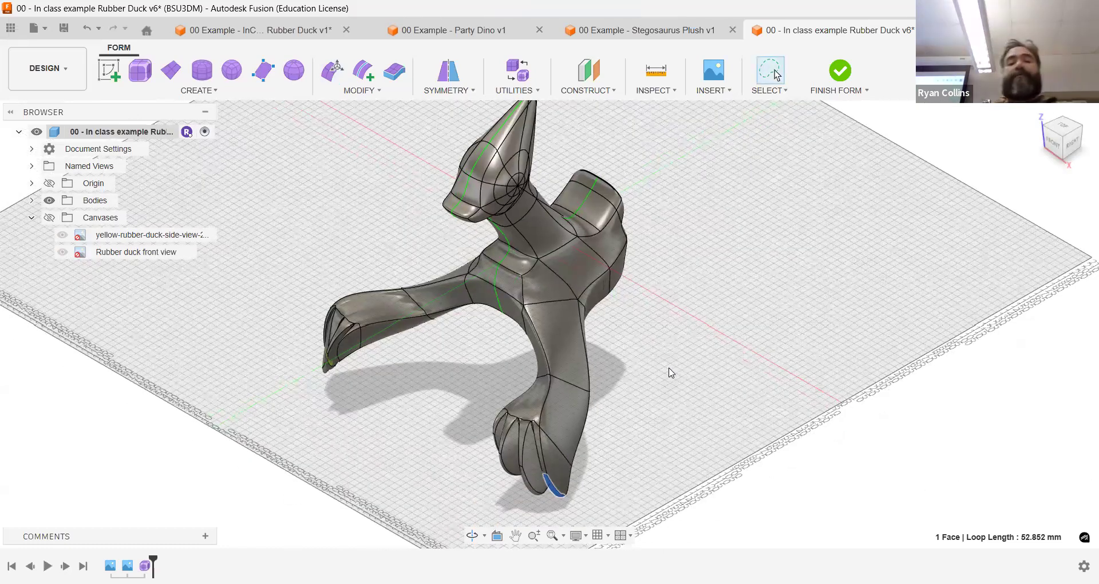
shift+middle_drag(743, 287, 767, 289)
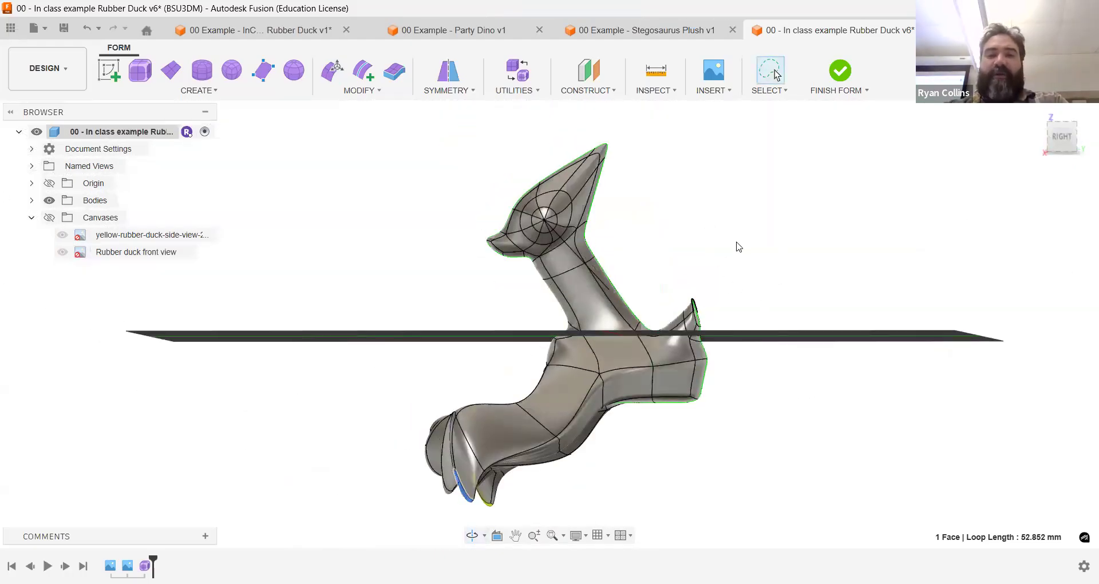
shift+middle_drag(791, 246, 839, 136)
click(843, 76)
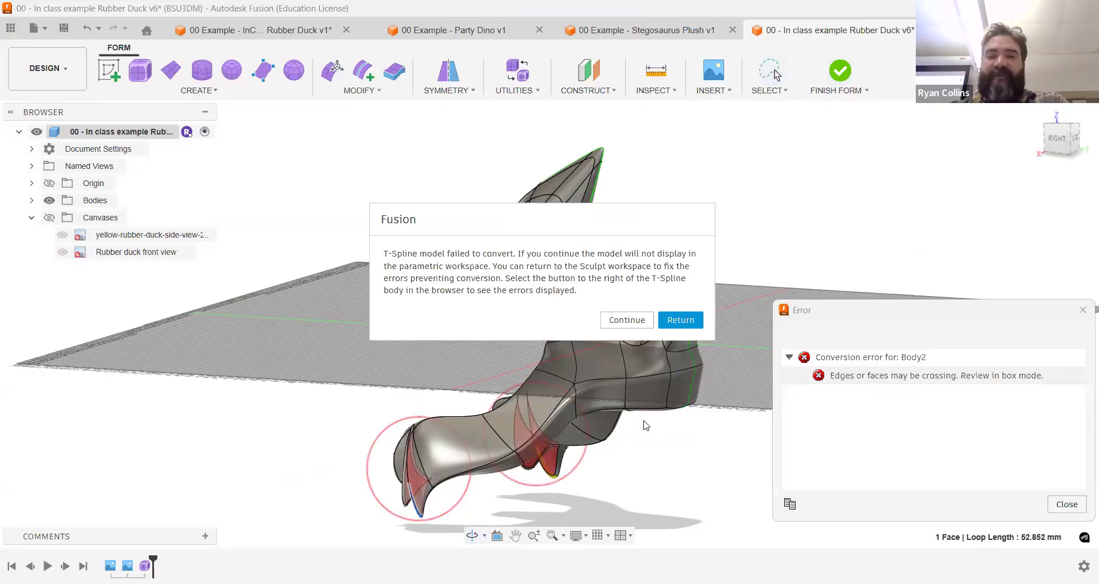
click(676, 321)
- Move the outermost toe's tip face 22 mm outward along X, away from the crossing neighbouring toe
shift+middle_drag(424, 348, 570, 327)
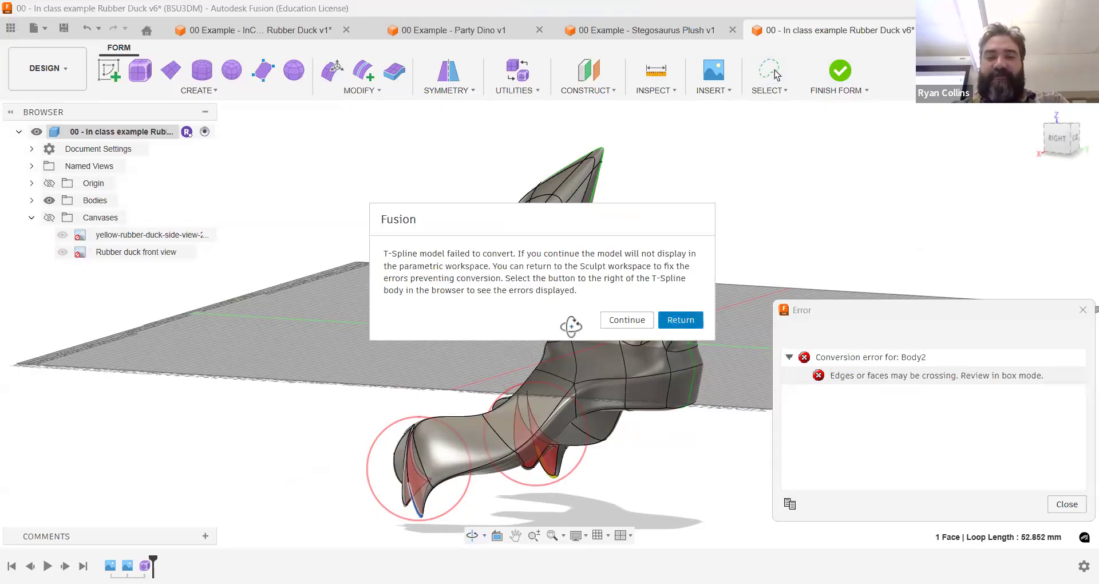
scroll(573, 387, up, 5)
middle_drag(573, 387, 263, 117)
scroll(528, 241, up, 4)
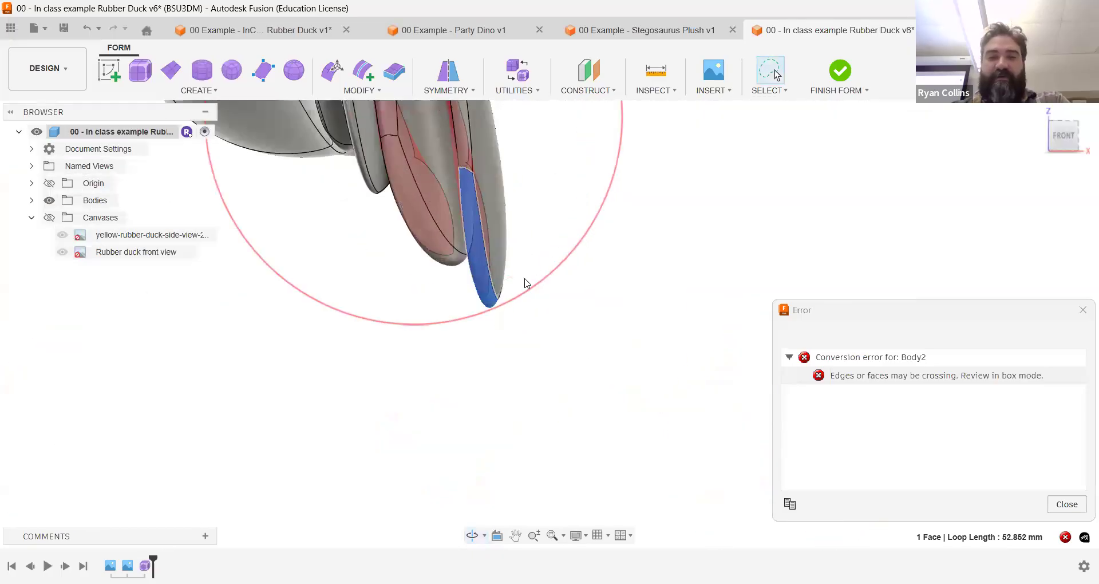
middle_drag(542, 256, 556, 244)
shift+middle_drag(556, 244, 373, 147)
click(332, 78)
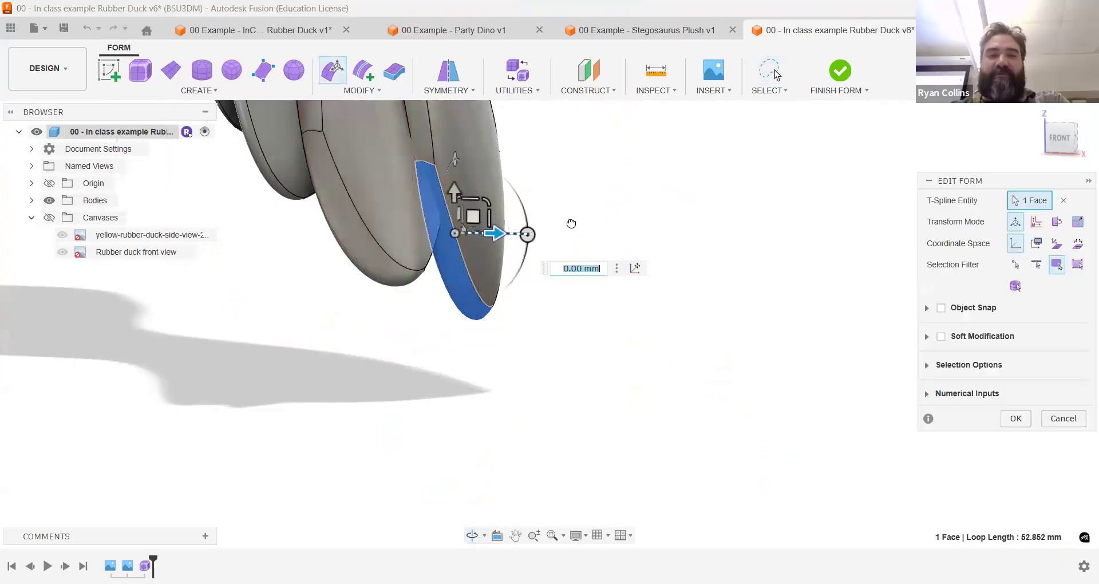
text(22)
key(Return)
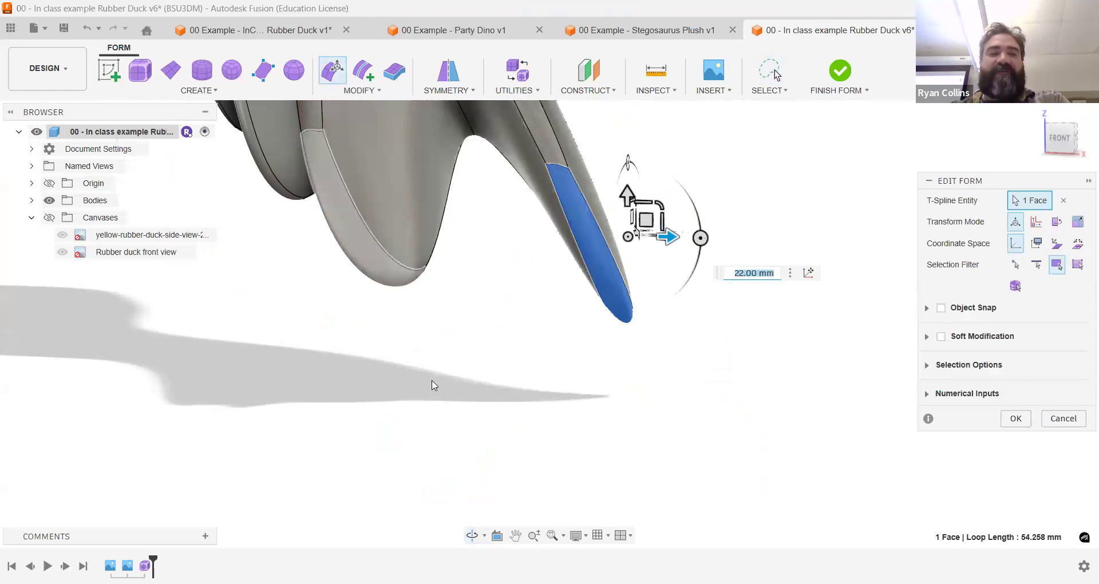
- Spread the next two toe tips outward, shifting one about 5.2 mm and 2.8 mm in plane and the other about 6.8 mm sideways
shift+middle_drag(561, 371, 498, 341)
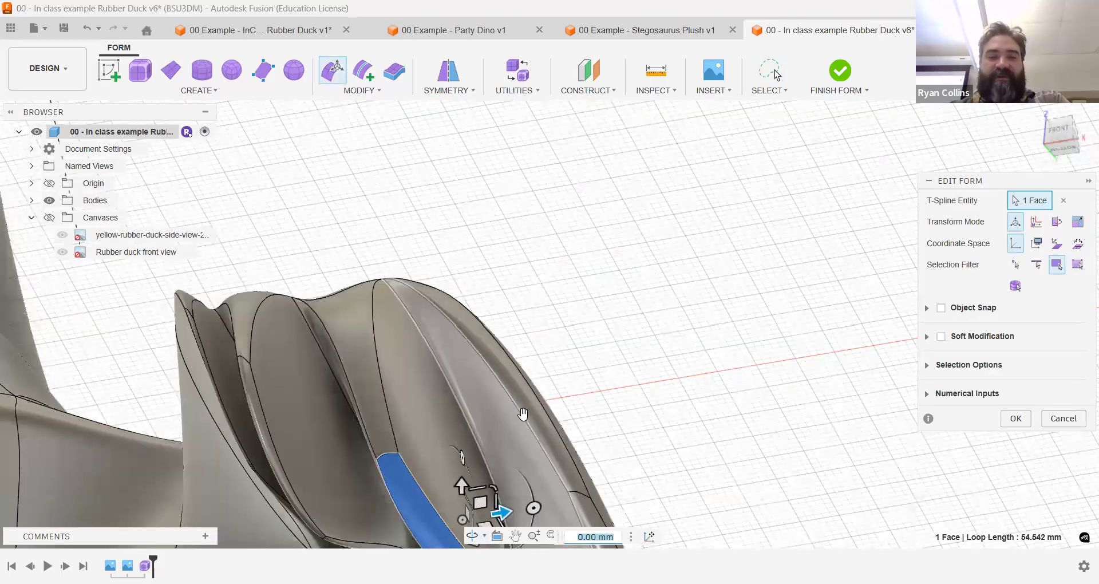
middle_drag(533, 507, 523, 415)
drag(522, 416, 511, 386)
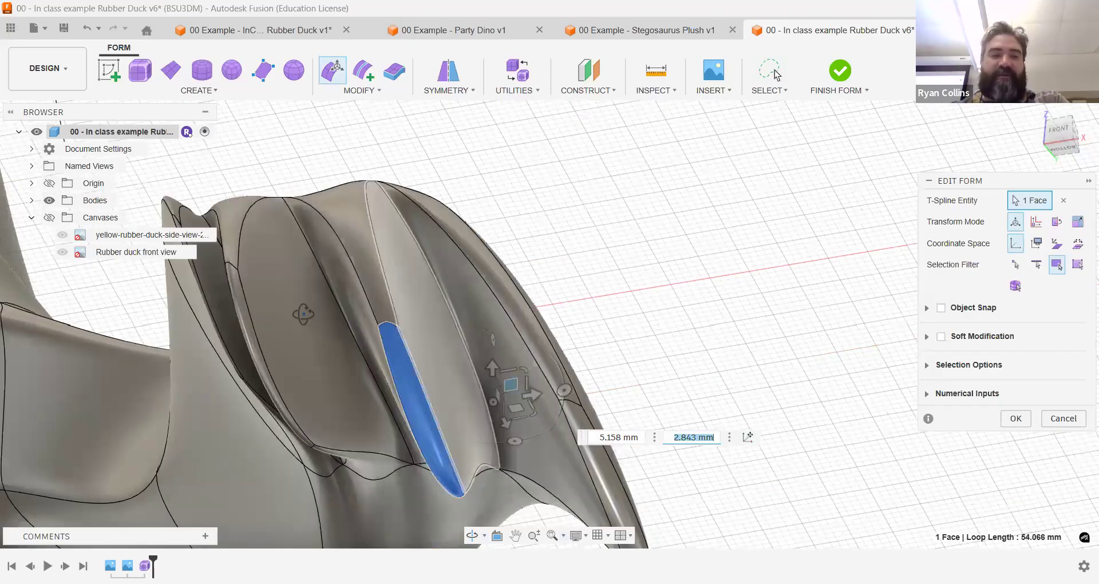
shift+middle_drag(261, 318, 290, 338)
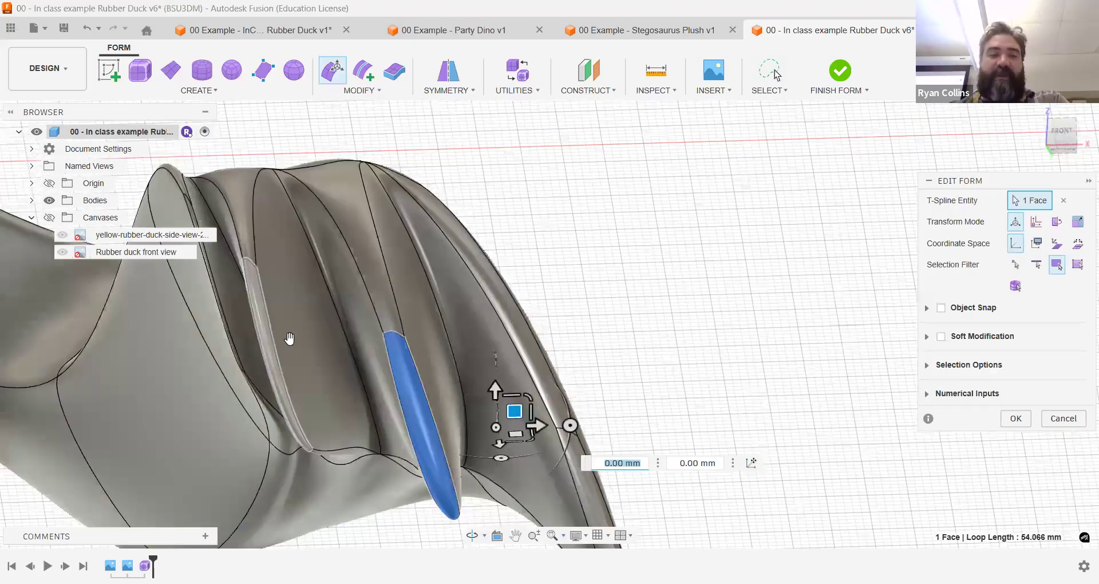
drag(331, 351, 351, 343)
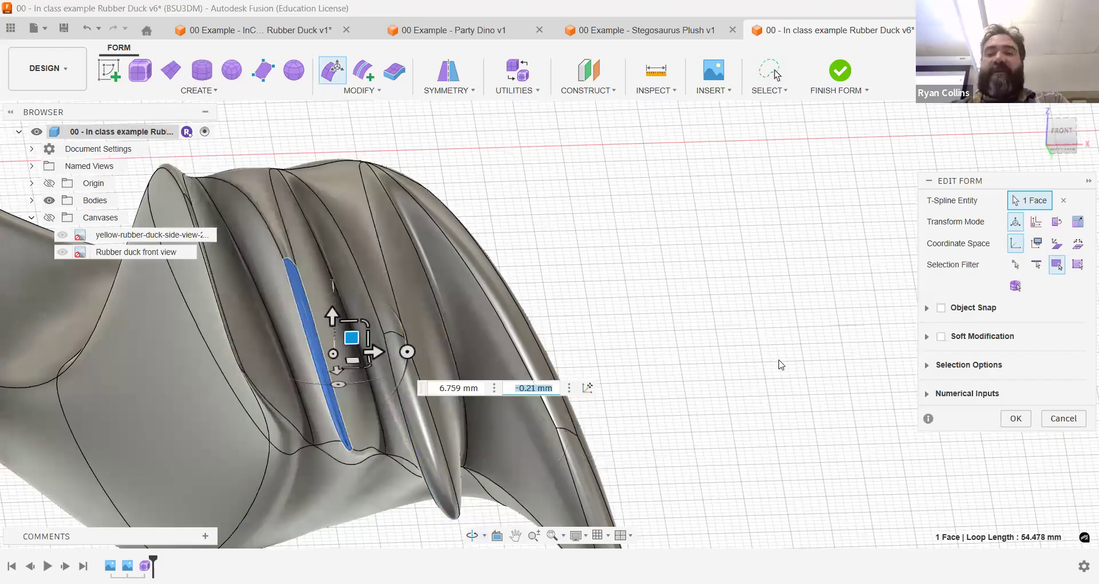
click(1015, 419)
- Finish the form to convert the T-spline creature into a solid body, and show the whole model in the home view
shift+middle_drag(818, 300, 788, 313)
click(838, 72)
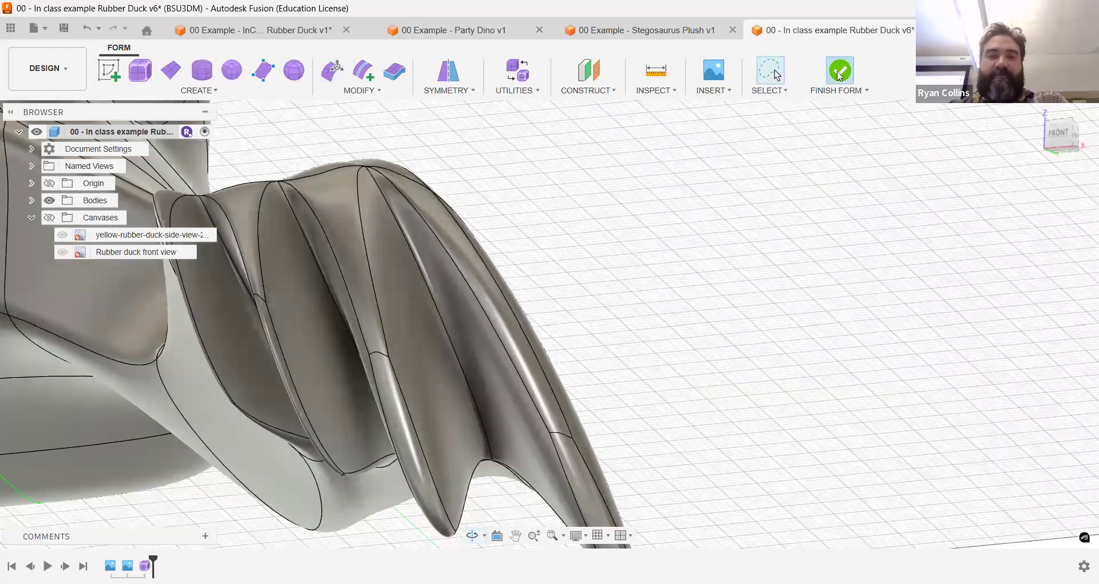
scroll(708, 344, down, 10)
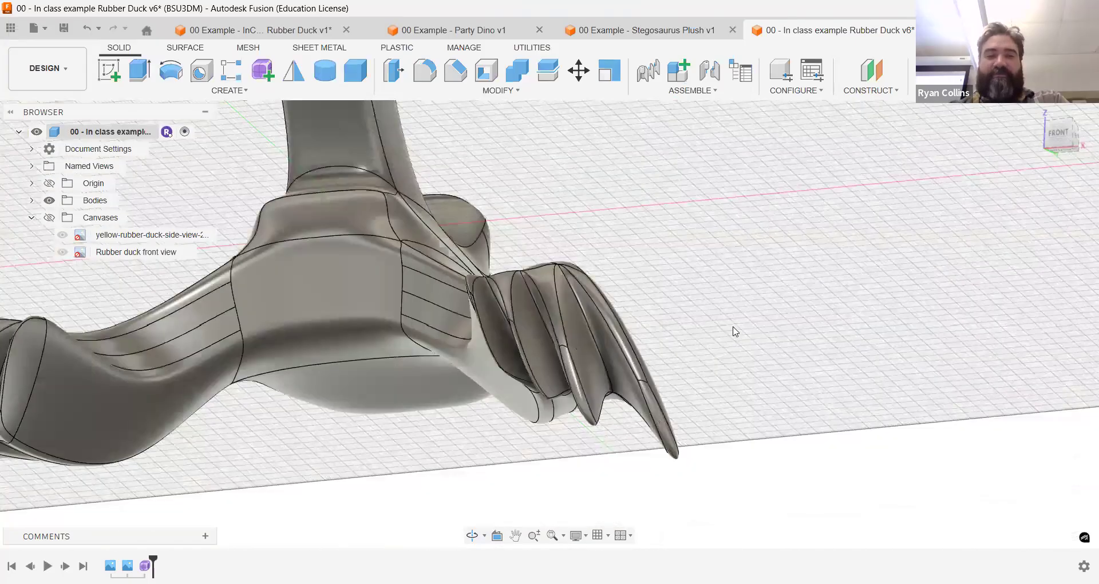
click(1074, 137)
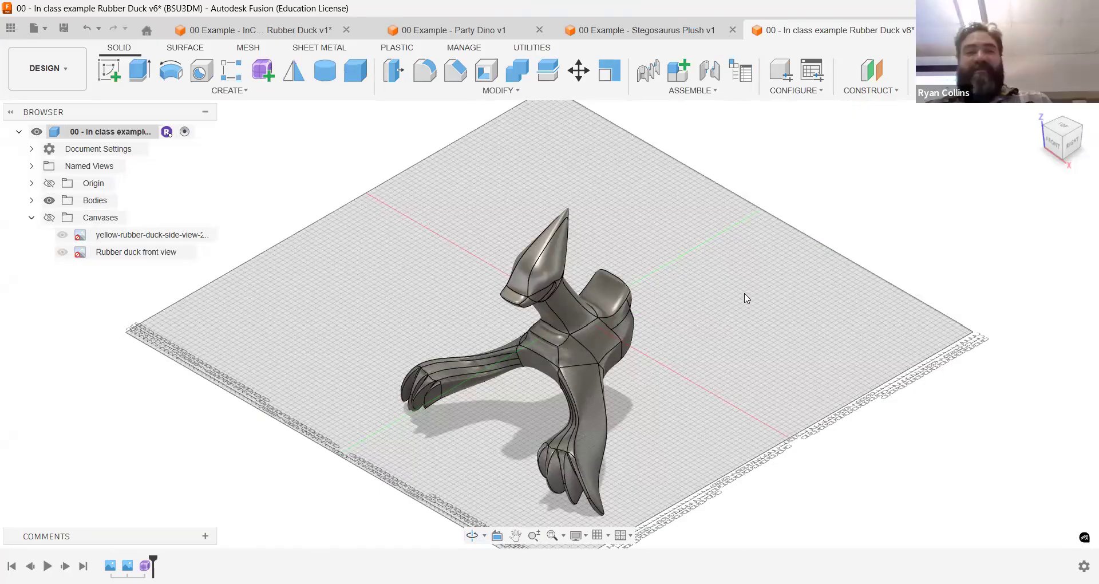
- Save the design with the version description "nightmare duck"
key(ctrl+s)
text(night)
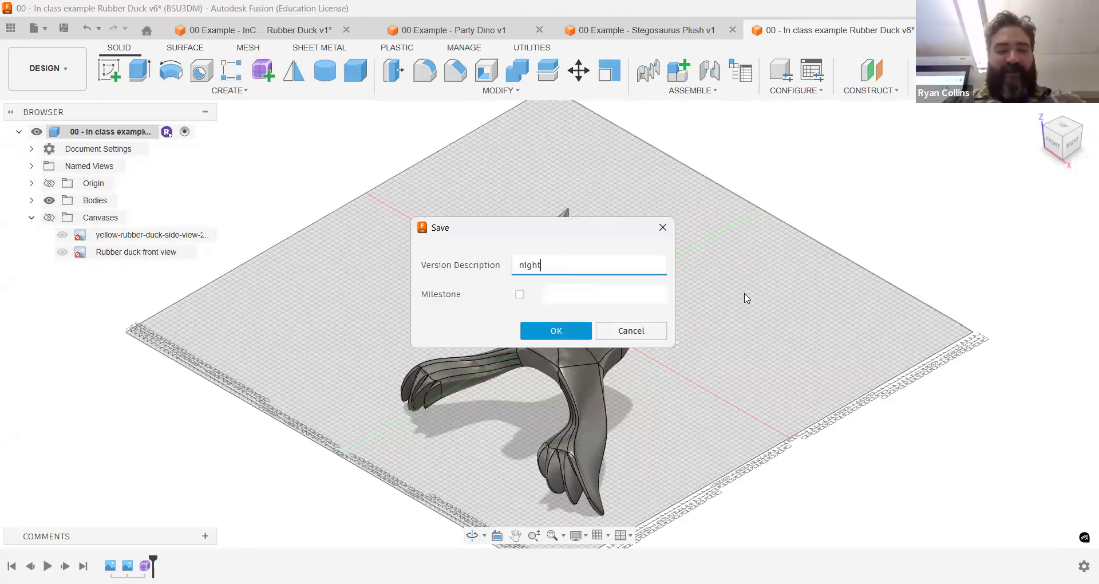
text(mare duck)
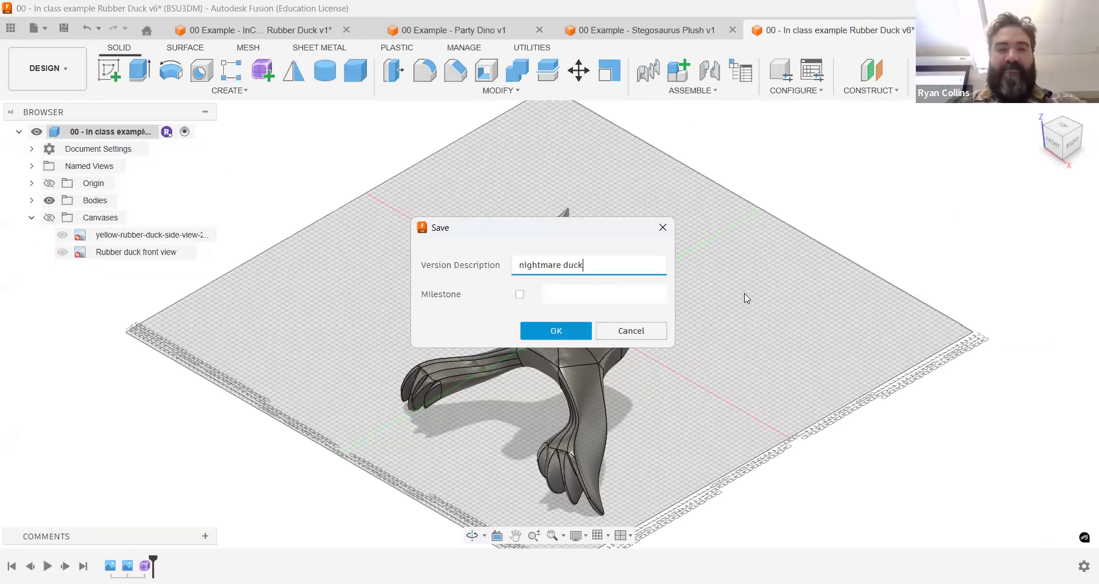
key(Return)
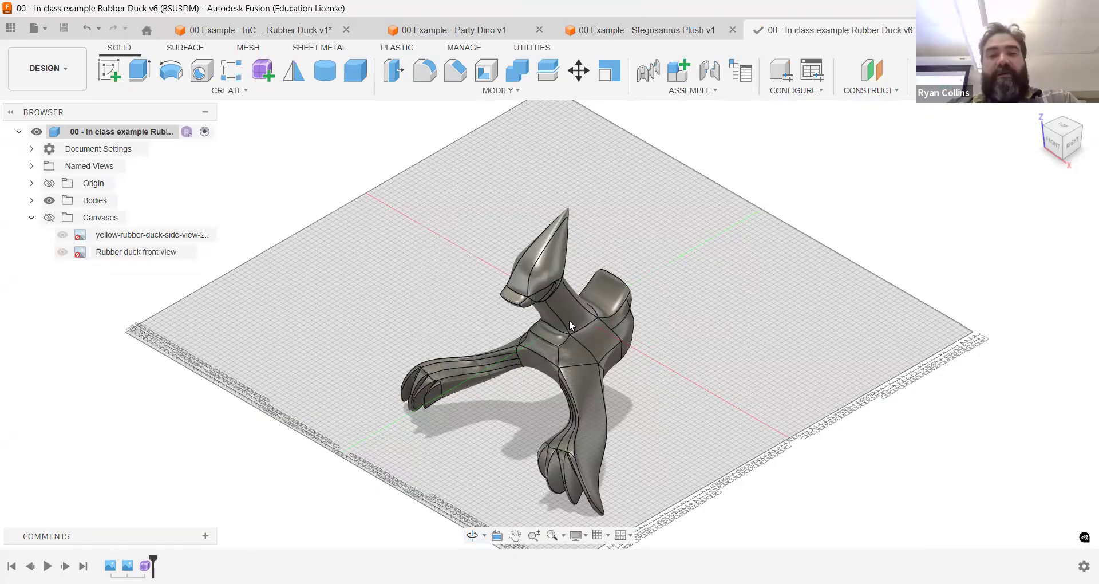
- Start a sphere on the vertical centre plane, centred in the head at Y -50 mm and Z 70 mm
scroll(569, 321, up, 5)
shift+middle_drag(643, 294, 578, 229)
middle_drag(532, 166, 608, 288)
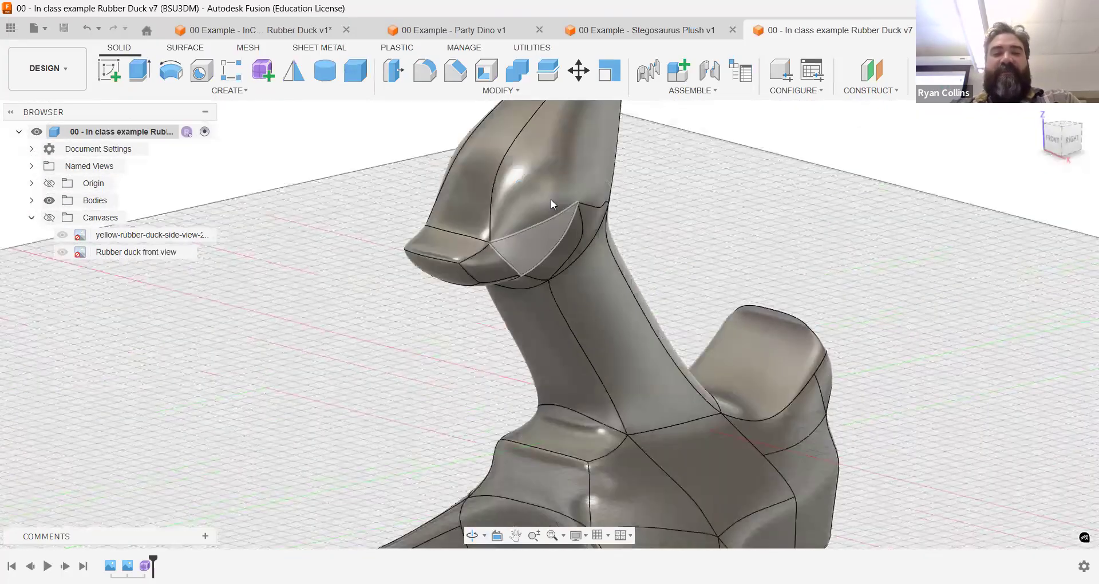
click(570, 218)
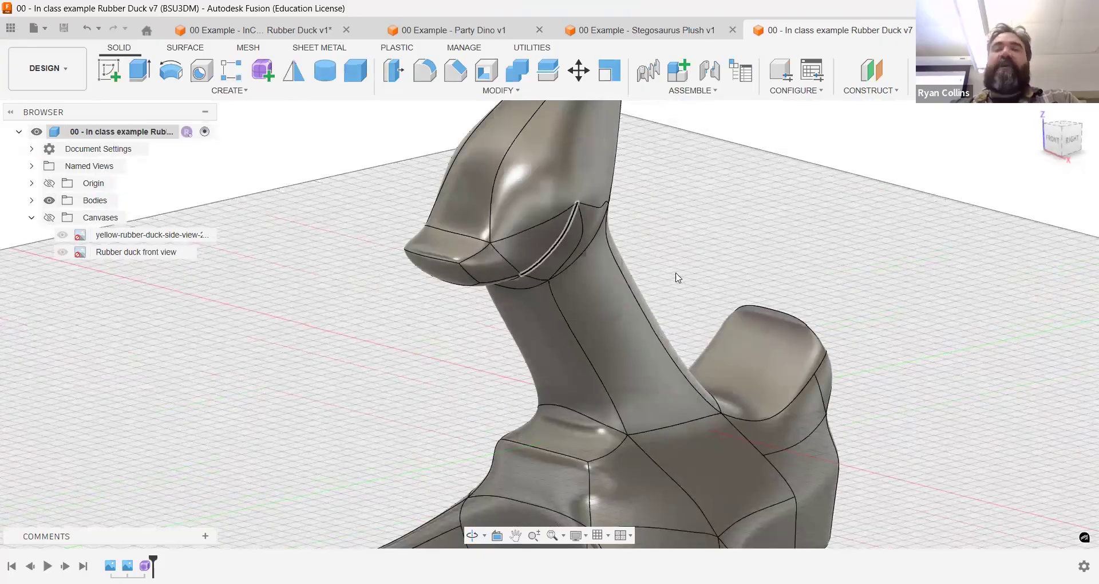
key(Escape)
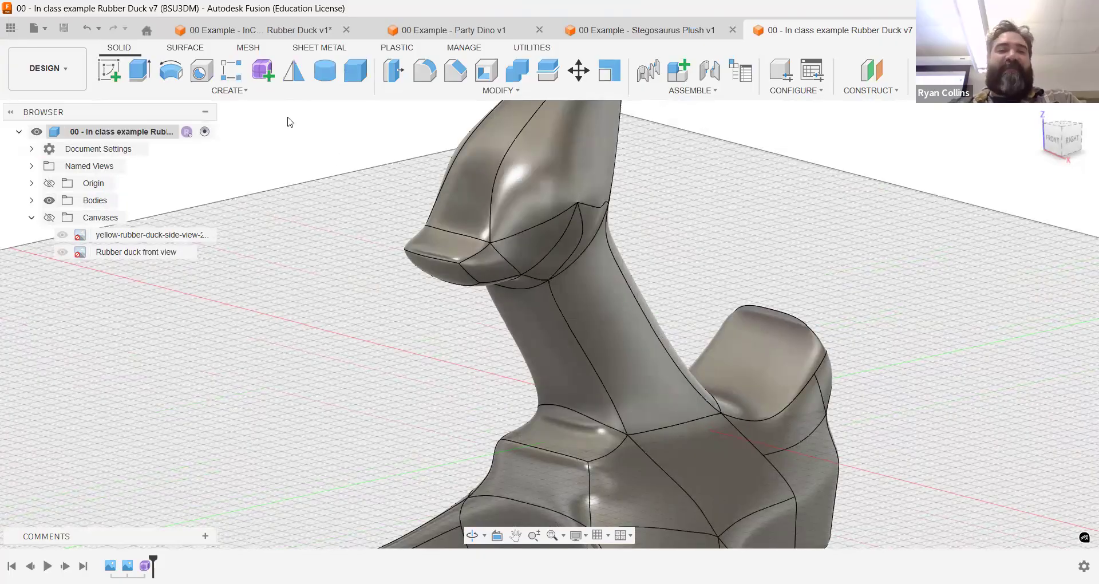
click(239, 92)
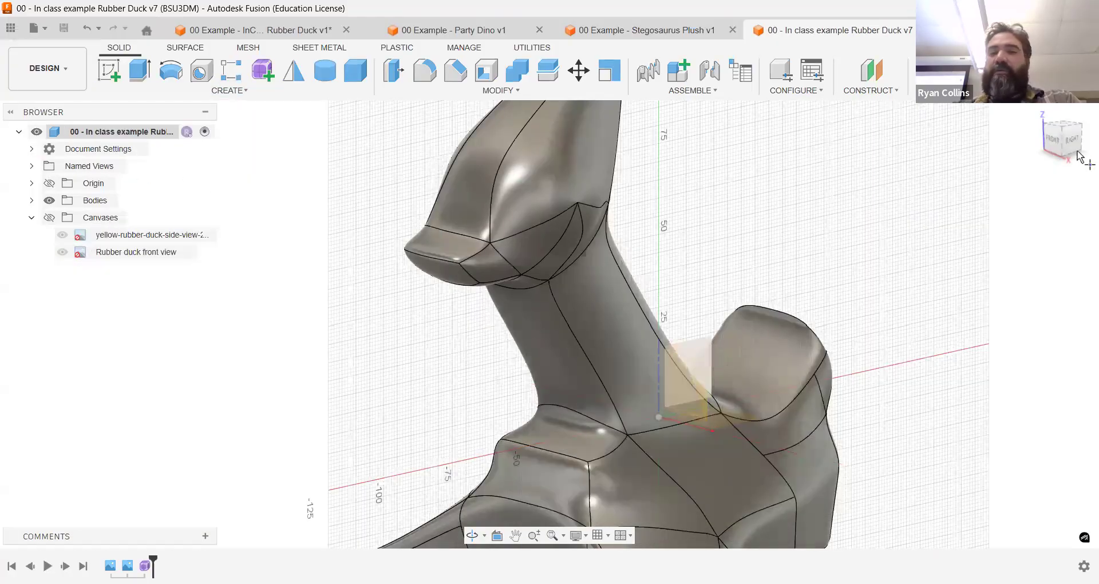
click(1078, 155)
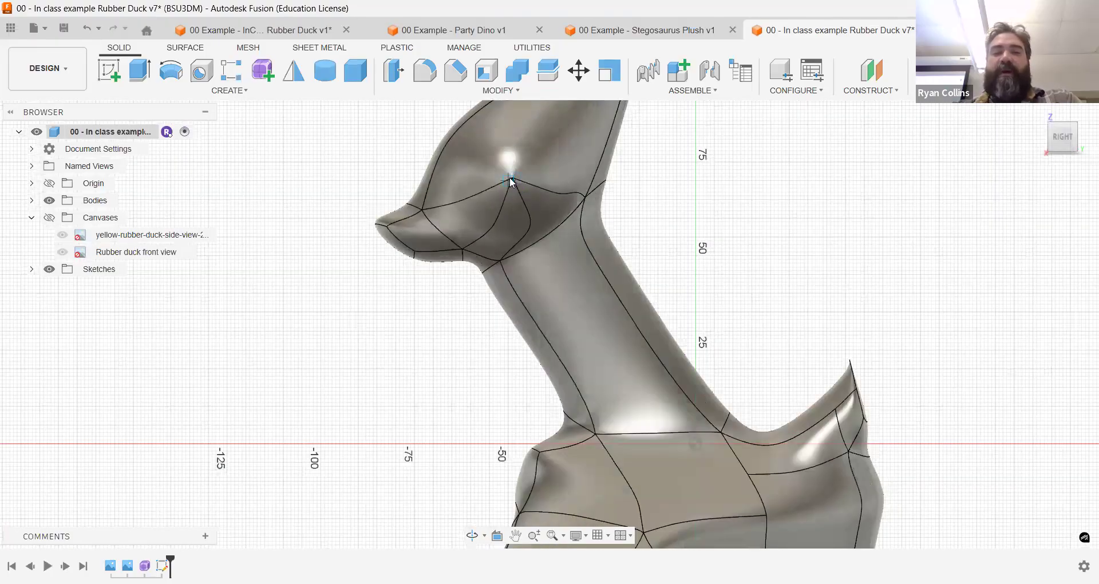
click(509, 180)
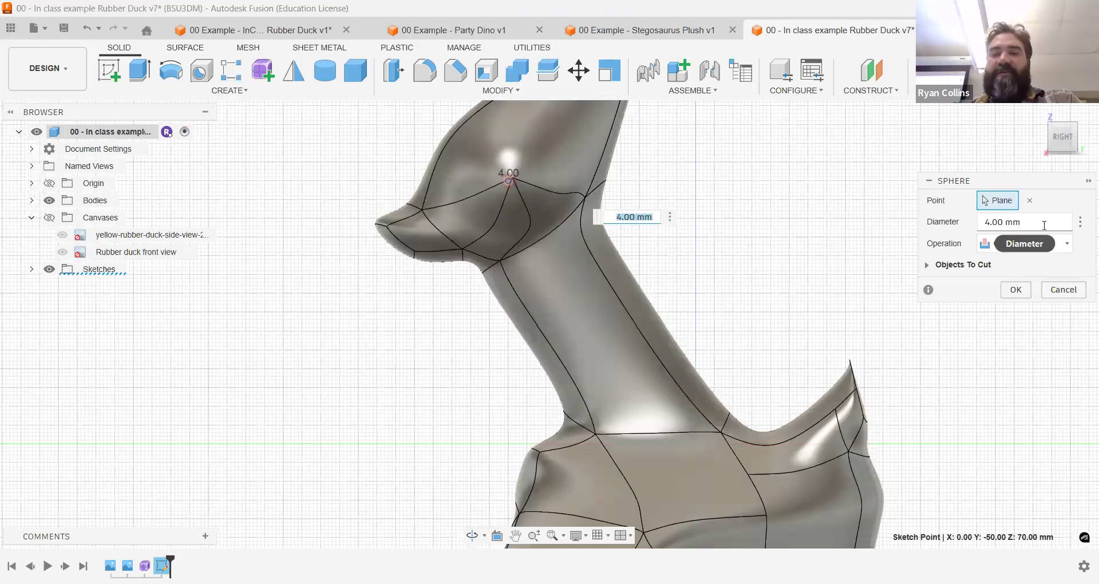
- Set the sphere's diameter to 15 mm and create it as a new body
text(10)
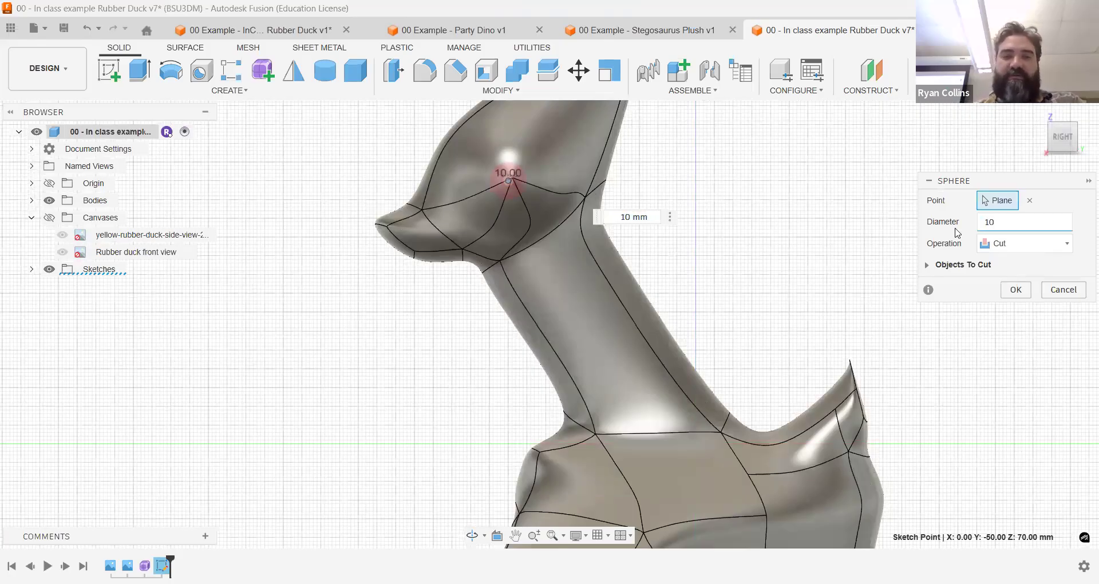
key(BackSpace)
text(5)
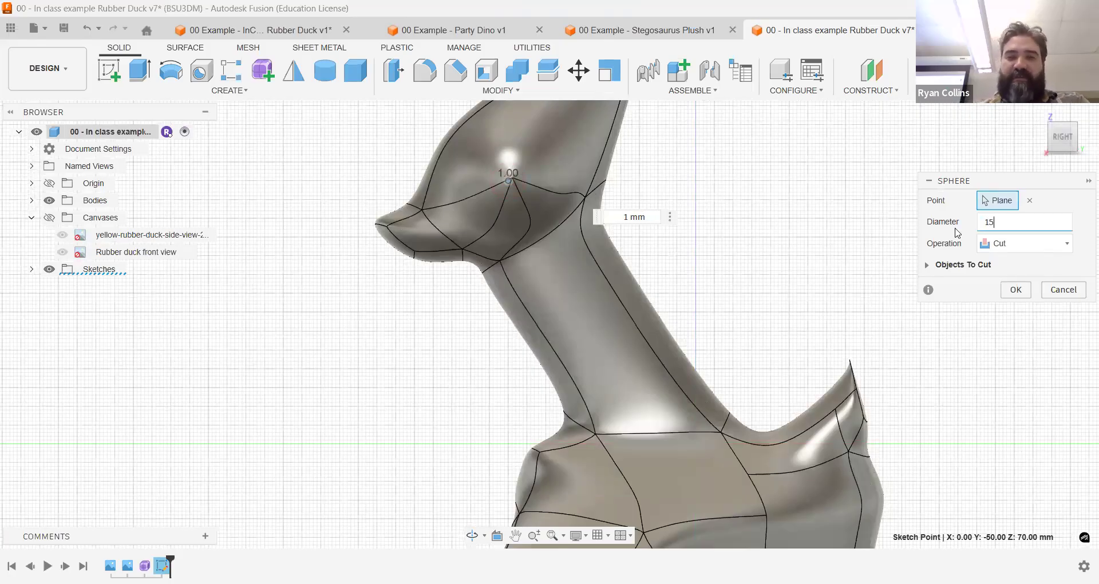
click(1017, 242)
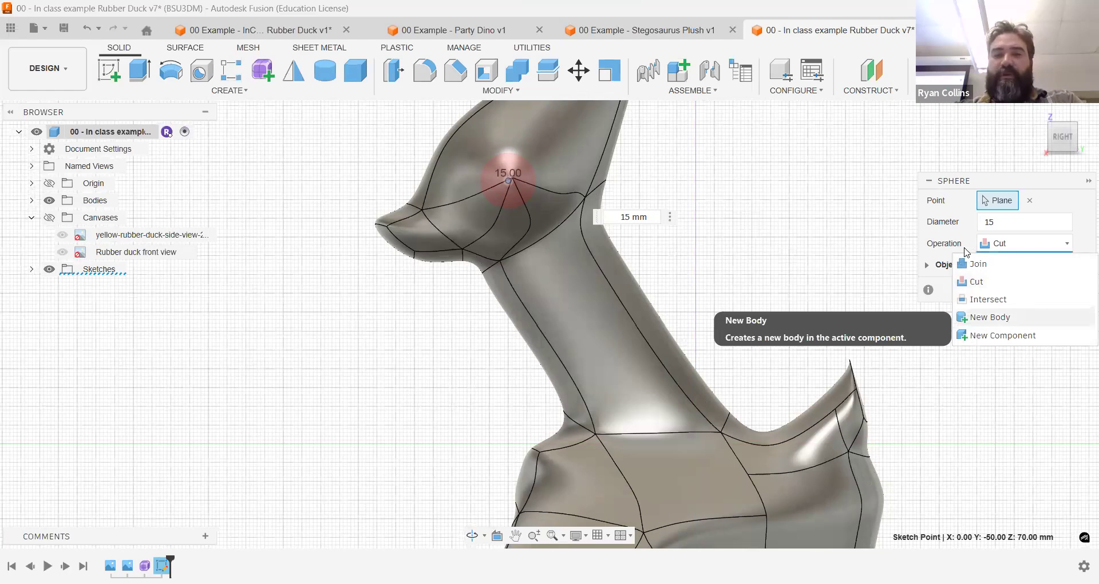
click(990, 316)
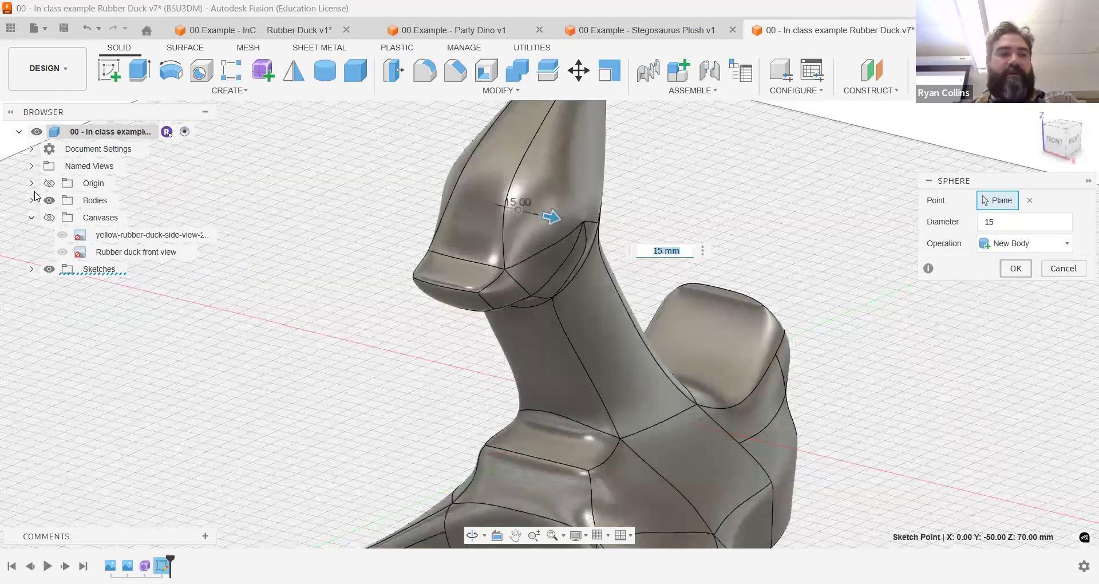
key(Return)
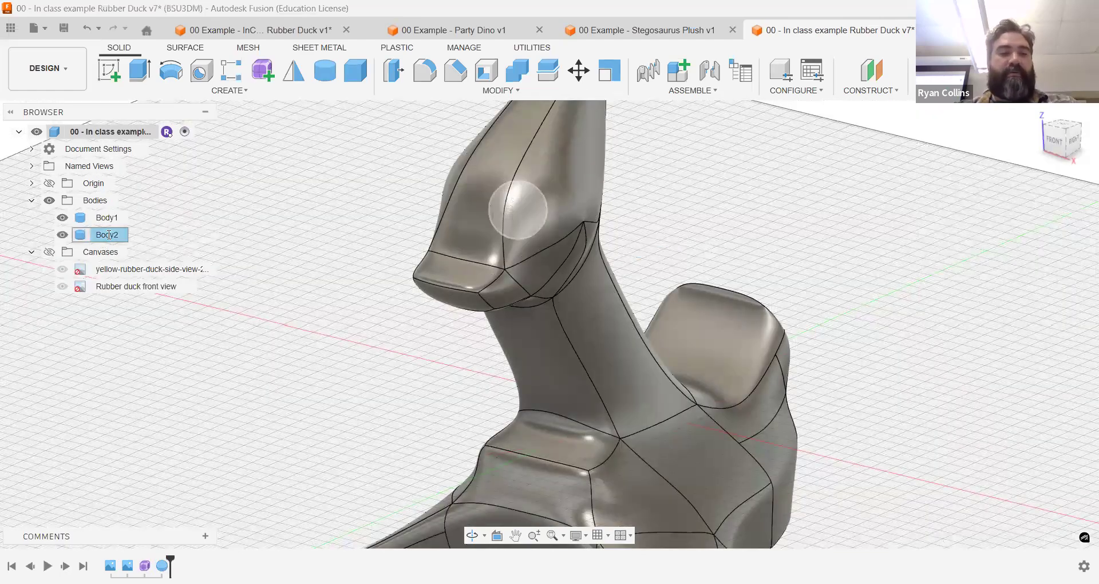
- Rename the sphere body as Eye and move it 18 mm along X to the side of the head
double_click(109, 235)
text(Eye)
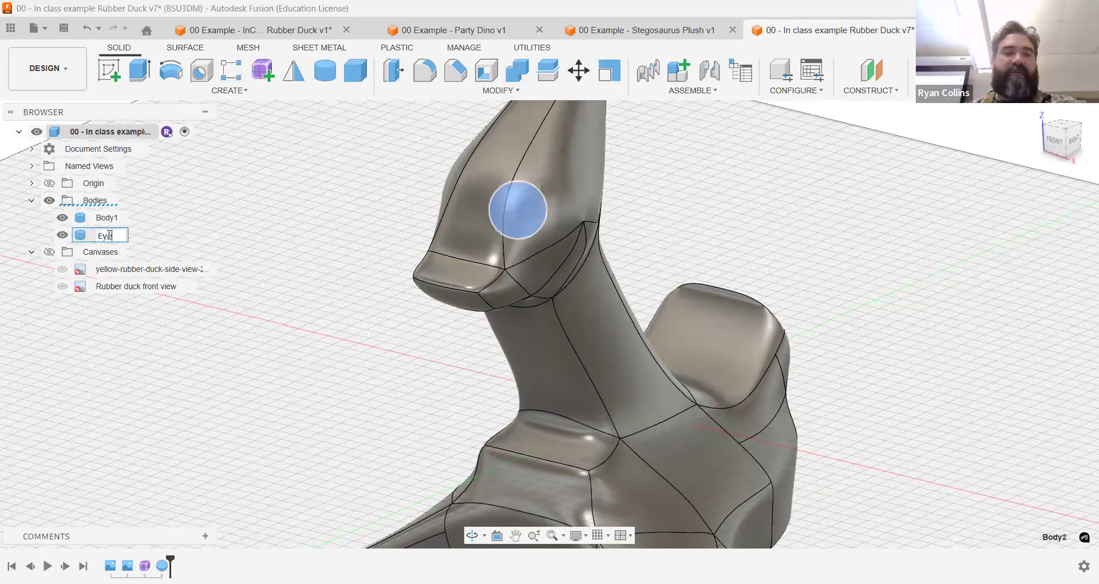
key(Return)
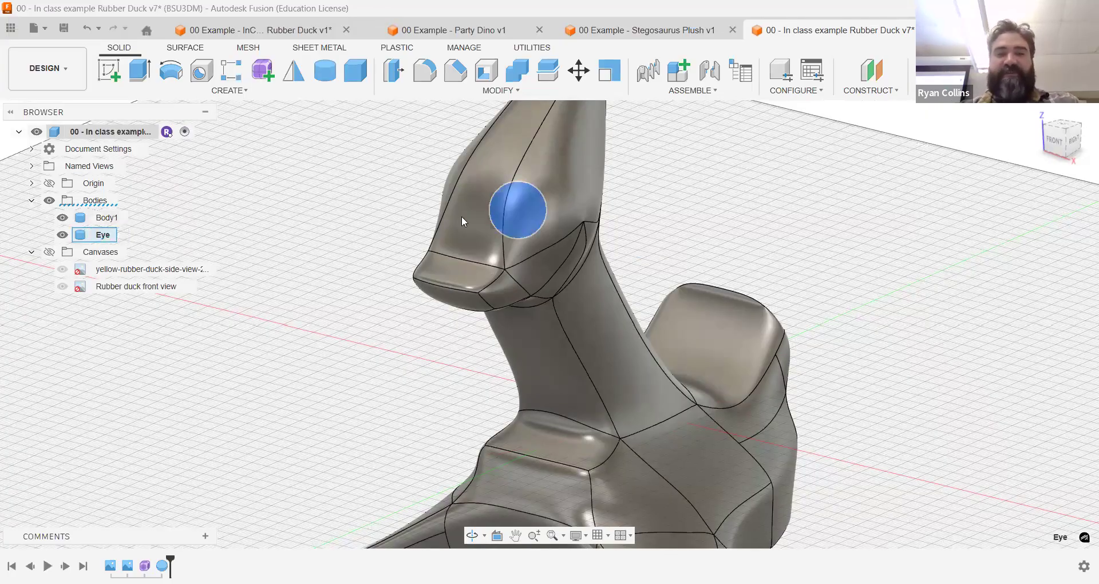
key(m)
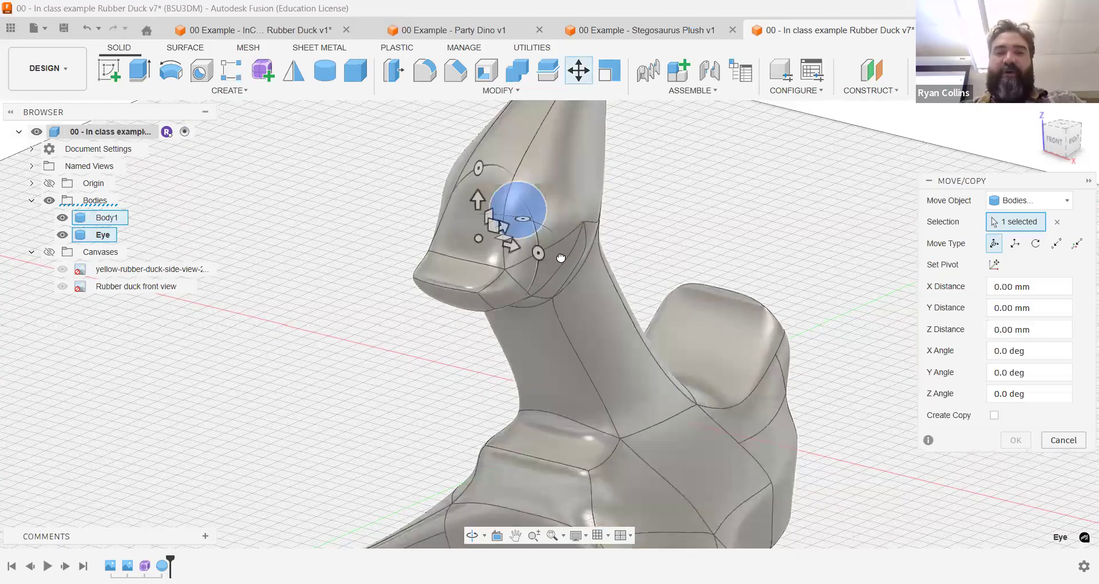
drag(511, 246, 563, 258)
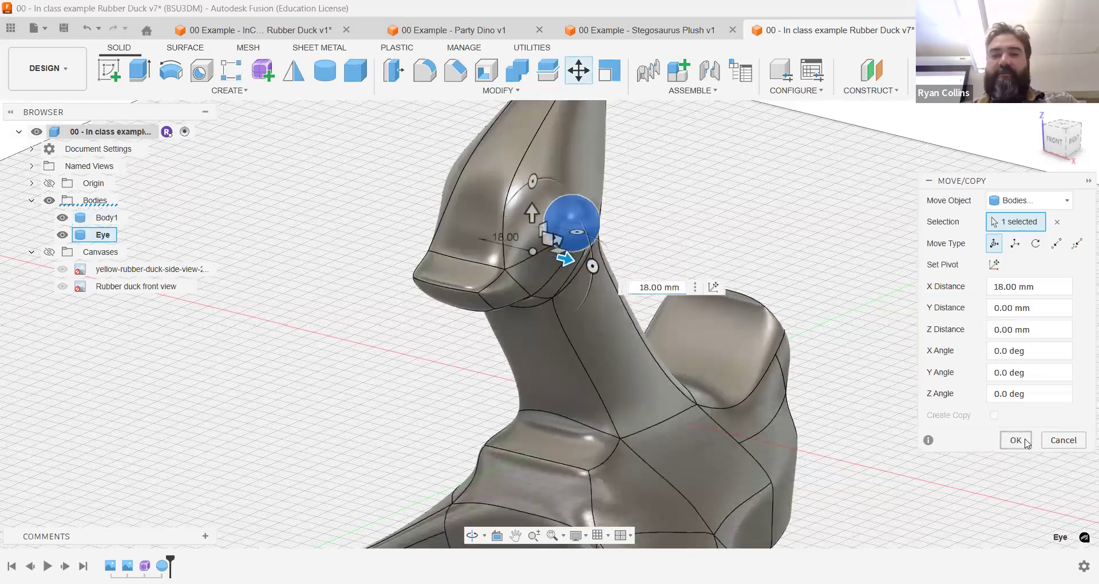
key(Return)
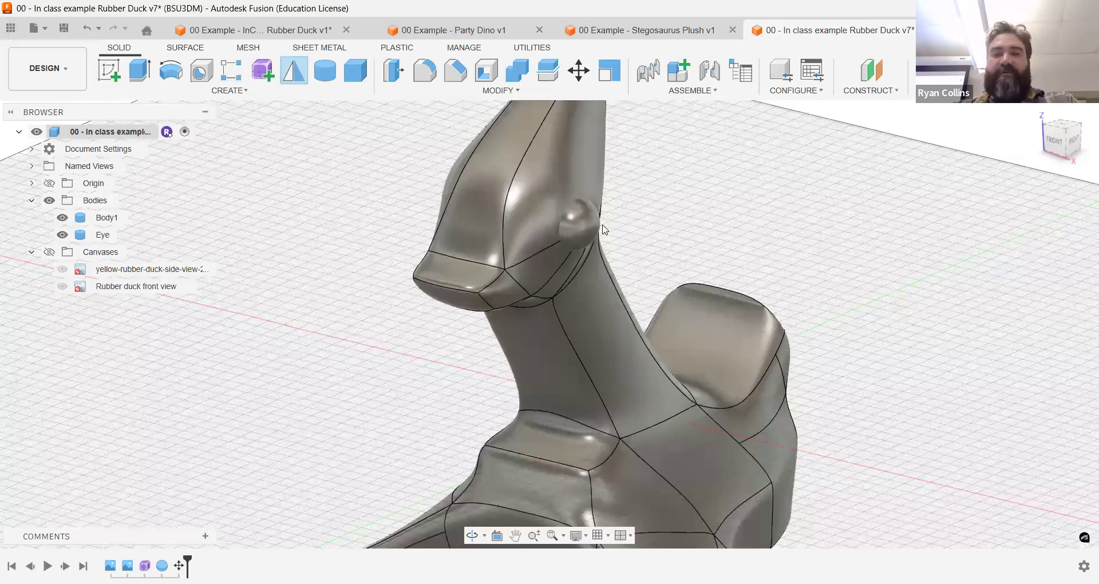
- Mirror the Eye body across the vertical centre plane as a new body on the head's other side
click(582, 222)
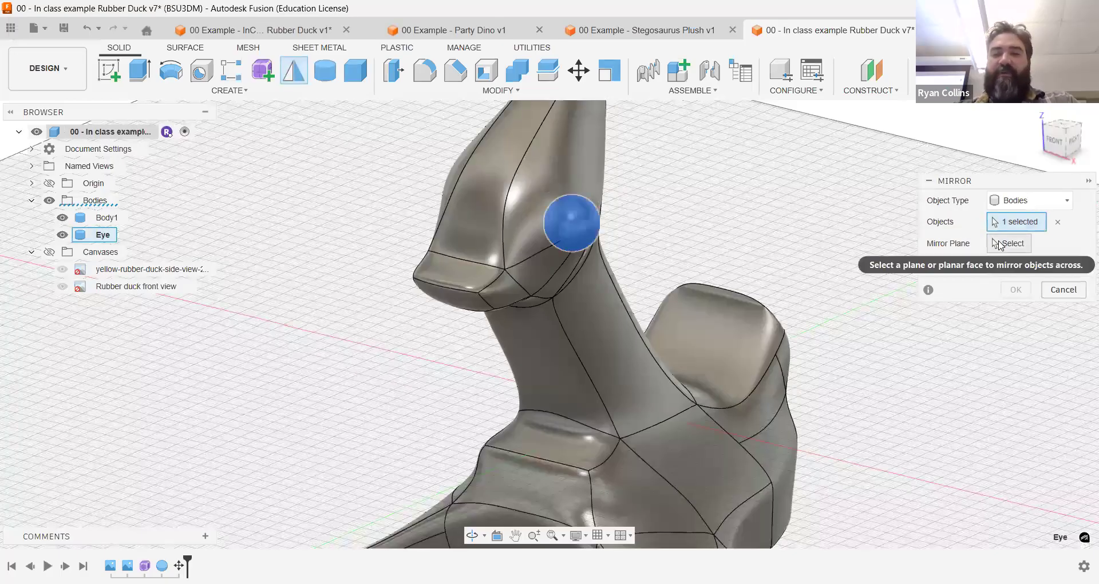
scroll(710, 324, down, 2)
shift+middle_drag(653, 269, 847, 217)
click(455, 383)
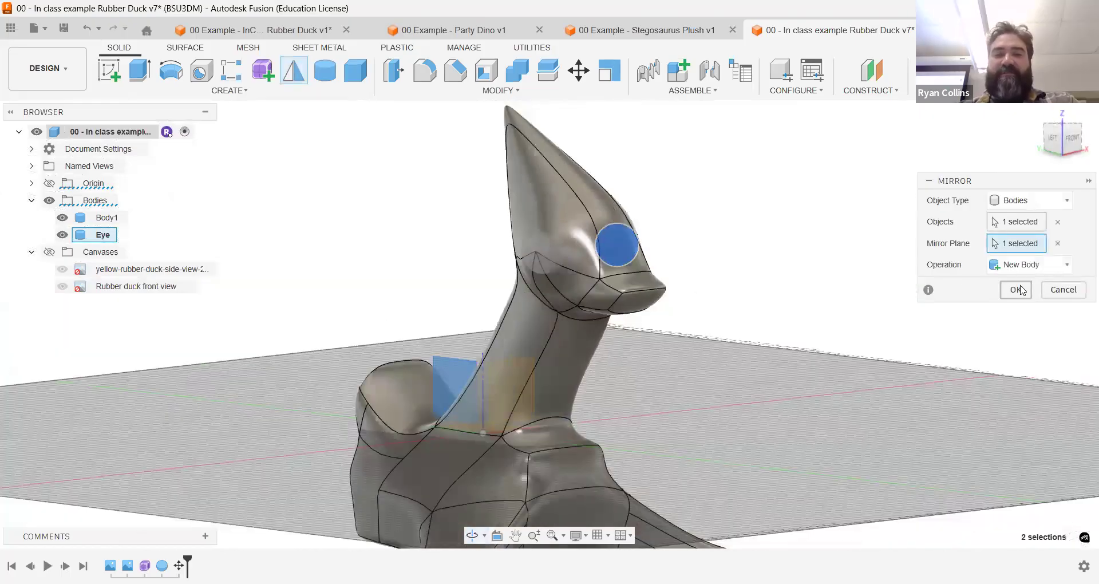
key(Return)
shift+middle_drag(721, 321, 670, 278)
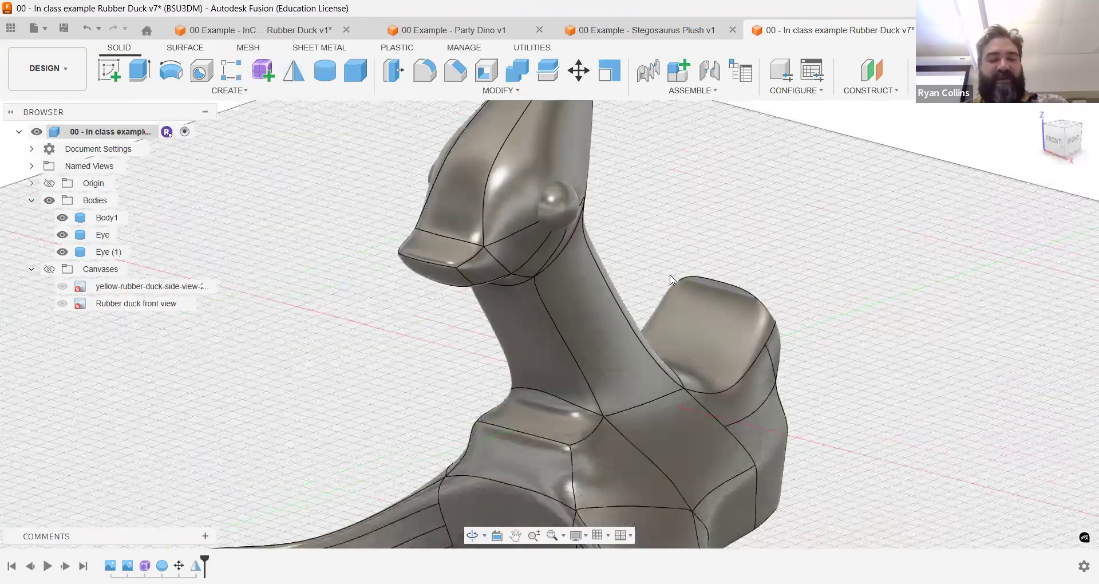
- Download the Paint - Metallic (Yellow) appearance from the library and apply it to the duck body
scroll(681, 290, down, 3)
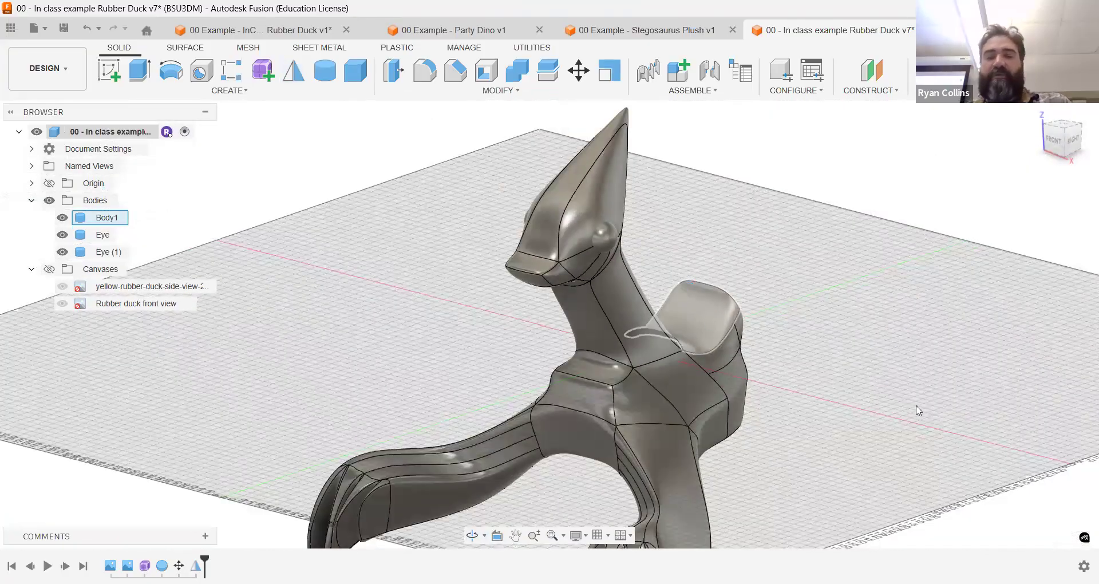
key(a)
scroll(871, 436, down, 3)
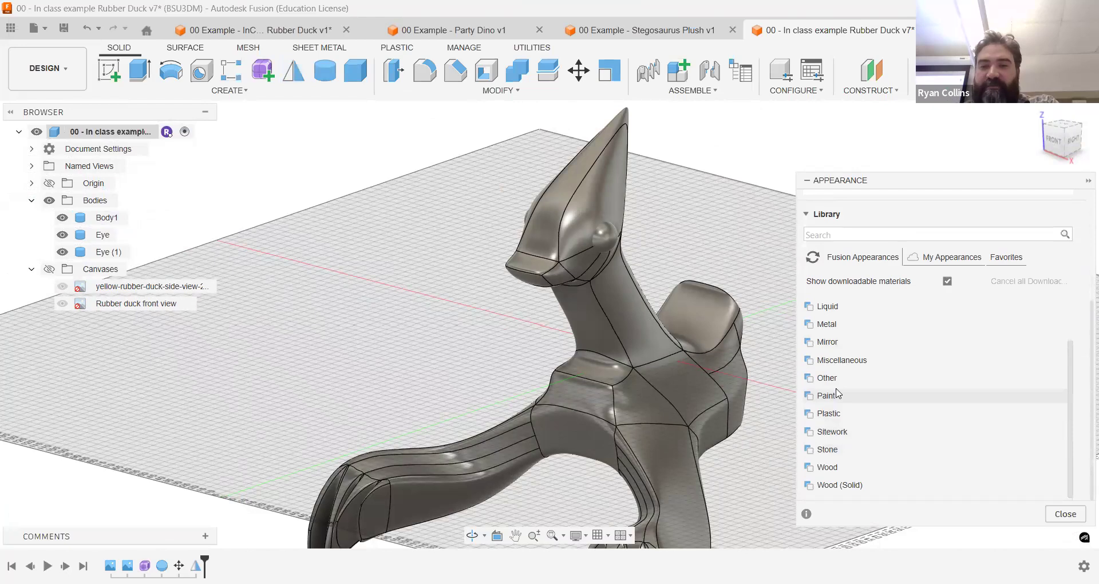
click(874, 396)
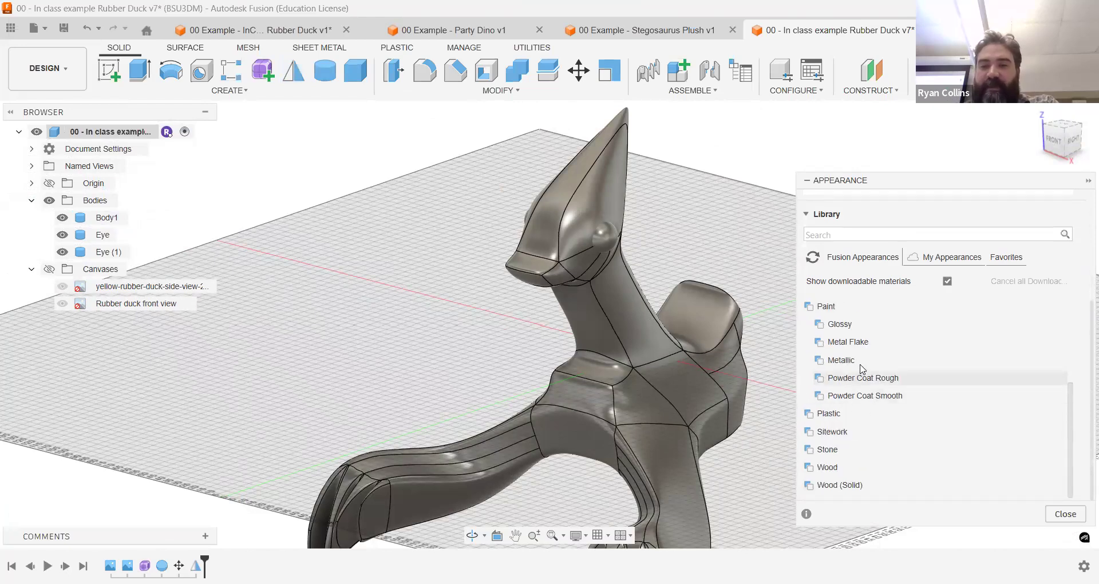
click(858, 360)
scroll(959, 411, down, 5)
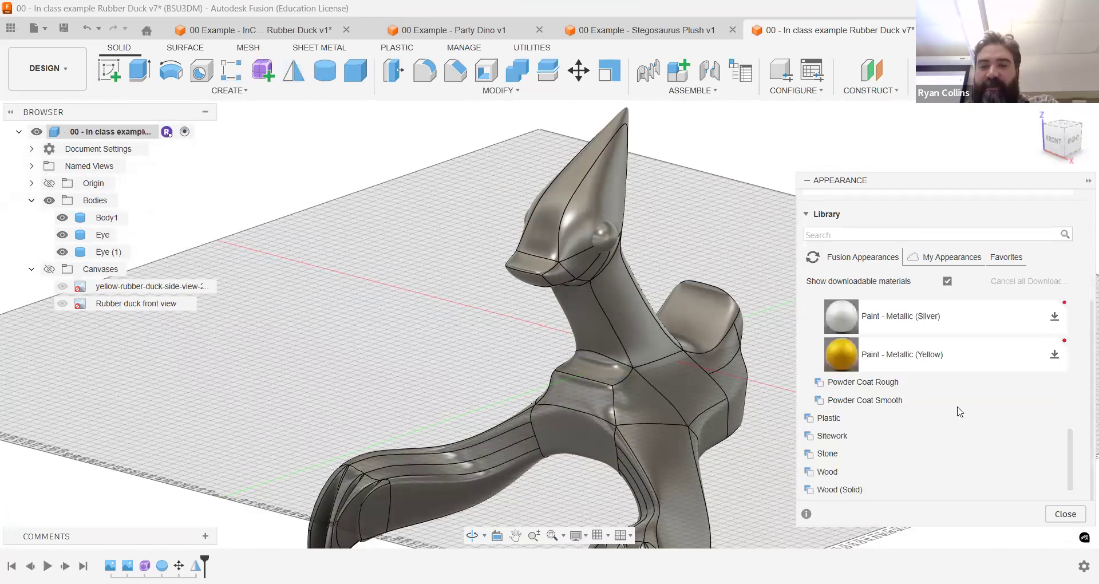
click(1054, 353)
drag(843, 350, 644, 372)
- Apply the Paint - Metallic (Black) appearance to both eye bodies, one on each side of the head
scroll(919, 382, up, 4)
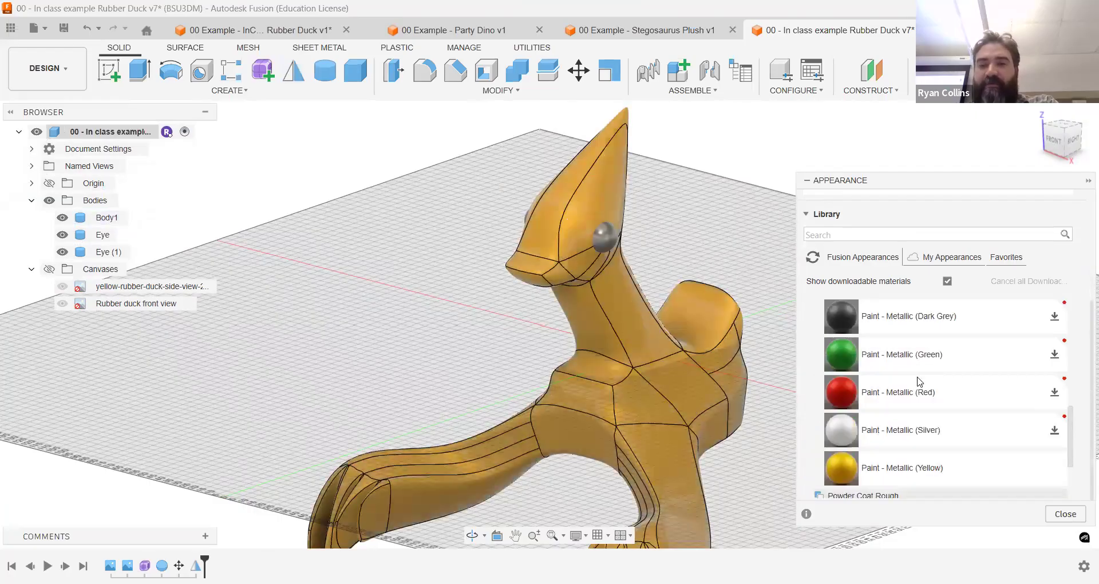
mouse_move(860, 315)
mouse_down()
mouse_move(851, 331)
mouse_move(597, 233)
mouse_move(666, 303)
mouse_up()
shift+middle_drag(666, 303, 859, 312)
middle_drag(859, 312, 692, 310)
drag(850, 335, 615, 214)
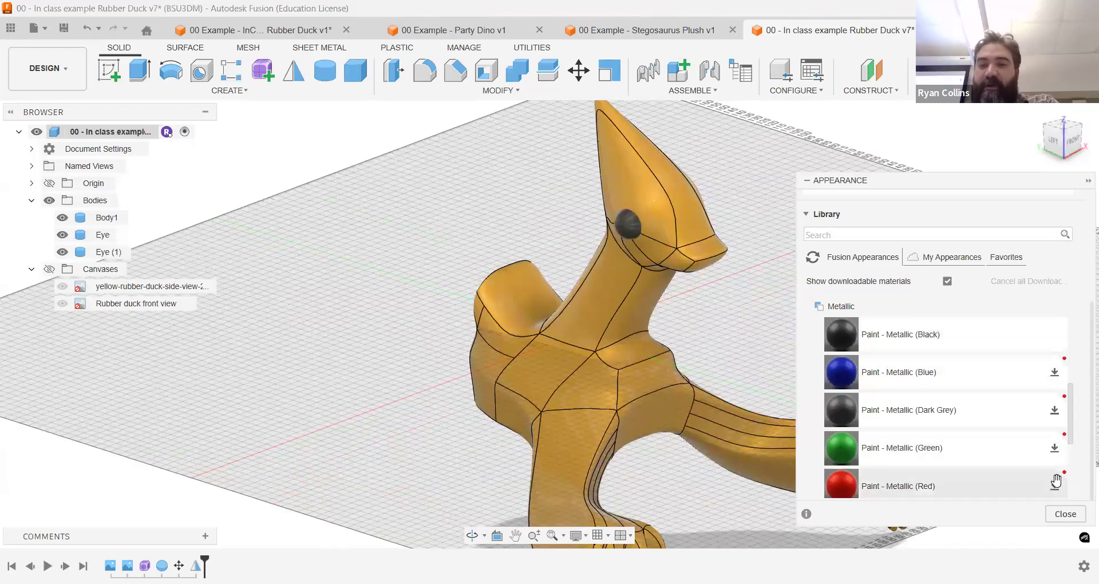
click(1065, 514)
- Download the Paint - Metallic (Red) appearance from the metallic paint library
shift+middle_drag(928, 346, 976, 325)
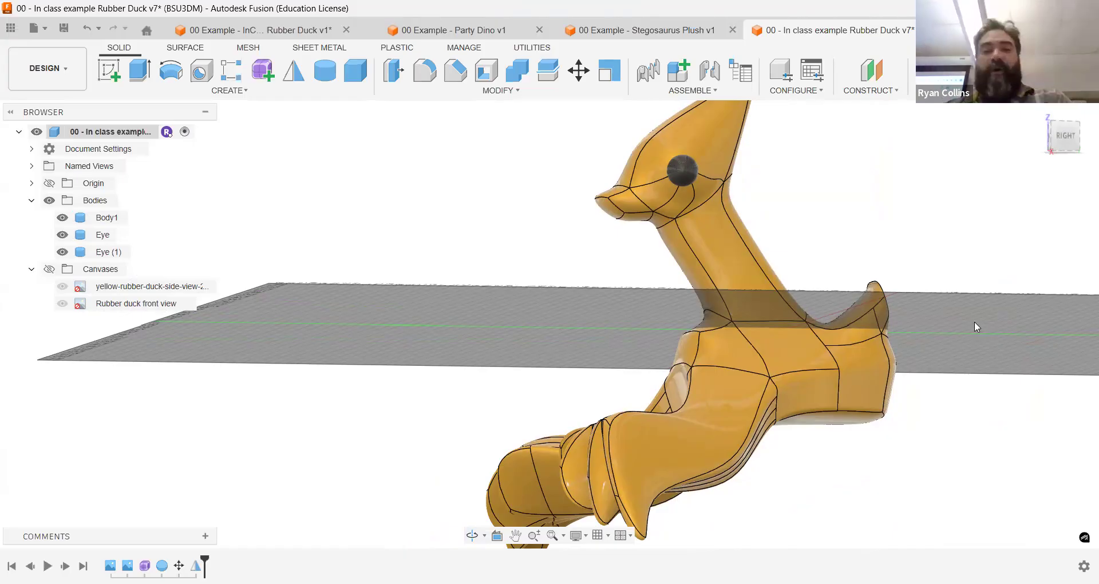
scroll(816, 237, up, 3)
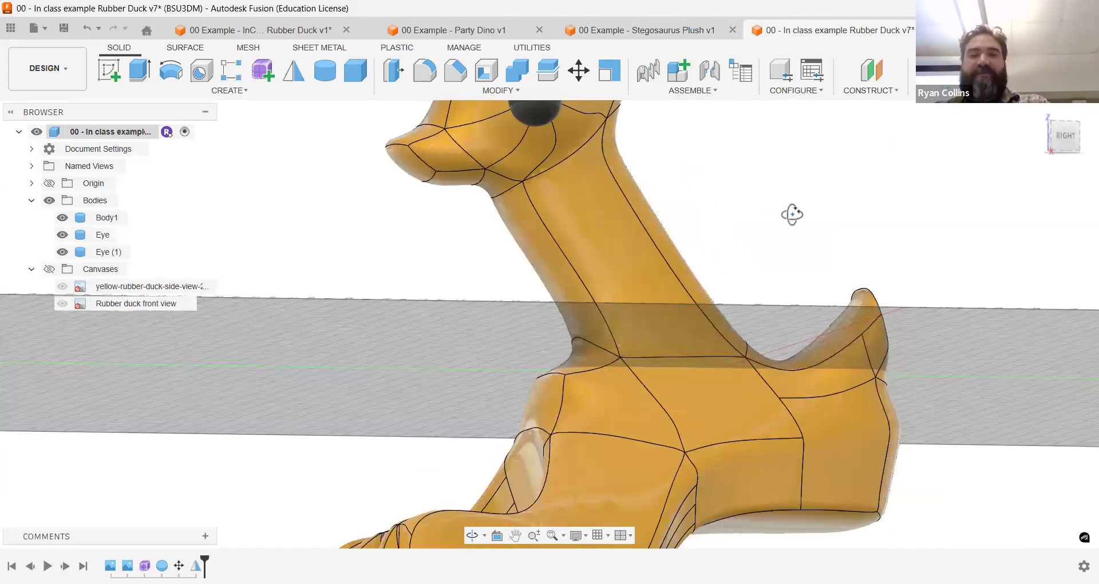
shift+middle_drag(793, 216, 794, 223)
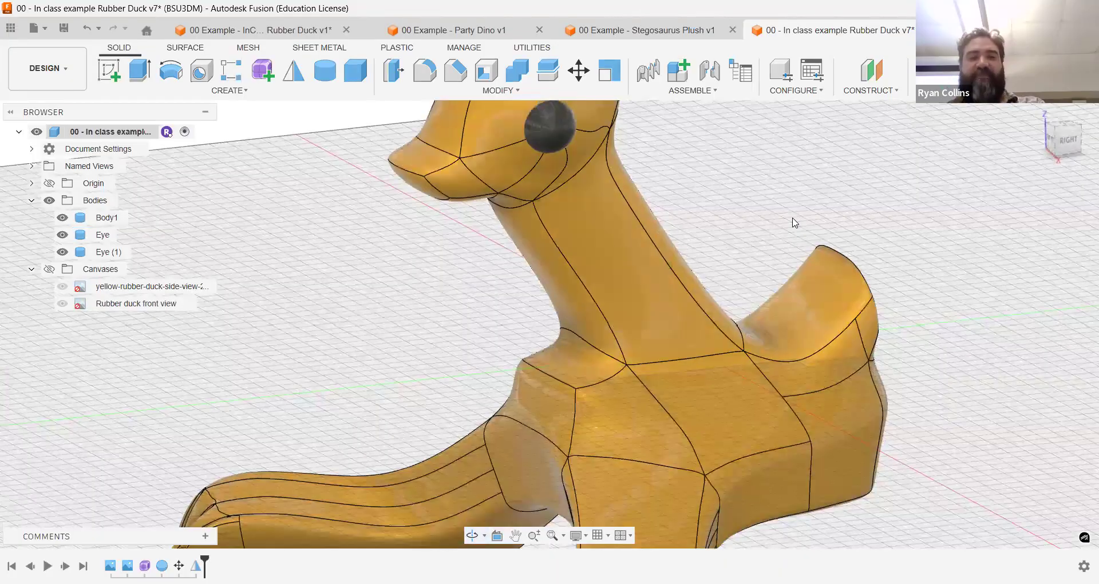
key(a)
scroll(910, 435, down, 2)
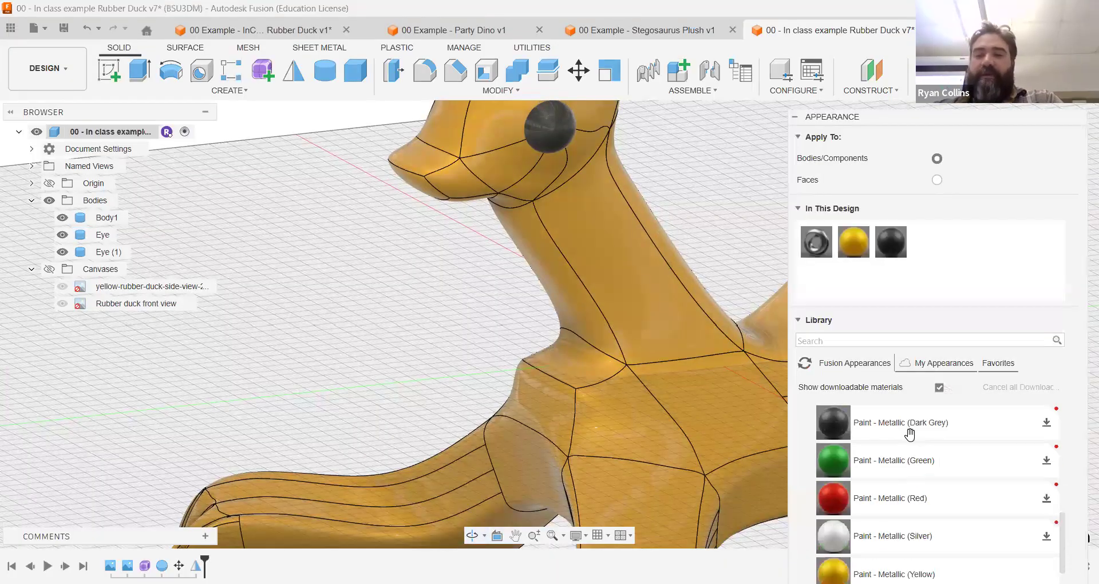
scroll(886, 463, up, 1)
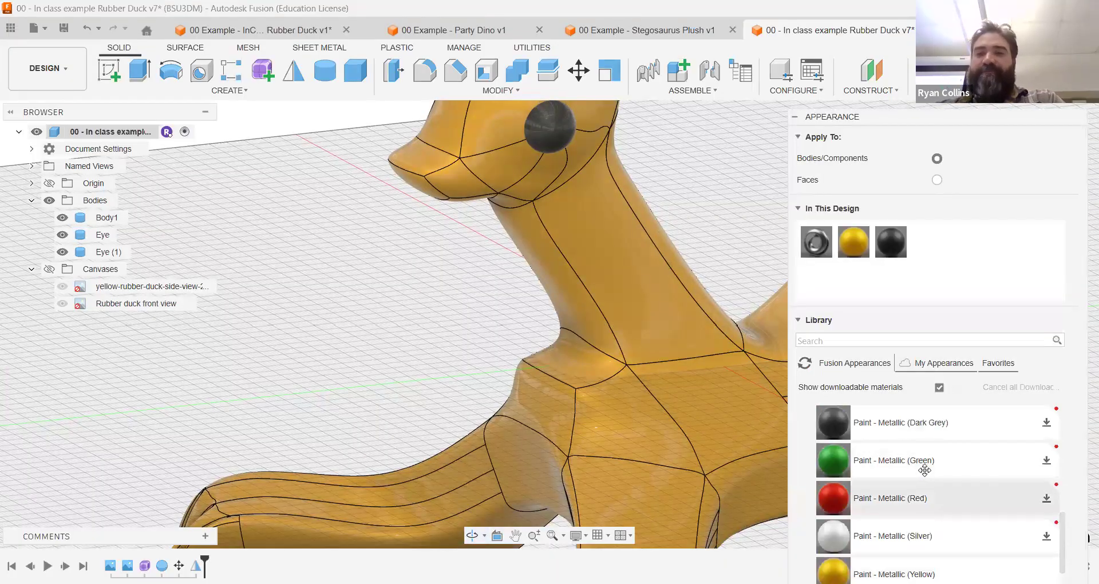
click(1011, 420)
- Apply Paint - Metallic (Red) to individual faces of the beak instead of to the whole body
drag(444, 160, 458, 180)
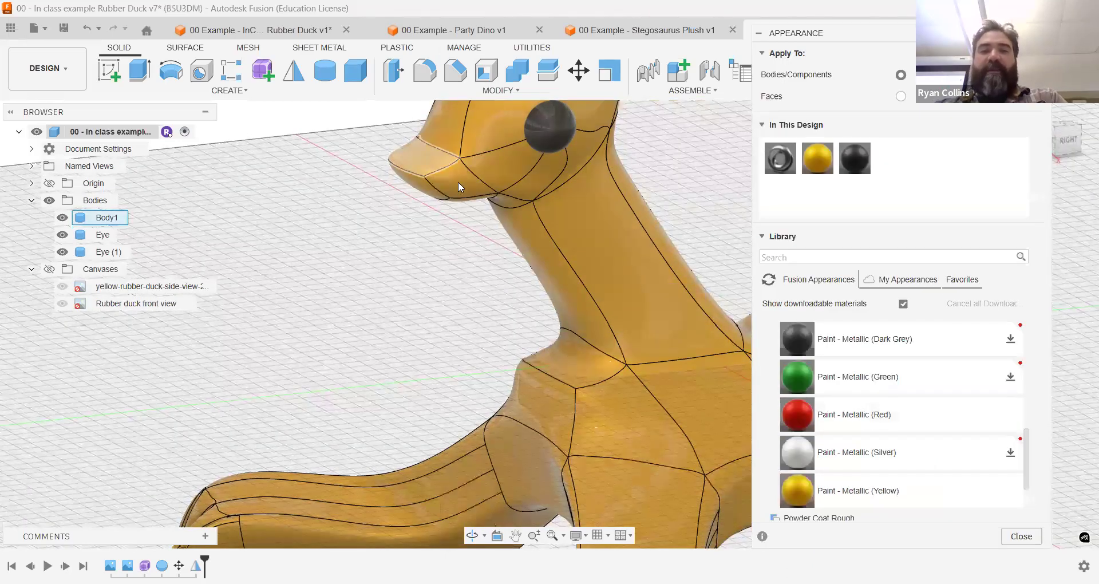
click(900, 96)
drag(797, 414, 448, 179)
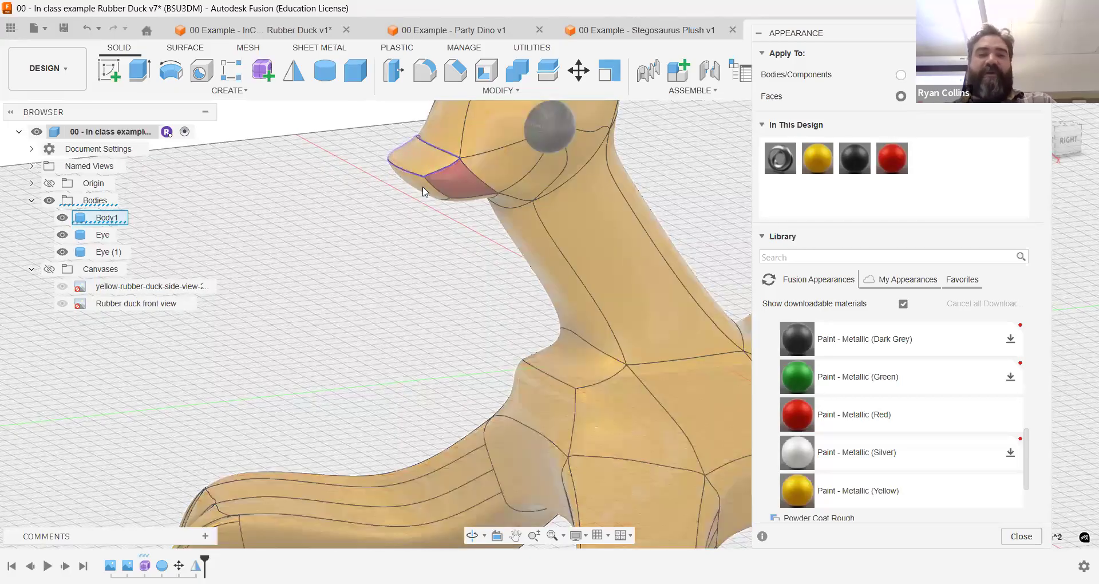
drag(892, 164, 427, 164)
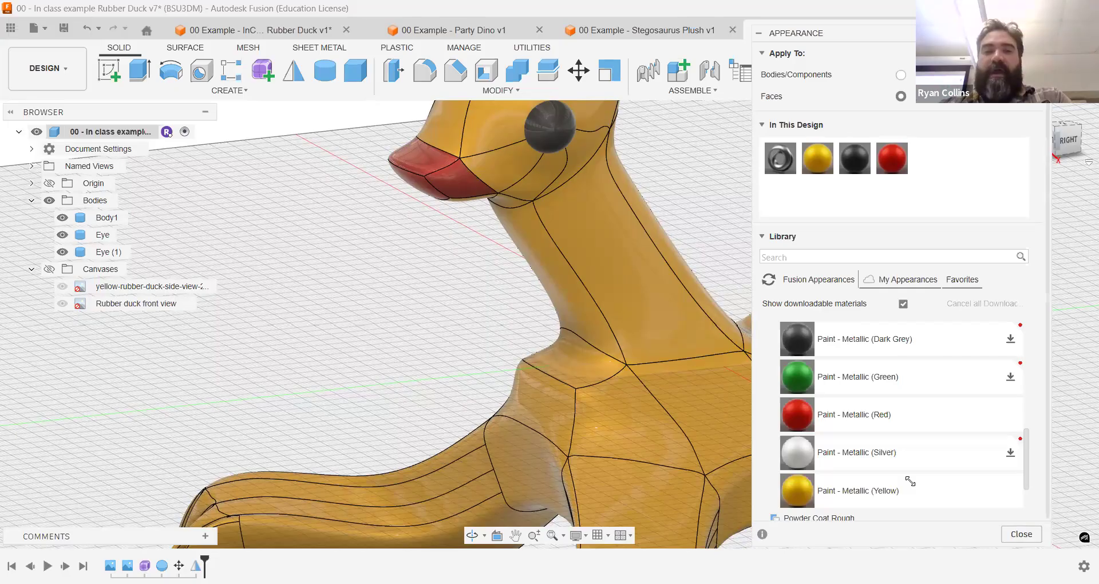
key(Escape)
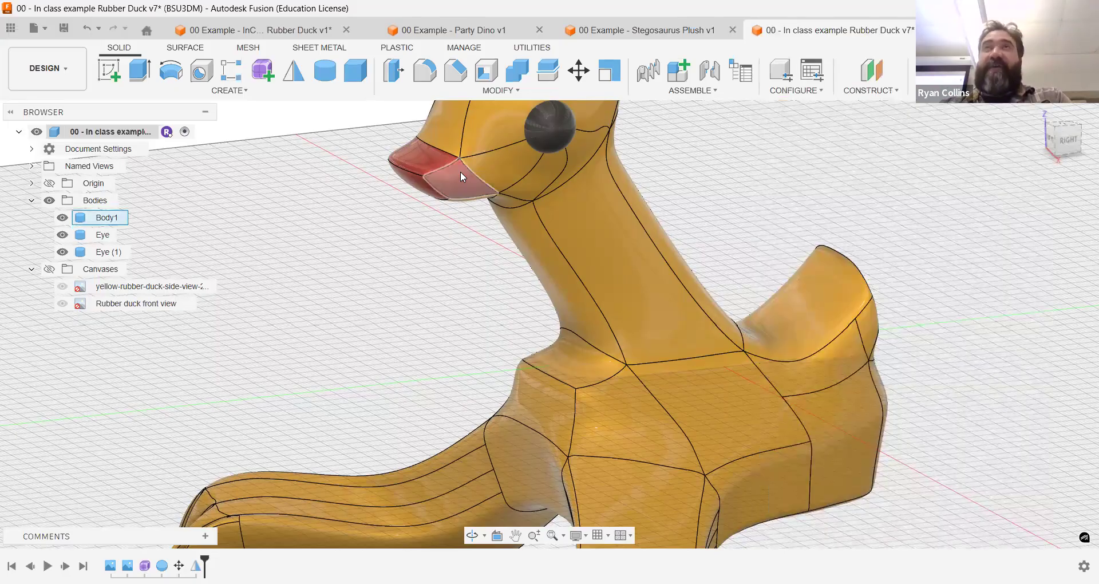
- Sketch a four-point fit point spline in the side view, curving from above the beak across the cheek to below the chin
click(1068, 141)
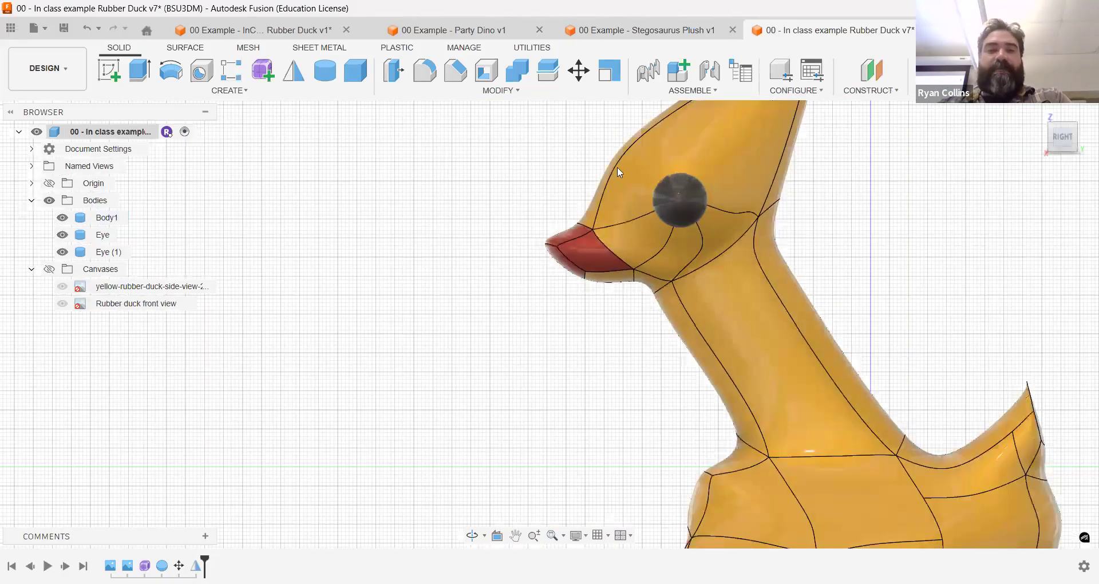
click(115, 71)
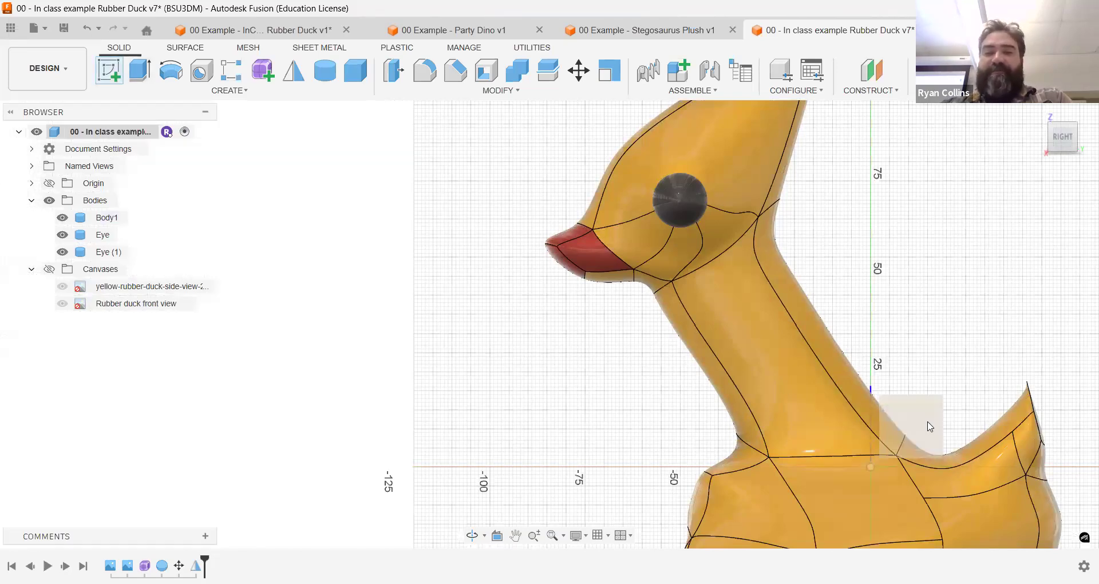
click(568, 317)
click(137, 72)
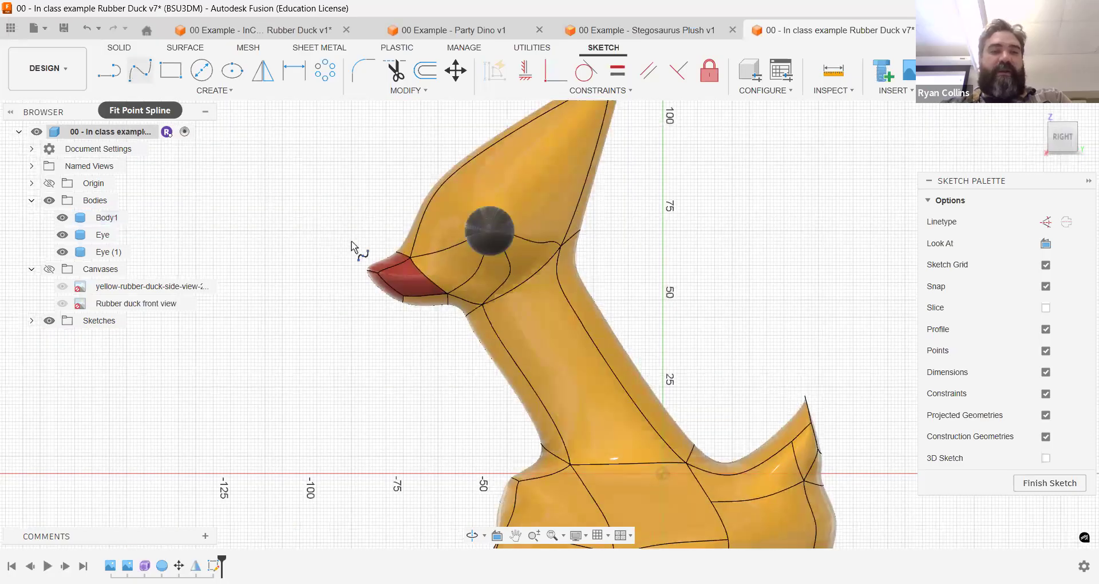
click(358, 207)
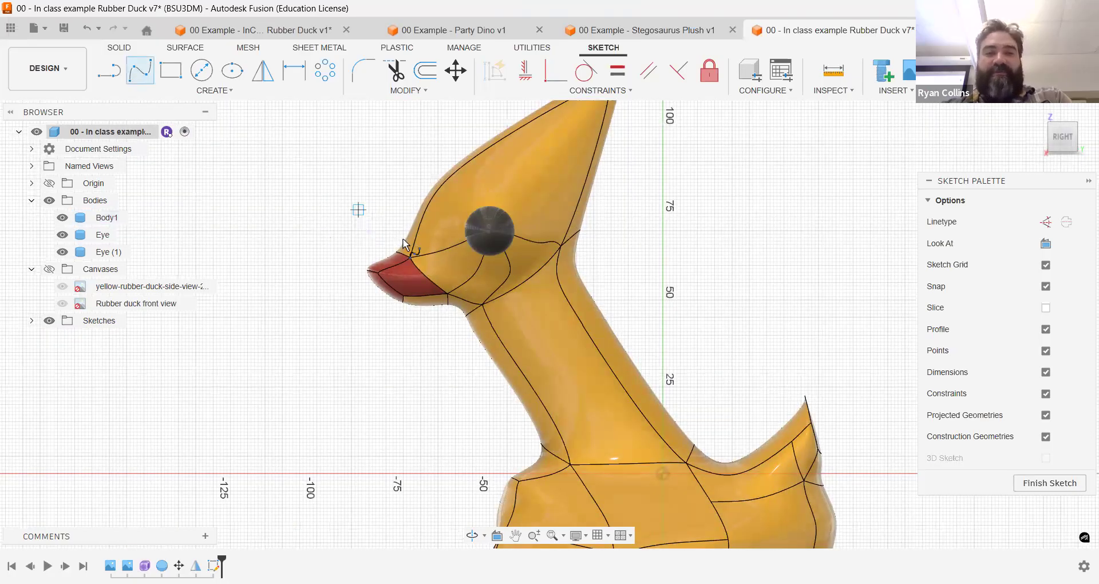
click(410, 248)
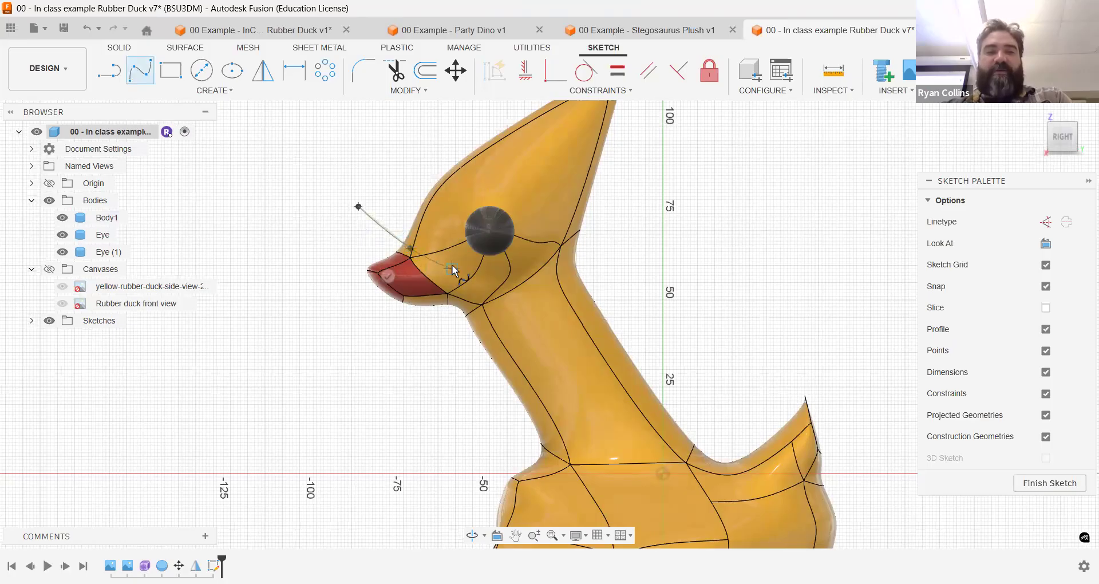
click(451, 268)
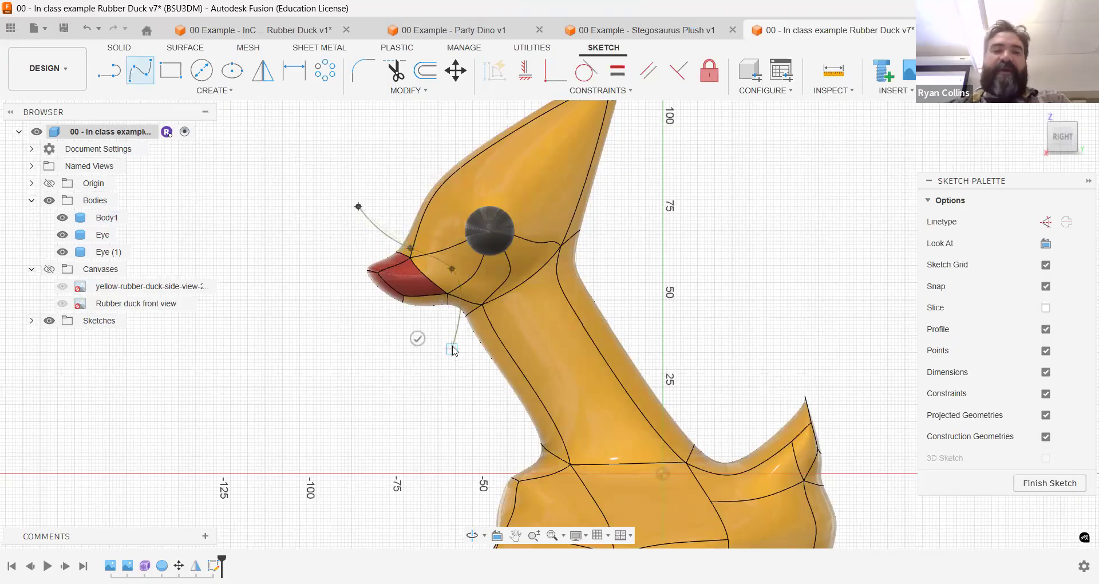
double_click(452, 349)
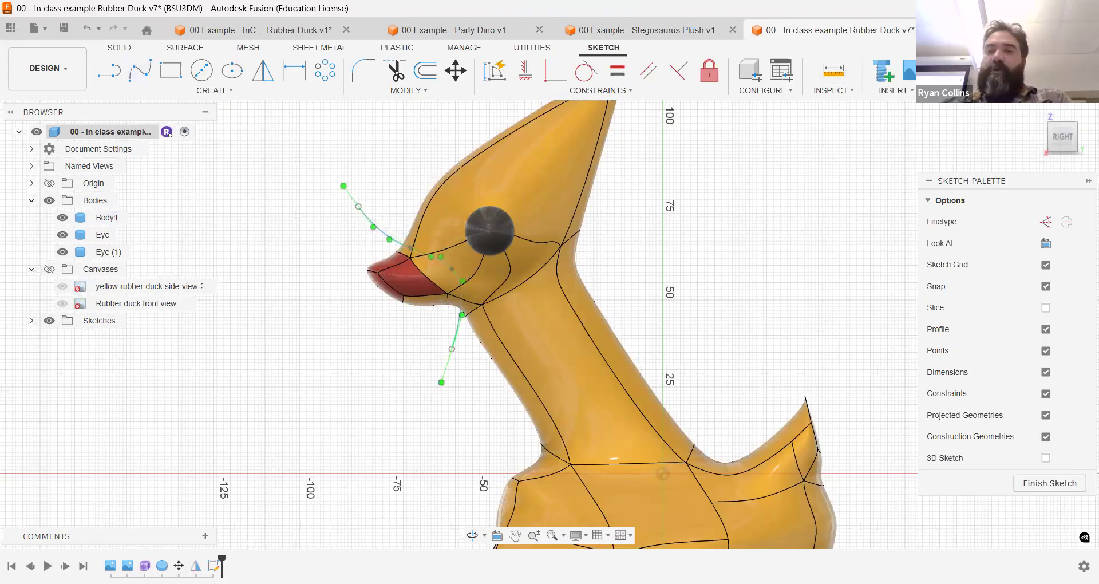
click(1007, 71)
mouse_move(704, 242)
shift+middle_down()
mouse_move(799, 250)
mouse_move(748, 260)
shift+middle_up()
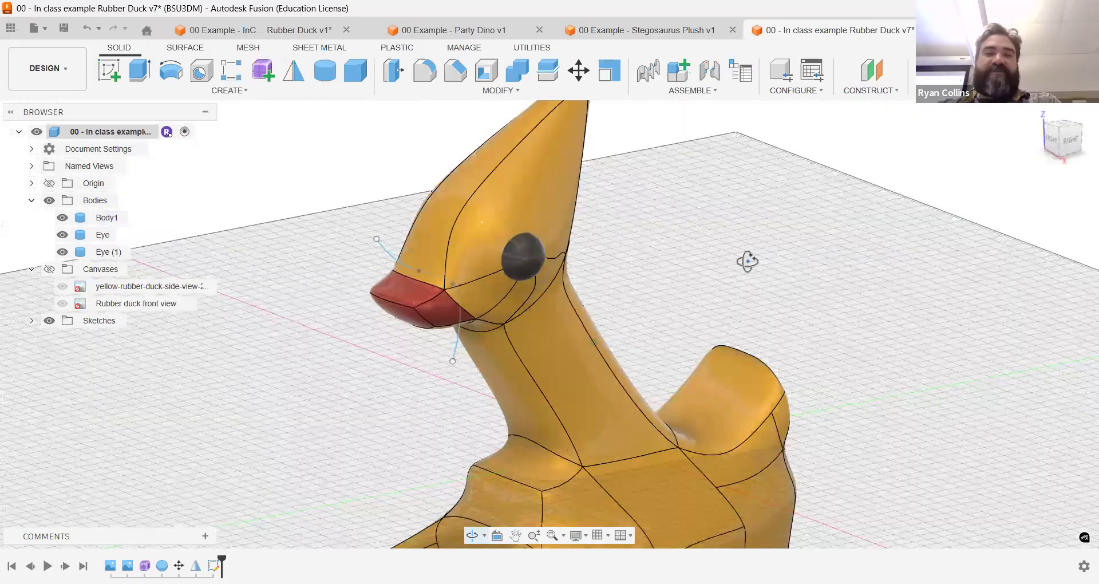
click(510, 92)
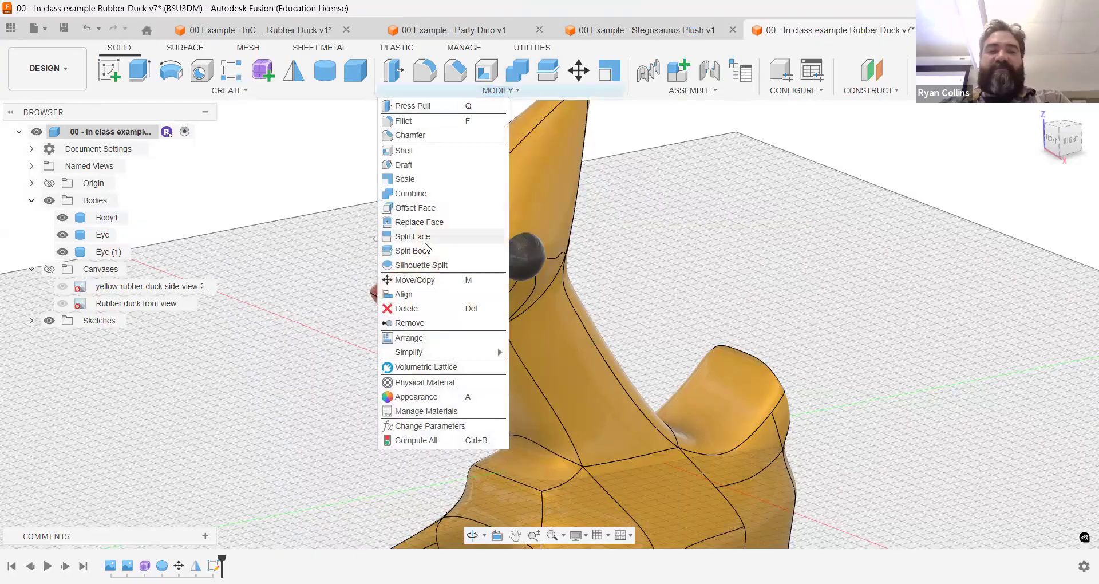
click(461, 249)
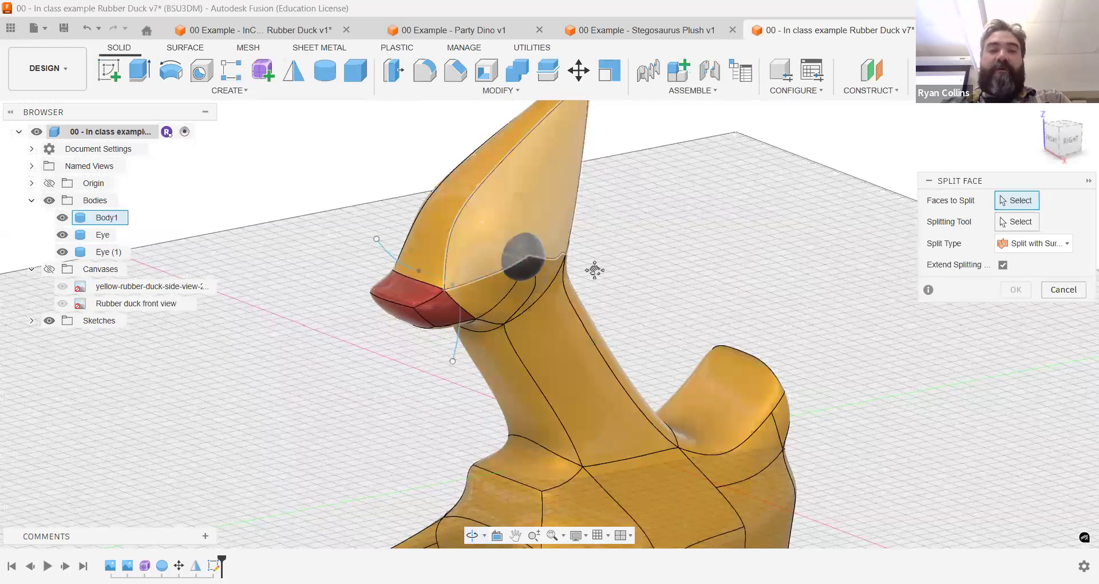
middle_drag(594, 270, 615, 254)
drag(652, 125, 496, 374)
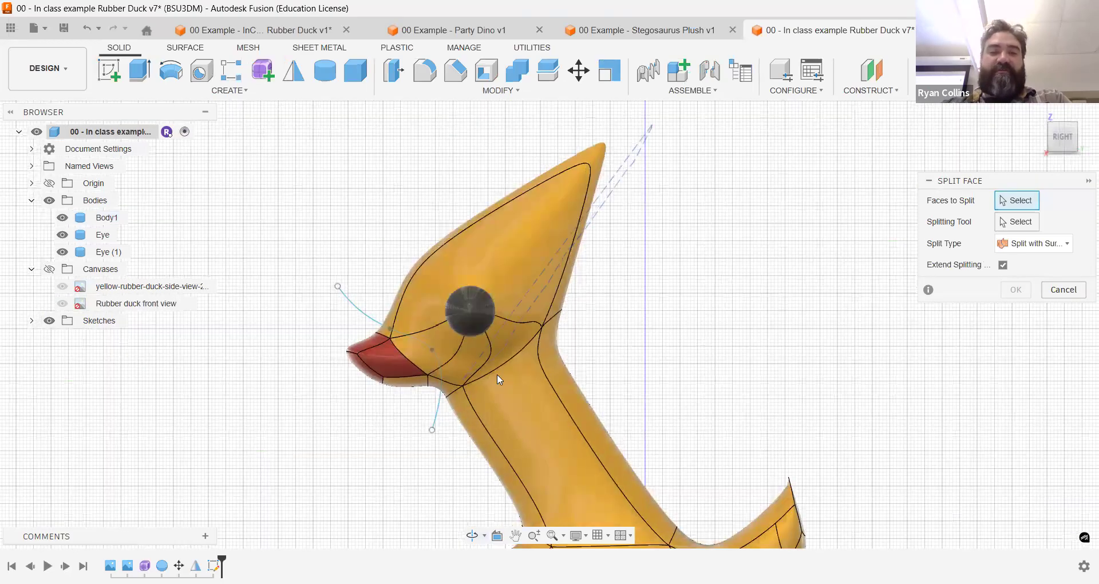
drag(661, 289, 661, 290)
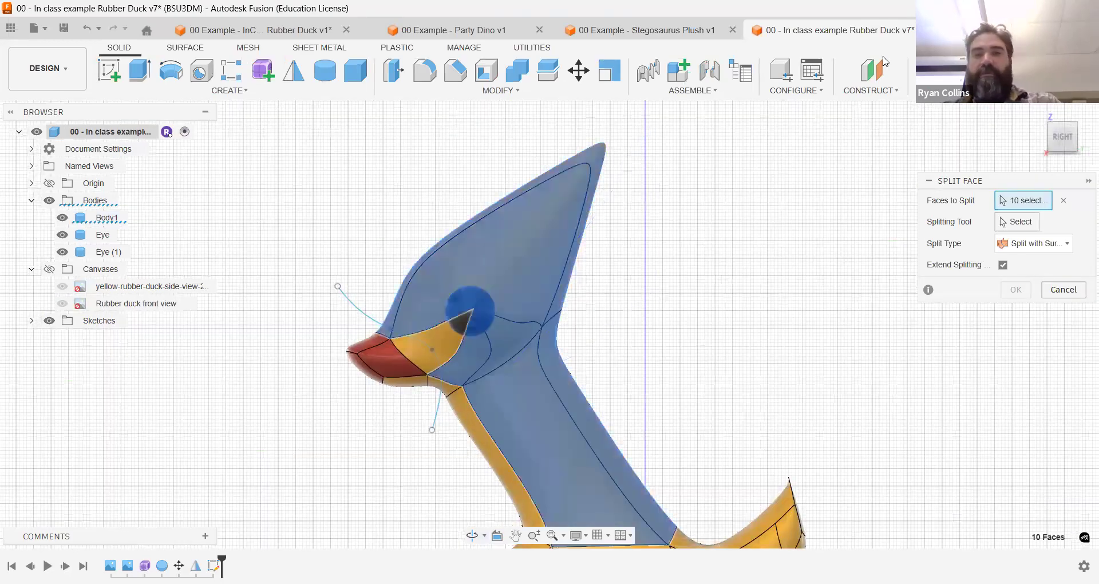
key(Escape)
- Hide both eye bodies and split the head faces around the beak with Split Face, using the sketched spline as the splitting tool
right_click(703, 173)
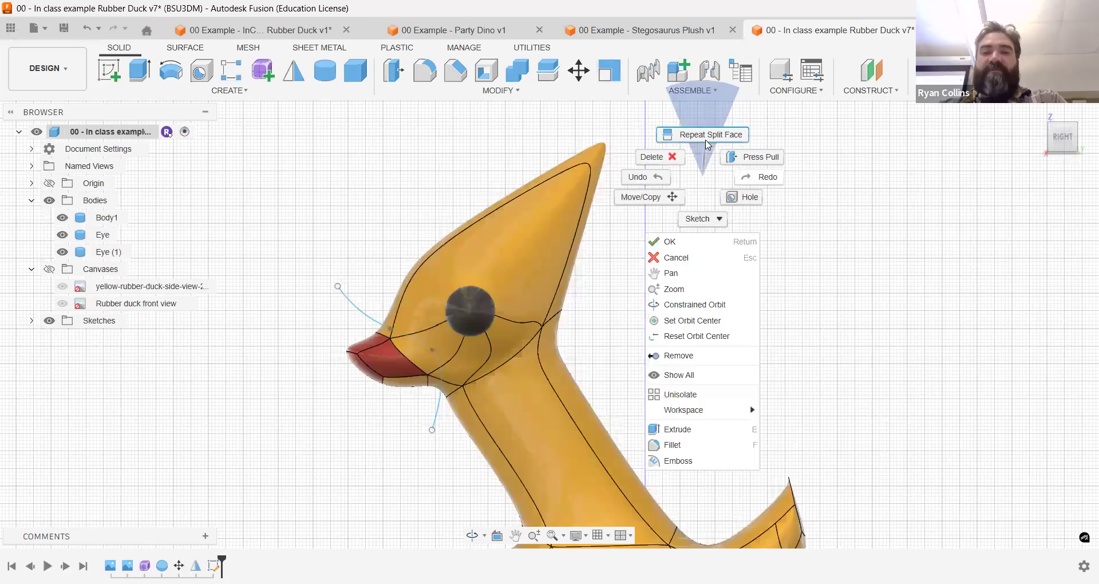
click(703, 134)
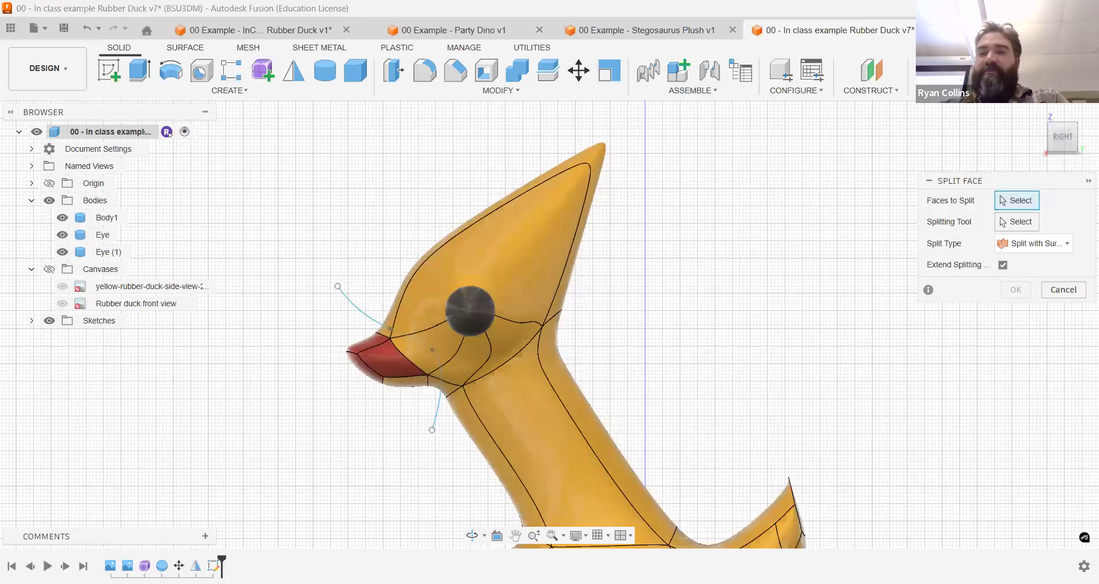
click(1065, 91)
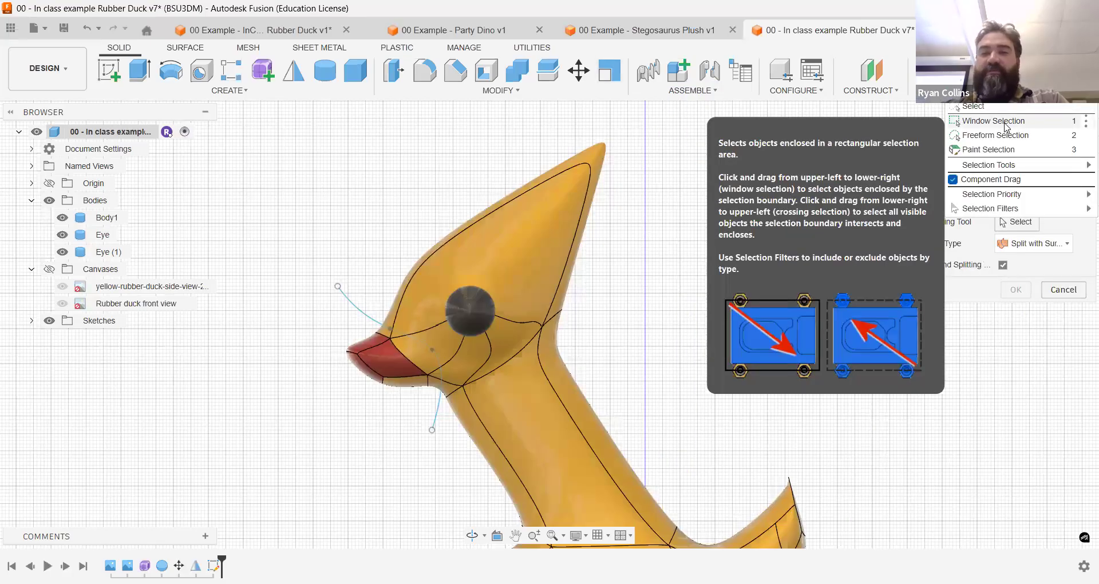
drag(288, 231, 516, 437)
click(62, 236)
click(62, 253)
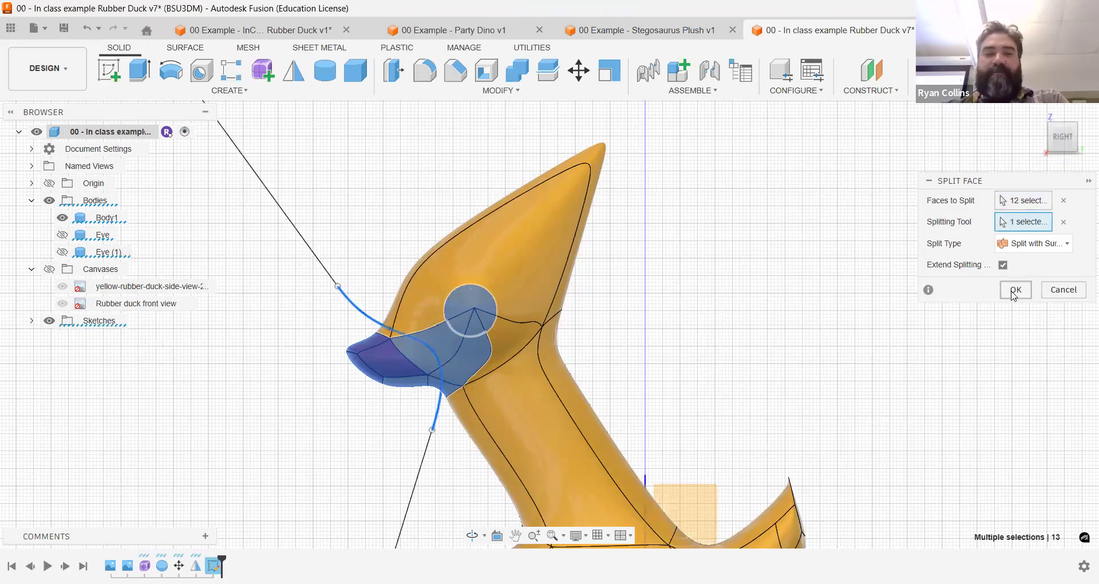
key(Return)
- Apply Paint - Metallic (Red) to the split cheek and underside faces on the right side of the beak
scroll(462, 355, up, 3)
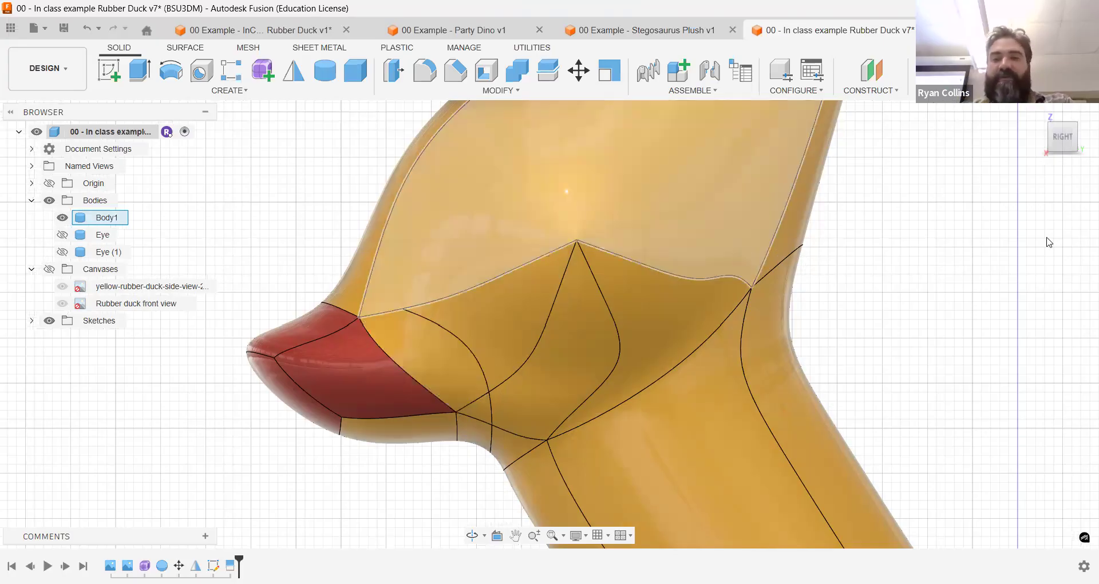
key(a)
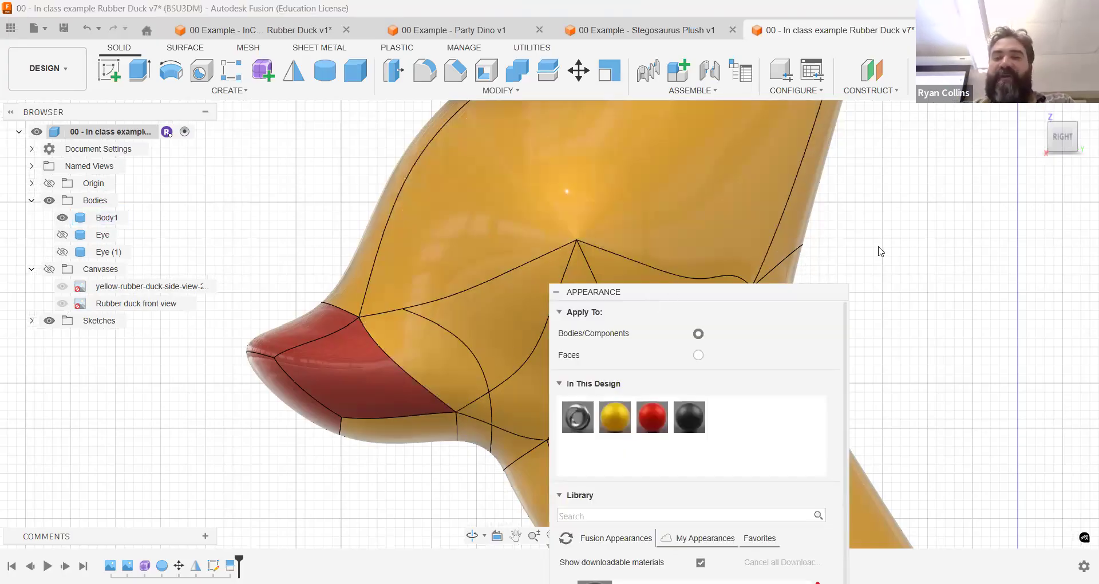
click(469, 403)
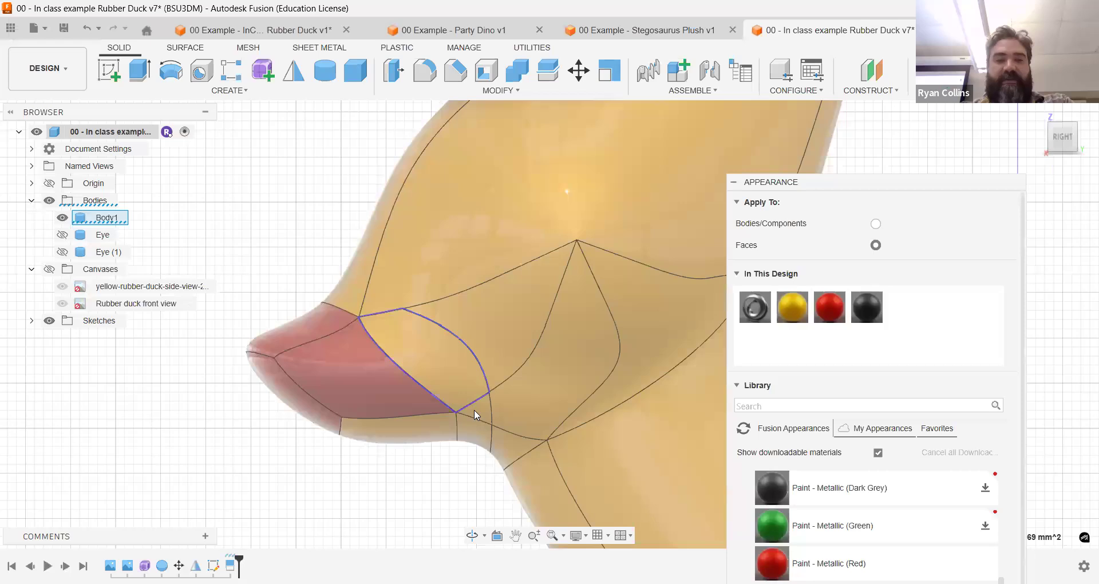
ctrl+click(474, 409)
ctrl+click(472, 433)
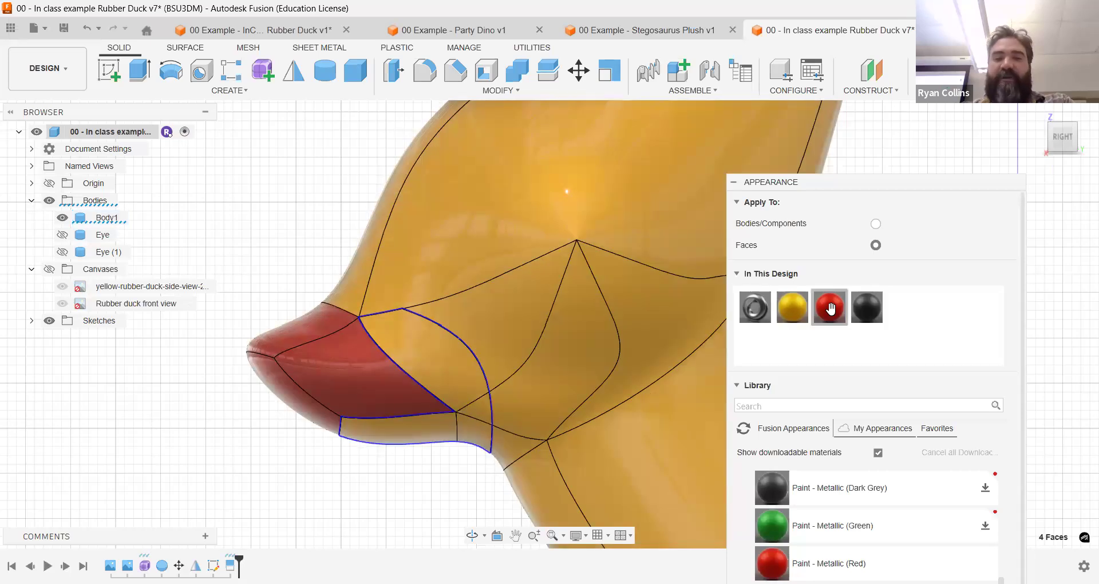
drag(829, 307, 459, 387)
shift+middle_drag(351, 429, 324, 384)
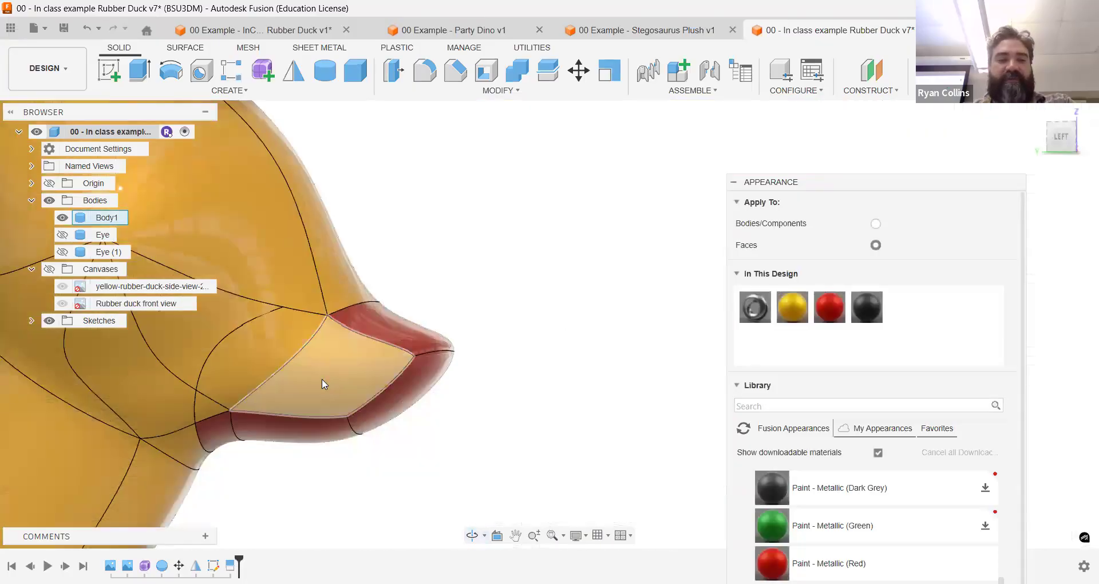
- Apply Paint - Metallic (Red) to the remaining yellow beak faces on the duck's left side, up to the spline split
click(249, 370)
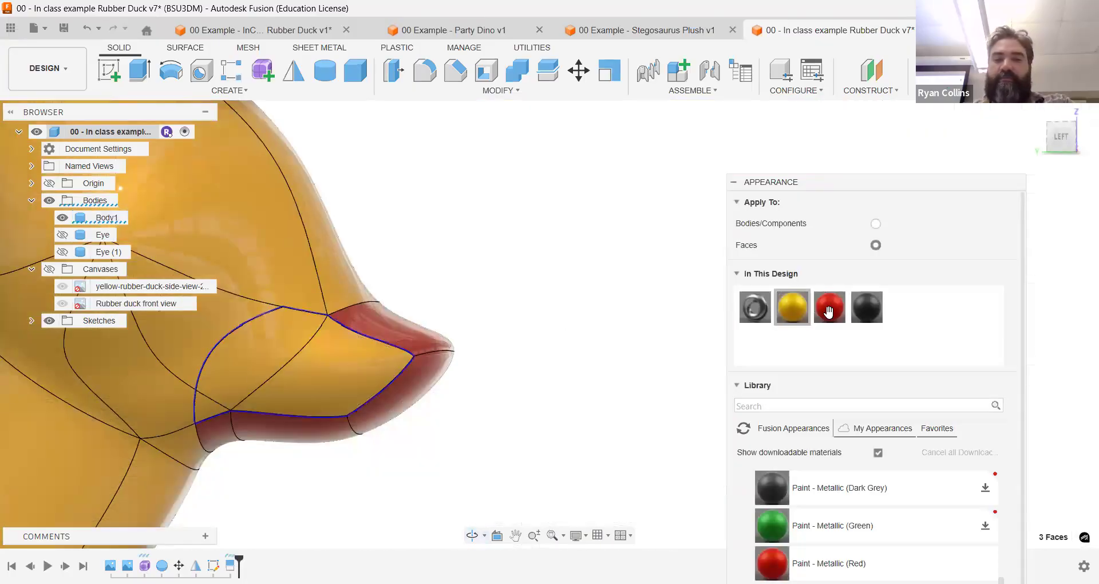
drag(336, 379, 337, 381)
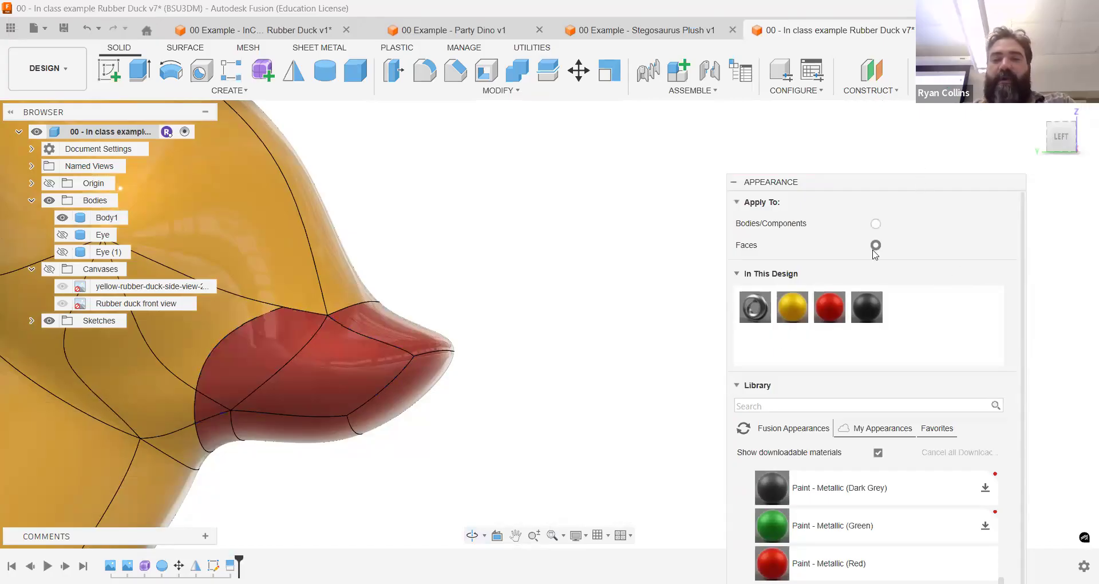
drag(864, 187, 816, 0)
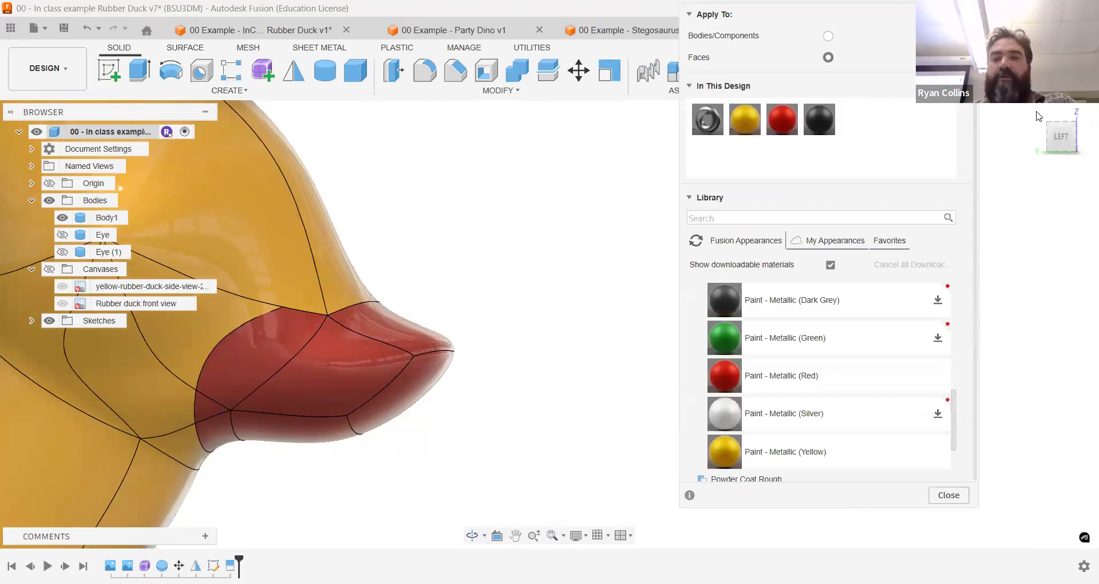
- Make both eye bodies visible again and inspect the head with its finished red beak
click(1038, 115)
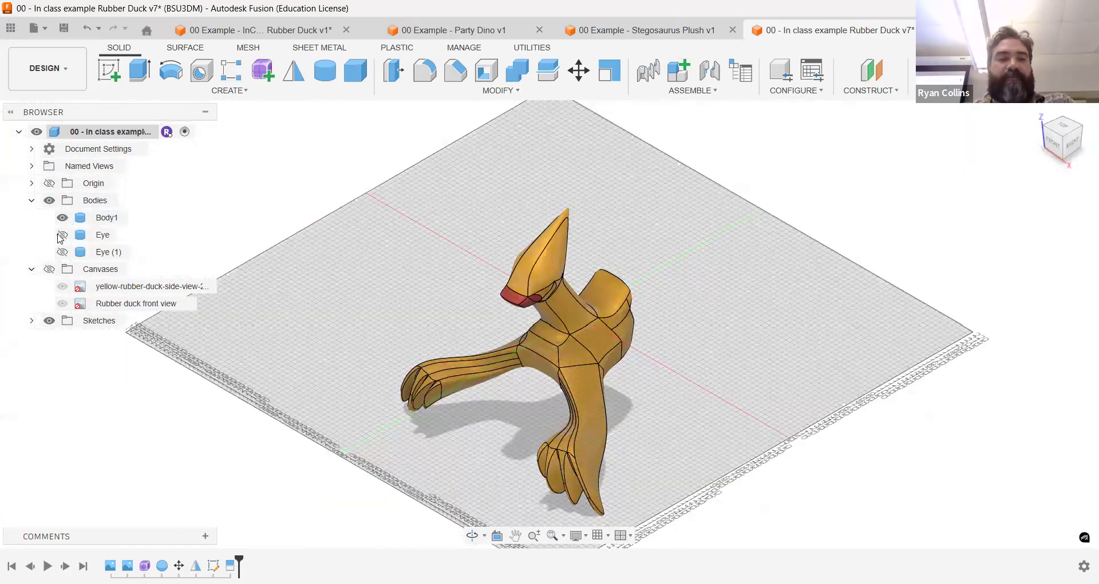
key(v)
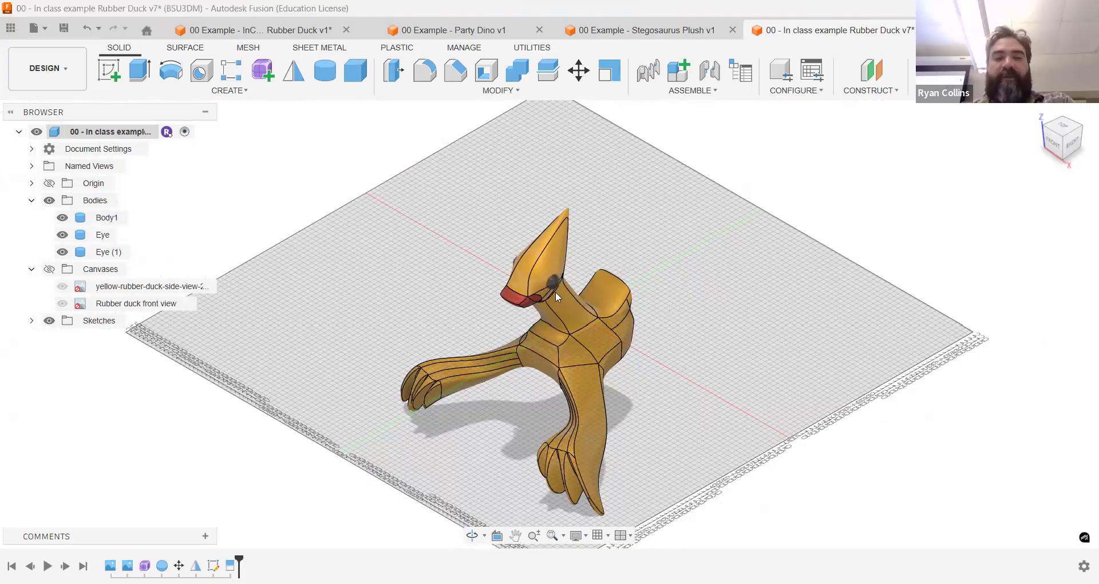
shift+middle_drag(555, 292, 544, 304)
scroll(543, 303, up, 5)
mouse_move(620, 242)
shift+middle_down()
mouse_move(604, 213)
mouse_move(574, 220)
mouse_move(616, 229)
shift+middle_up()
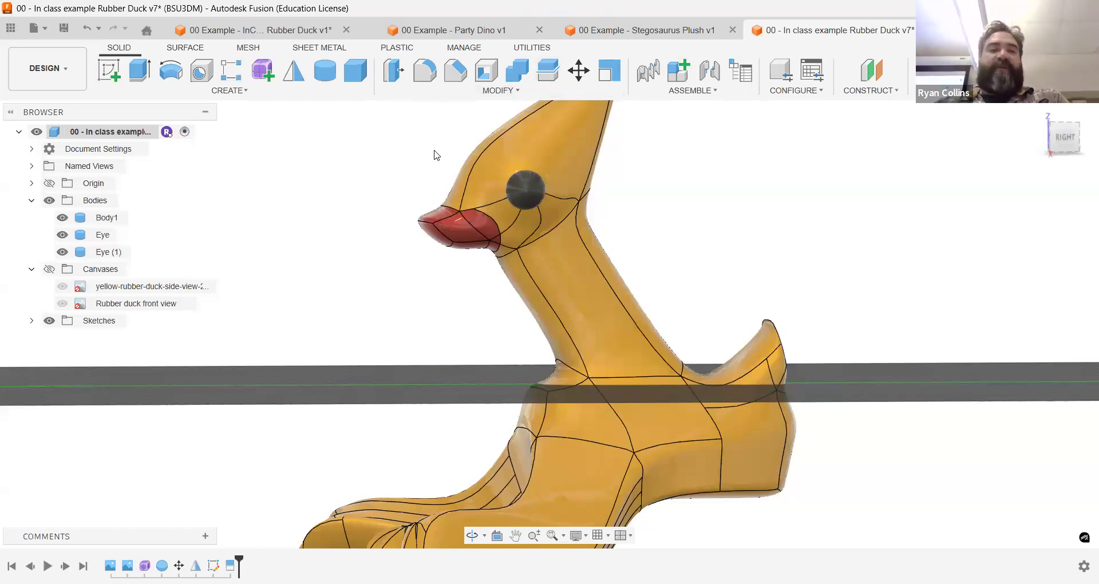
- Sketch two lines in the side view plane that start in front of the beak and meet inside it, forming a V-shaped mouth opening
click(110, 72)
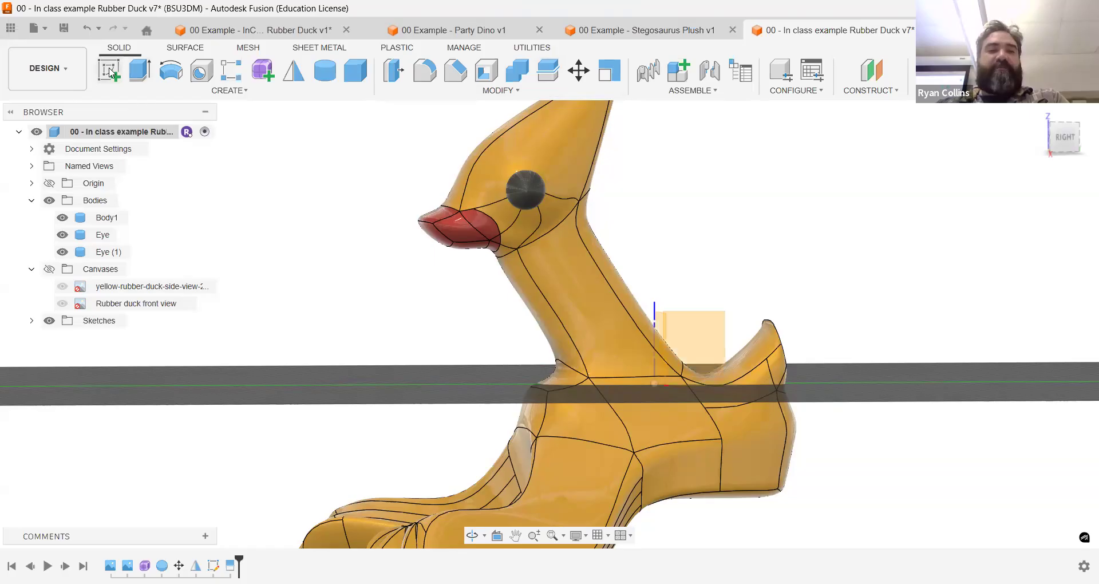
click(707, 332)
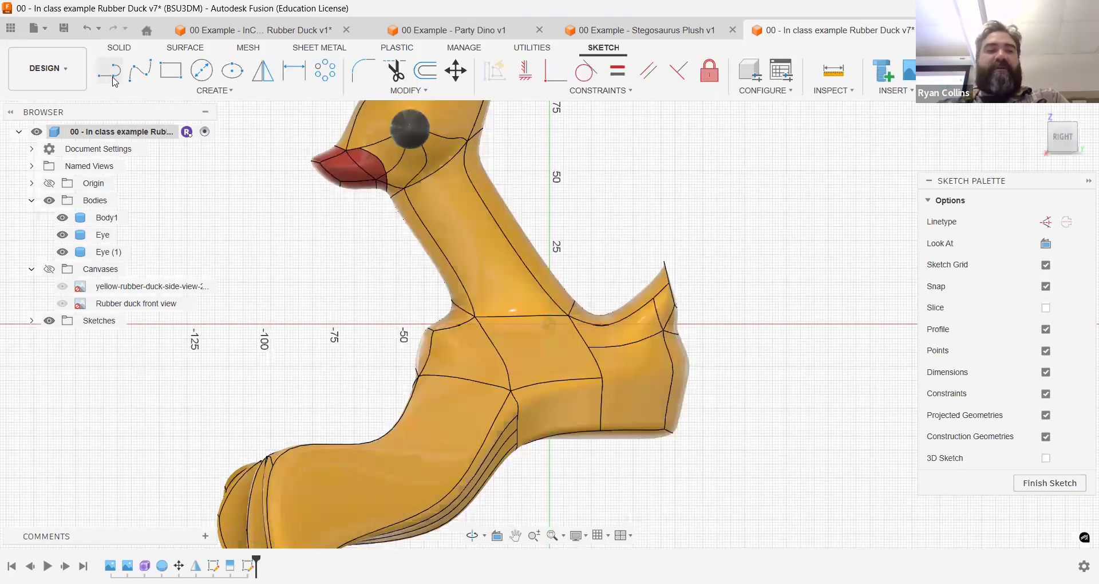
click(112, 76)
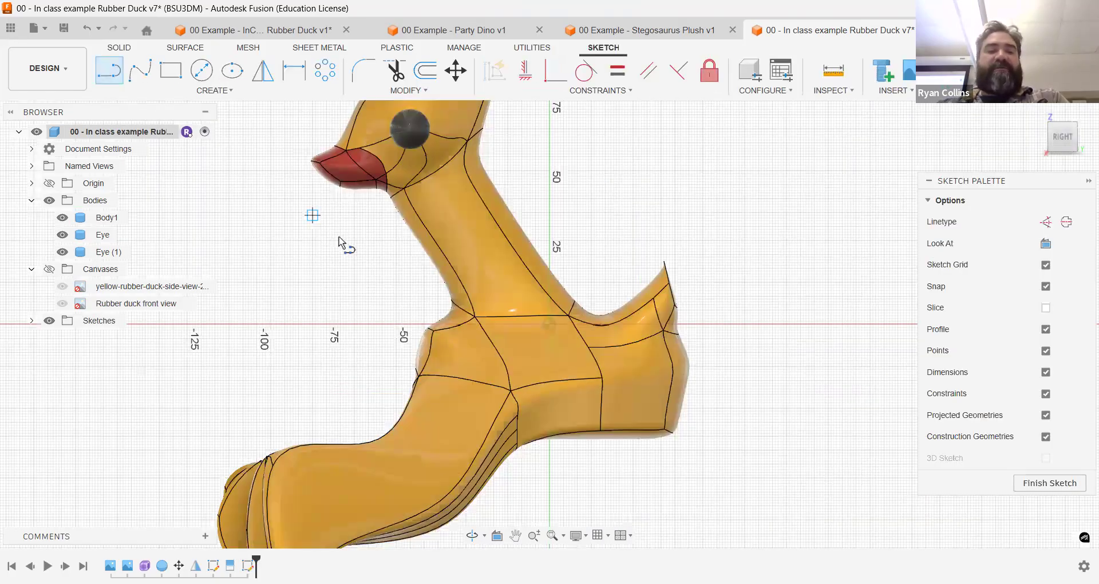
scroll(337, 235, up, 1)
scroll(338, 182, up, 5)
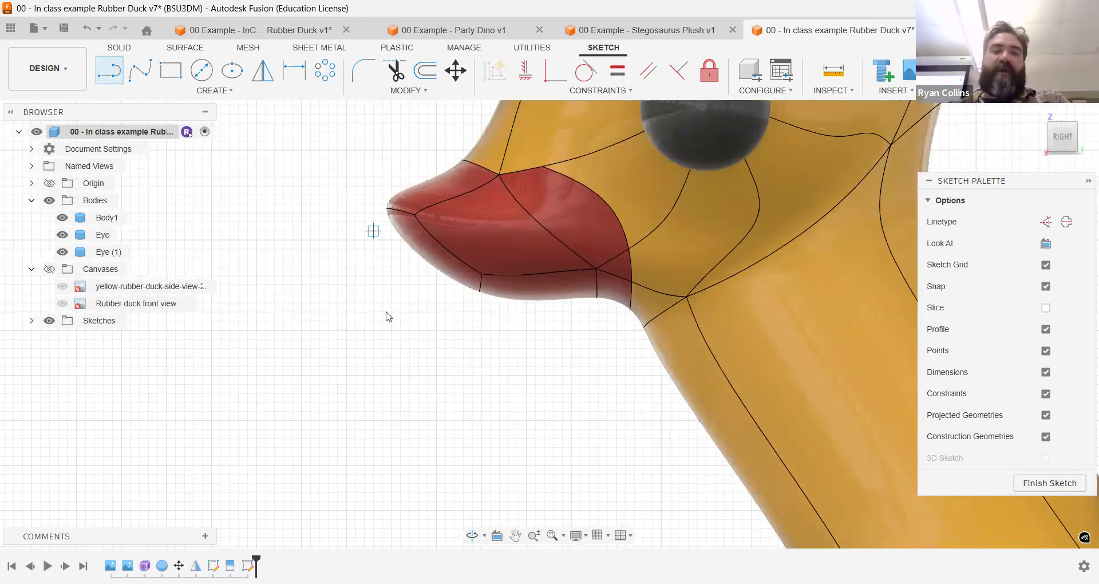
key(Escape)
click(379, 232)
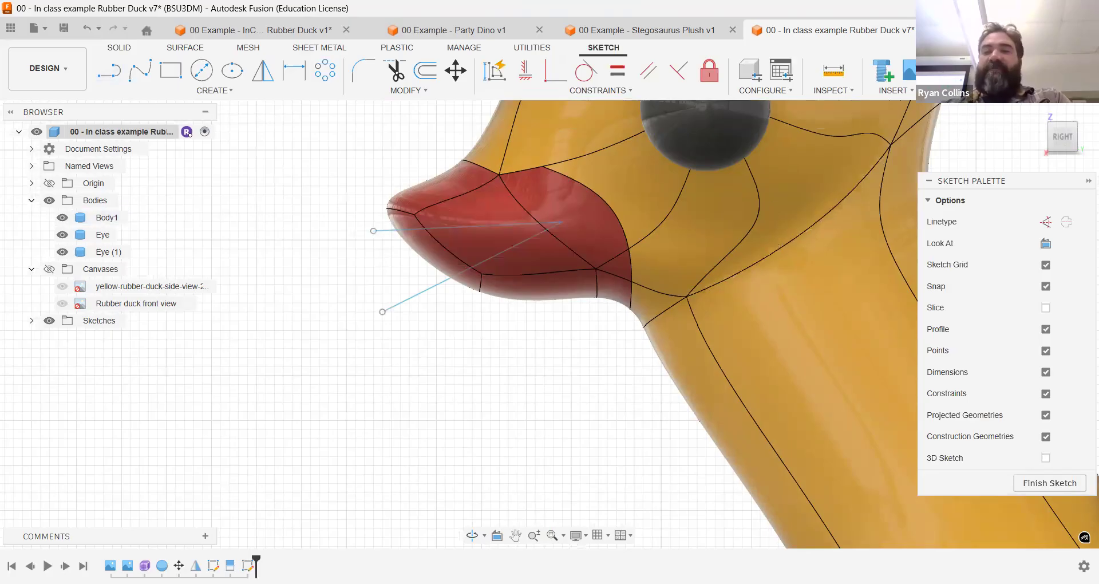
click(1016, 71)
- Split Body1 with the two mouth lines as splitting tools, with Extend Splitting Tool(s) turned off
click(547, 72)
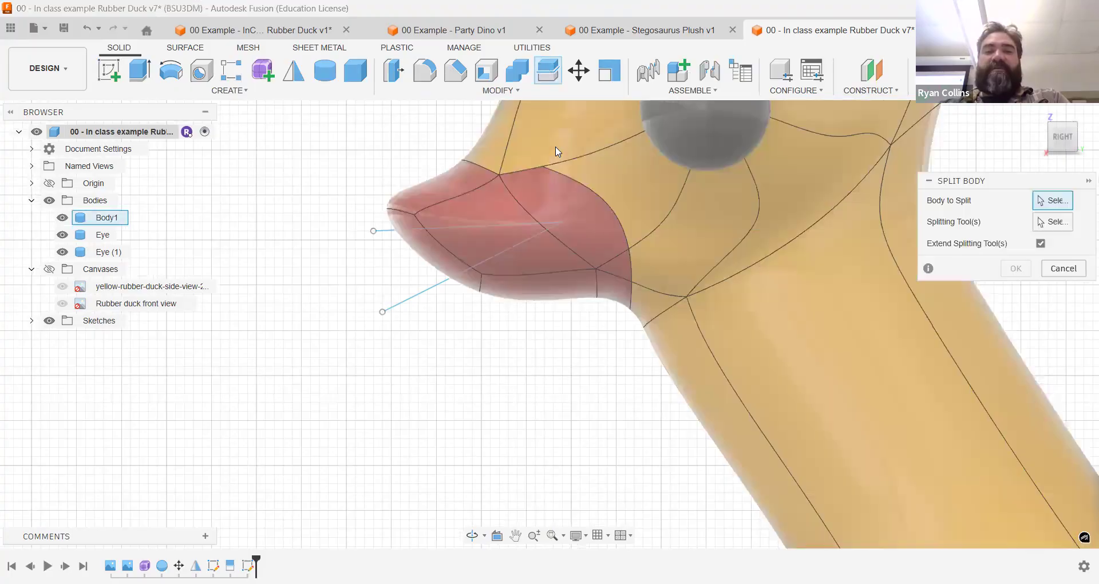
click(555, 147)
click(1061, 227)
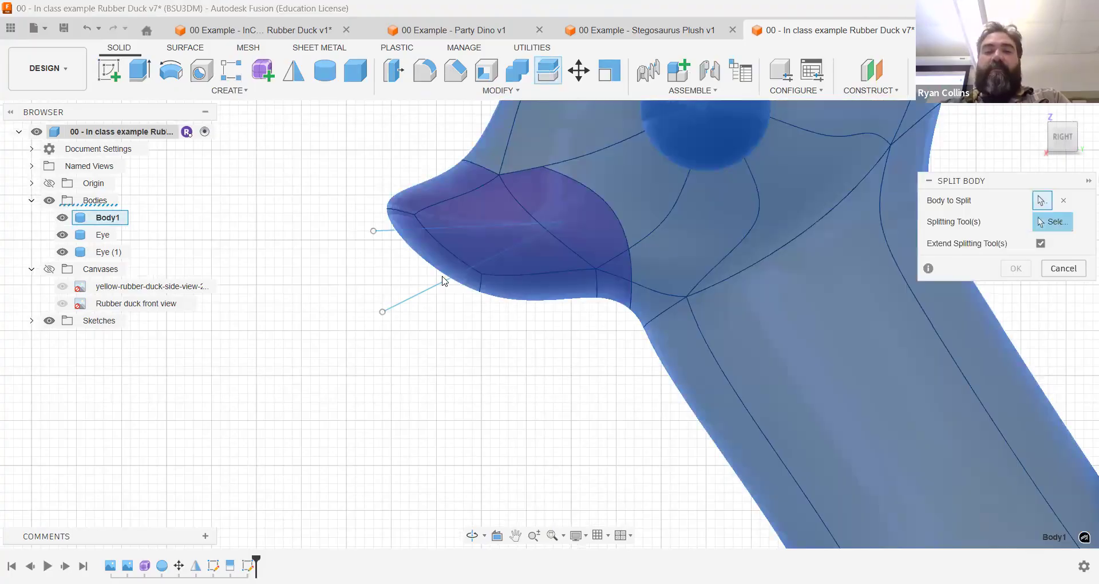
click(439, 289)
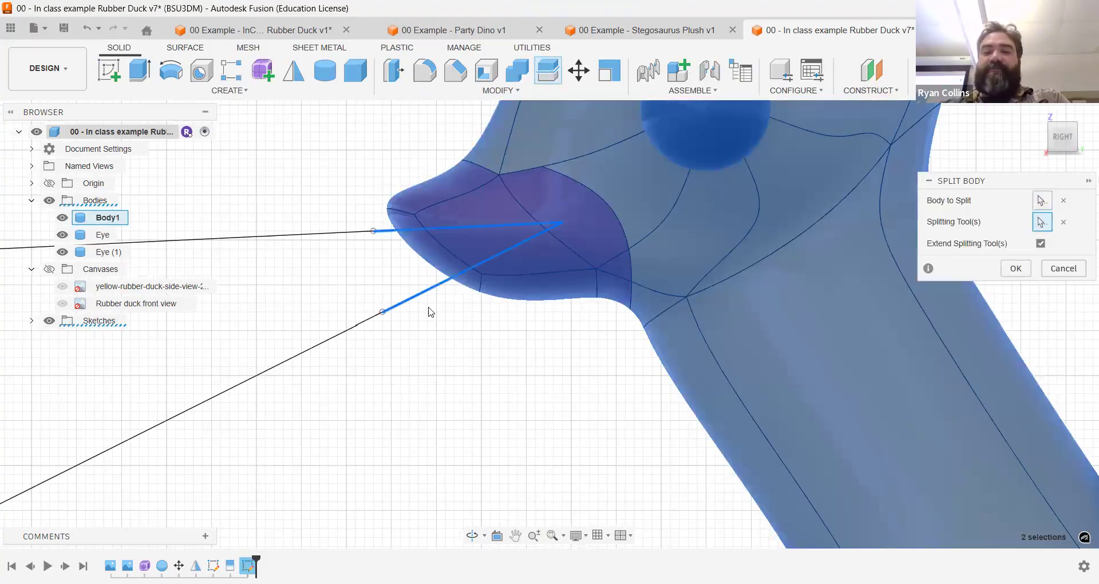
shift+middle_drag(461, 314, 481, 321)
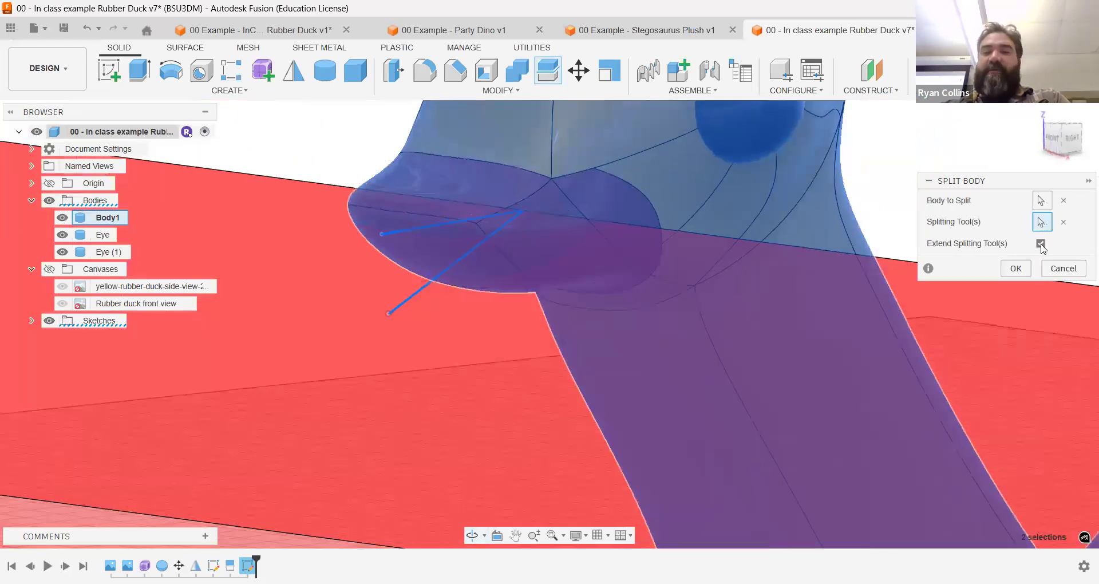
click(1041, 244)
shift+middle_drag(570, 274, 510, 276)
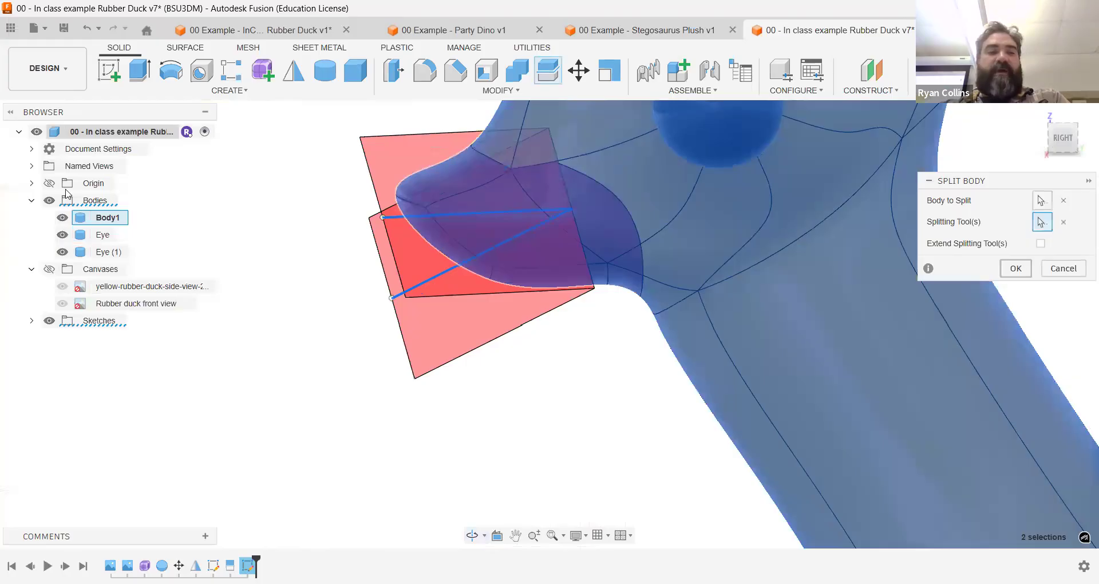
key(Return)
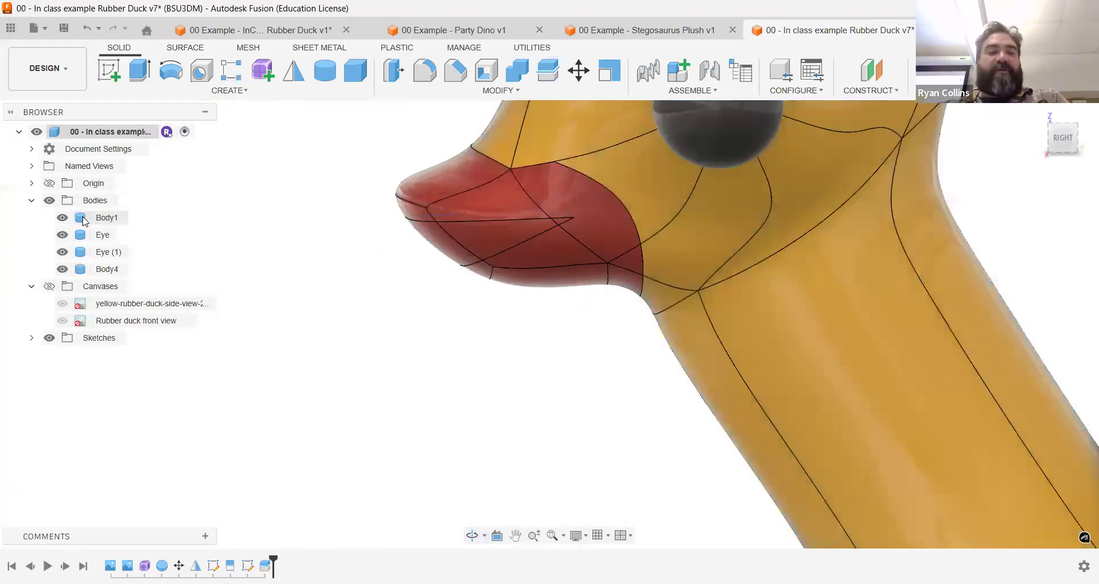
- Hide the Body1 wedge between the mouth lines to open the beak, and inspect the duck
key(v)
shift+middle_drag(550, 406, 800, 377)
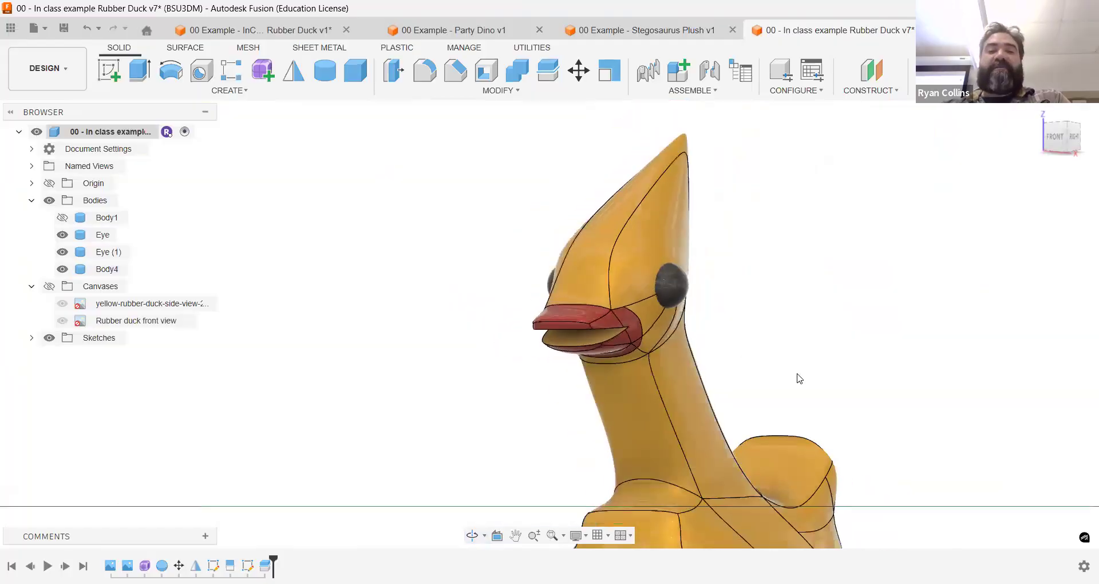
scroll(775, 277, up, 3)
shift+middle_drag(948, 329, 872, 338)
middle_drag(769, 399, 660, 141)
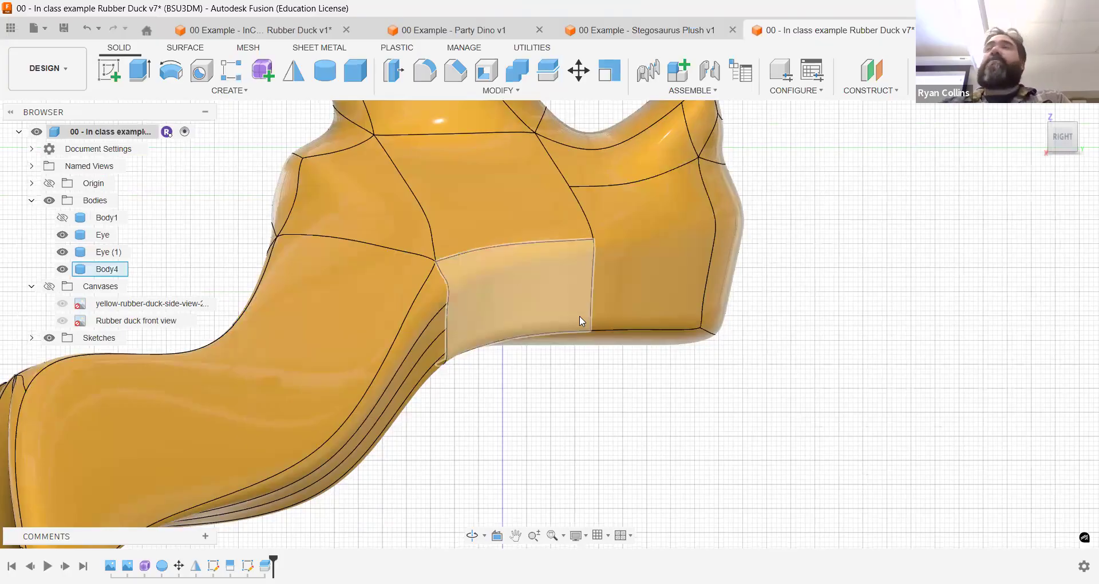
shift+middle_drag(566, 247, 624, 241)
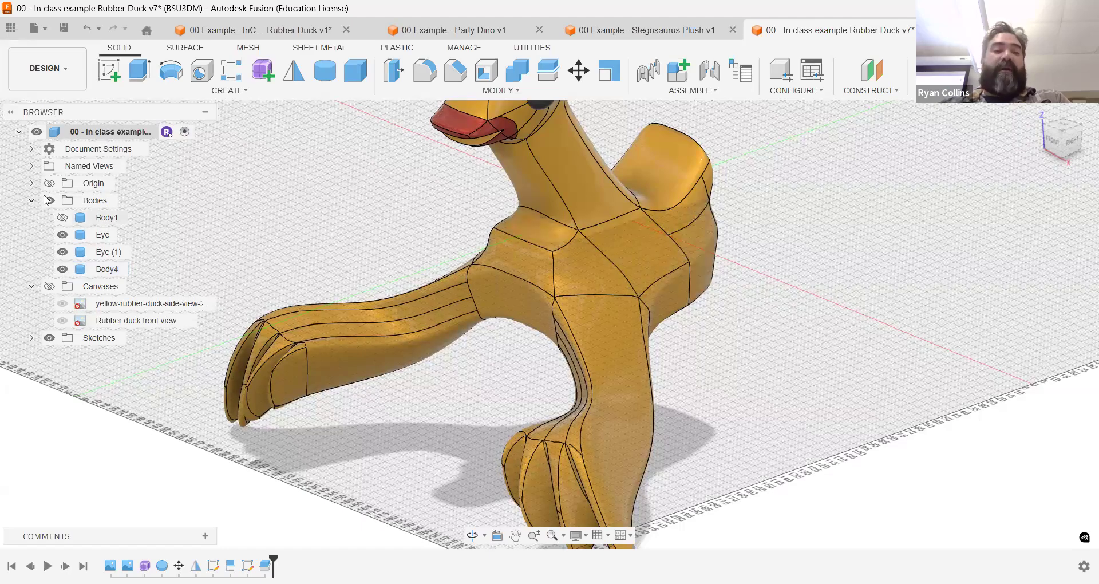
- Check the rubber duck reference canvases with the bodies hidden, and restore the previous visibility
click(49, 287)
shift+middle_drag(800, 365, 765, 348)
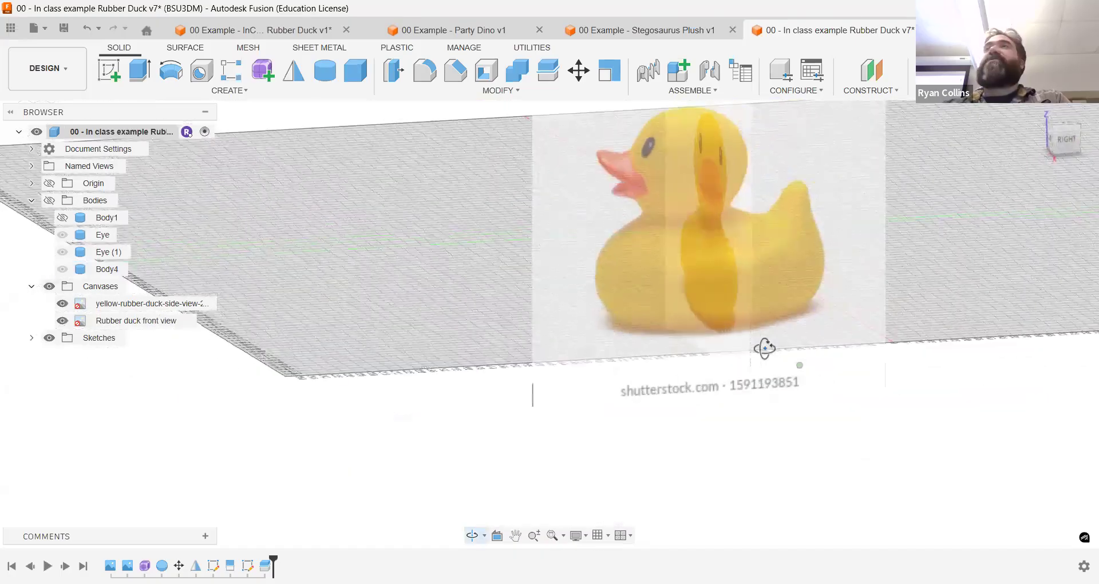
click(50, 286)
click(49, 200)
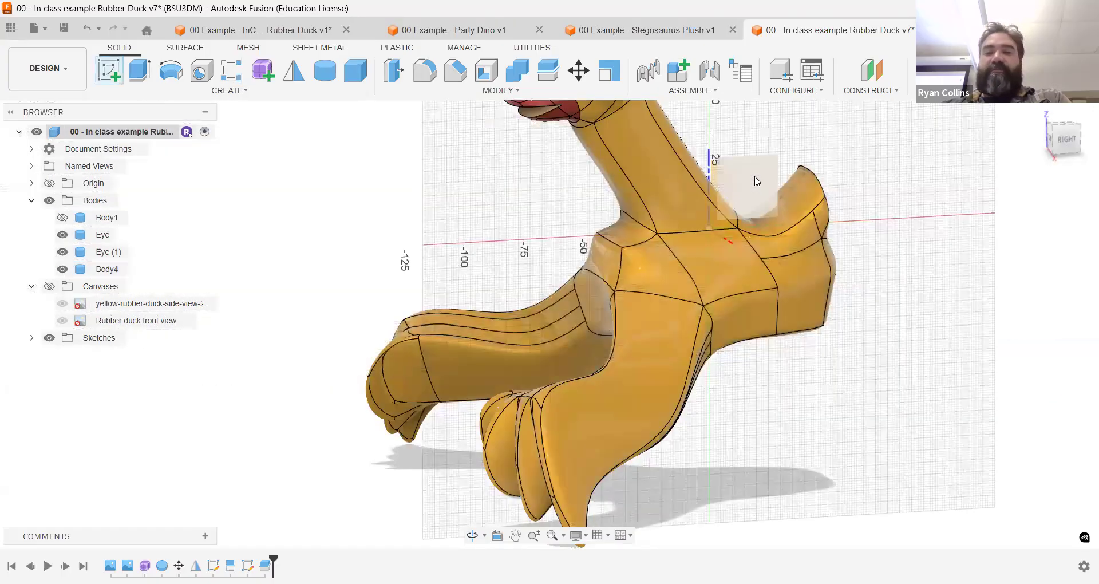
- Sketch a closed five-point fit point spline over the rear side of the torso in the side view plane, pulling its lower point inward
scroll(572, 365, up, 5)
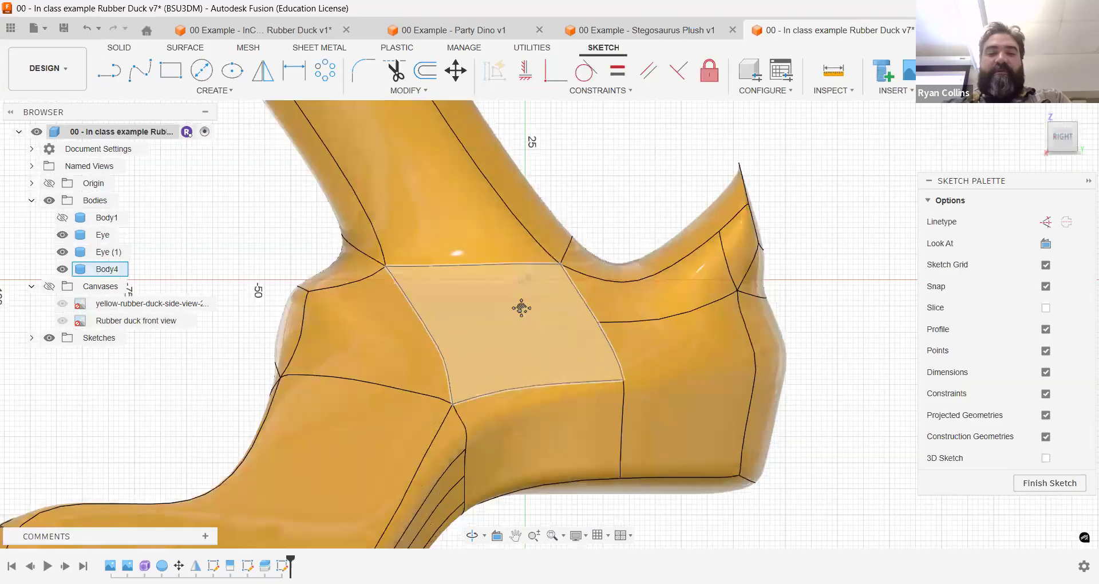
middle_drag(523, 306, 431, 238)
click(140, 70)
click(582, 235)
click(460, 241)
click(422, 351)
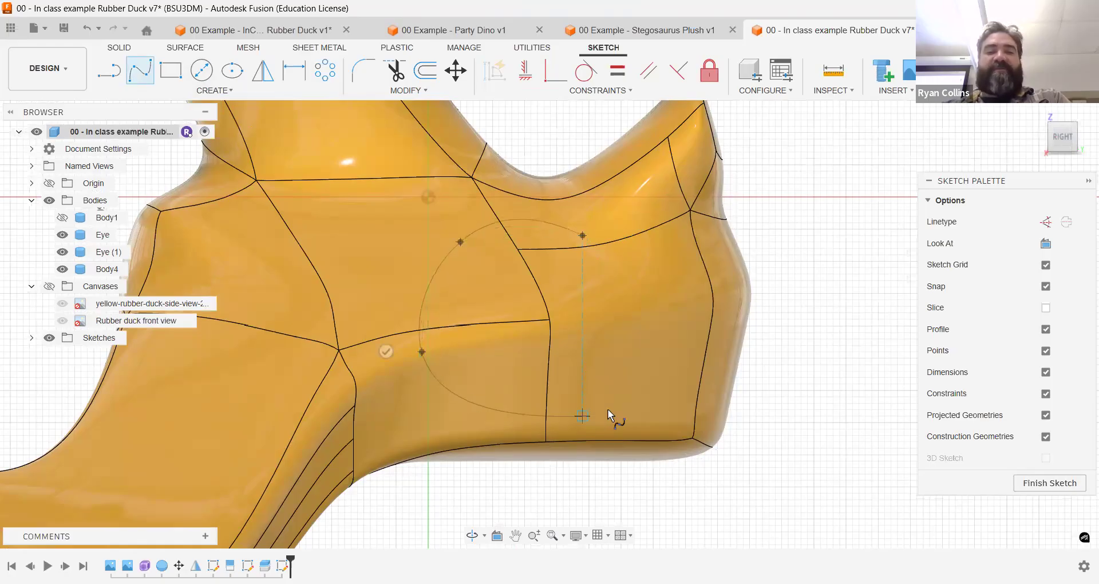
click(628, 410)
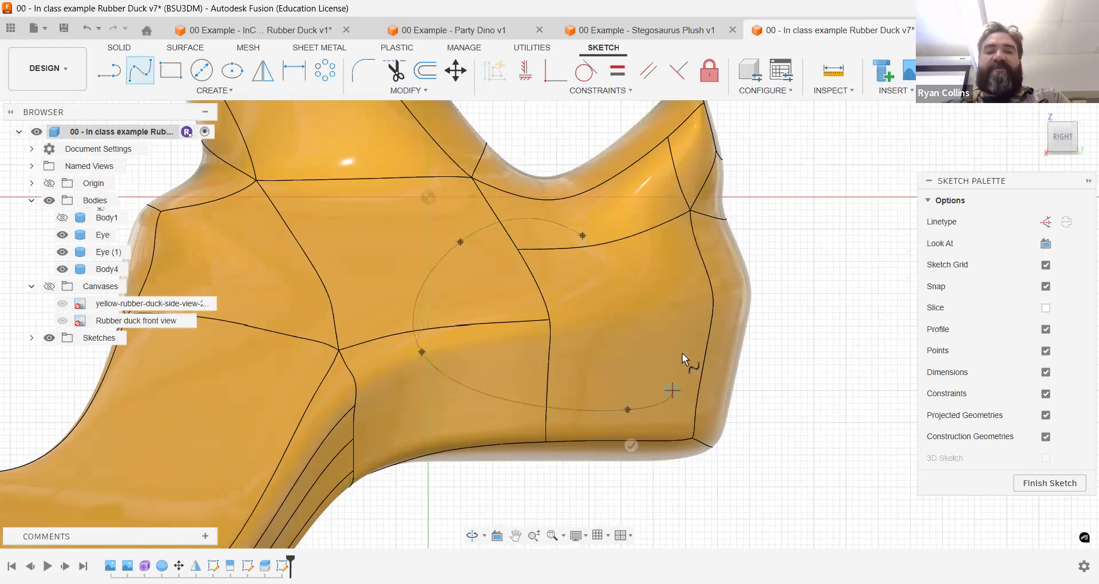
click(693, 272)
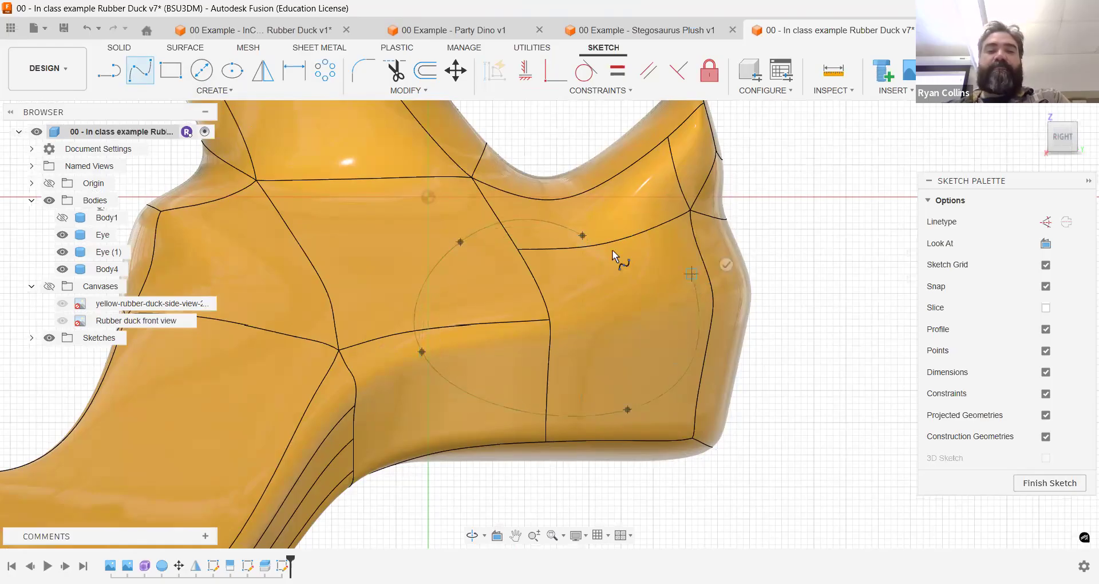
click(582, 235)
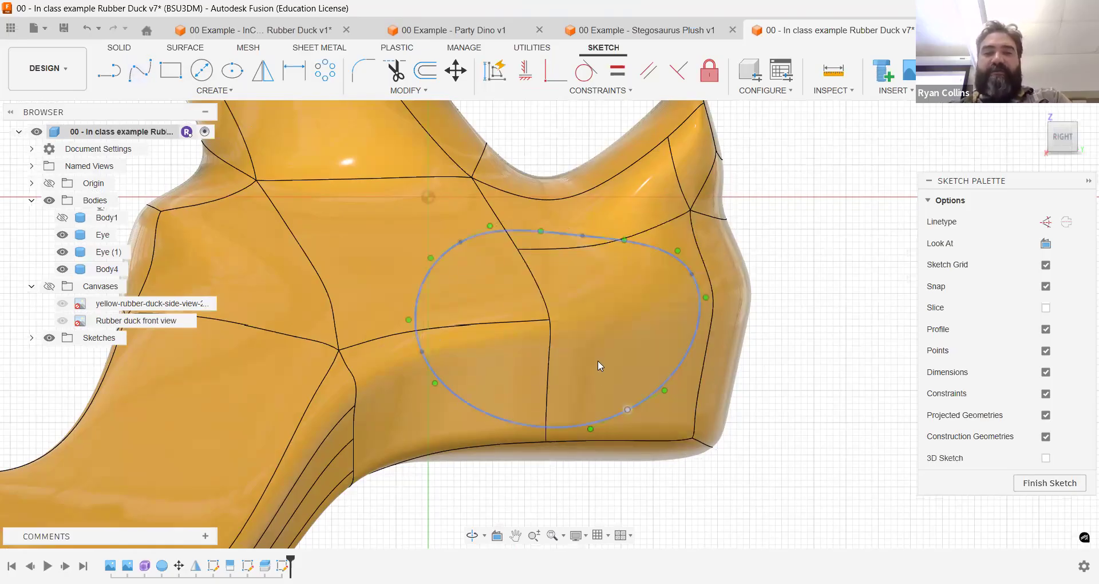
drag(627, 409, 602, 371)
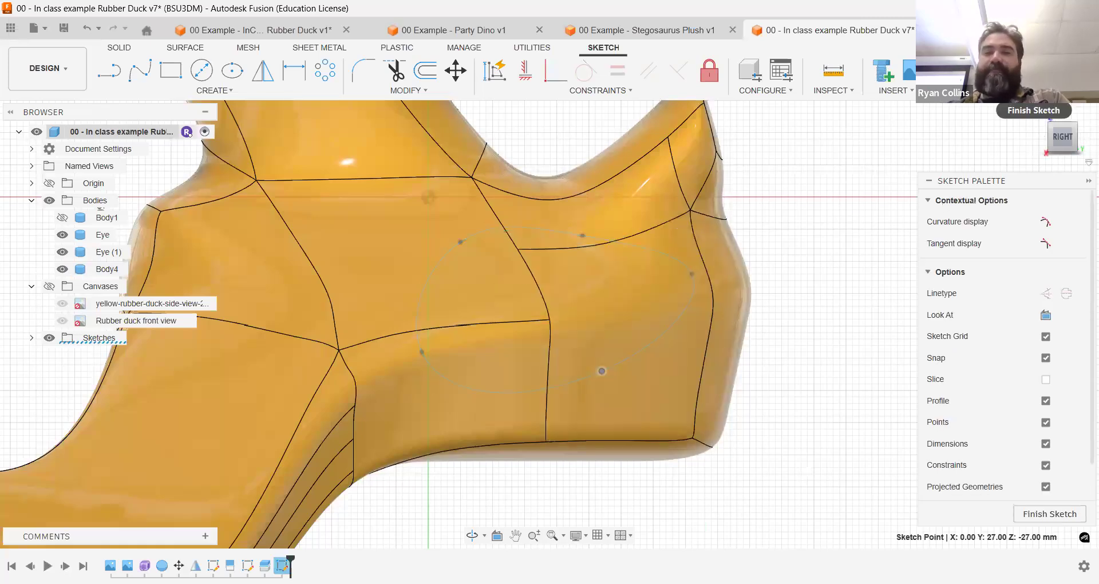
click(1068, 71)
- Finish the spline sketch and try to emboss its profile 2 mm onto the side of Body4
shift+middle_drag(780, 247, 800, 267)
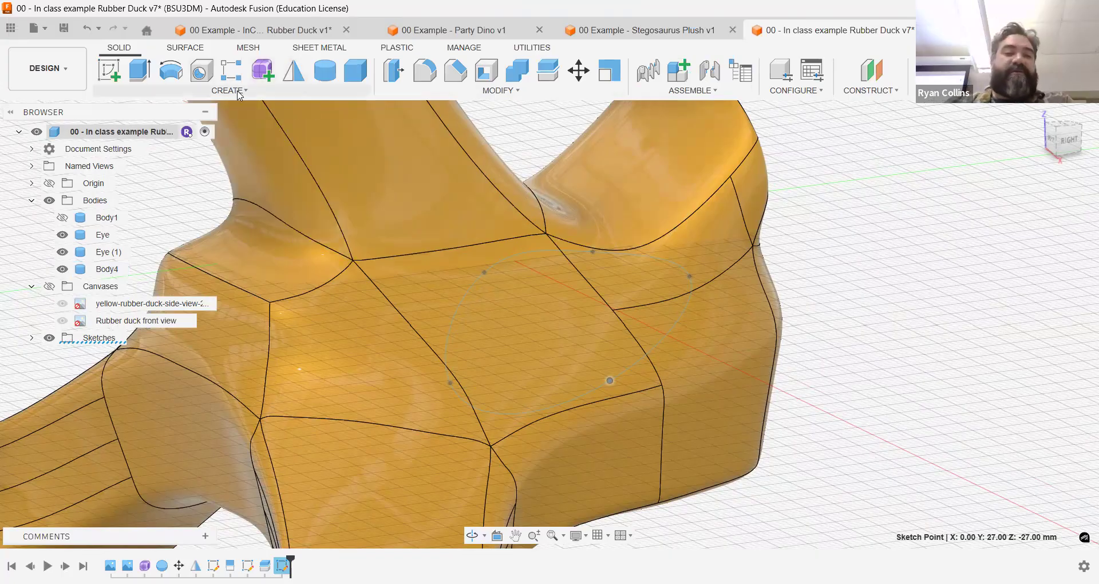
click(240, 91)
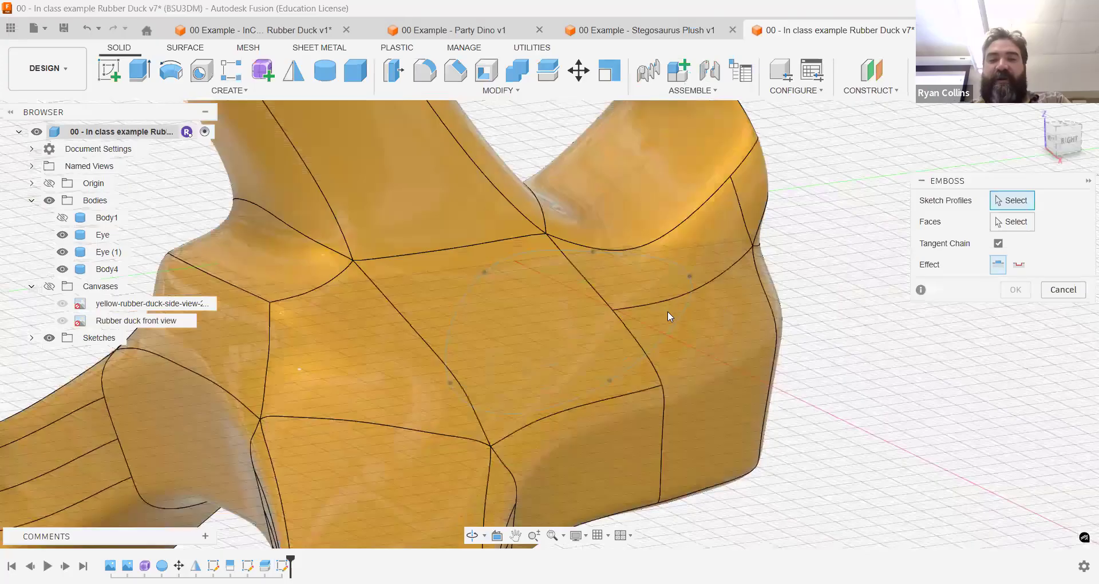
click(646, 303)
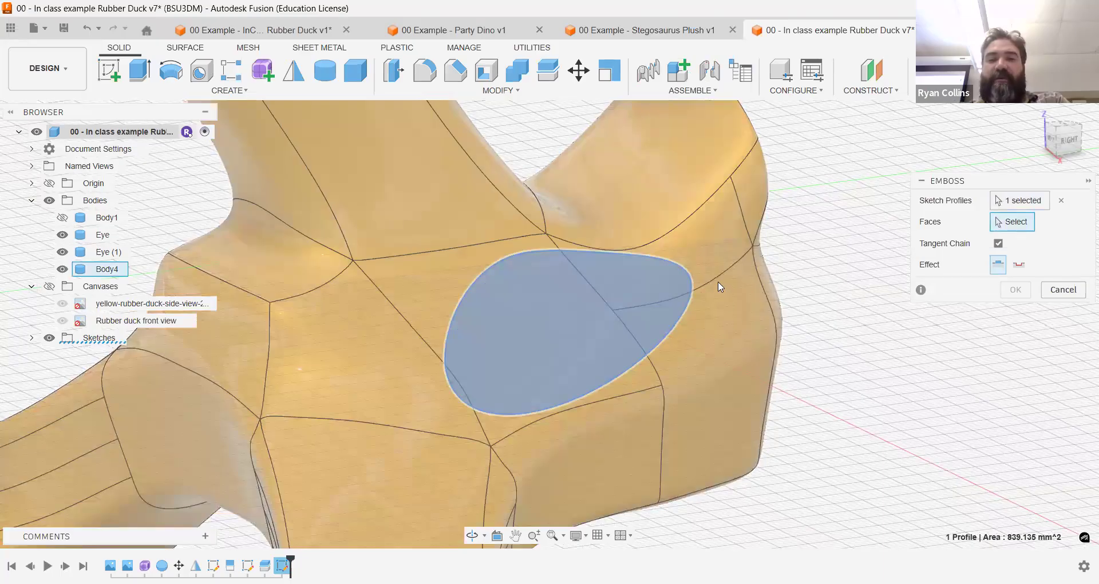
click(652, 232)
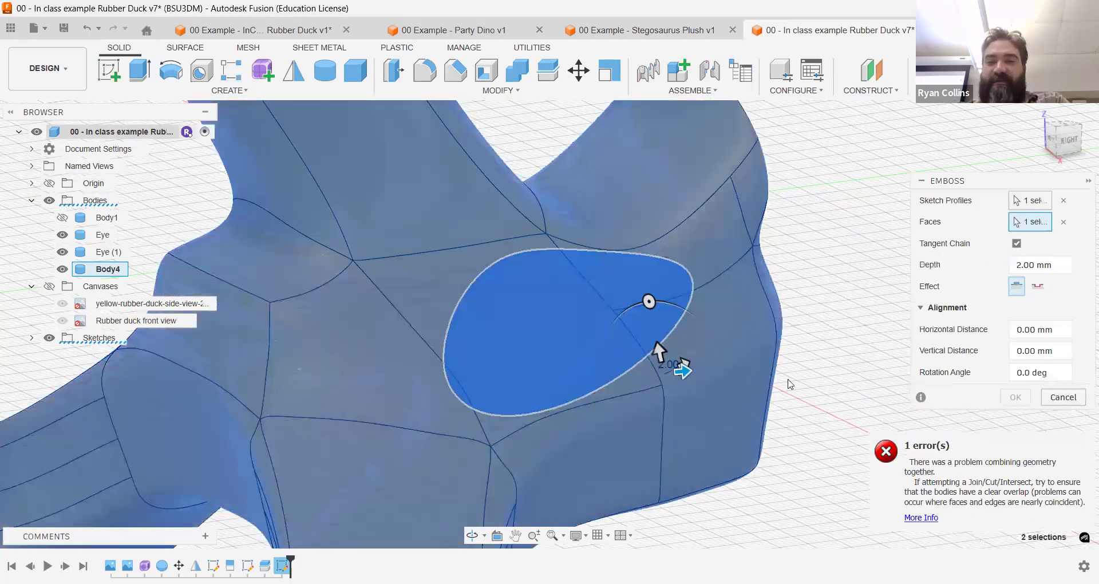
mouse_move(785, 401)
shift+middle_down()
mouse_move(816, 439)
mouse_move(805, 406)
shift+middle_up()
middle_drag(591, 406, 501, 248)
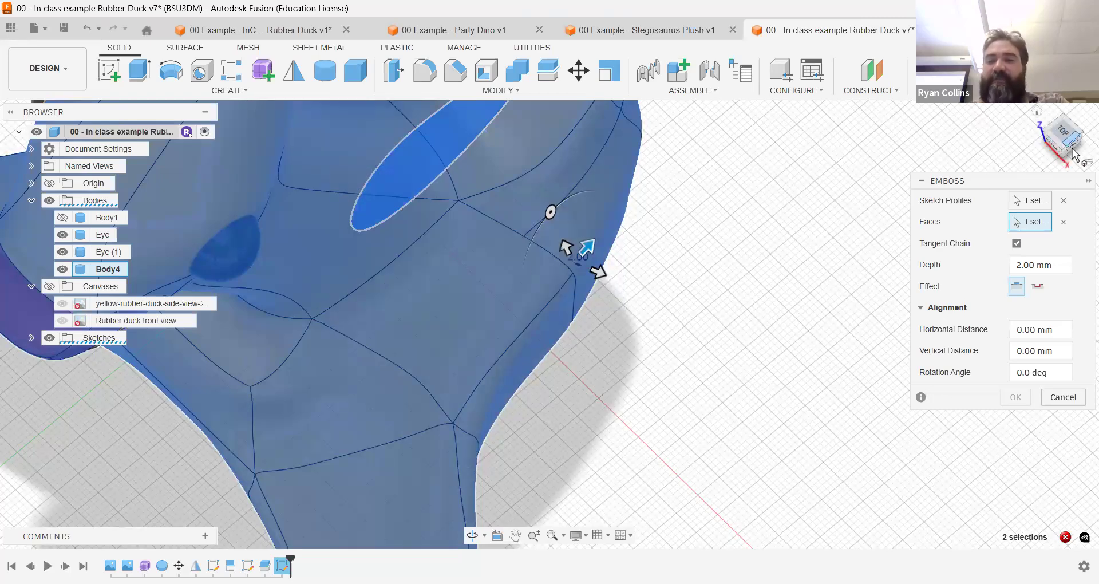
drag(1057, 124, 1060, 97)
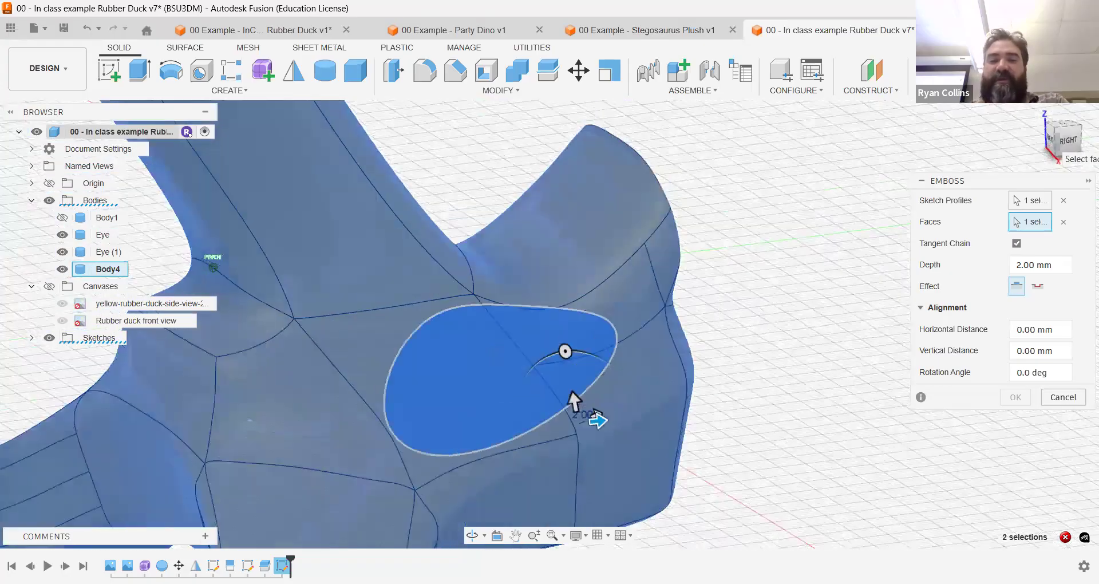
shift+middle_drag(741, 248, 281, 300)
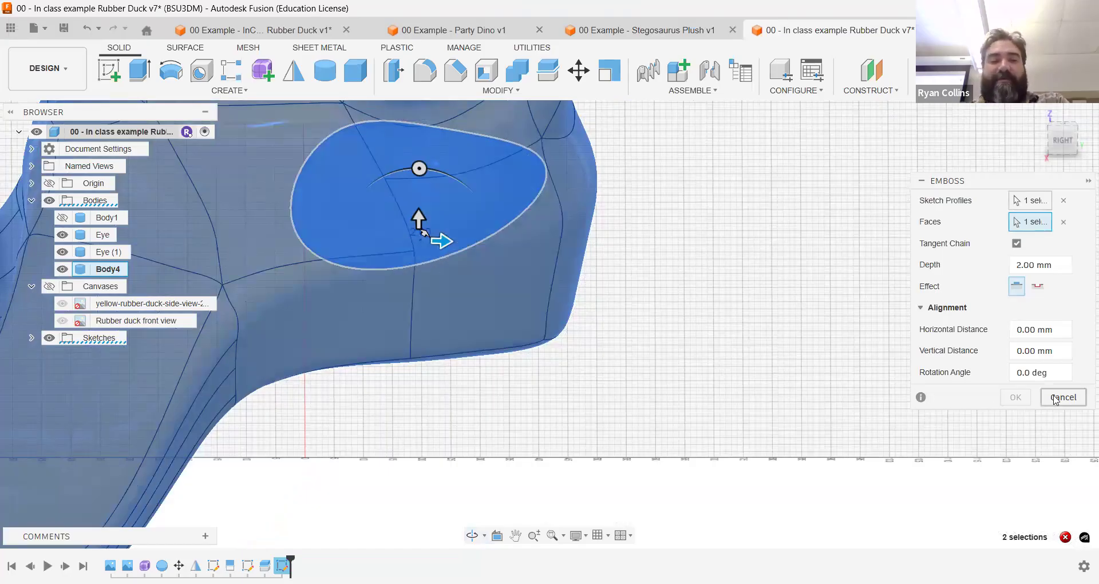
key(Escape)
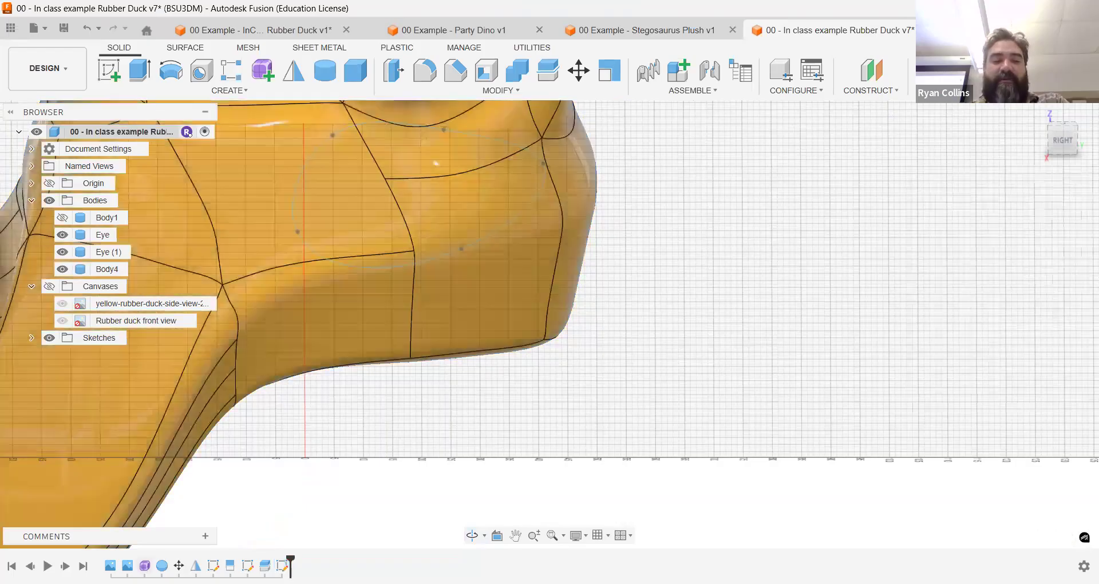
- Edit the T-spline form, moving the edge beneath the leg-to-torso junction by -22.094 mm and -15.484 mm, and finish the form
right_click(191, 434)
middle_drag(358, 317, 665, 406)
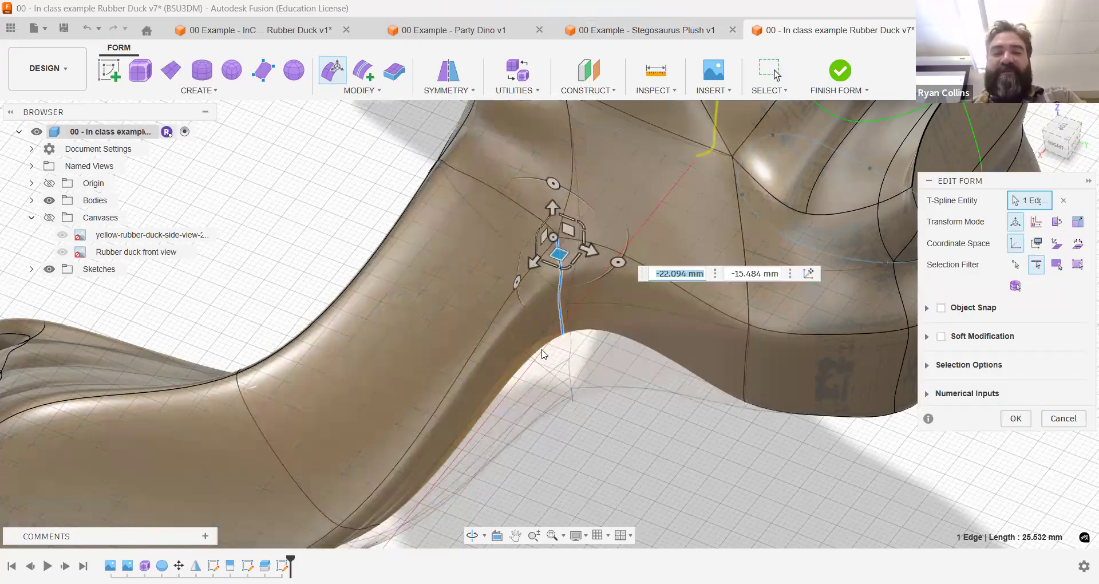
scroll(561, 380, up, 3)
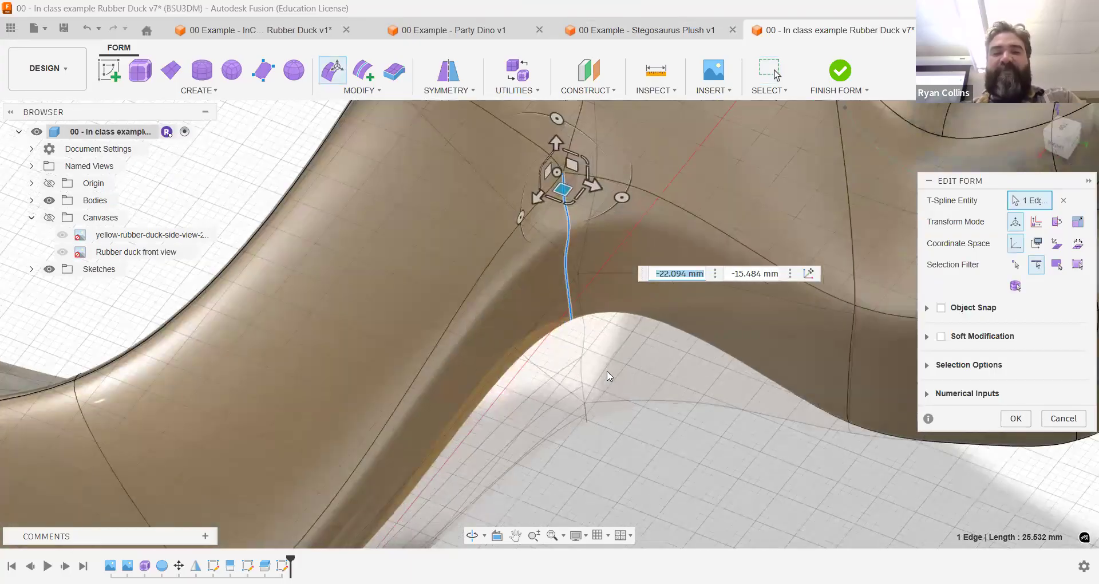
scroll(607, 375, down, 4)
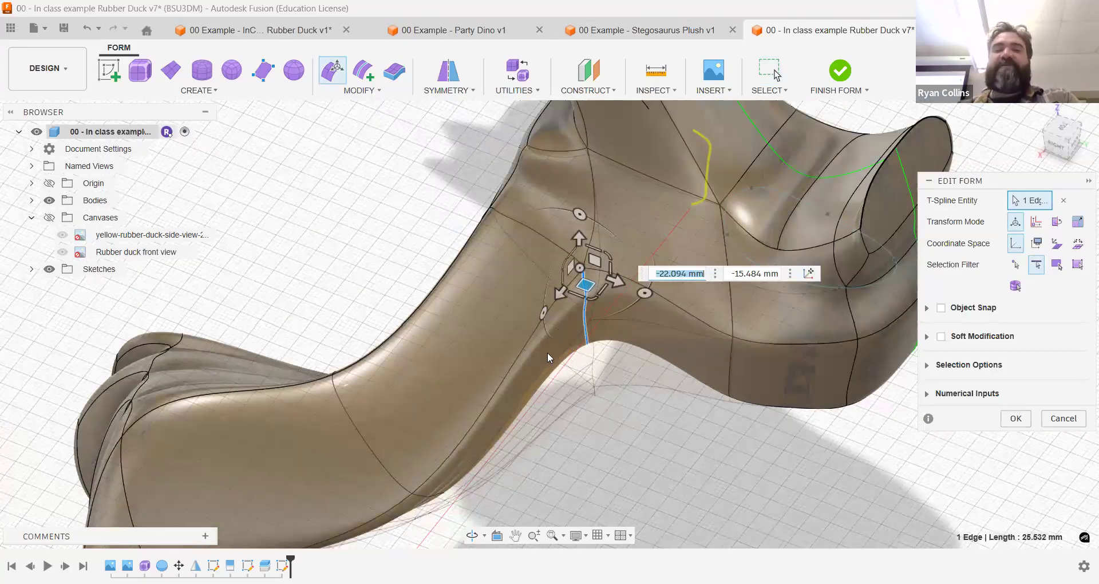
scroll(554, 346, down, 1)
middle_drag(641, 408, 548, 360)
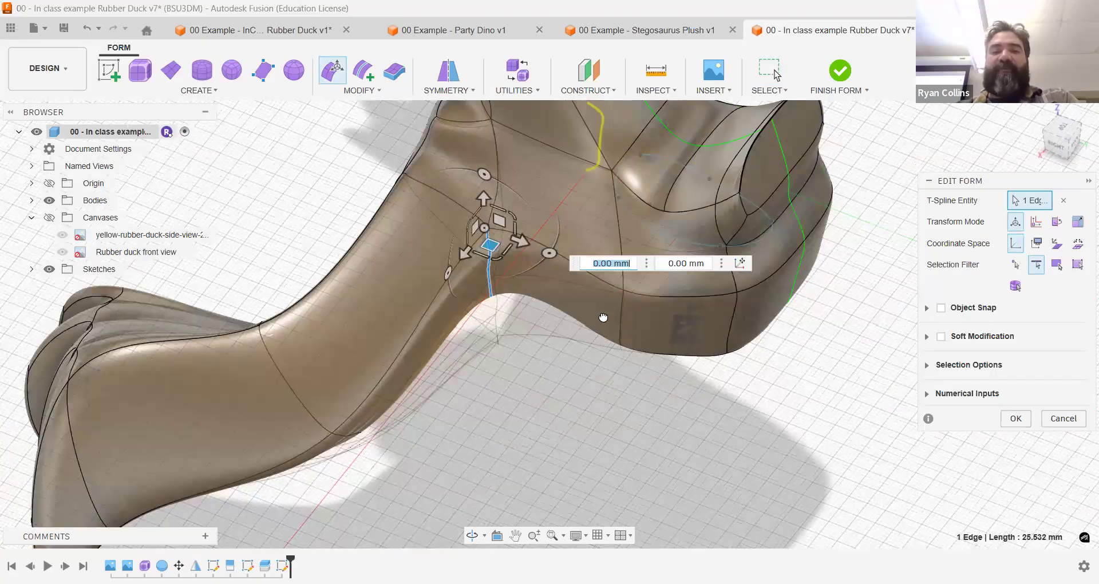
drag(620, 334, 598, 324)
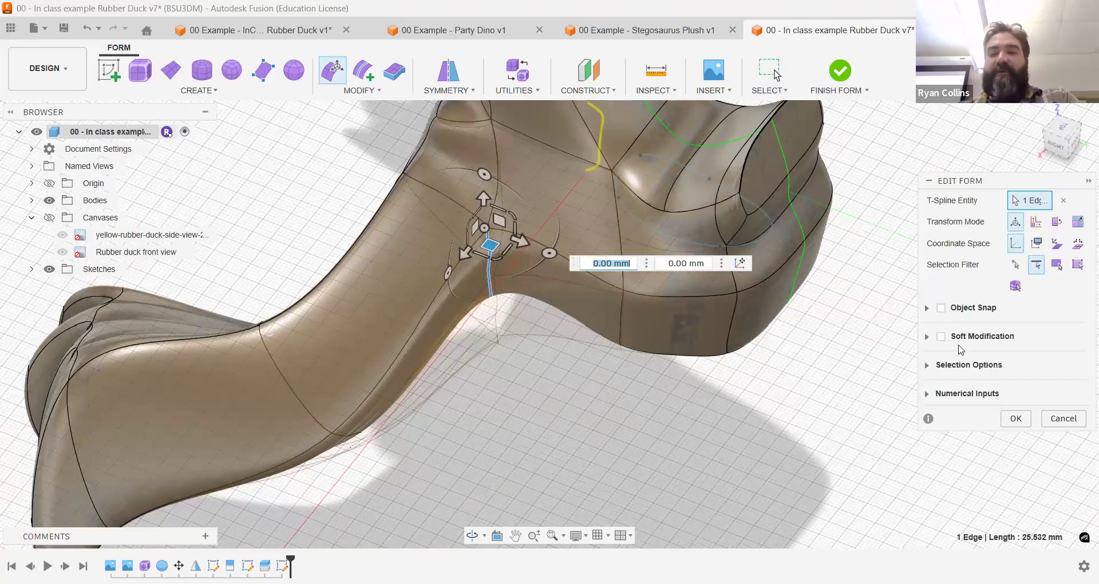
shift+middle_drag(821, 389, 832, 136)
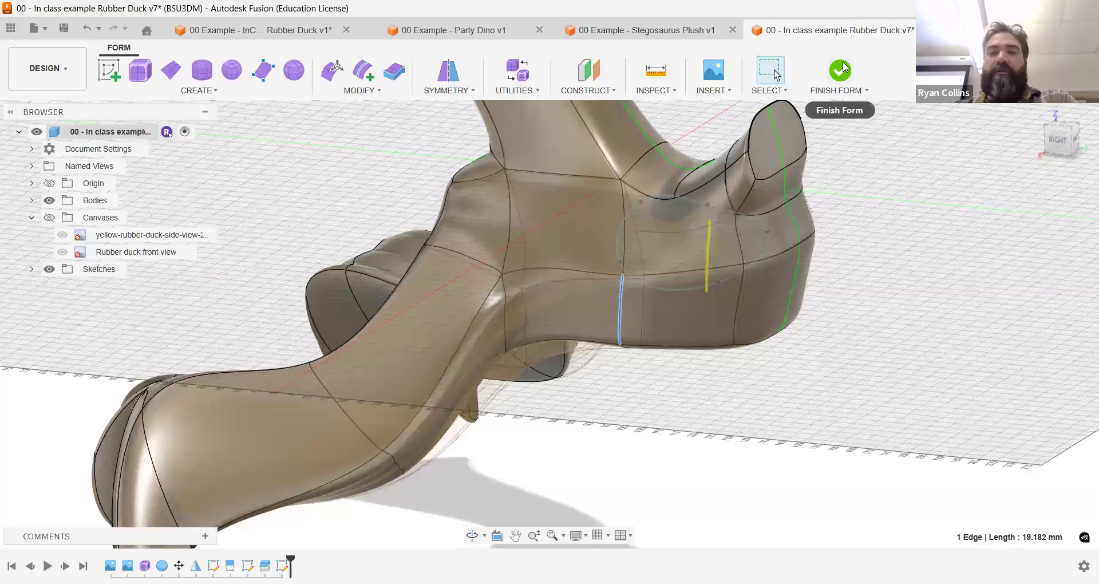
click(840, 70)
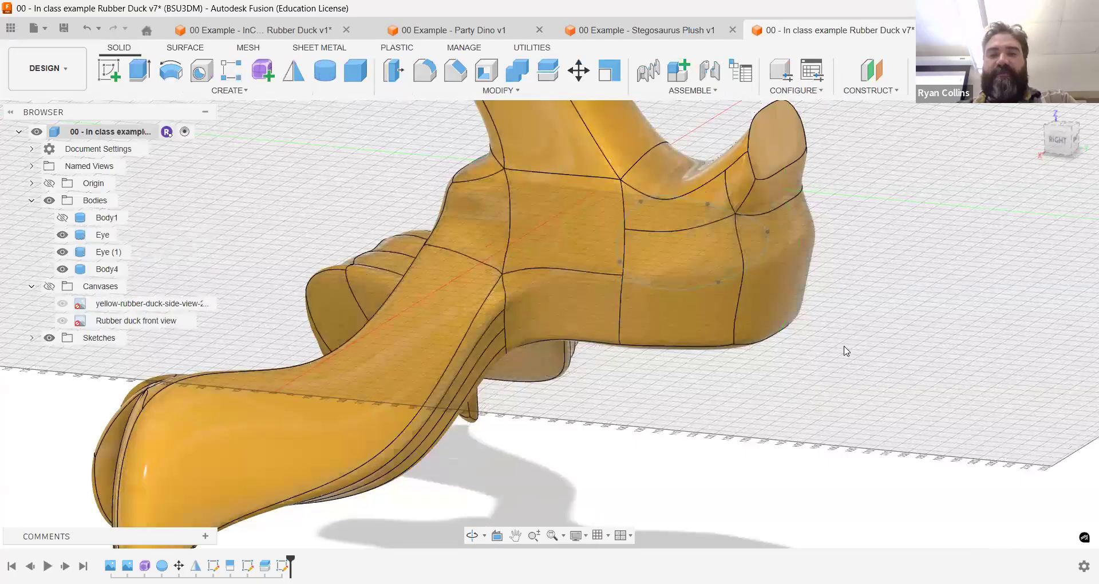
- Emboss the closed spline profile onto the side of Body4's torso with a raised depth of 2 mm
click(232, 90)
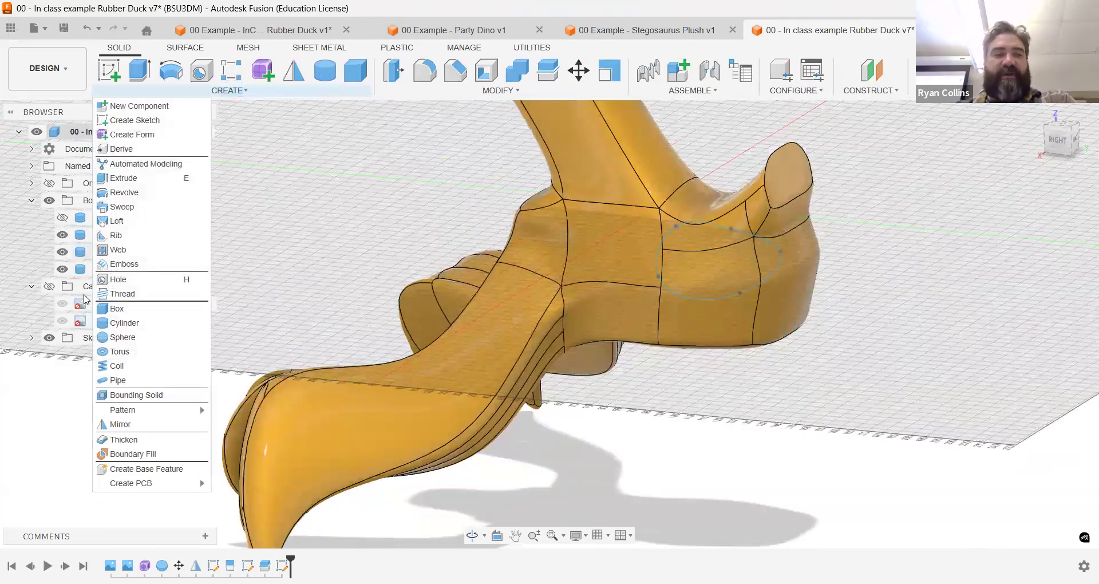
click(694, 269)
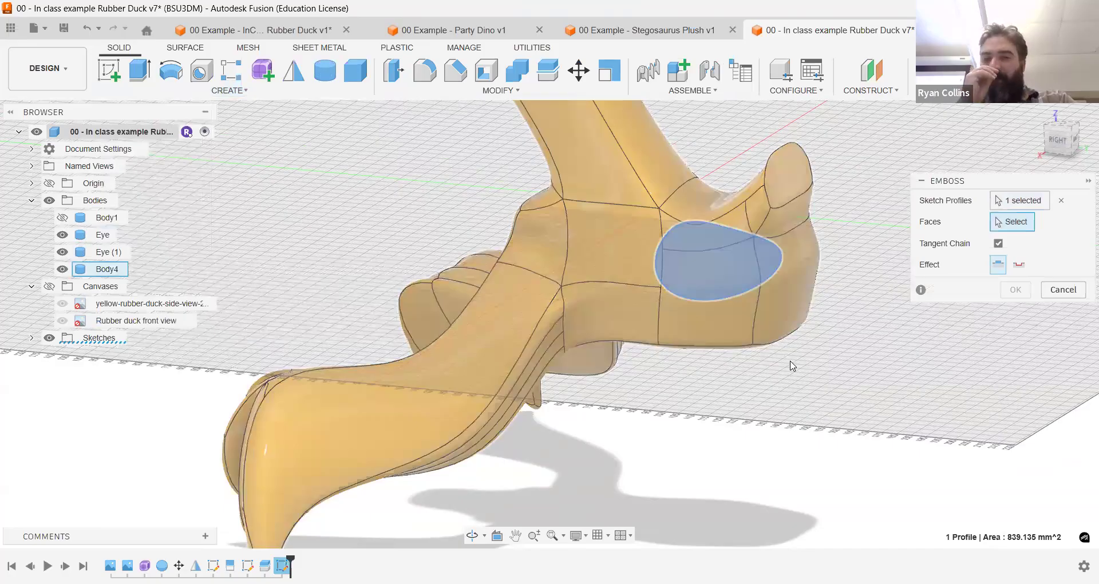
shift+middle_drag(790, 363, 715, 411)
scroll(717, 414, up, 8)
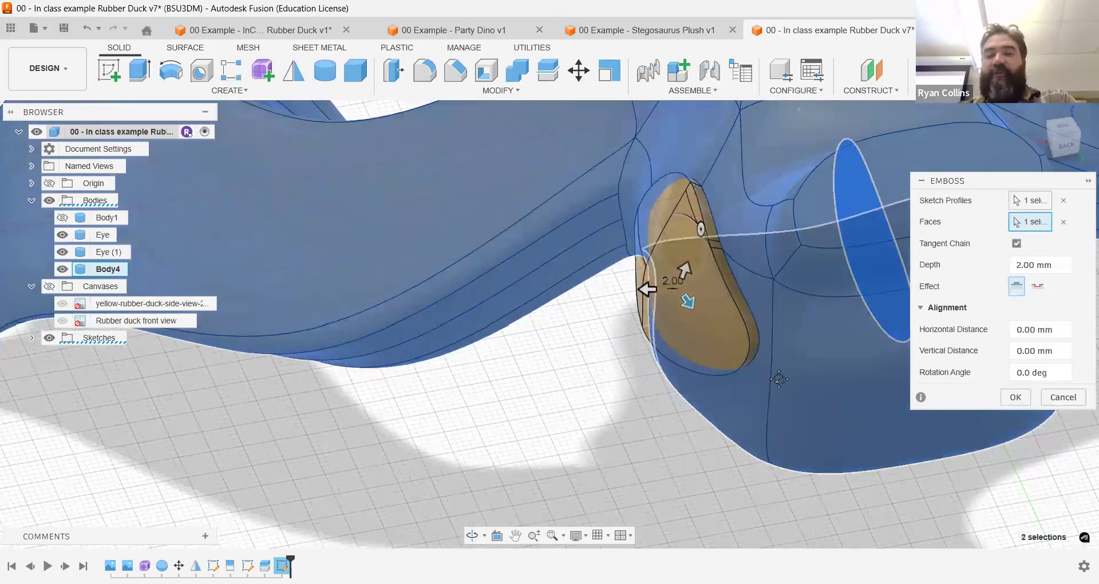
scroll(685, 362, down, 5)
shift+middle_drag(646, 362, 722, 368)
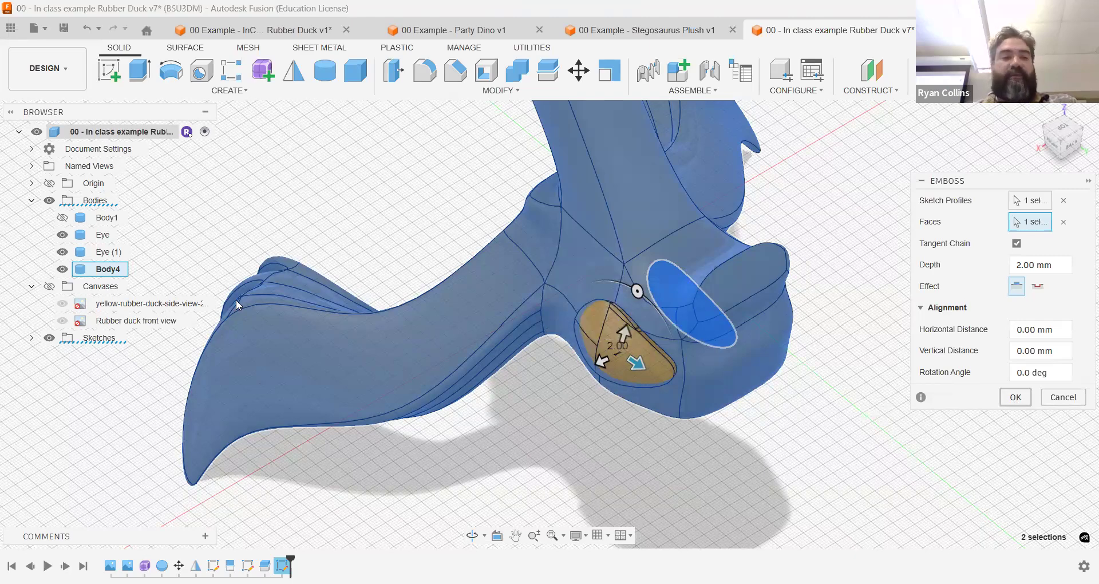
key(Return)
- Show Sketch4, emboss its profile 2 mm onto the opposite side of the torso, and hide the sketch again
click(33, 339)
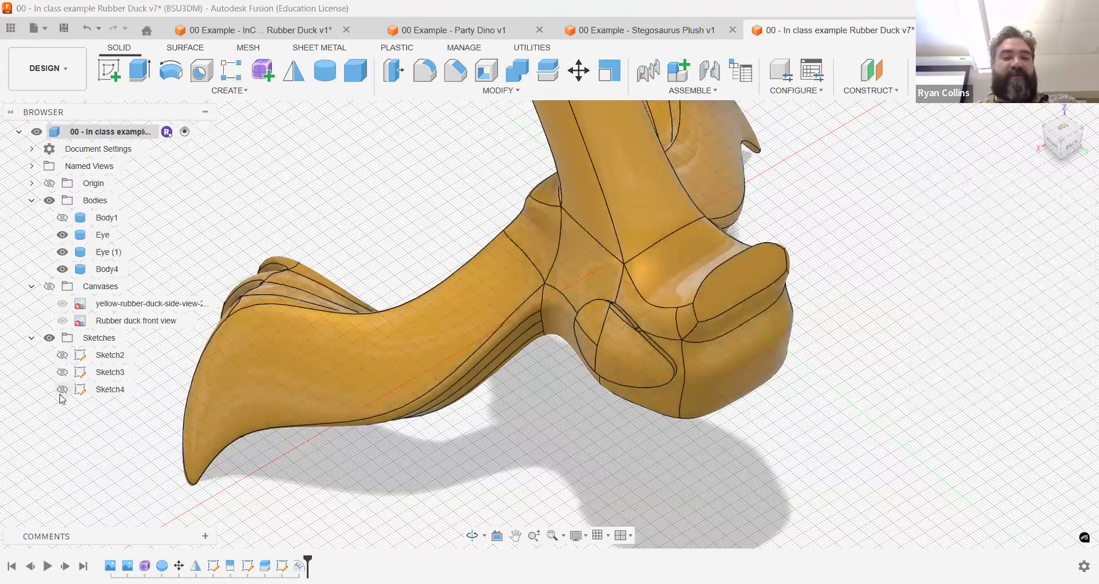
key(v)
right_click(863, 431)
click(858, 422)
mouse_move(800, 396)
shift+middle_down()
mouse_move(710, 379)
mouse_move(774, 365)
mouse_move(802, 244)
mouse_move(732, 235)
shift+middle_up()
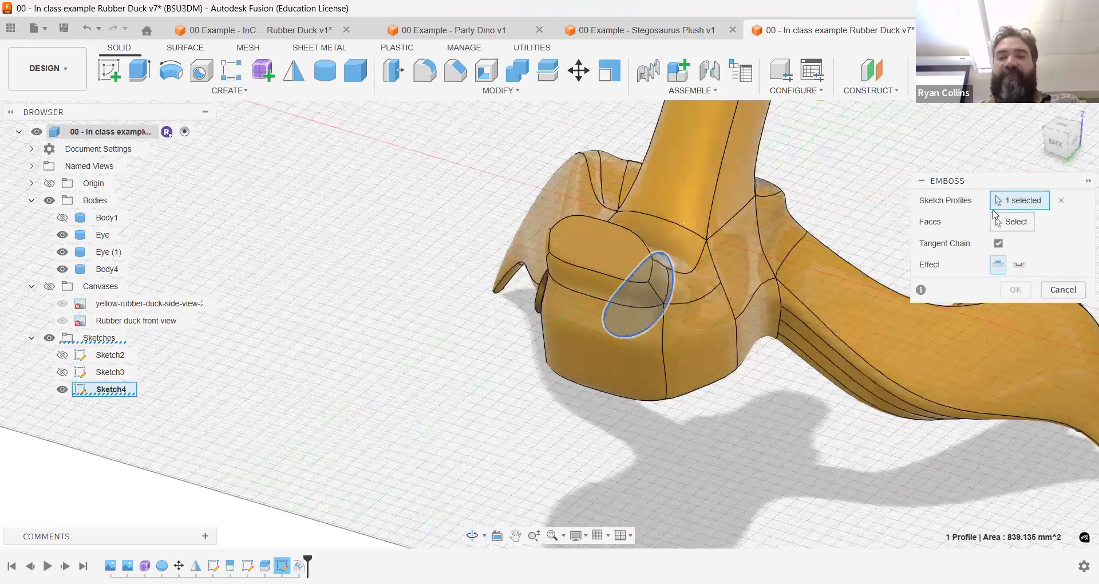
click(1014, 225)
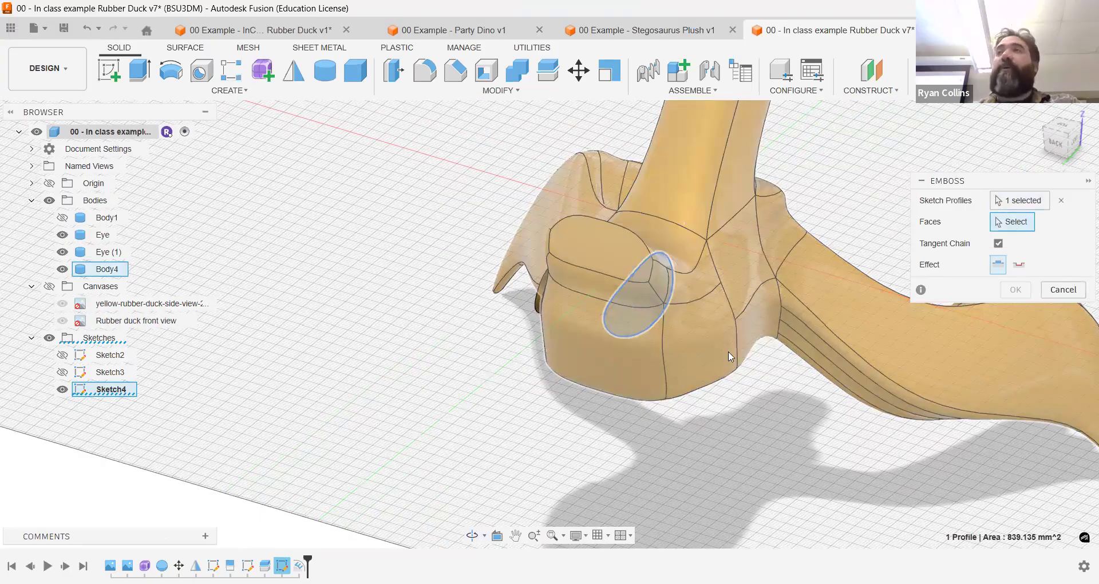
click(1015, 397)
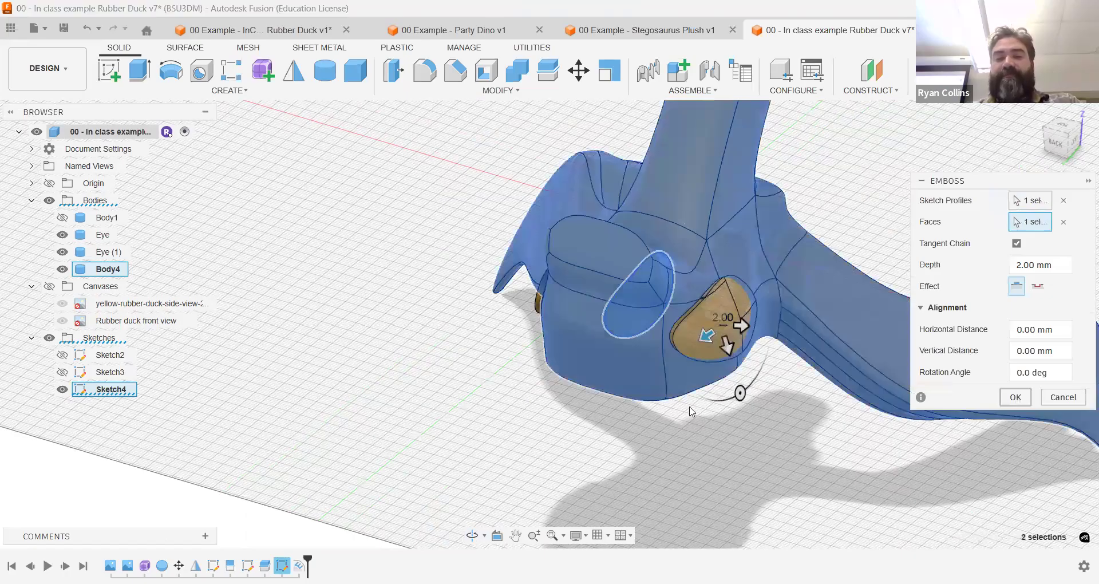
click(62, 389)
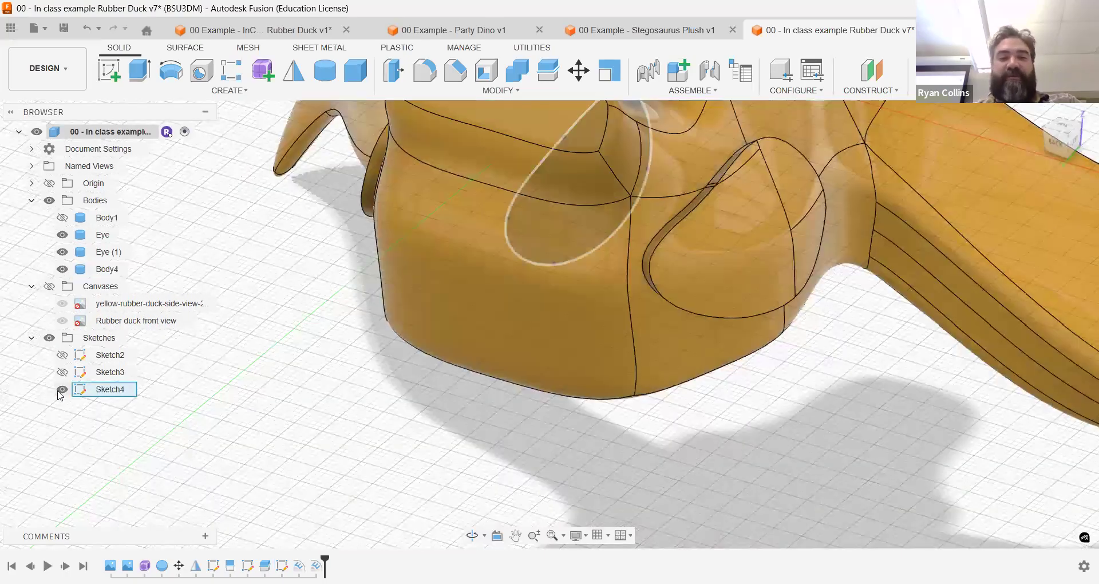
- Fillet the faces of both embossed side shapes with a constant 0.5 mm radius, using a separate selection set for each side
shift+middle_drag(841, 380, 841, 375)
shift+middle_drag(995, 346, 884, 355)
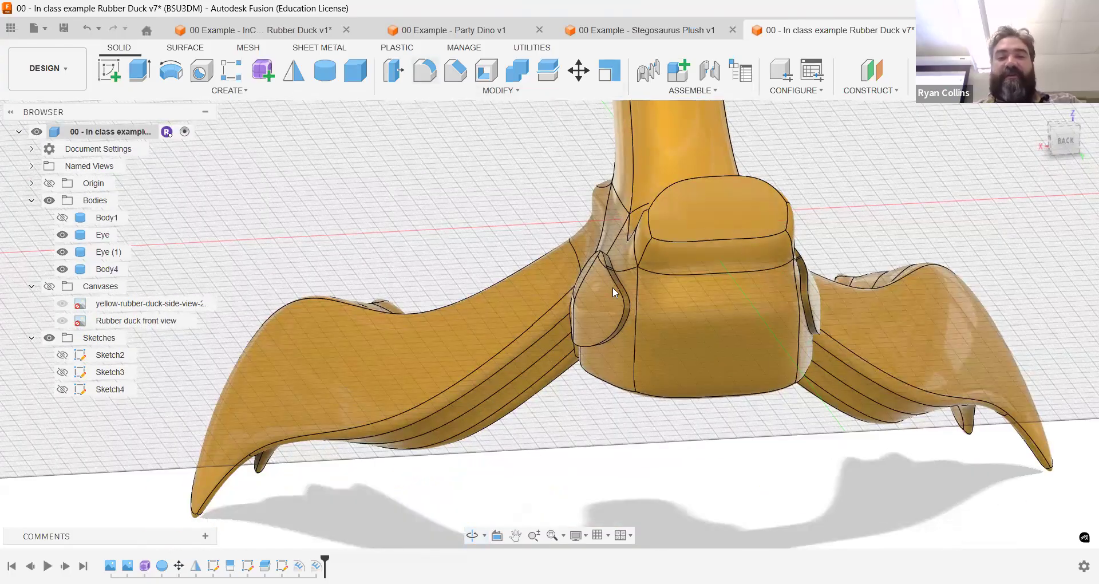
key(f)
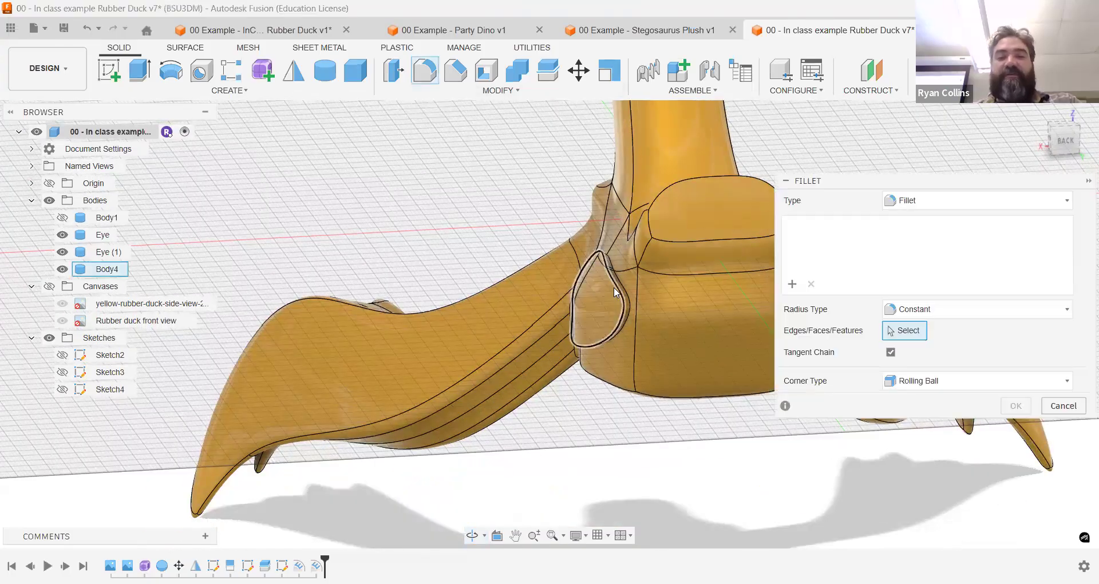
click(608, 331)
text(.5)
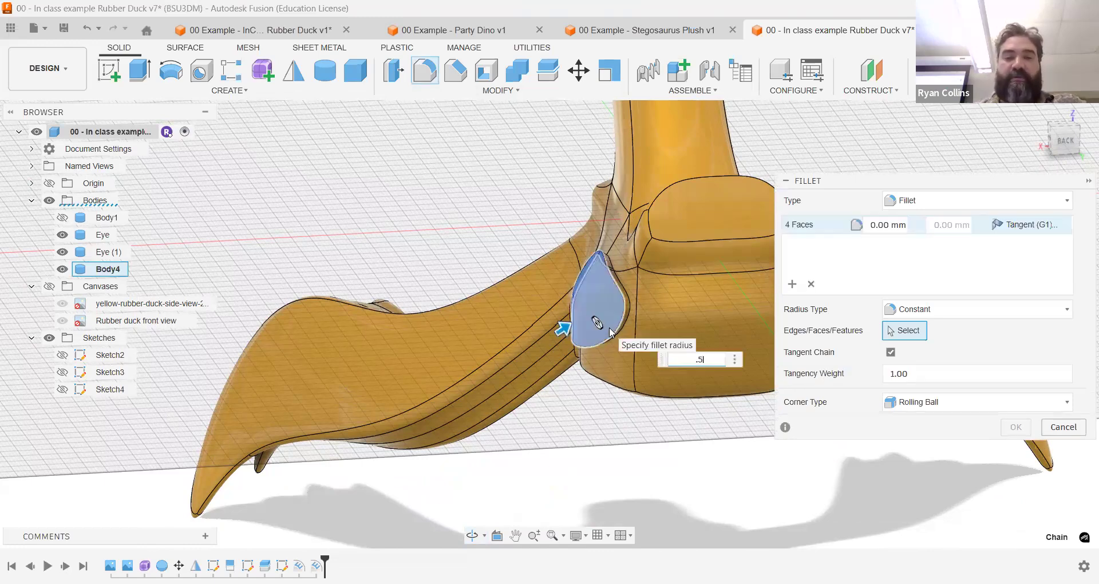
scroll(609, 332, up, 5)
click(793, 284)
middle_drag(715, 293, 413, 289)
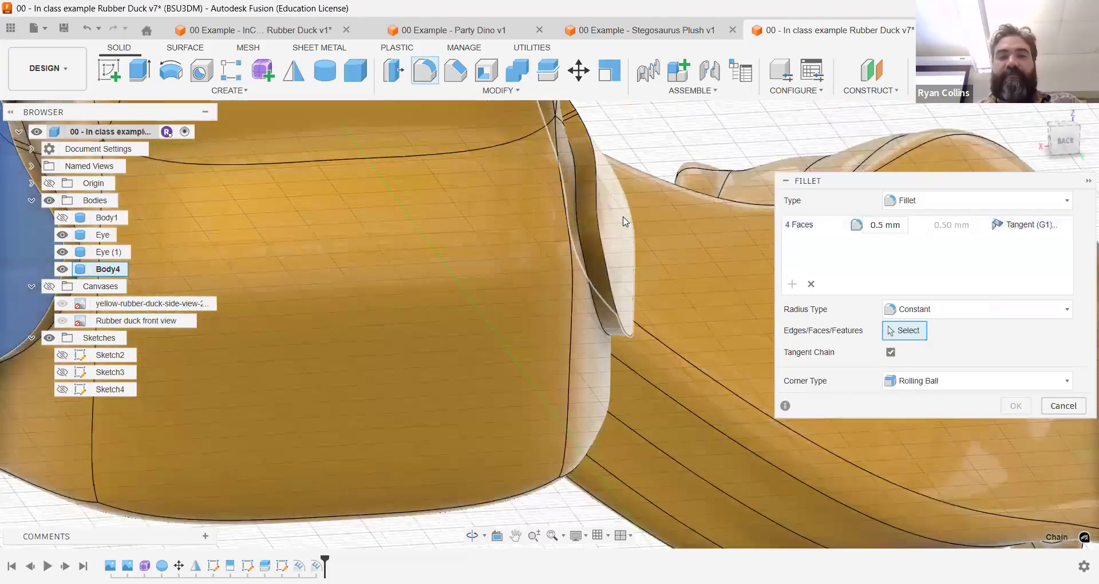
click(623, 222)
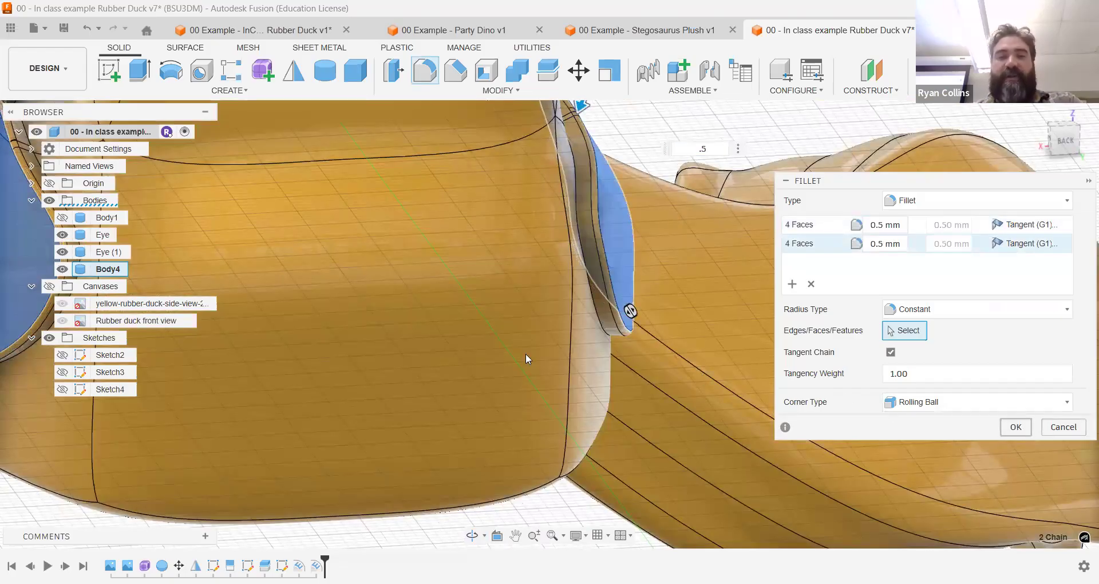
key(Return)
- Inspect the duck's filleted side shapes from several angles, and return to the home view
scroll(526, 353, down, 5)
mouse_move(481, 313)
shift+middle_down()
mouse_move(520, 316)
mouse_move(467, 322)
shift+middle_up()
scroll(468, 327, down, 5)
scroll(435, 285, down, 2)
middle_drag(438, 278, 476, 256)
scroll(476, 256, up, 5)
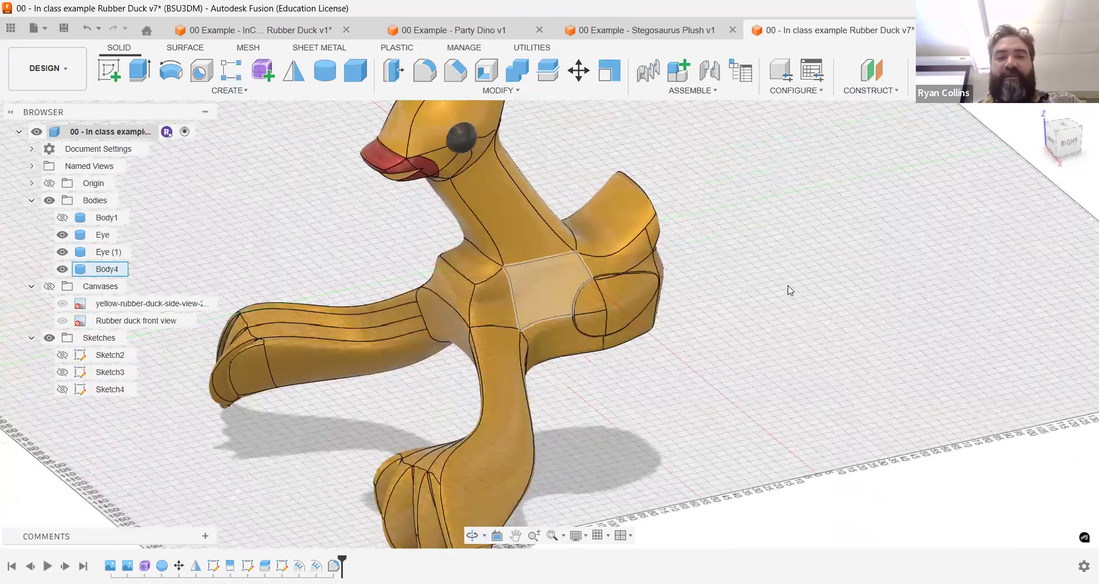
shift+middle_drag(643, 300, 787, 337)
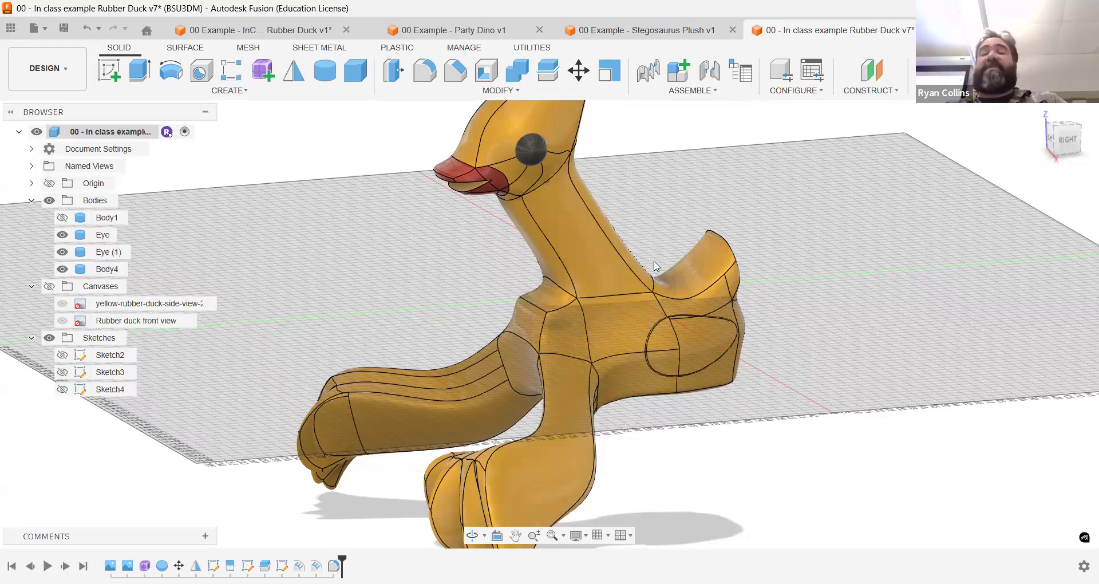
click(1042, 118)
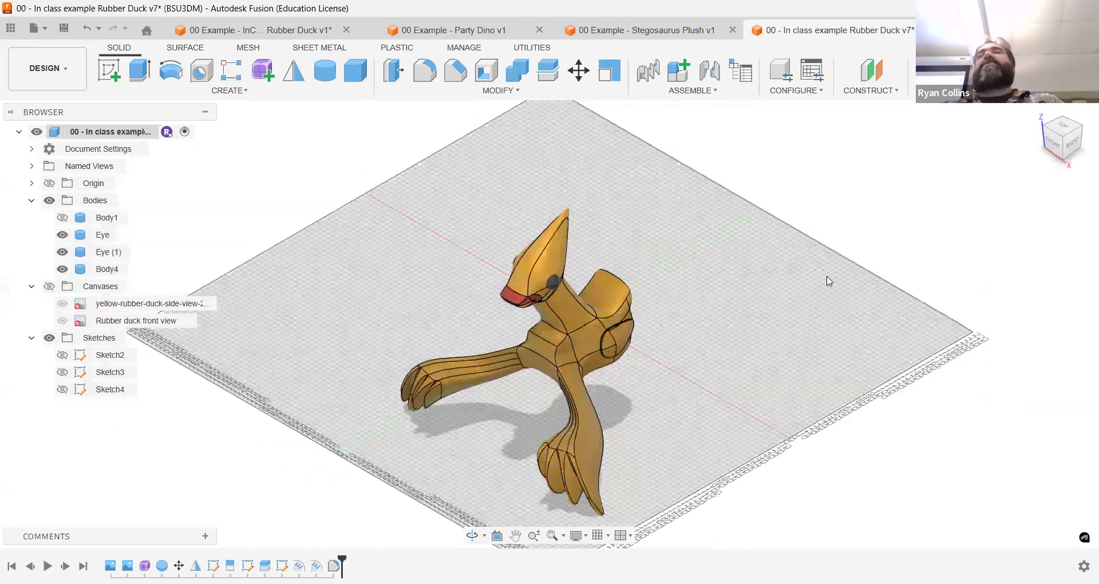